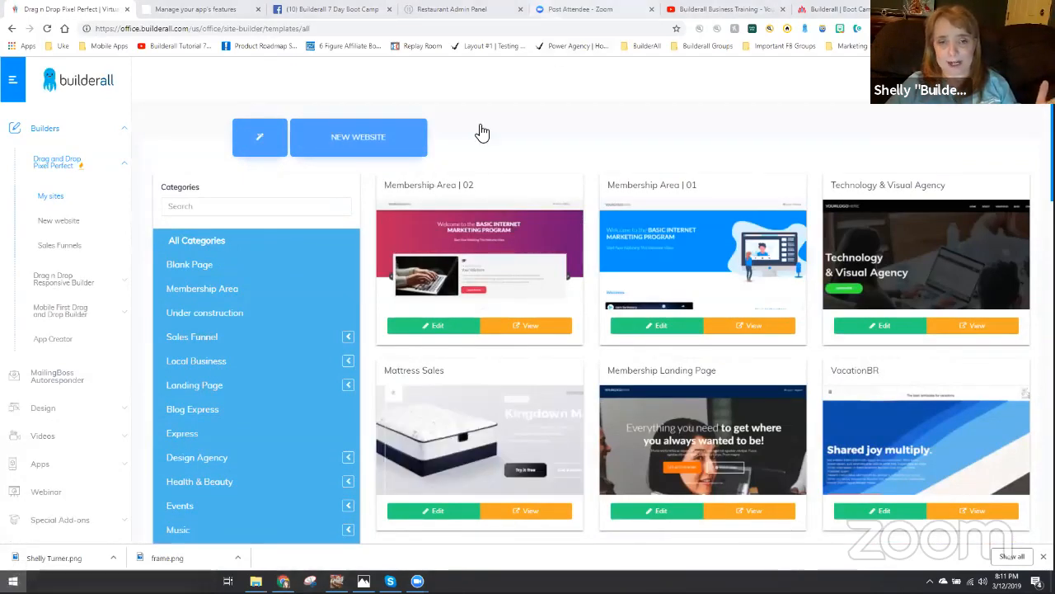
- Filter the website templates to the Blank Page category and open the Blank Layout Clean template for editing
key(super)
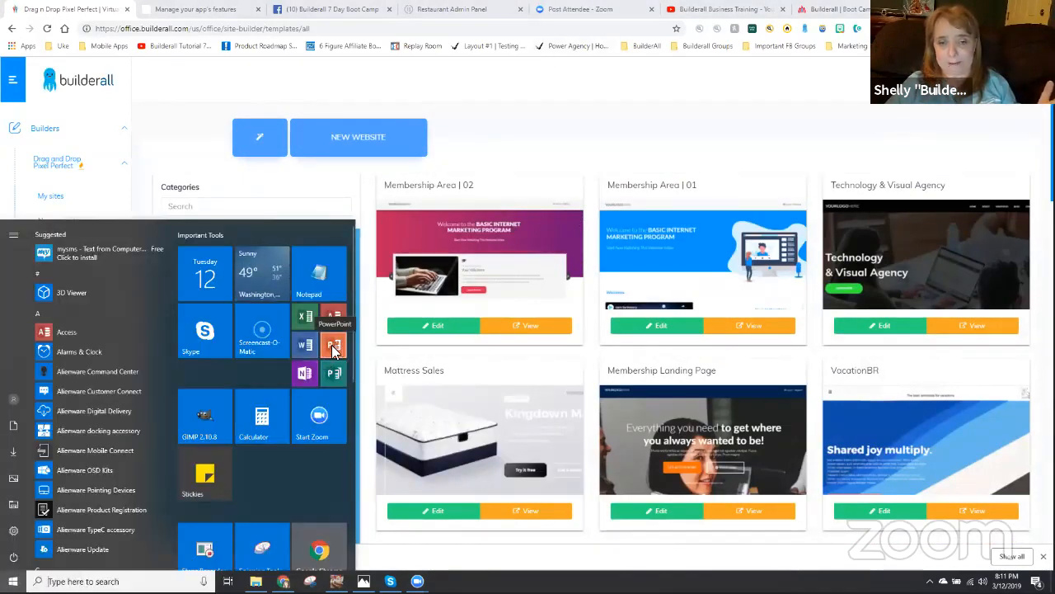
click(509, 114)
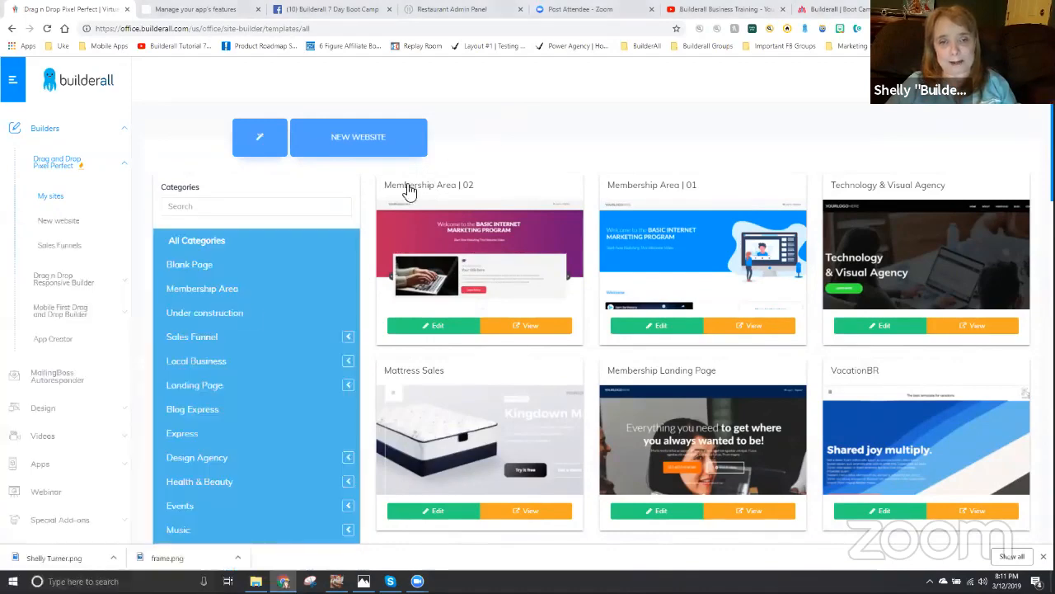
click(201, 265)
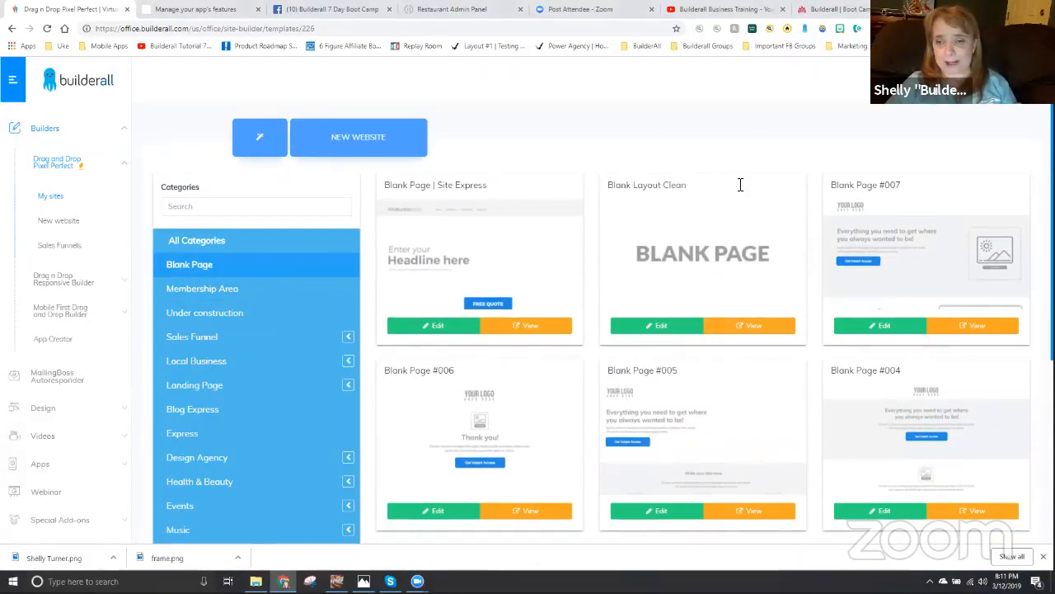
click(674, 328)
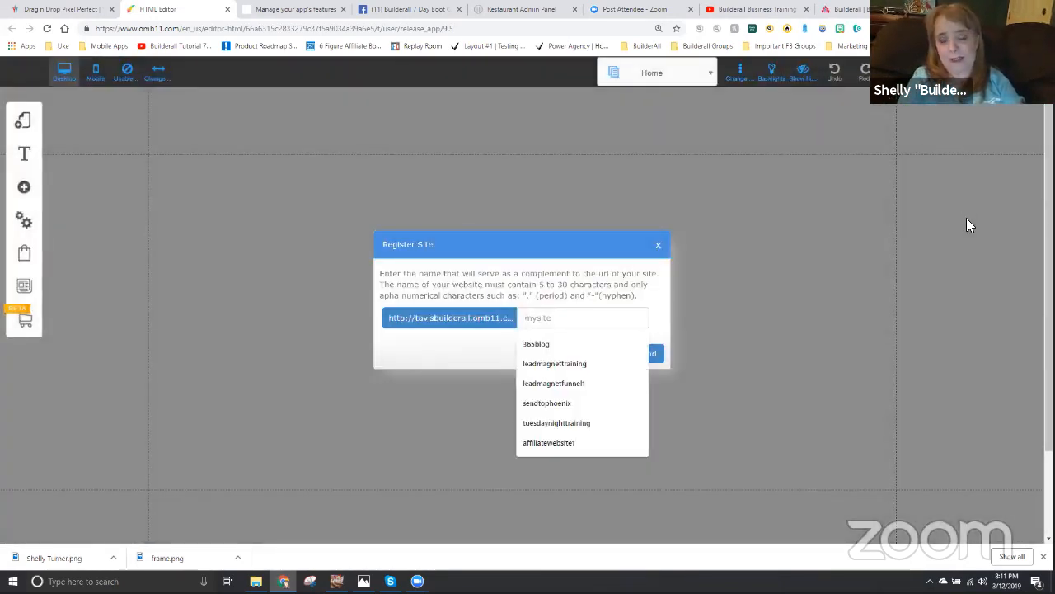
- Register the site under the name tuesdaynighttagtraining and save the site changes
text(tag)
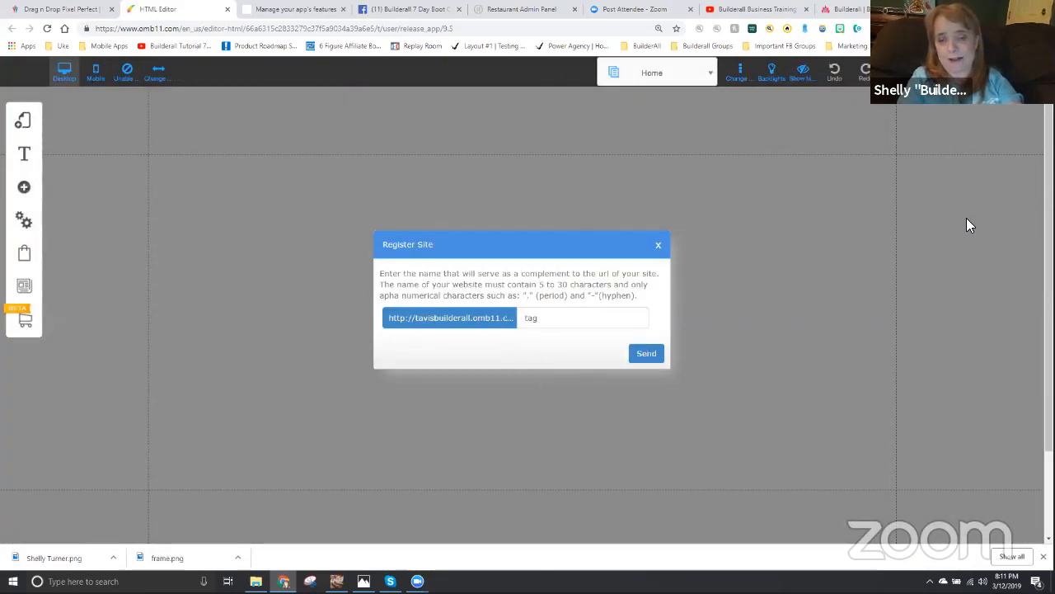
text(tuesdaynight)
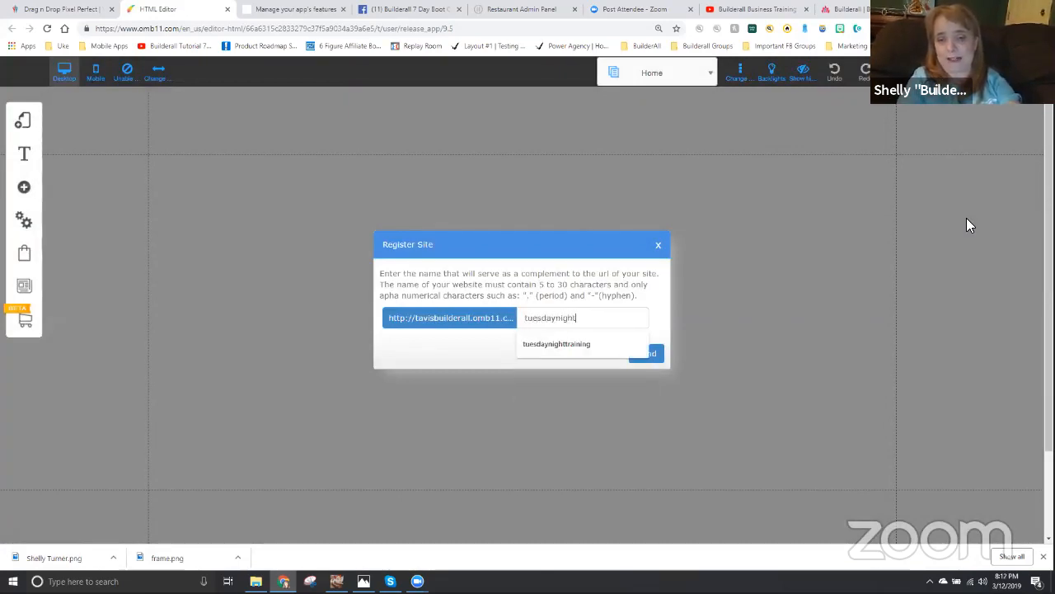
text(tagtraining)
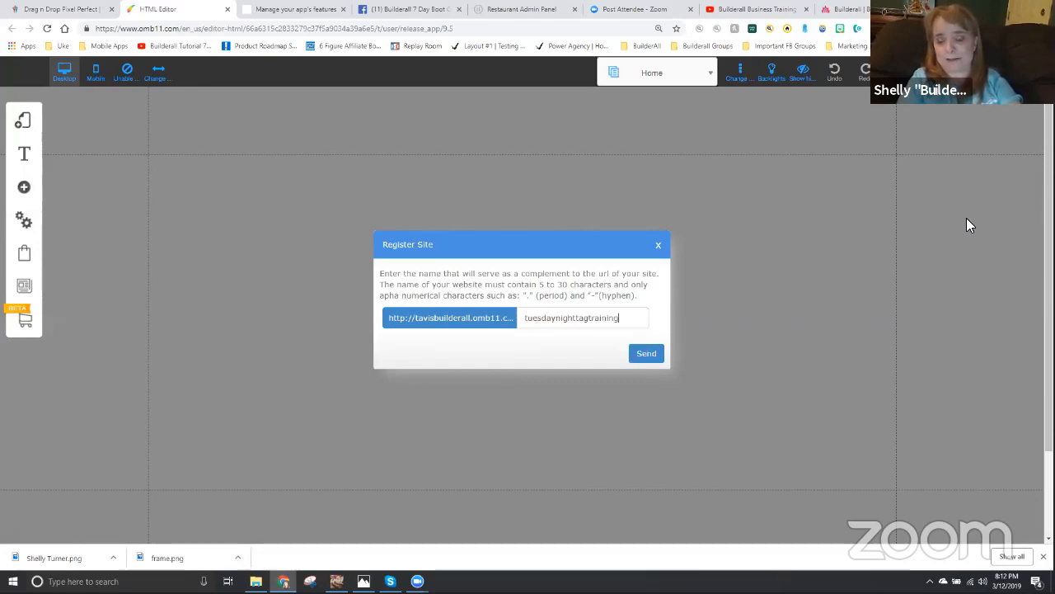
key(Return)
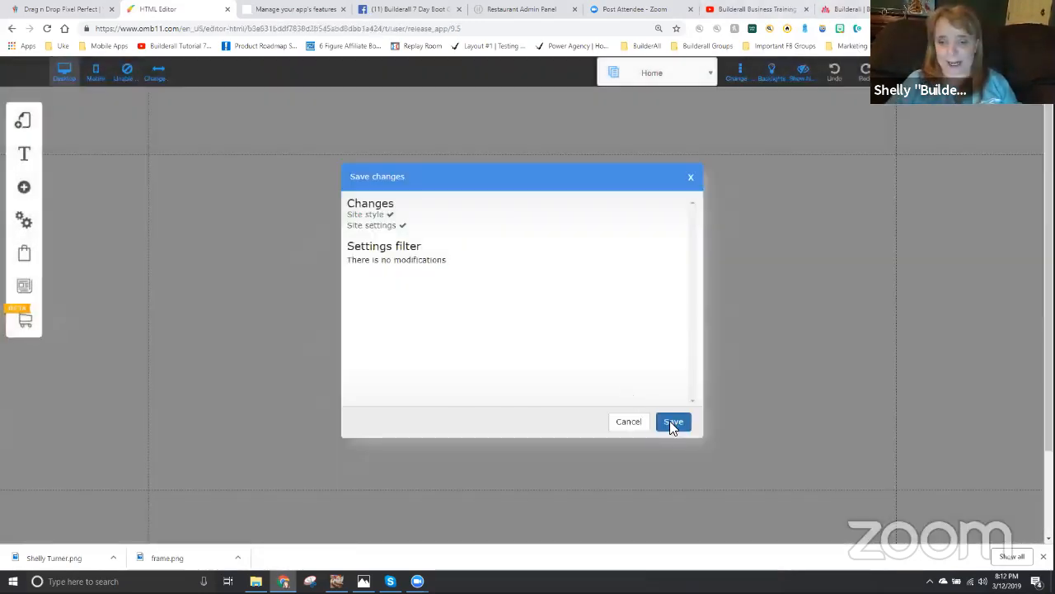
click(672, 423)
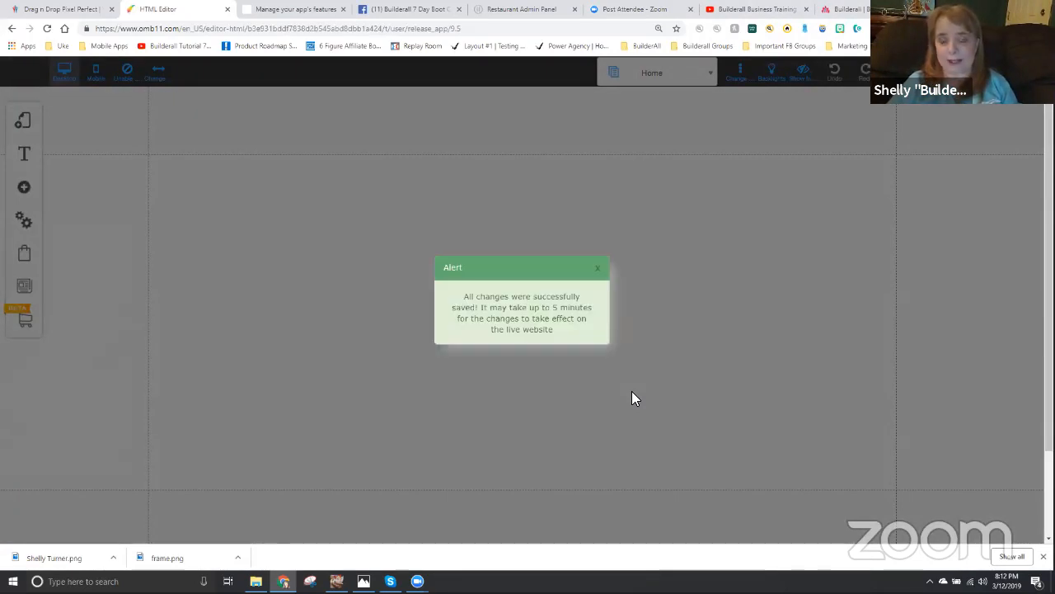
click(597, 274)
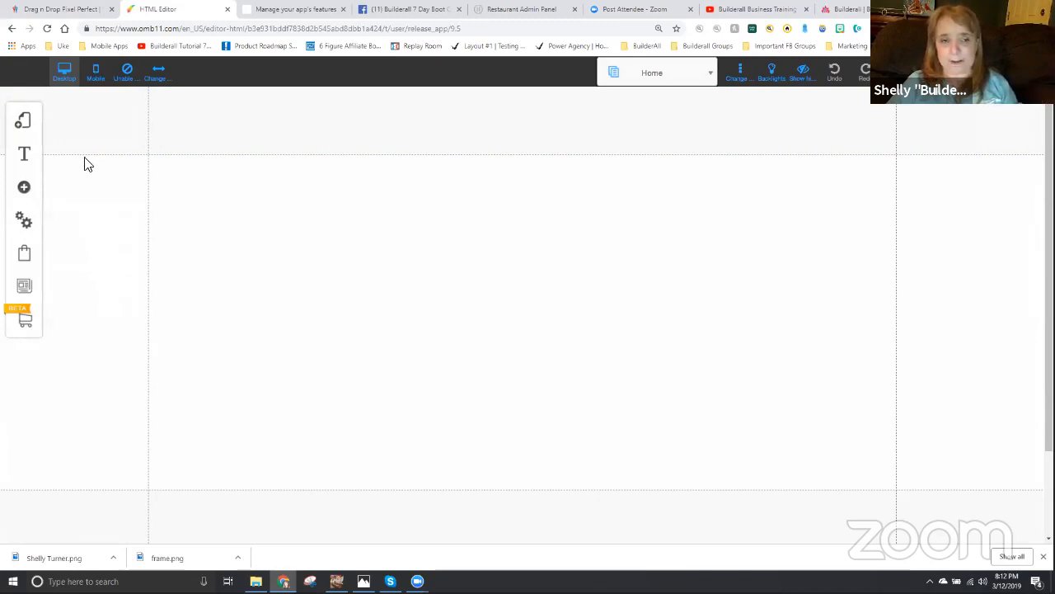
- Add a layout named blueprint based on the empty BLANK PAGE layout from the Blank Page category
click(24, 126)
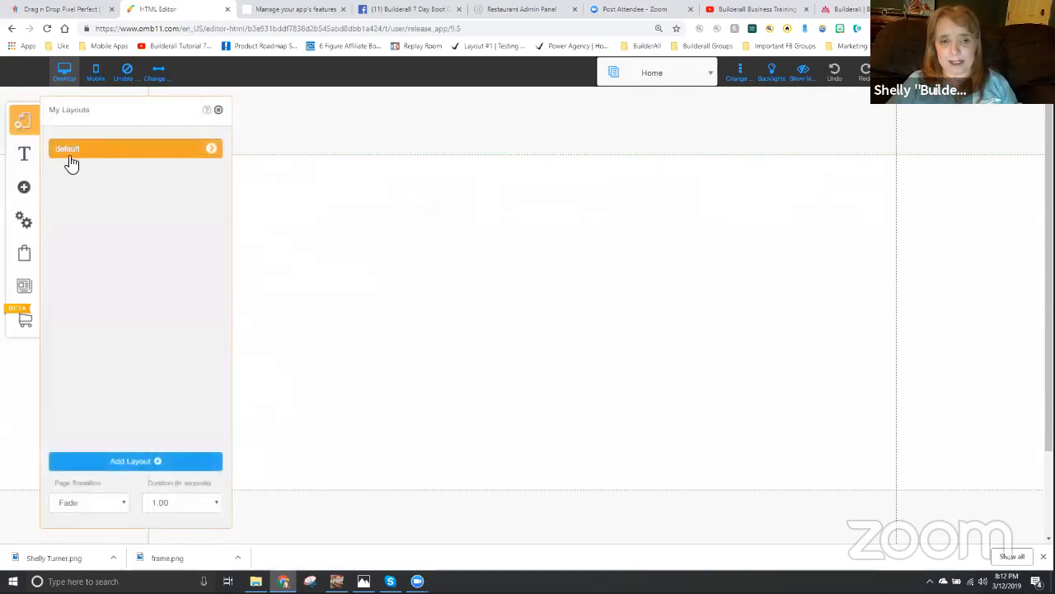
click(136, 460)
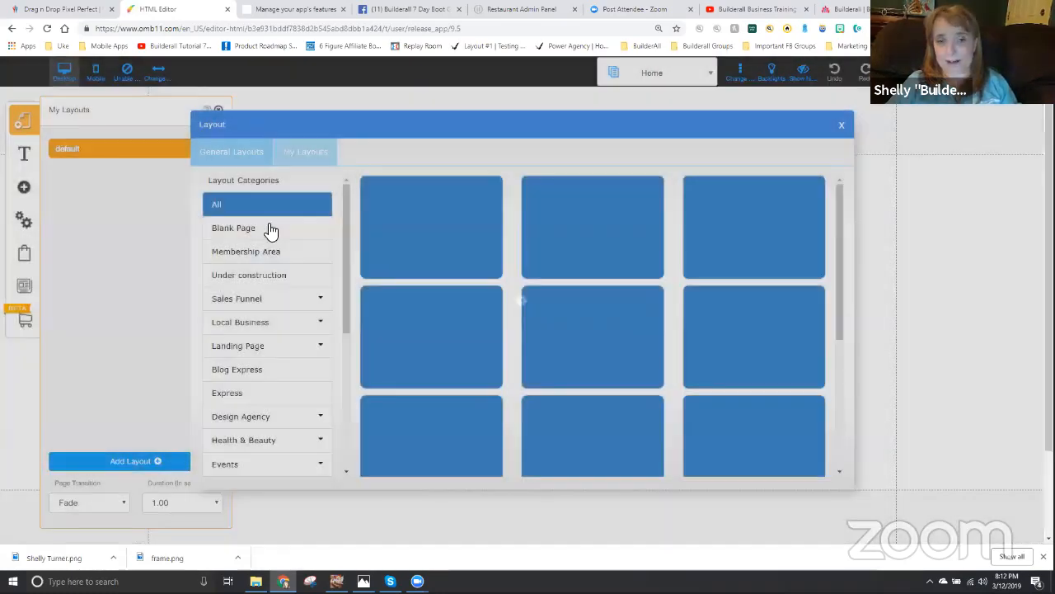
click(268, 229)
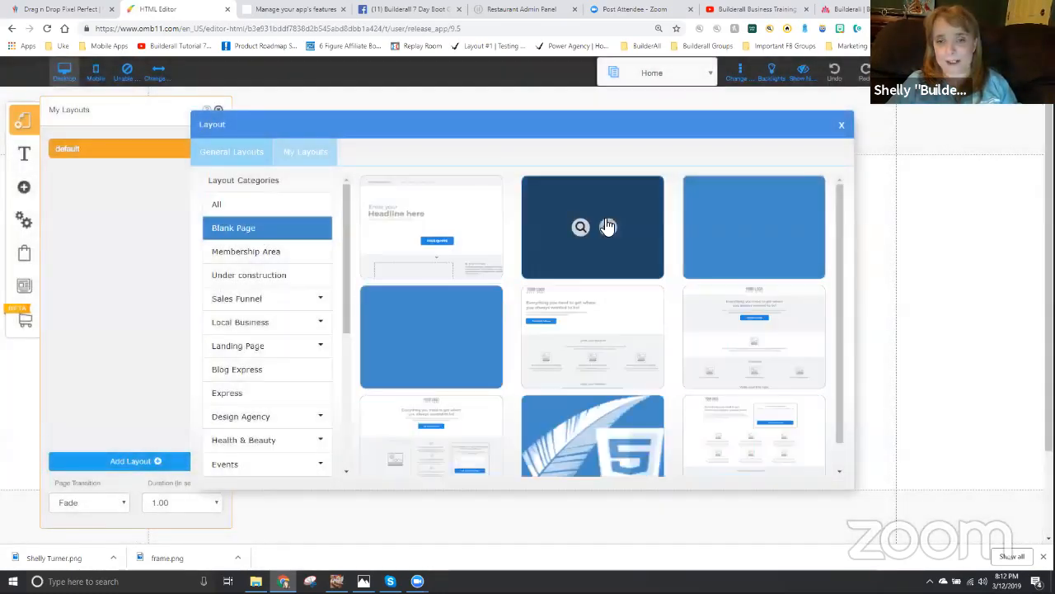
click(607, 227)
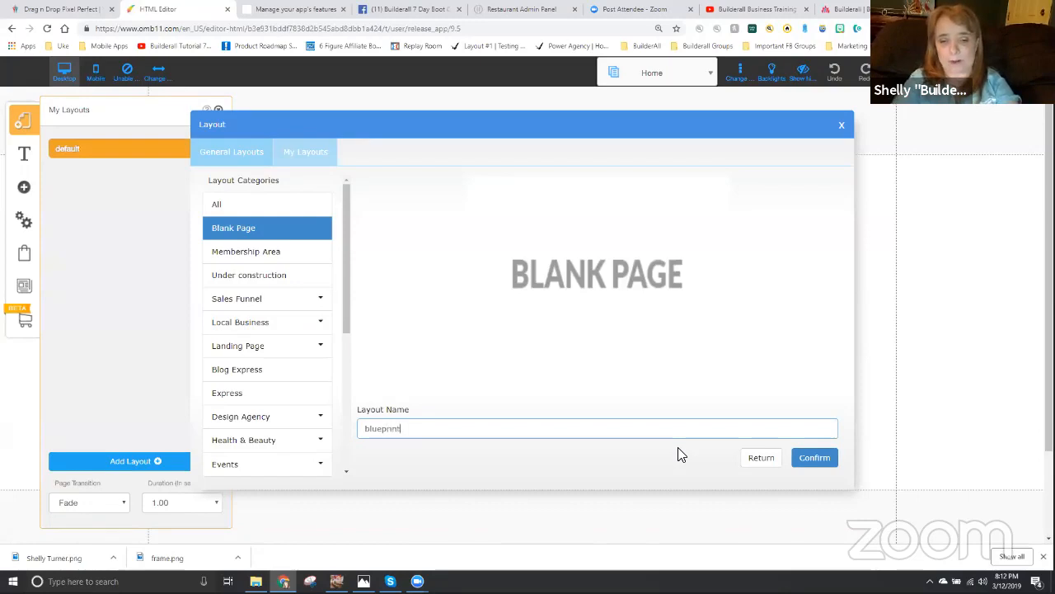
click(815, 462)
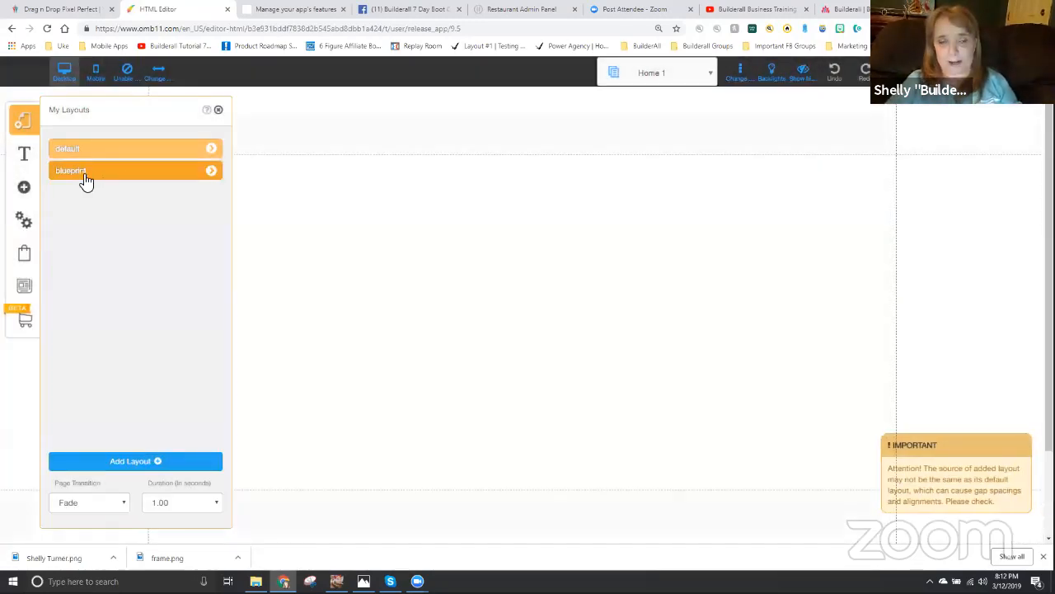
- Rename the blueprint layout's Home 1 page as Blueprint
click(212, 173)
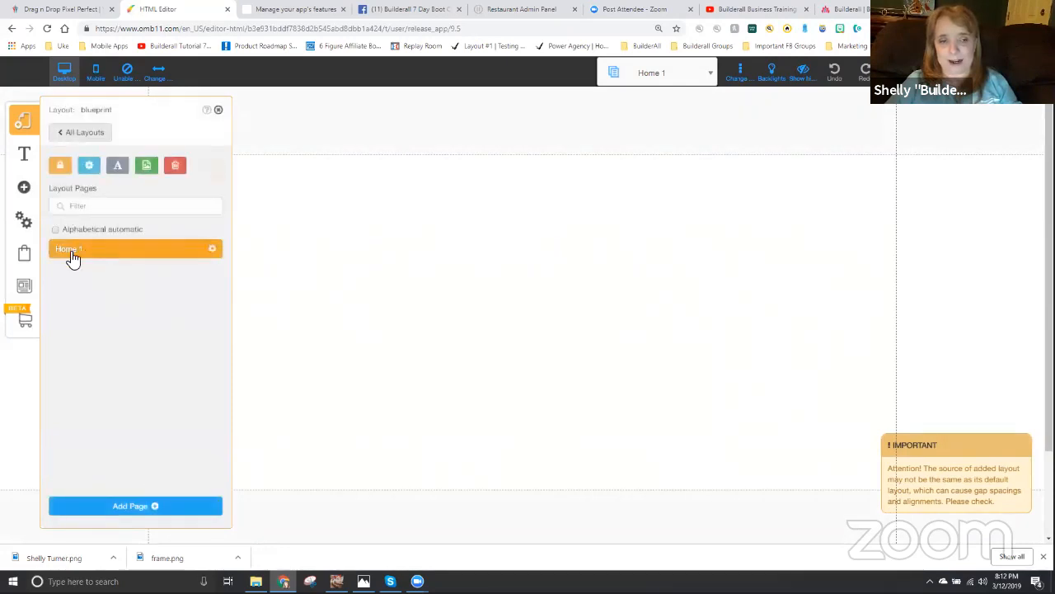
click(214, 250)
click(122, 239)
key(ctrl+a)
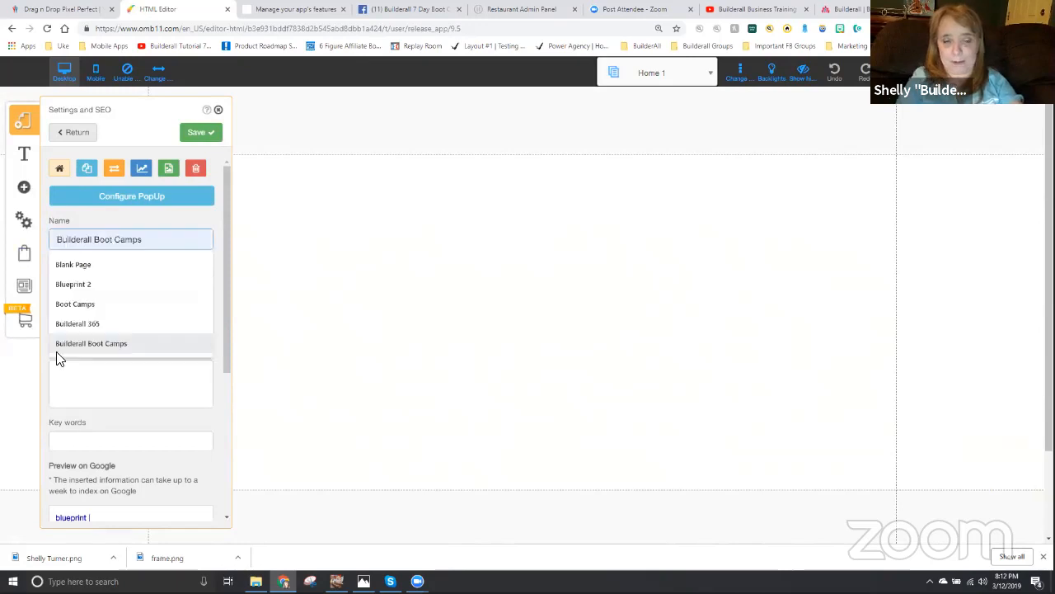
text(blu)
key(BackSpace)
key(BackSpace)
key(BackSpace)
text(Blueprint)
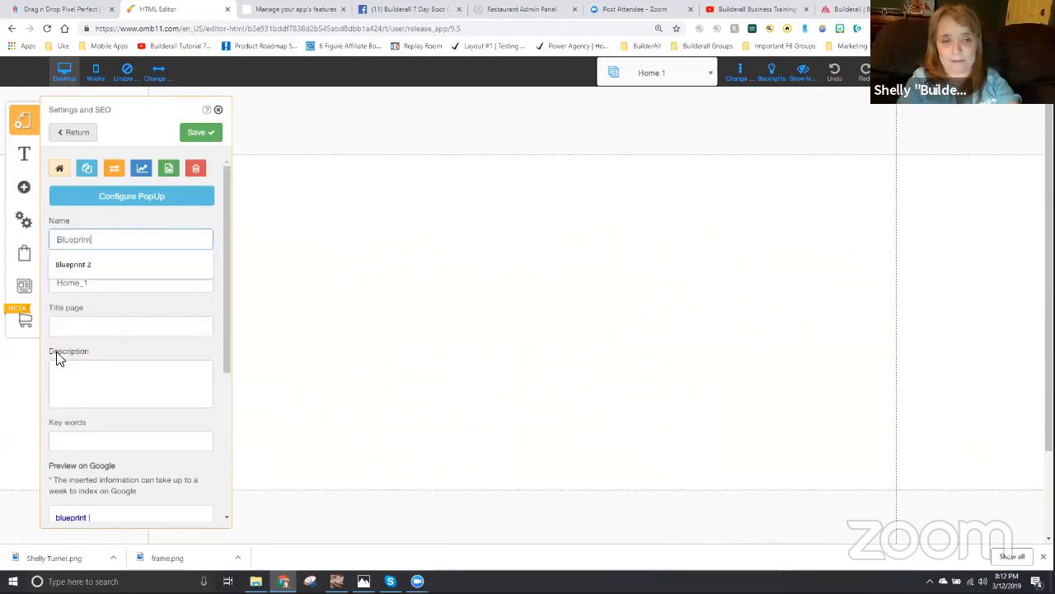
- Set the Blueprint page's address to bluprint and save the page settings
key(Tab)
text(blu)
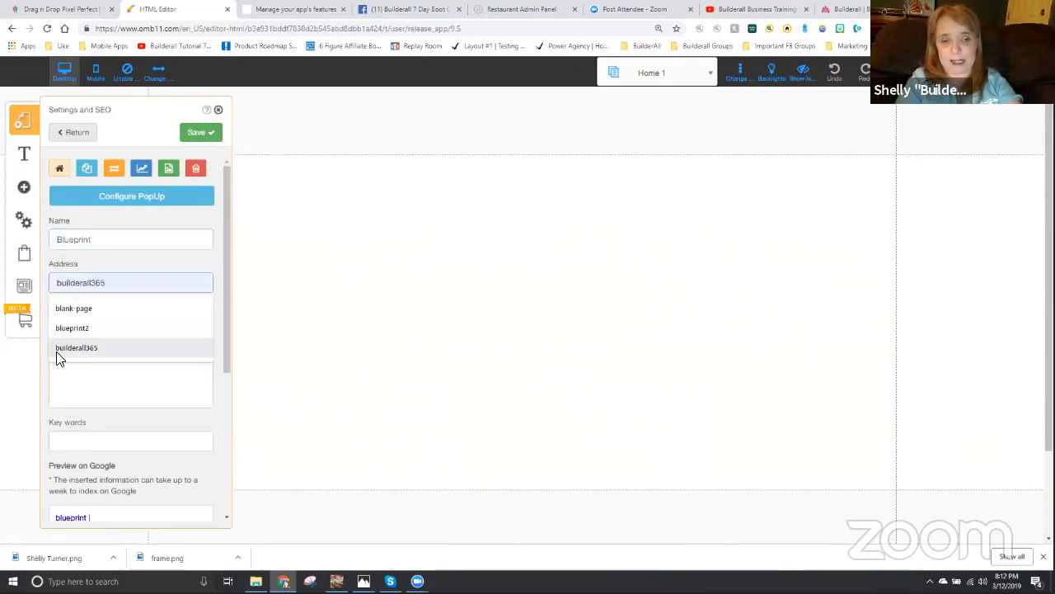
text(print)
key(Tab)
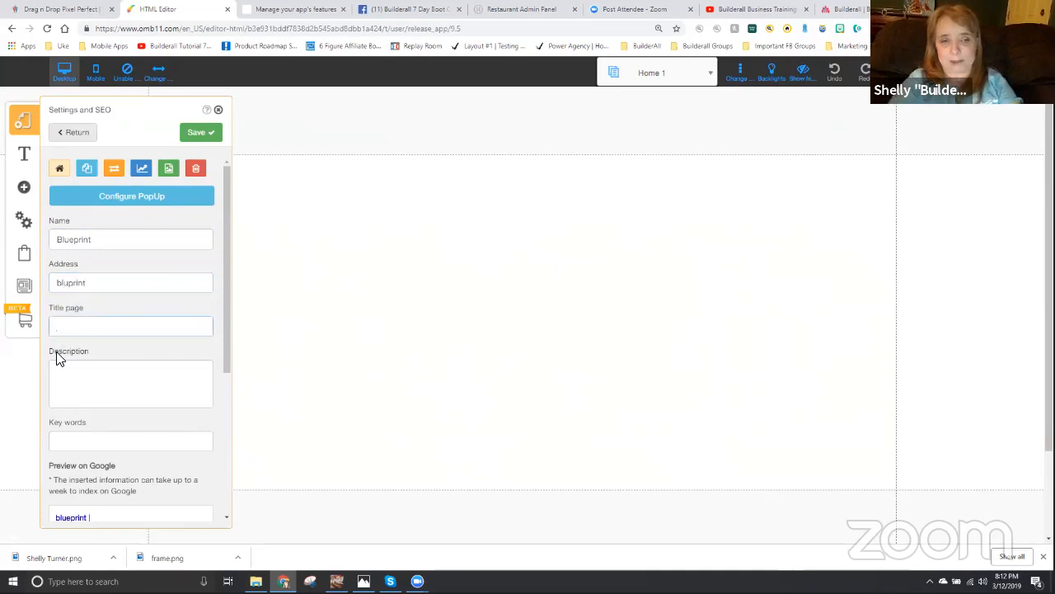
click(201, 132)
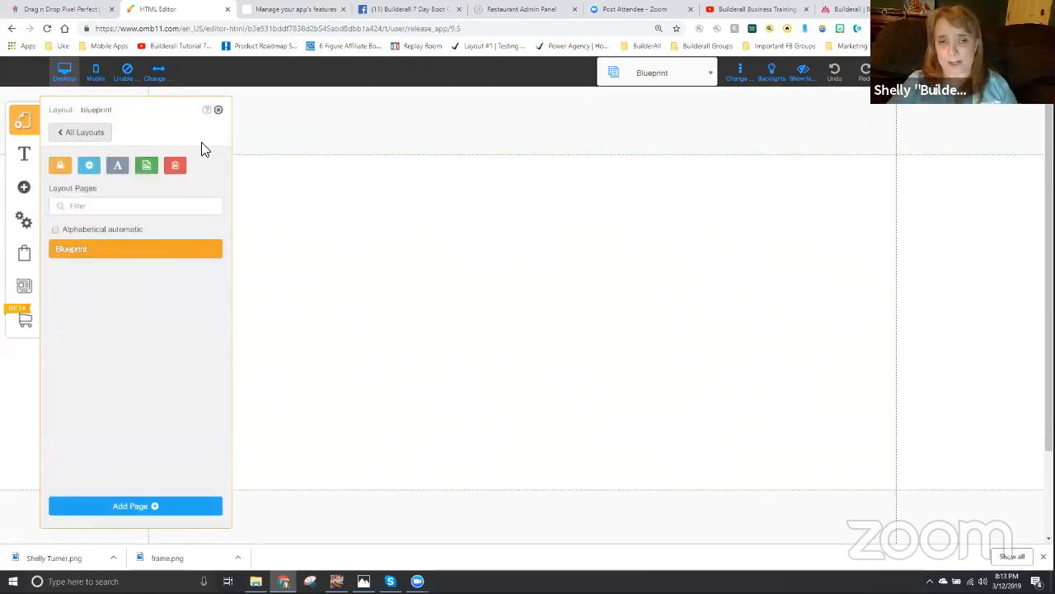
click(219, 110)
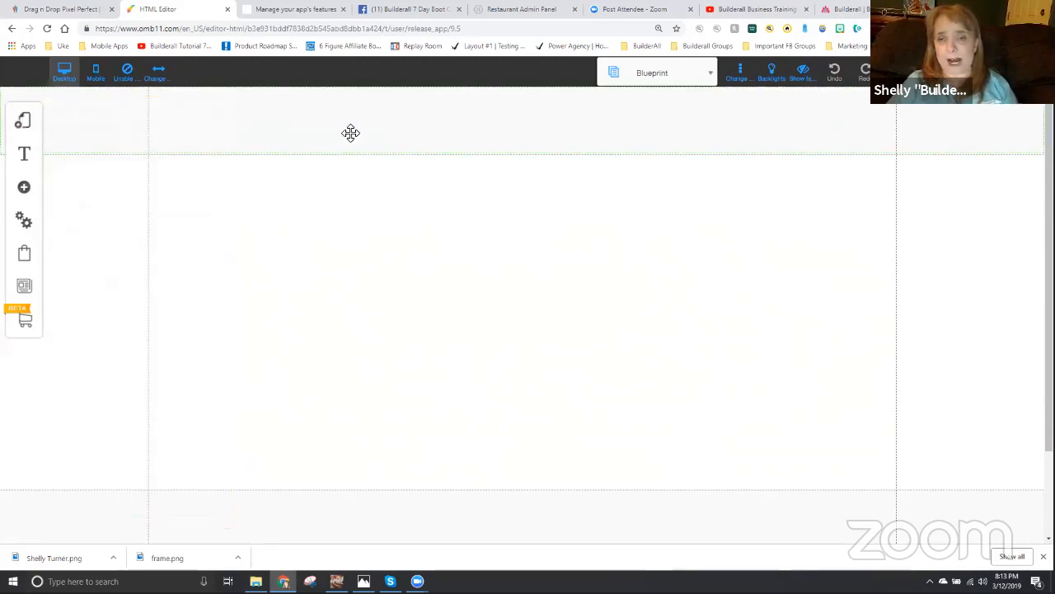
- Add a simple blue rectangular box near the page's upper-left corner and size it to about 186 by 259
click(27, 190)
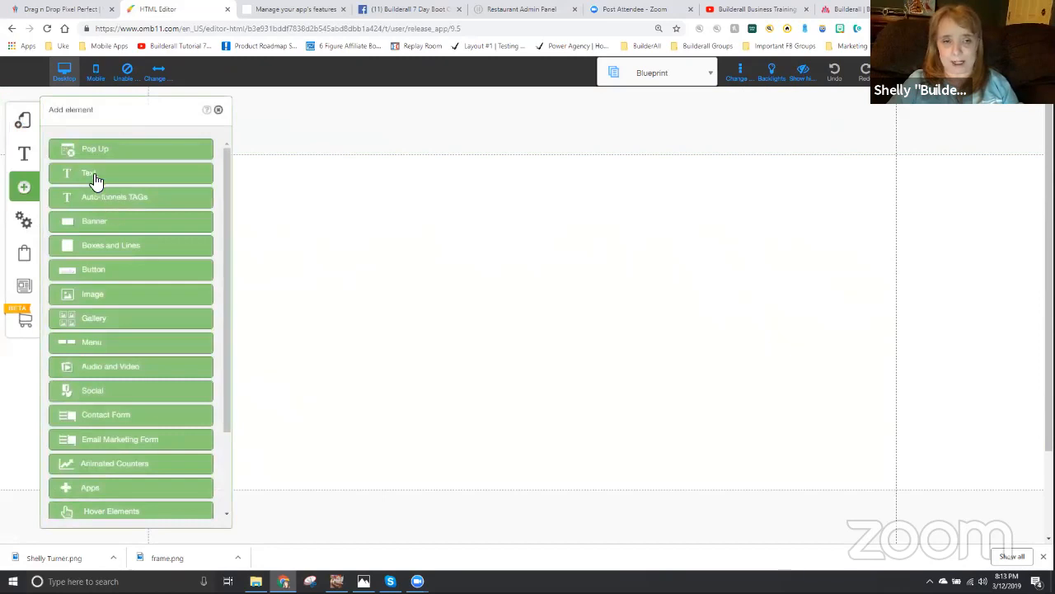
click(100, 246)
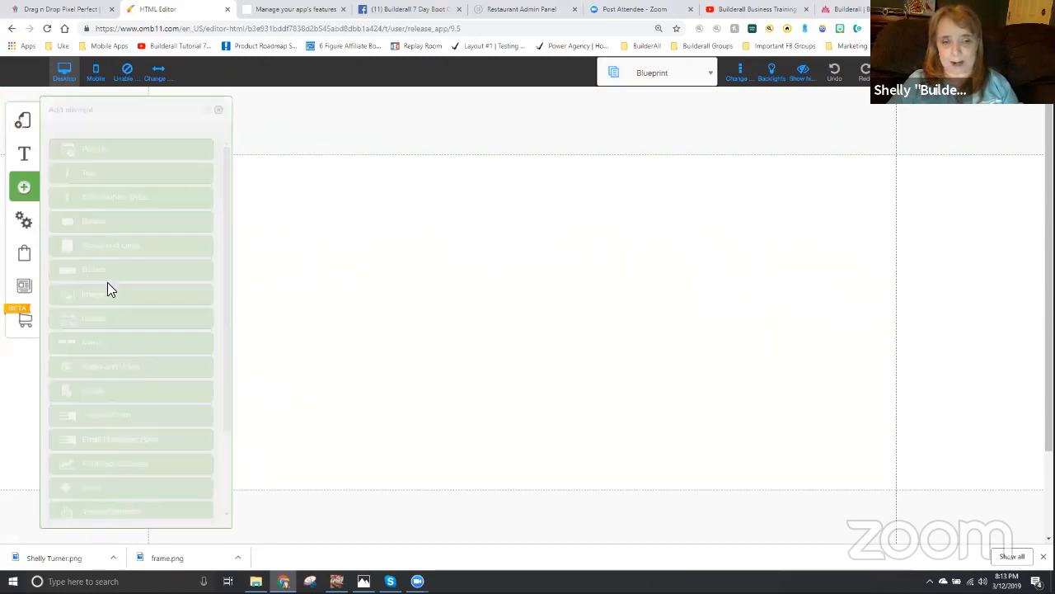
click(175, 192)
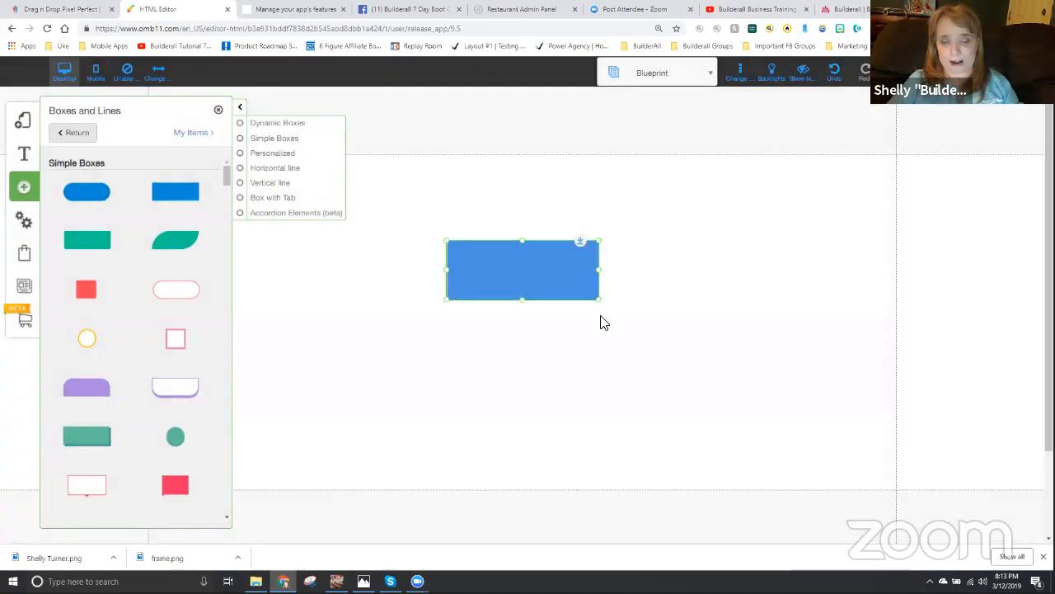
click(218, 110)
drag(560, 271, 303, 212)
drag(338, 249, 300, 345)
drag(268, 257, 266, 264)
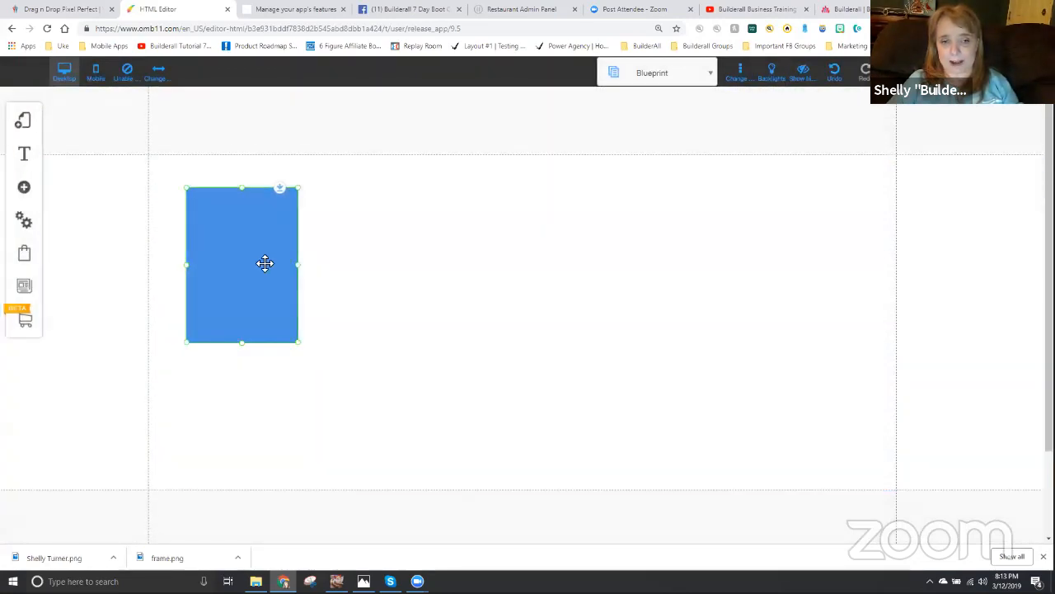
- Give the box a light grey background and a solid 1px border
double_click(265, 263)
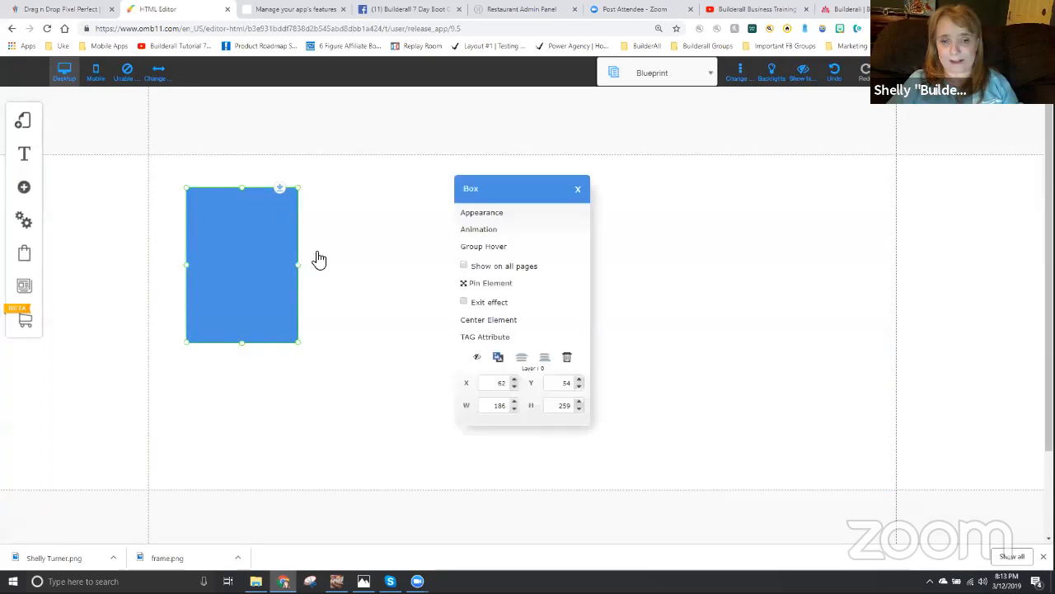
click(494, 215)
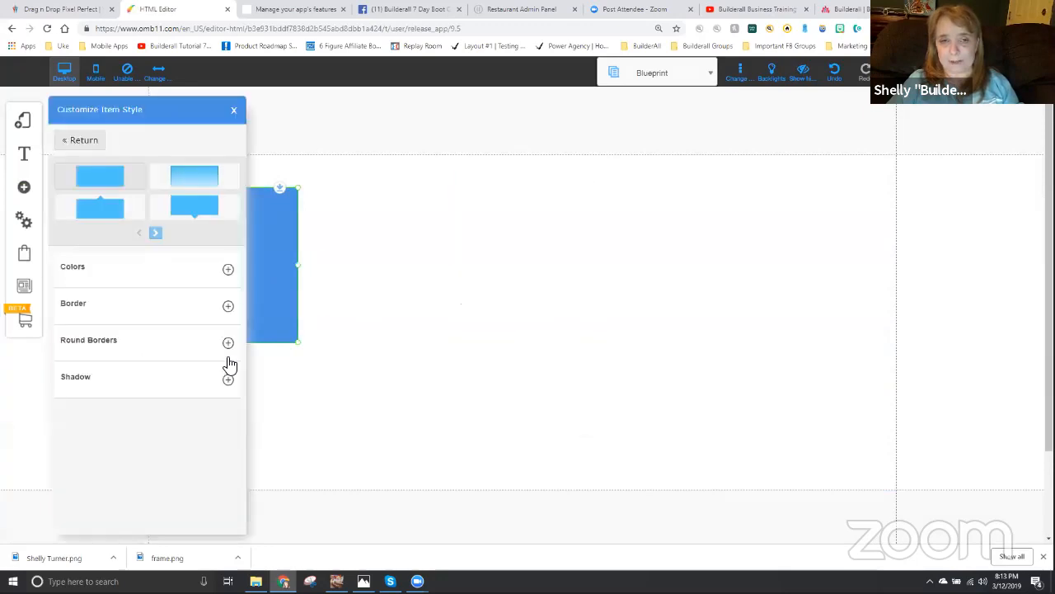
click(228, 270)
click(219, 347)
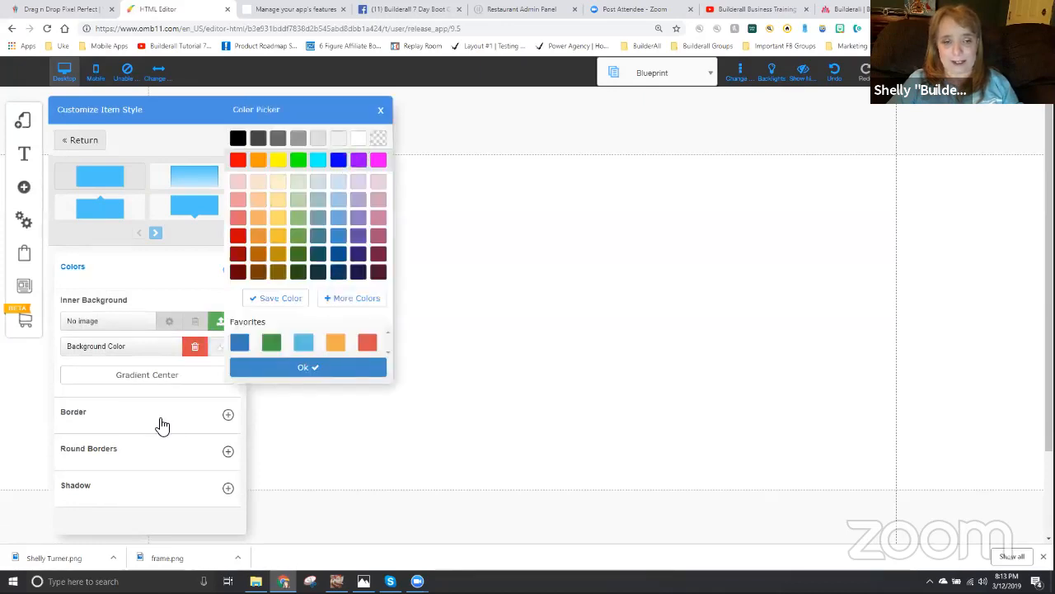
click(228, 416)
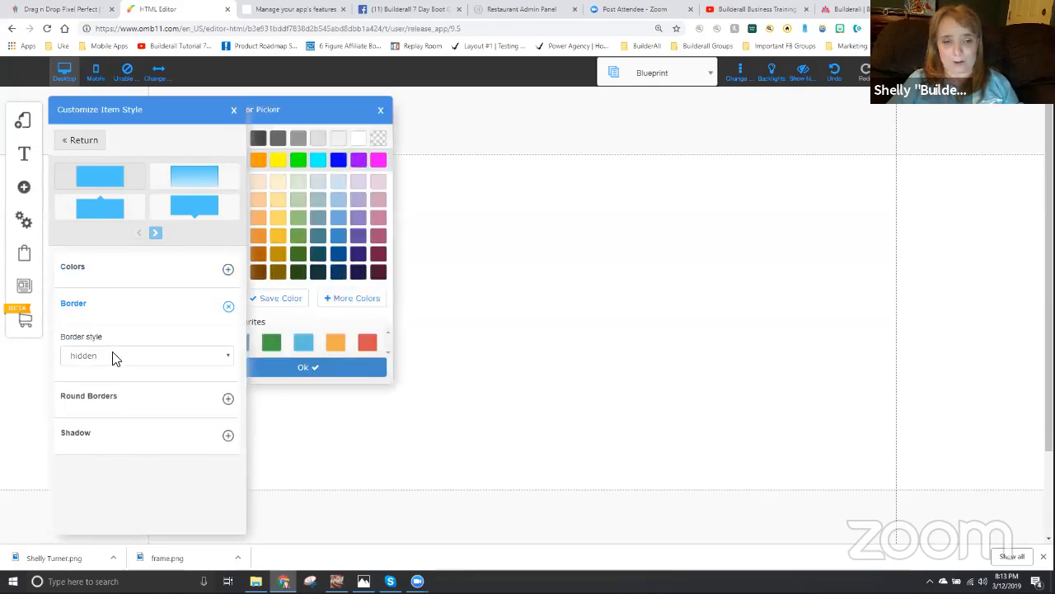
click(113, 358)
click(96, 381)
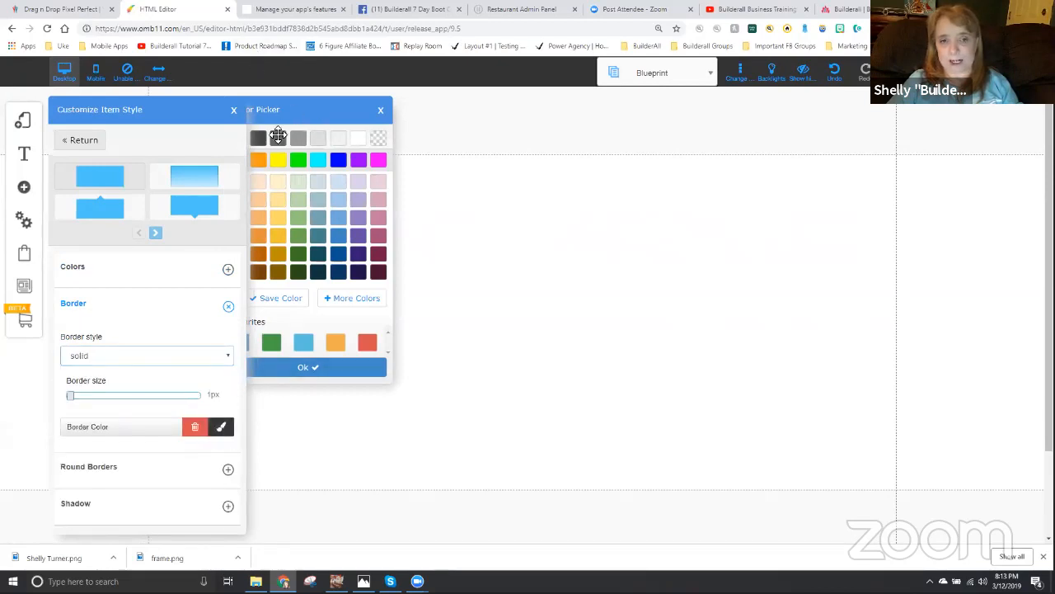
click(313, 371)
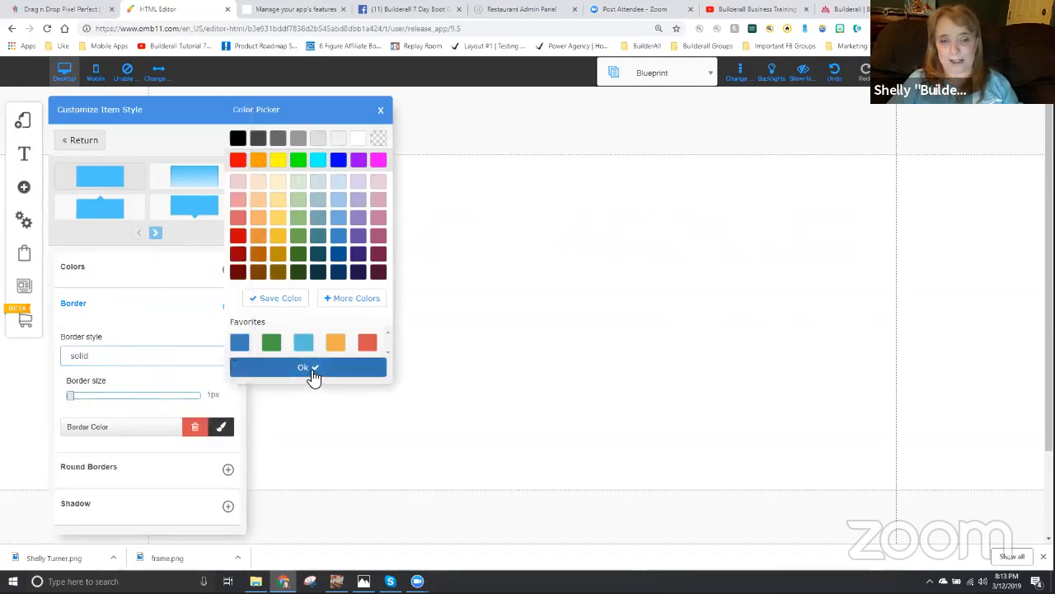
click(234, 111)
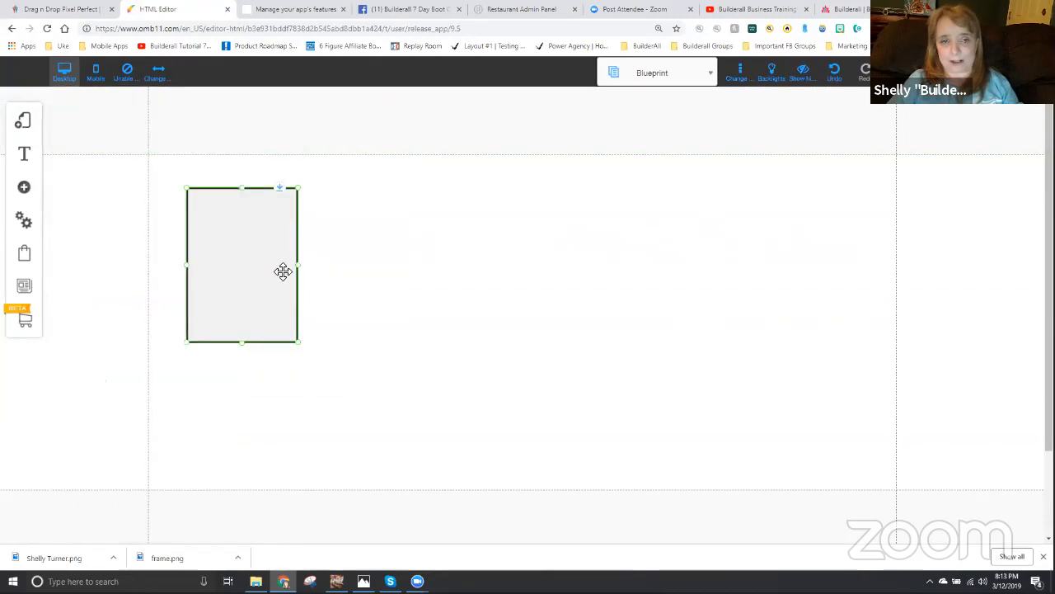
- Nudge the box slightly upward and paste three copies of it, spaced out in a row to its right
mouse_move(239, 276)
mouse_down()
mouse_move(248, 271)
mouse_move(240, 261)
mouse_up()
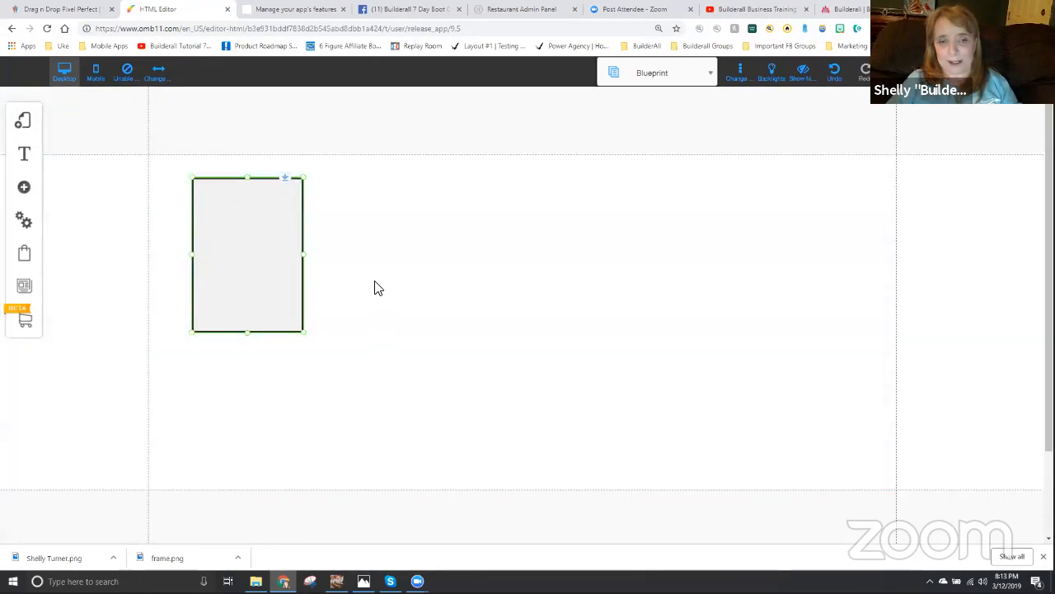
key(ctrl+v)
drag(277, 327, 742, 253)
key(ctrl+v)
key(ctrl+v)
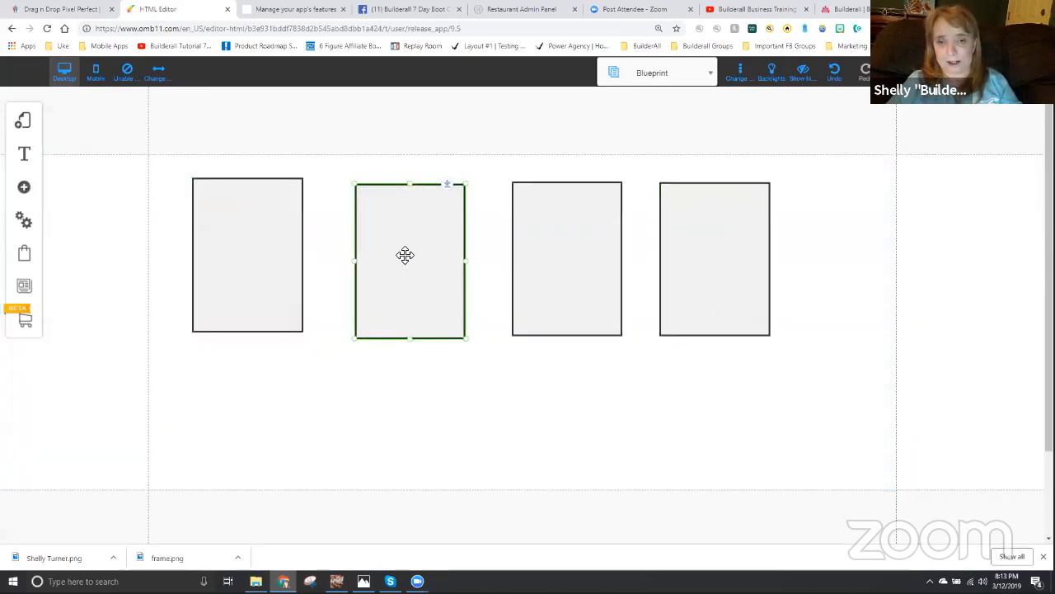
- Reposition the second, third and fourth boxes so the row is evenly spaced and roughly level with the first box
drag(404, 255, 399, 248)
drag(575, 264, 579, 252)
drag(733, 259, 750, 257)
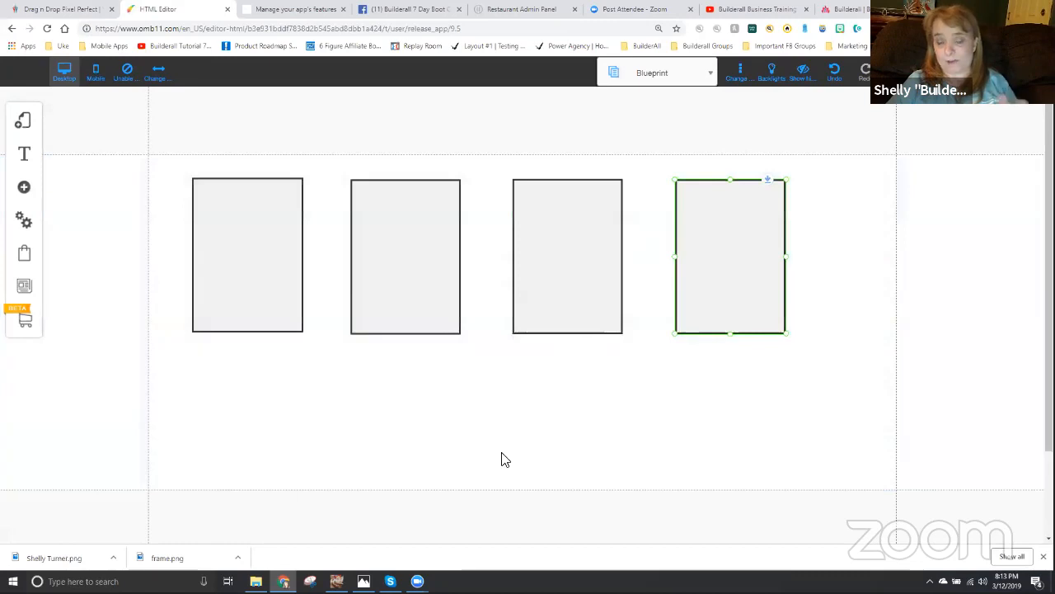
click(258, 226)
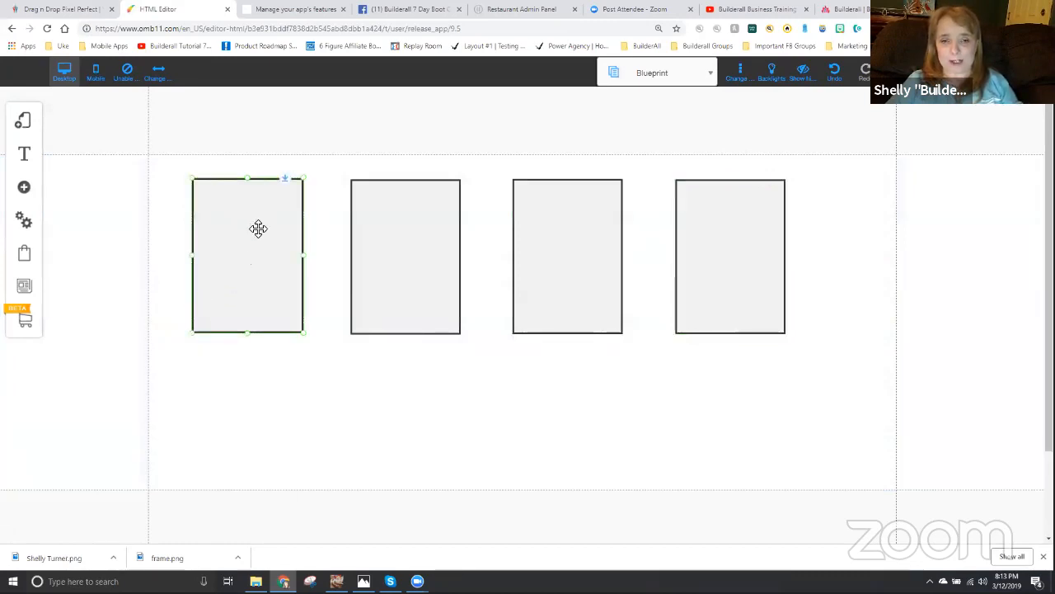
- Add a medium title text element below the boxes, replace its placeholder with "Otpin" and centre the text
click(25, 189)
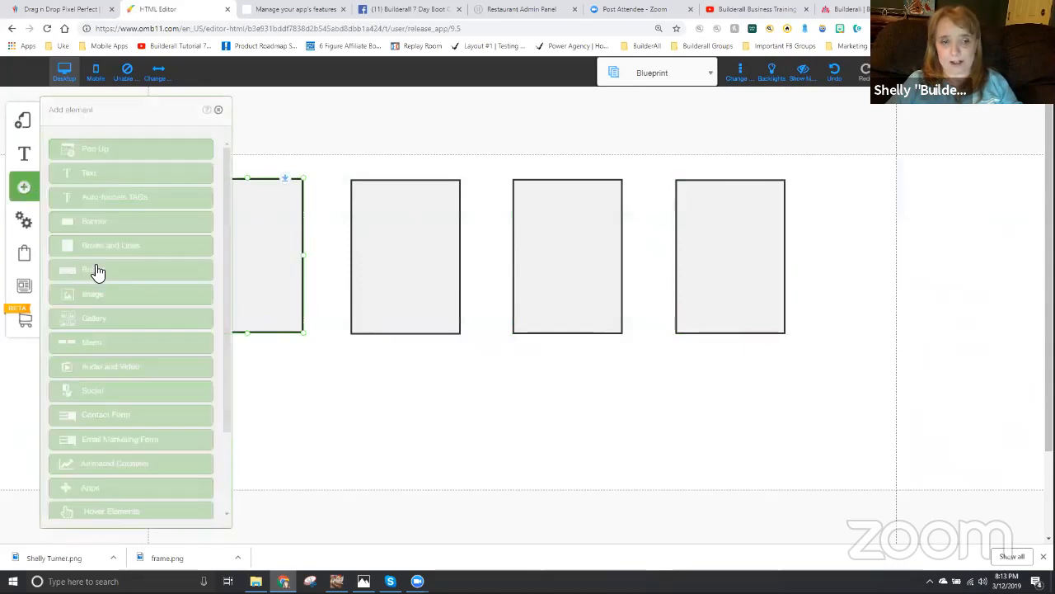
click(98, 173)
click(119, 268)
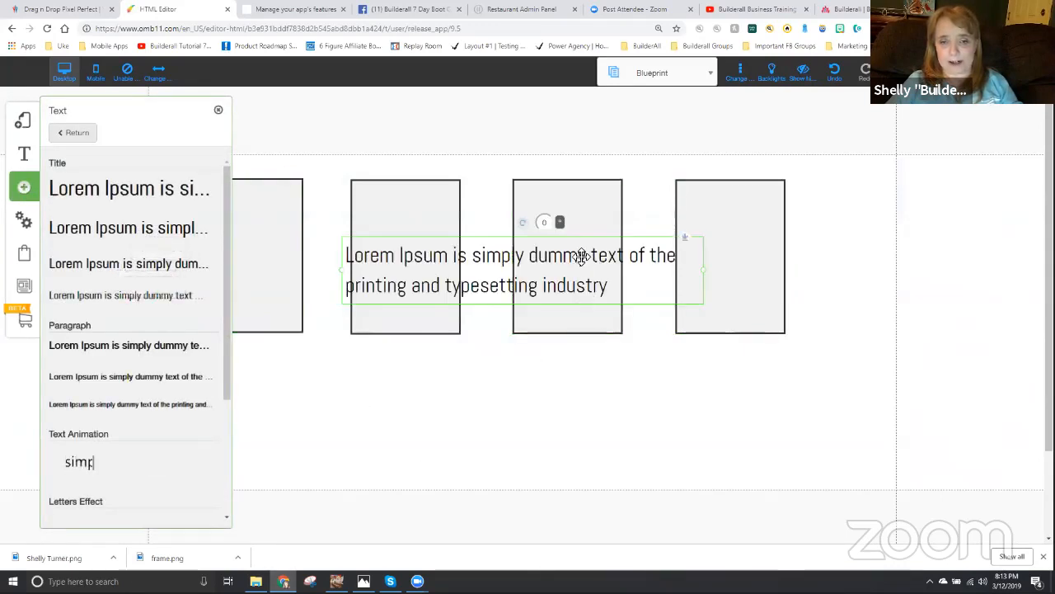
drag(582, 257, 605, 438)
double_click(508, 441)
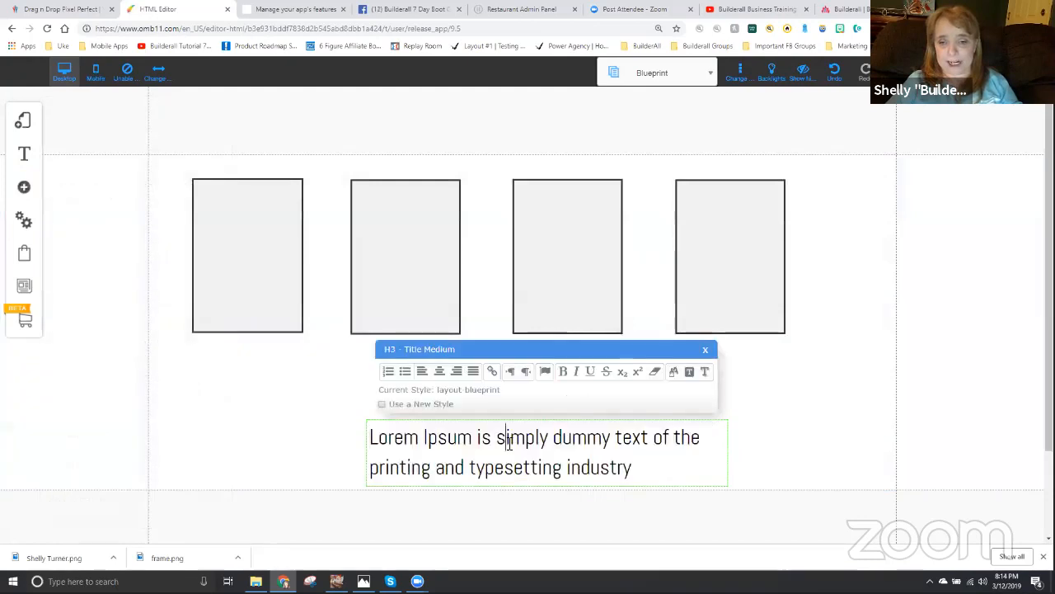
key(ctrl+a)
text(Otpin)
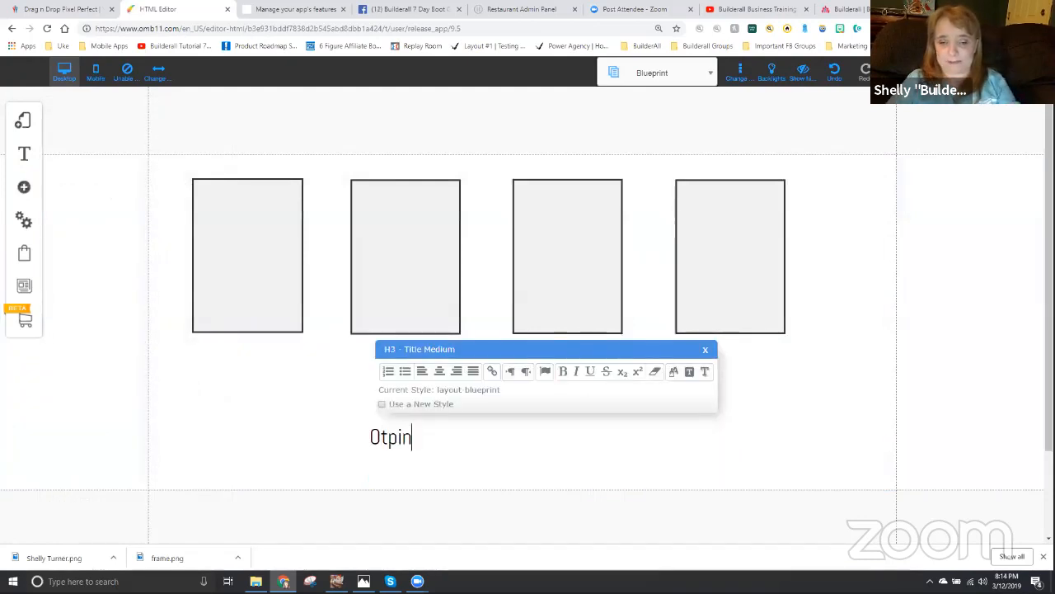
click(443, 373)
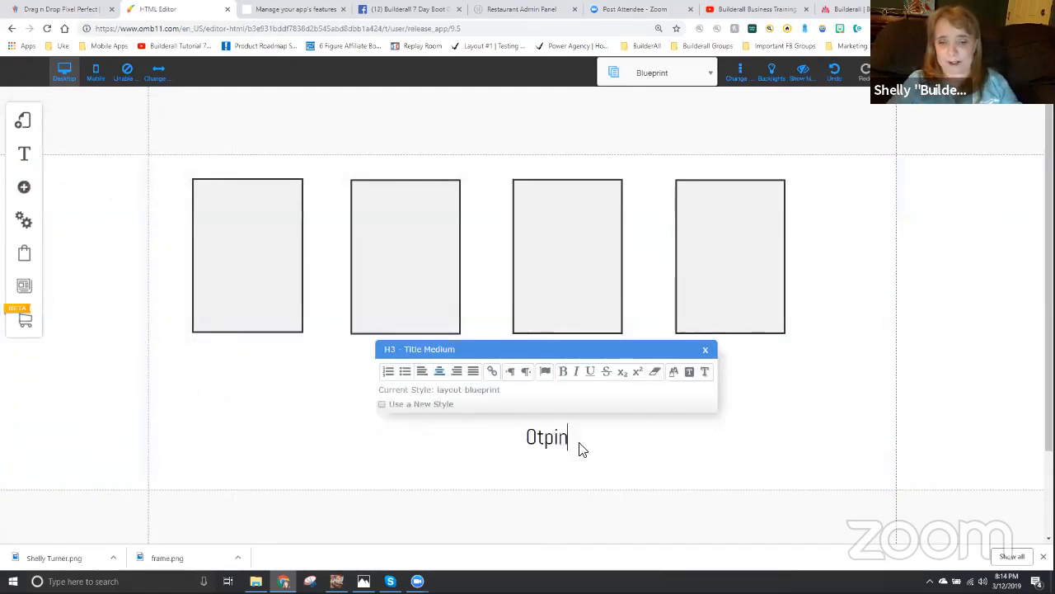
click(811, 441)
- Narrow the title to the box width, place it inside the top of the first box and correct its text to "Optin"
drag(737, 442, 492, 431)
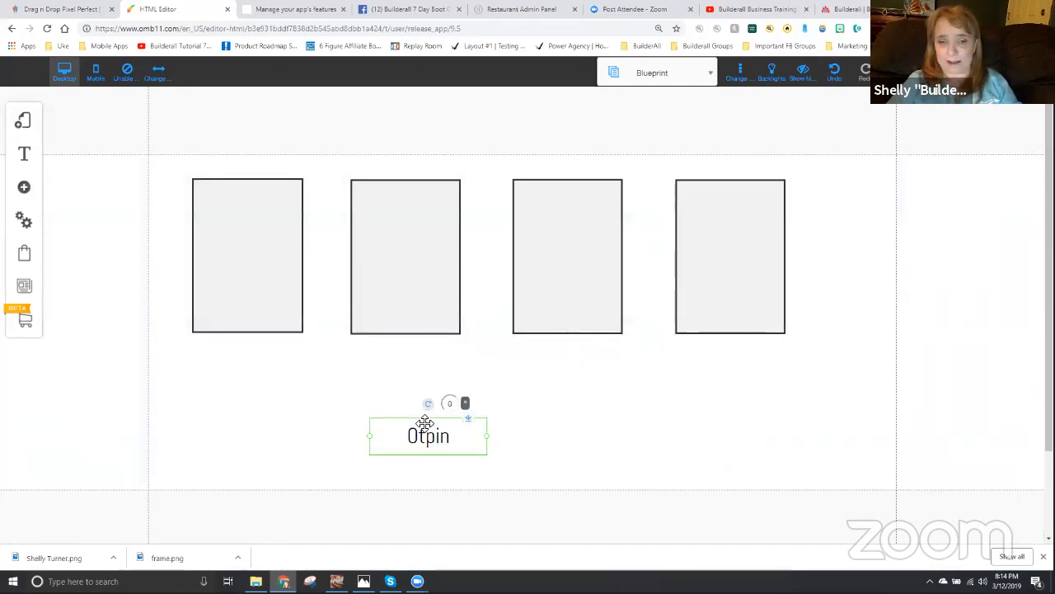
drag(424, 422, 302, 202)
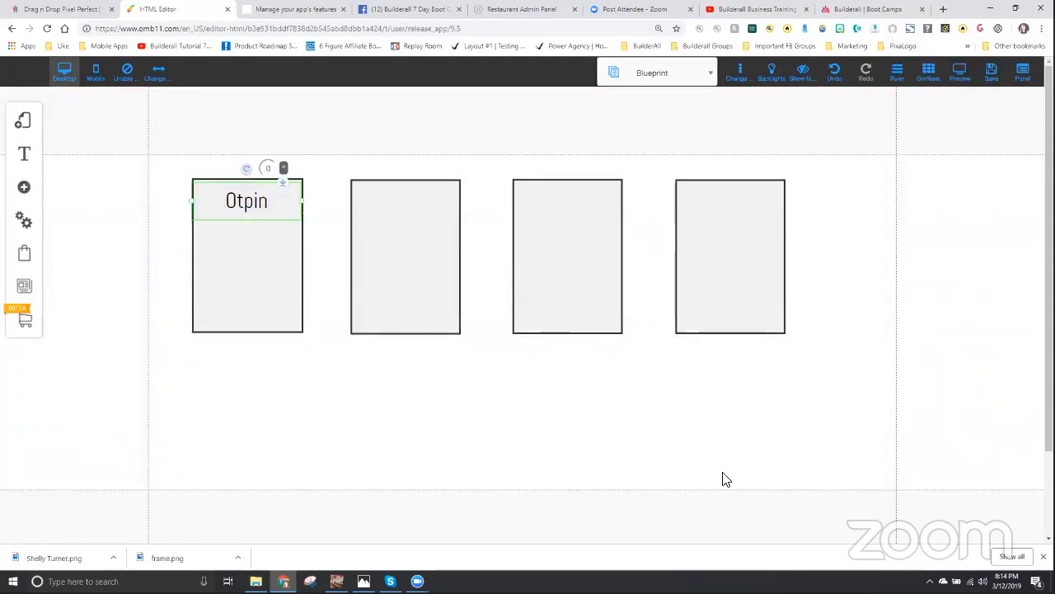
double_click(253, 206)
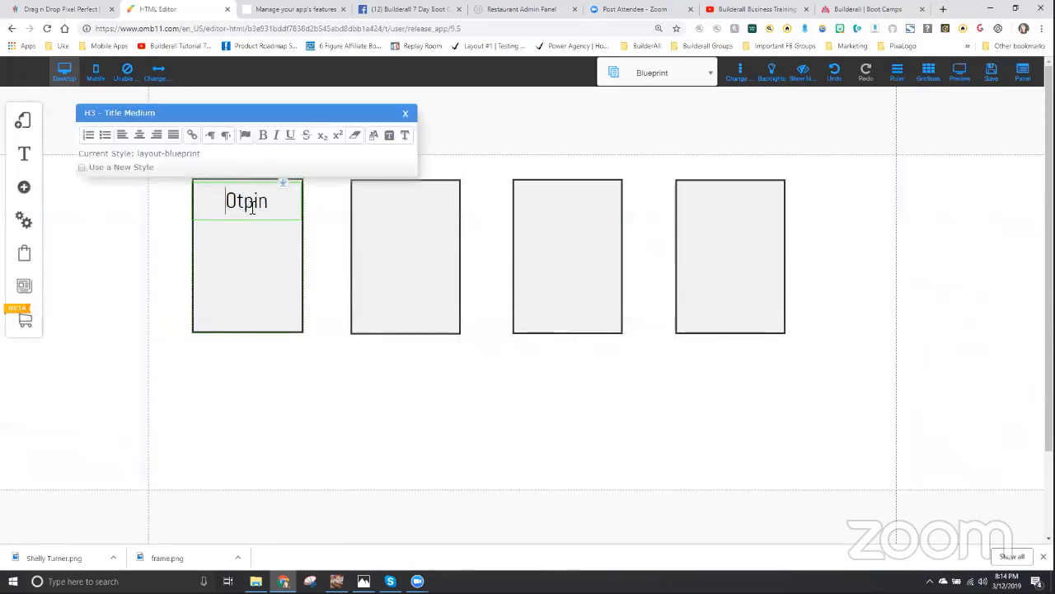
key(BackSpace)
key(BackSpace)
text(pt)
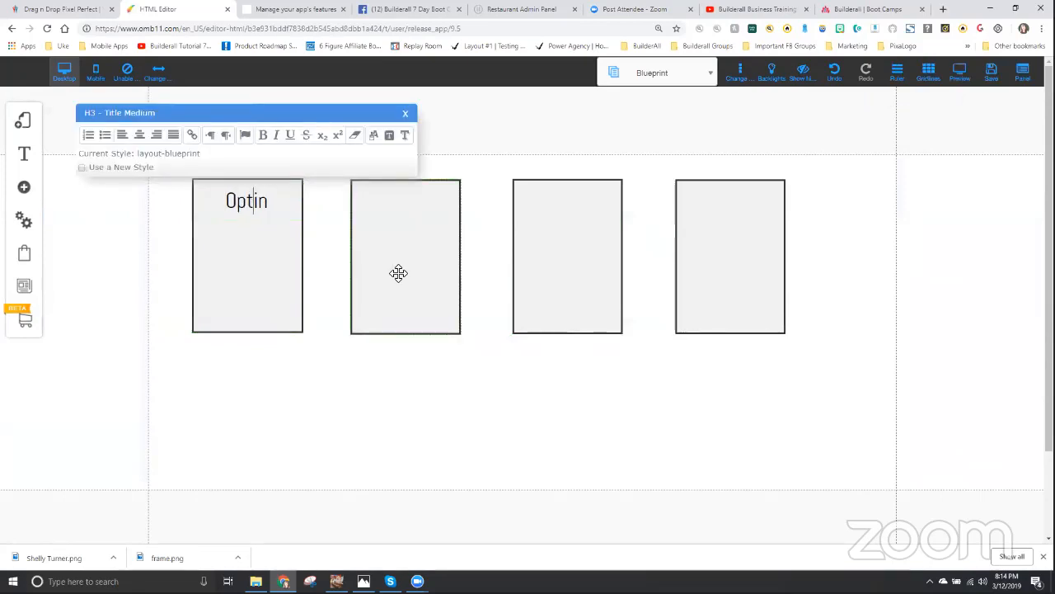
click(450, 374)
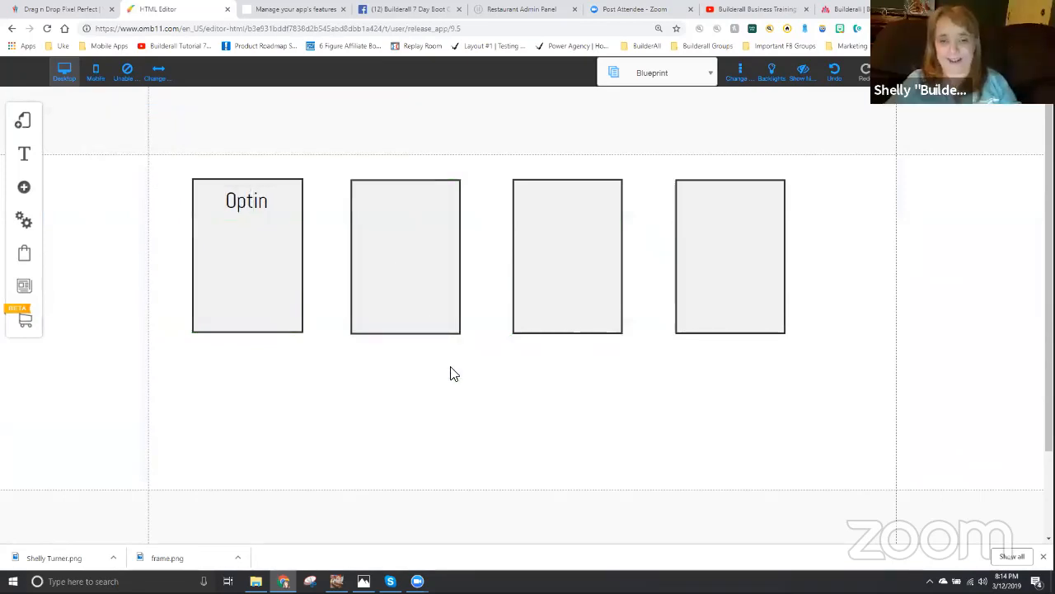
- Copy the "Optin" title to the top of the second box and change the copy's text to "Video"
click(252, 200)
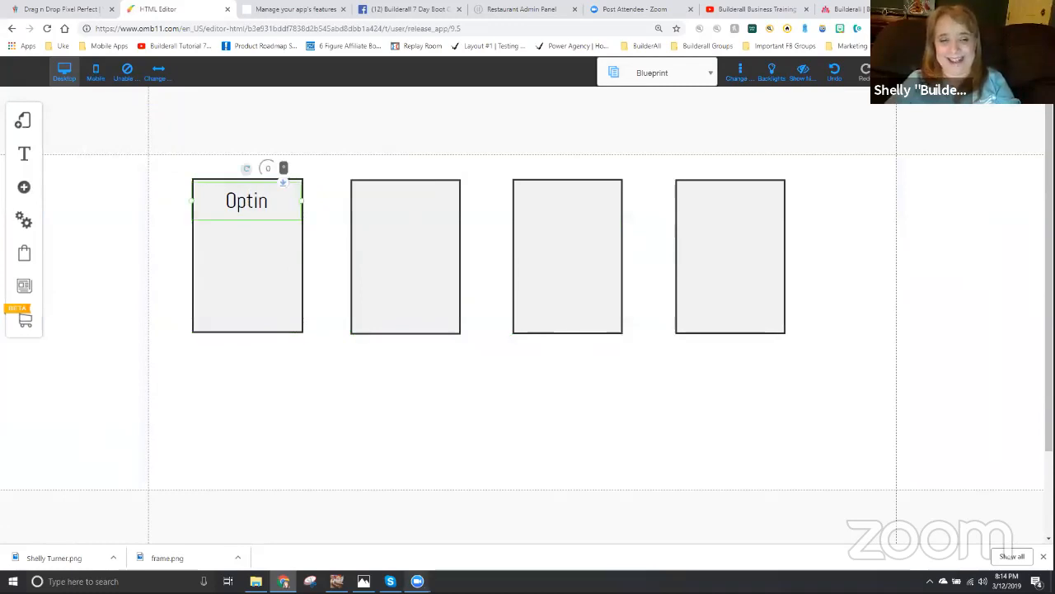
drag(263, 203, 410, 205)
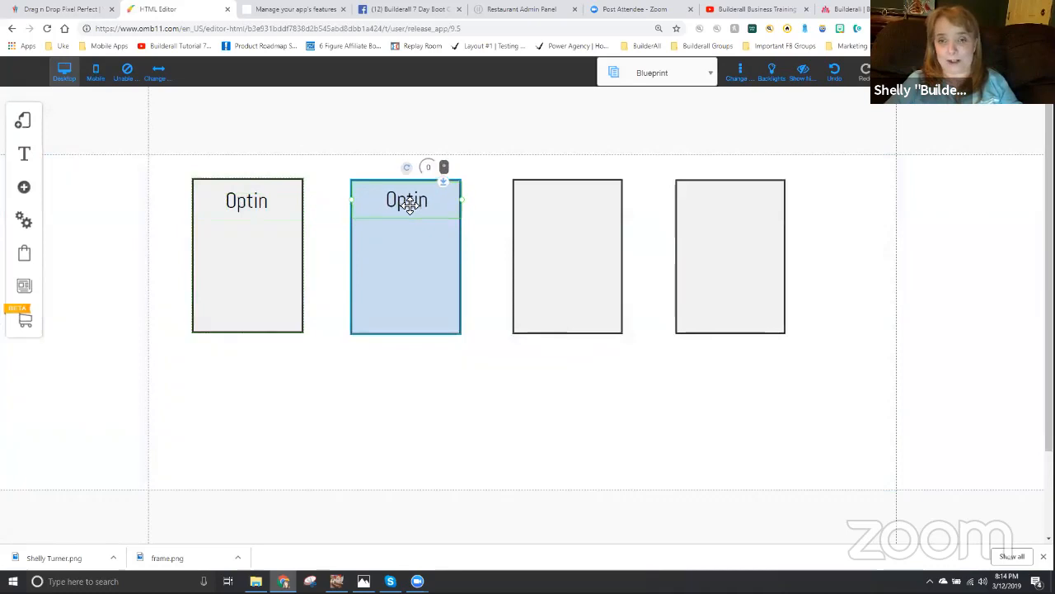
double_click(409, 206)
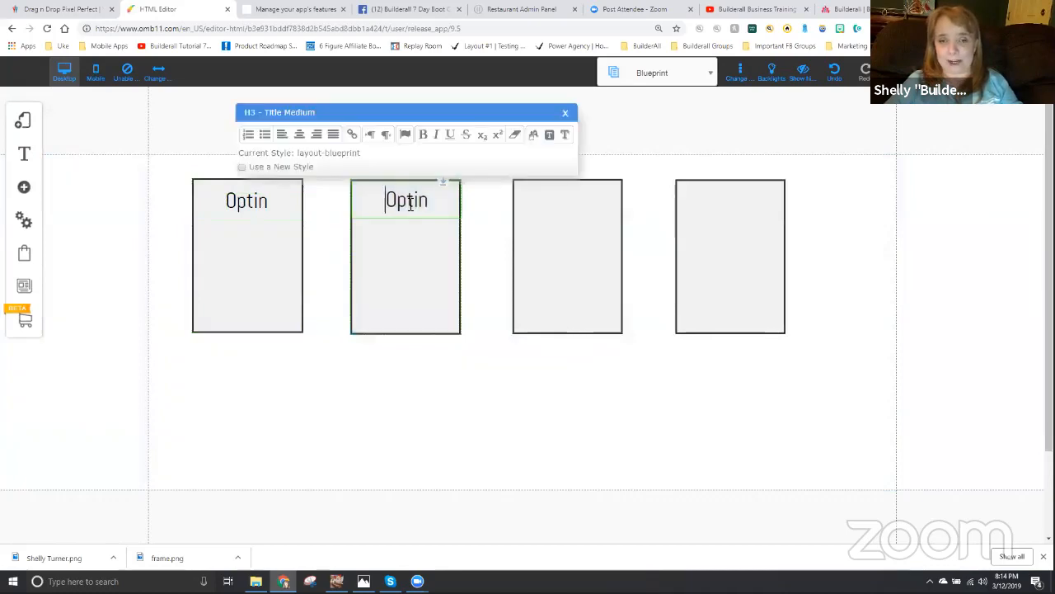
double_click(410, 202)
text(Video)
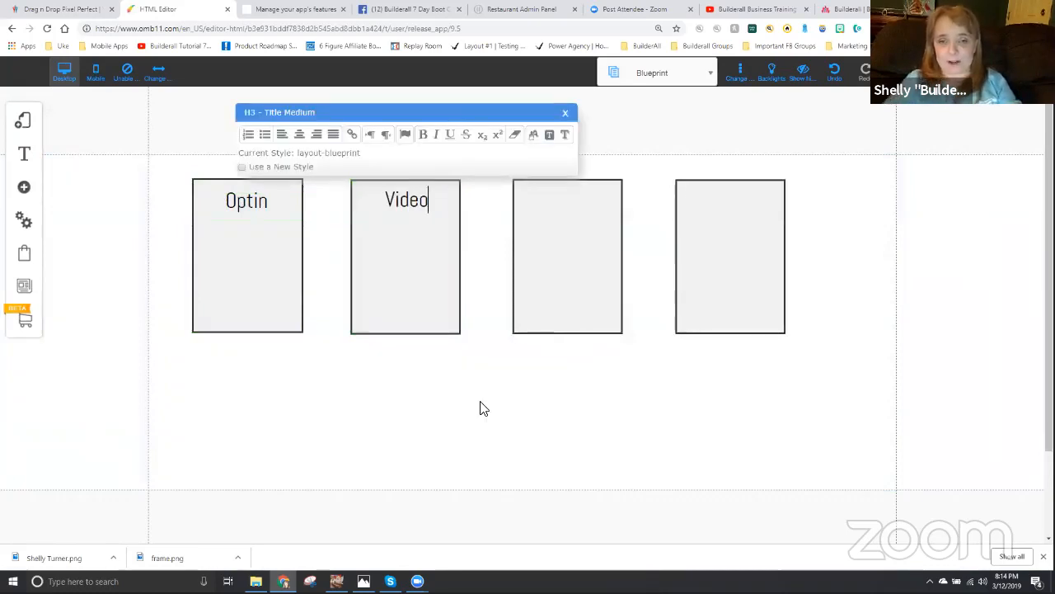
click(506, 430)
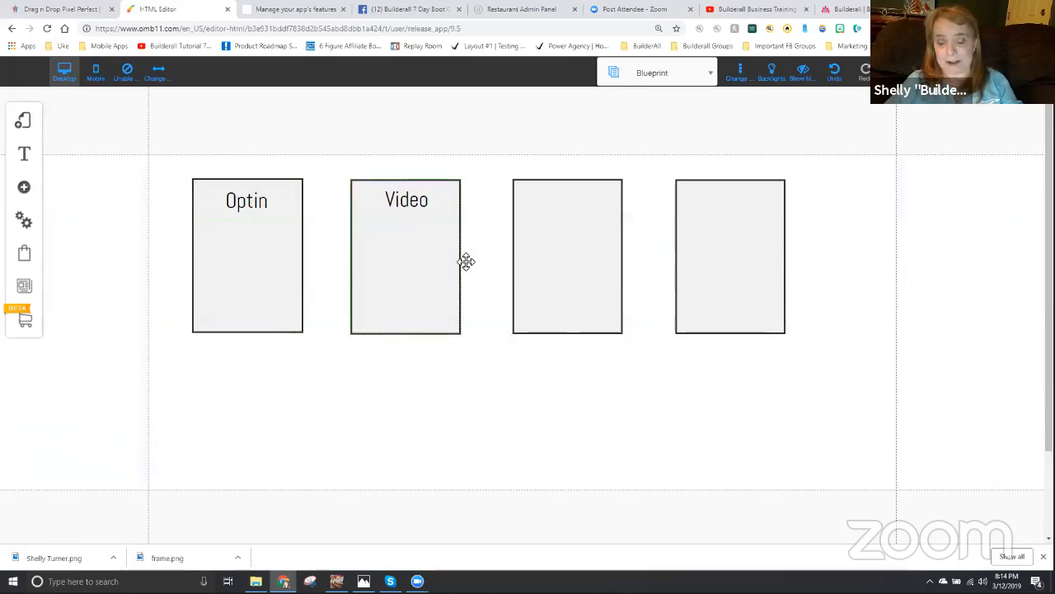
- Copy the "Video" title to the top of the third box and change the copy's text to "Checkout"
click(421, 207)
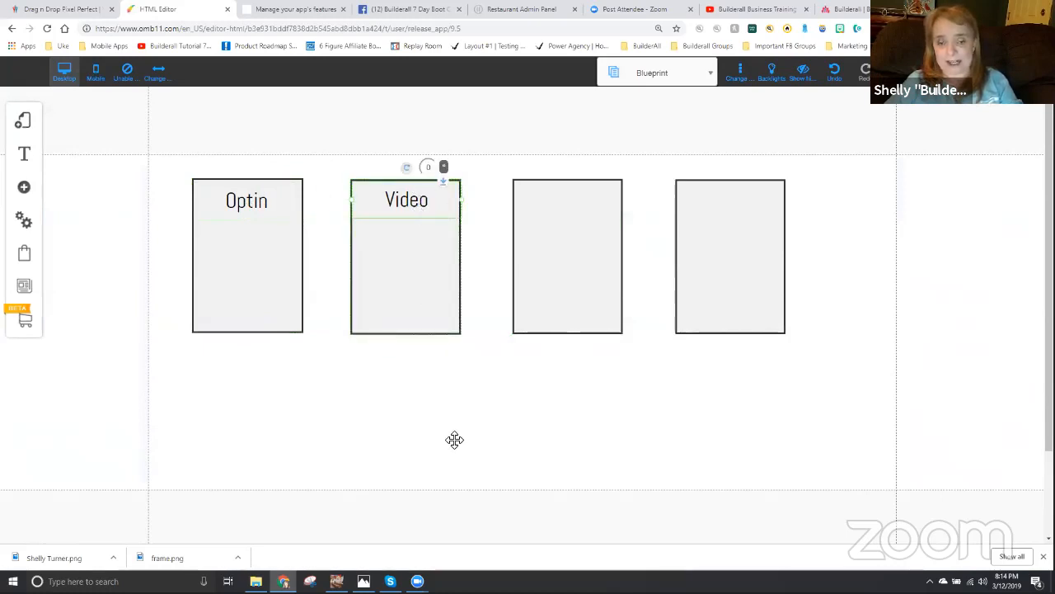
key(ctrl+c)
key(ctrl+v)
drag(402, 215, 555, 209)
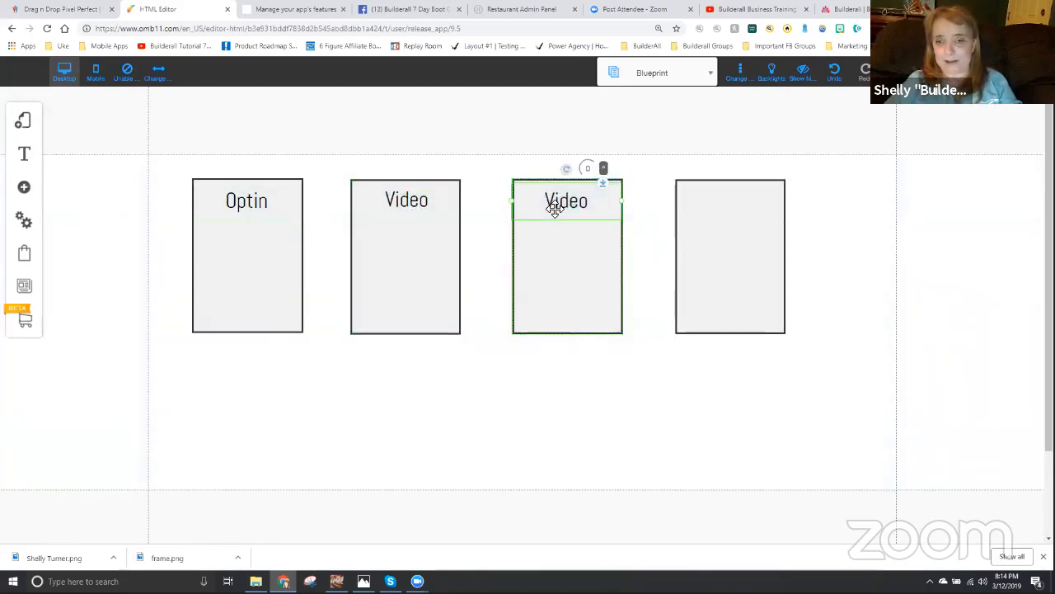
double_click(561, 206)
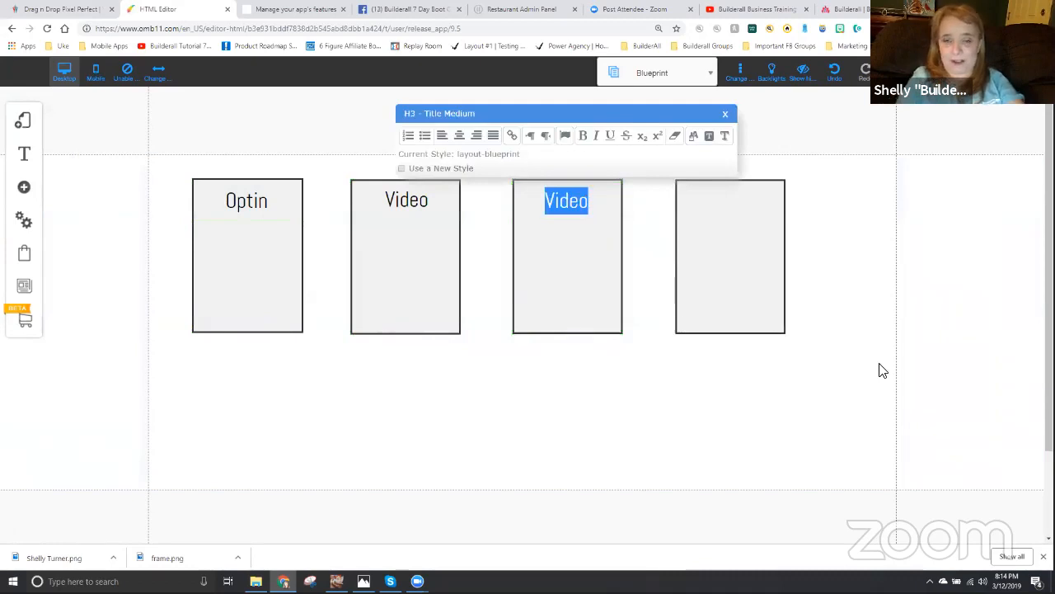
text(Checkout)
click(716, 420)
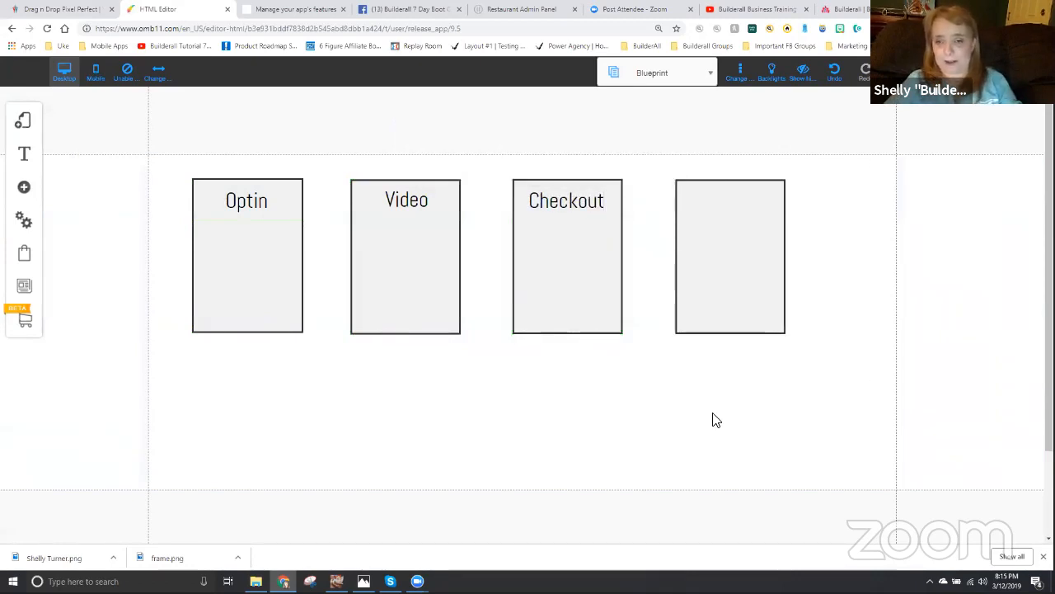
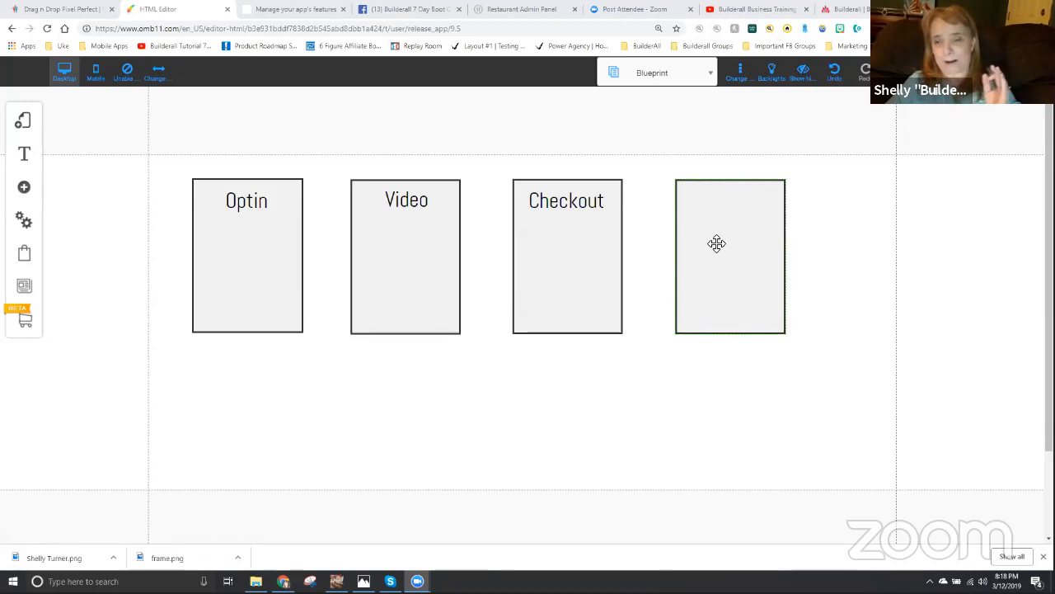
- Copy the "Checkout" title to the top of the fourth box and change the copy's text to "Thank You"
click(559, 201)
drag(559, 201, 733, 199)
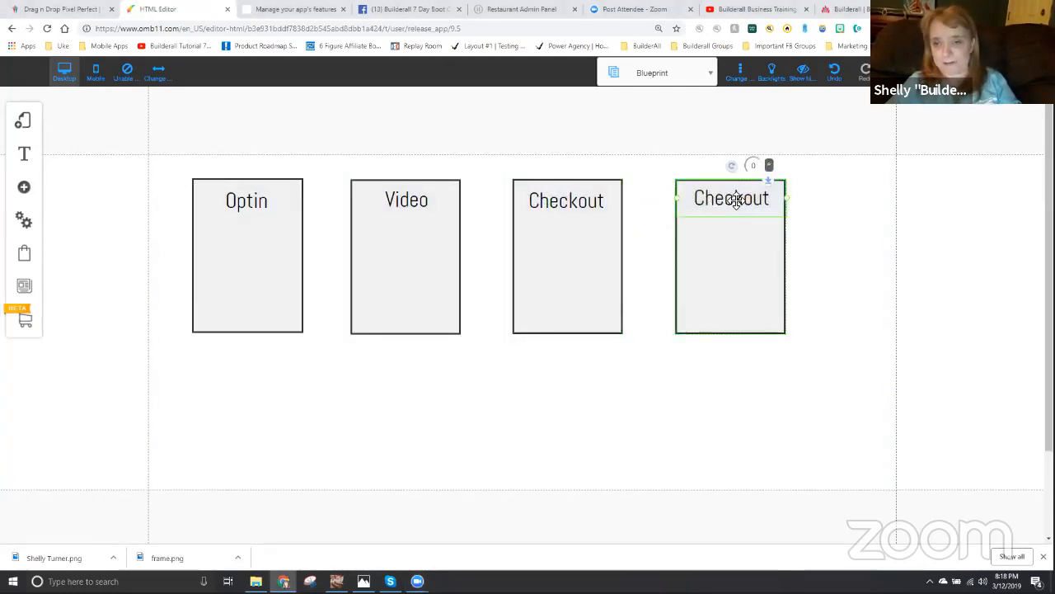
double_click(734, 199)
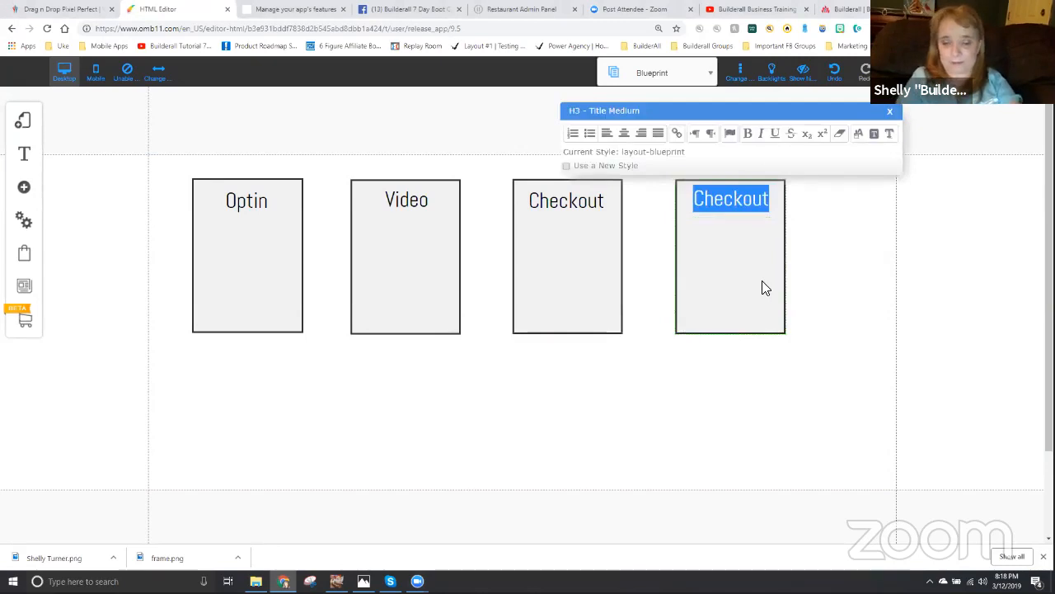
text(thank)
key(BackSpace)
key(BackSpace)
key(BackSpace)
key(BackSpace)
key(BackSpace)
key(BackSpace)
text(Thank You)
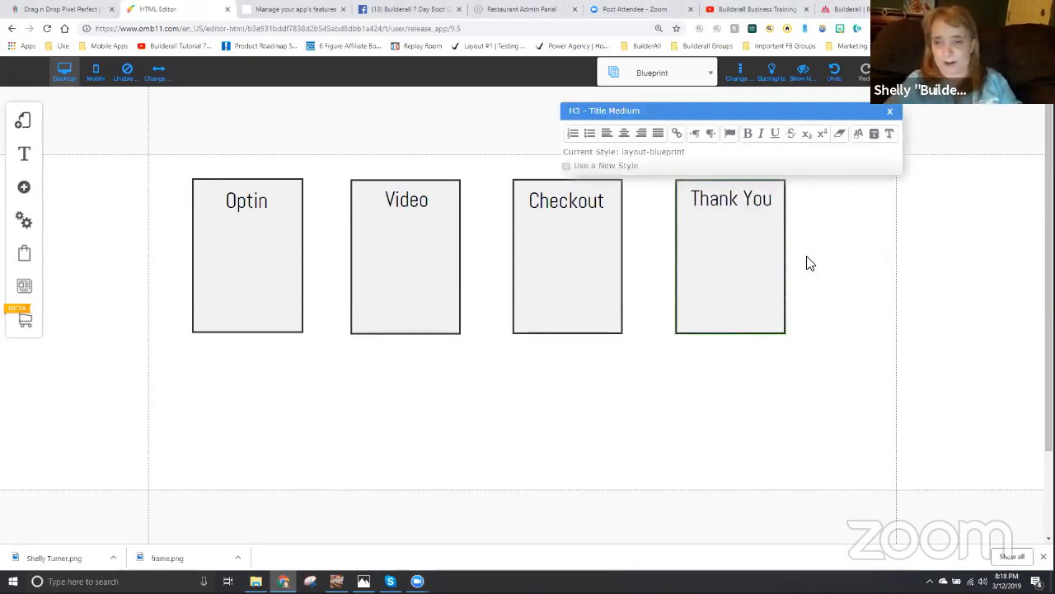
click(789, 301)
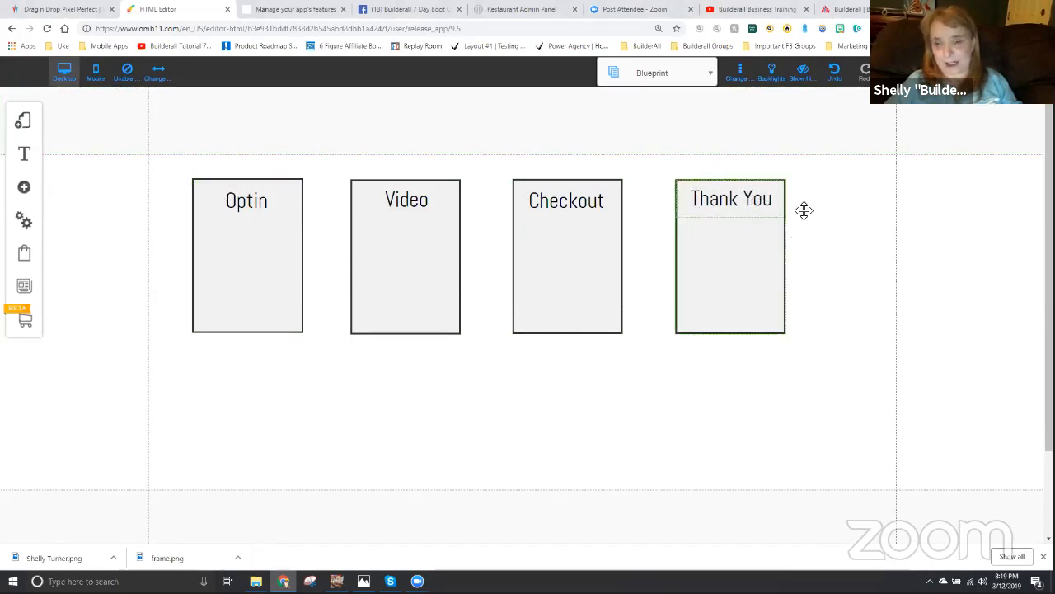
- Copy the "Optin" title to the empty area right of the fourth box and left-align the copy's text
click(25, 157)
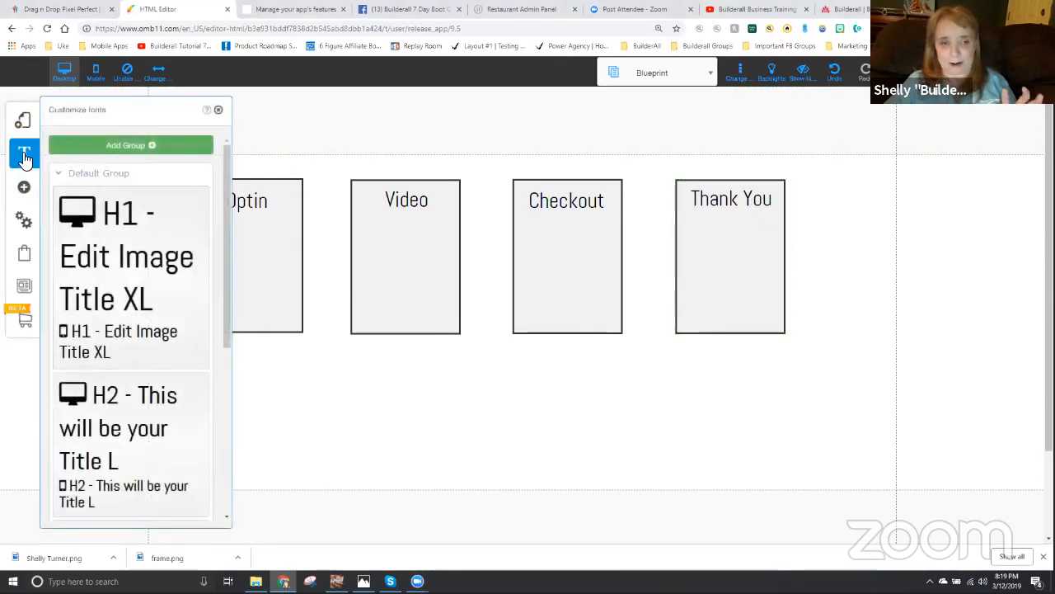
click(25, 156)
click(216, 205)
drag(258, 316, 864, 198)
click(869, 196)
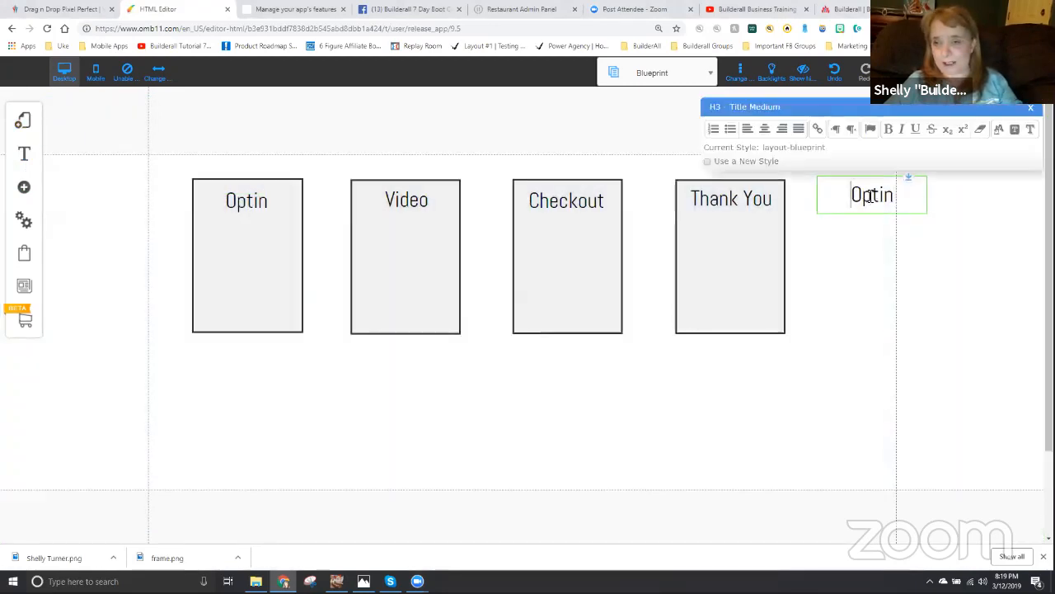
double_click(870, 195)
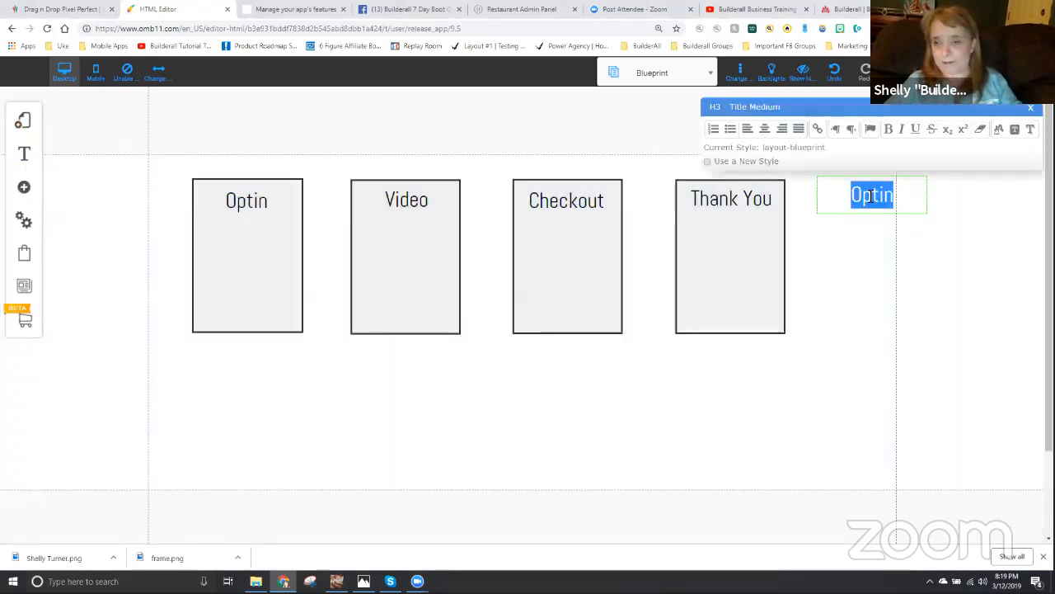
click(746, 128)
- Replace the copied title's text with a "Pages:" heading followed by the lines Optin, Video, Checkout and Thank You
text(Page)
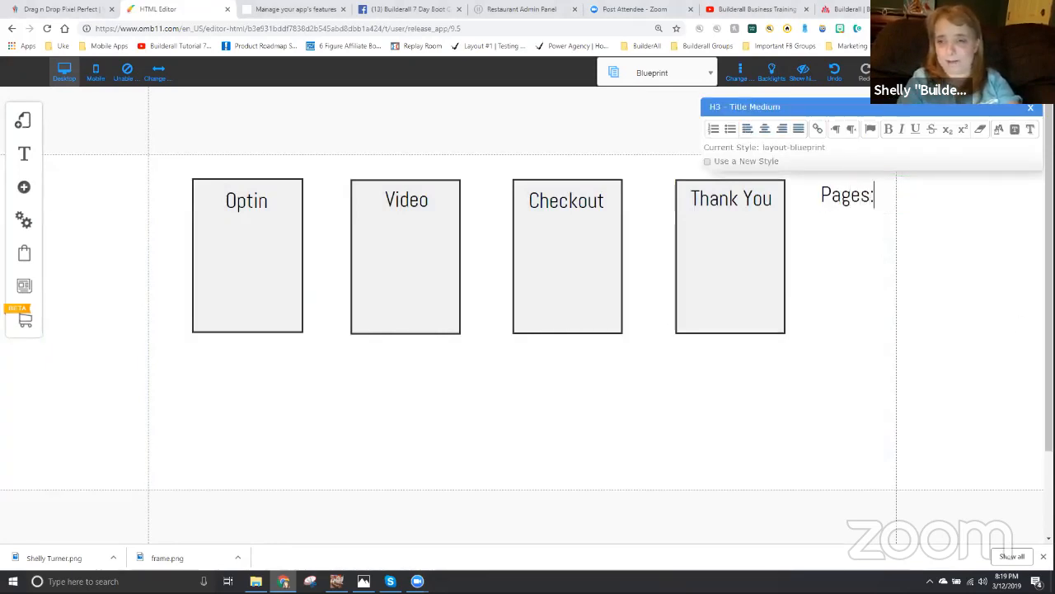
text(s:)
key(Return)
text(Optin)
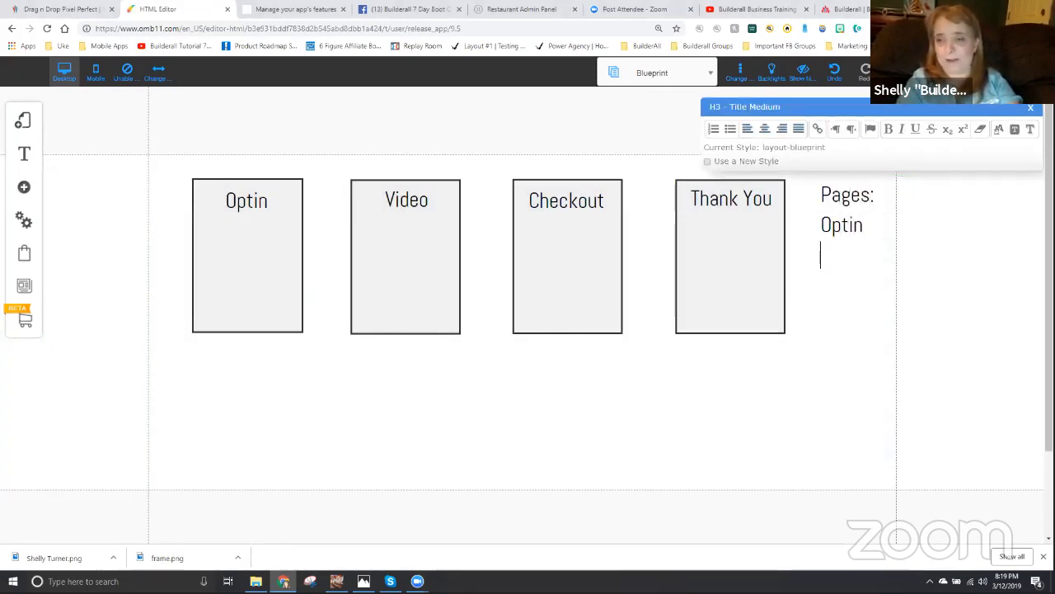
text(Checkoutth)
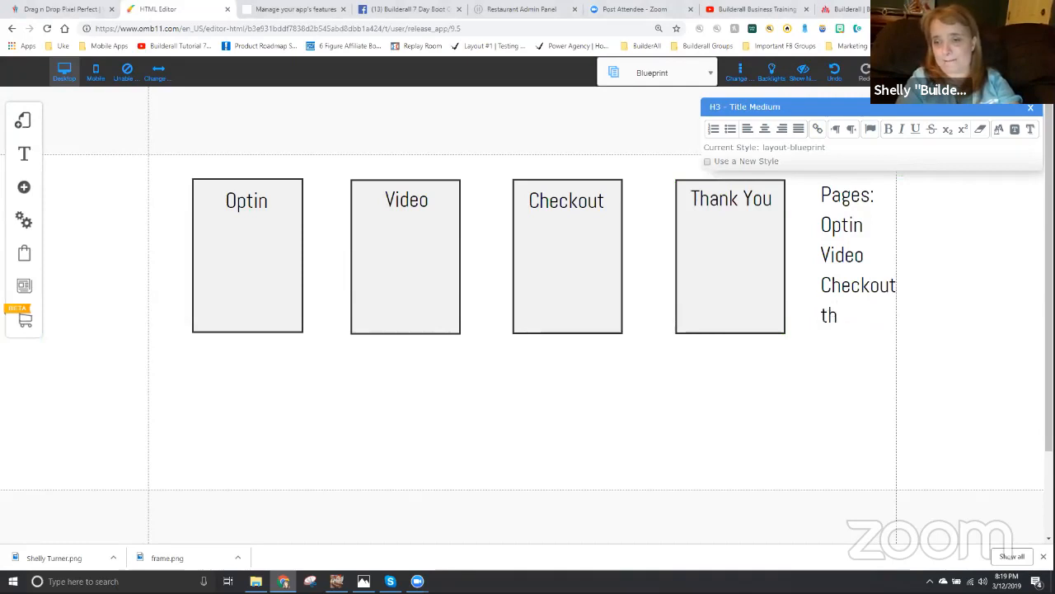
text(ank youThank You)
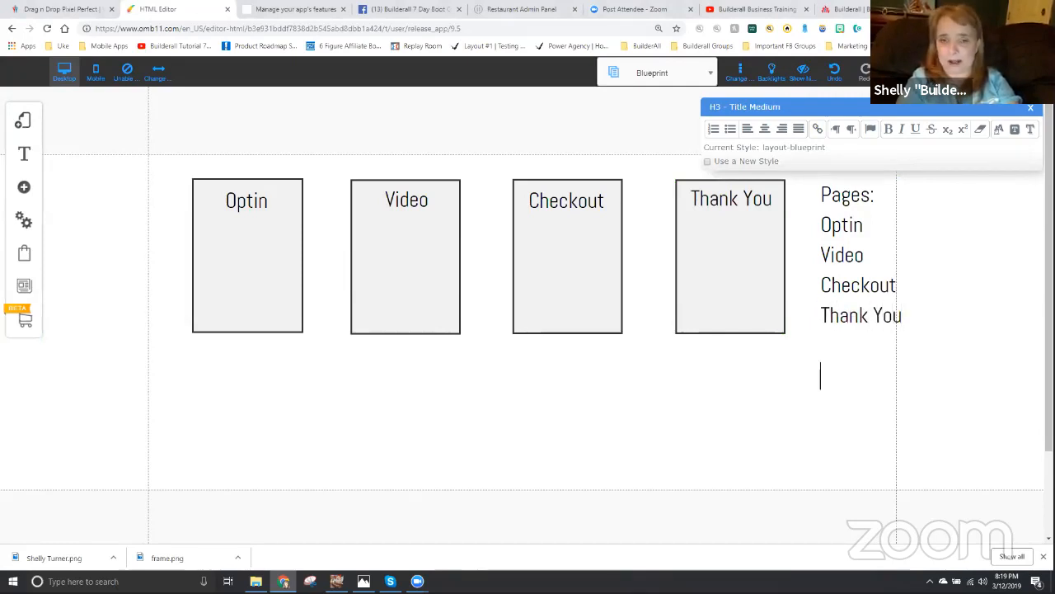
text(sts:)
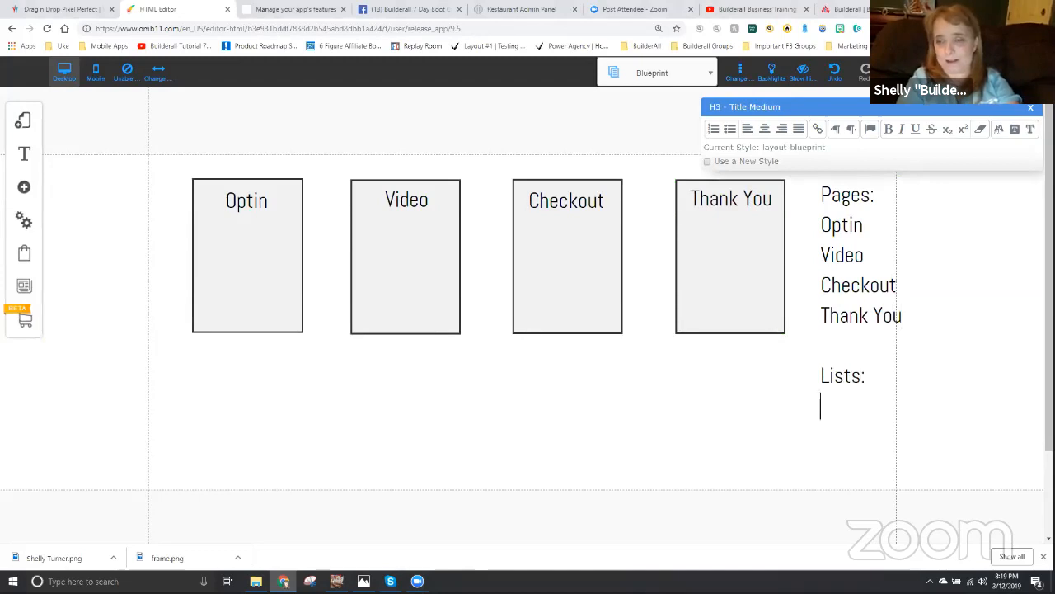
- Add a "Lists:" heading one blank line below the pages, with the entries "Lead" and "Customer" under it
key(Return)
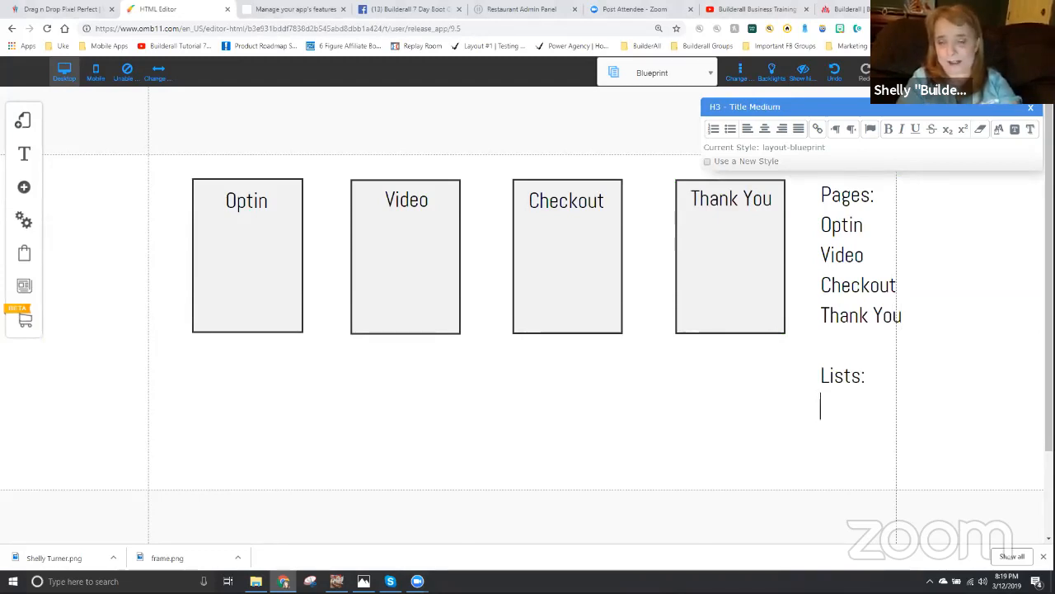
text(Optin)
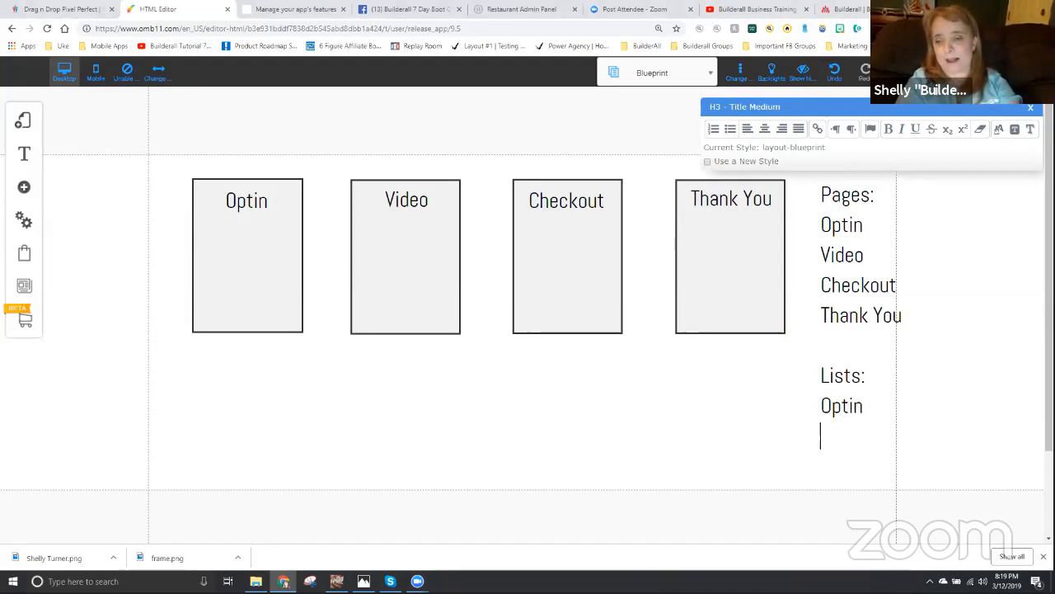
text( Customer)
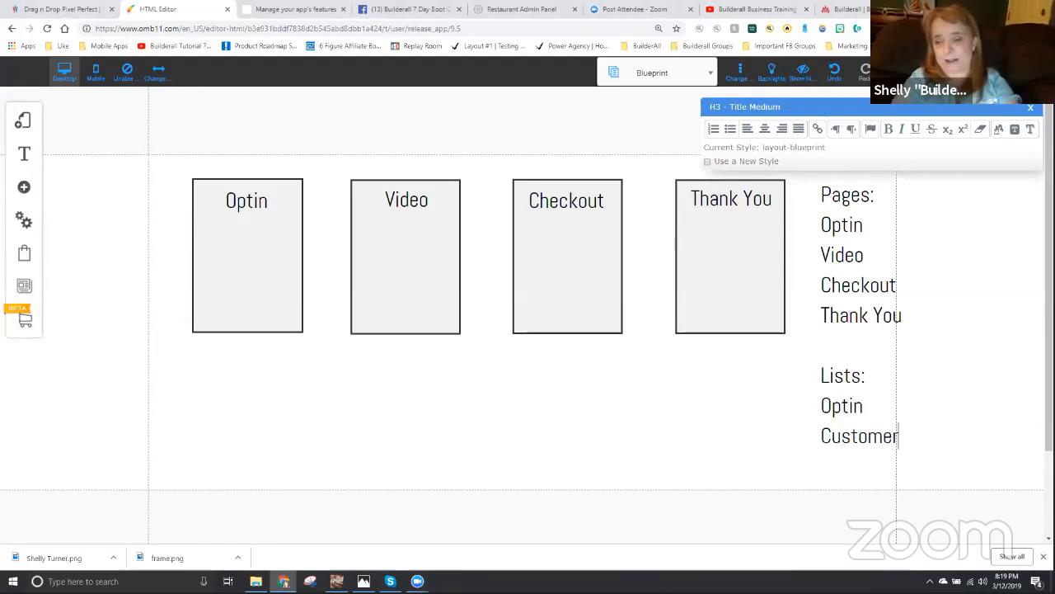
drag(864, 408, 828, 417)
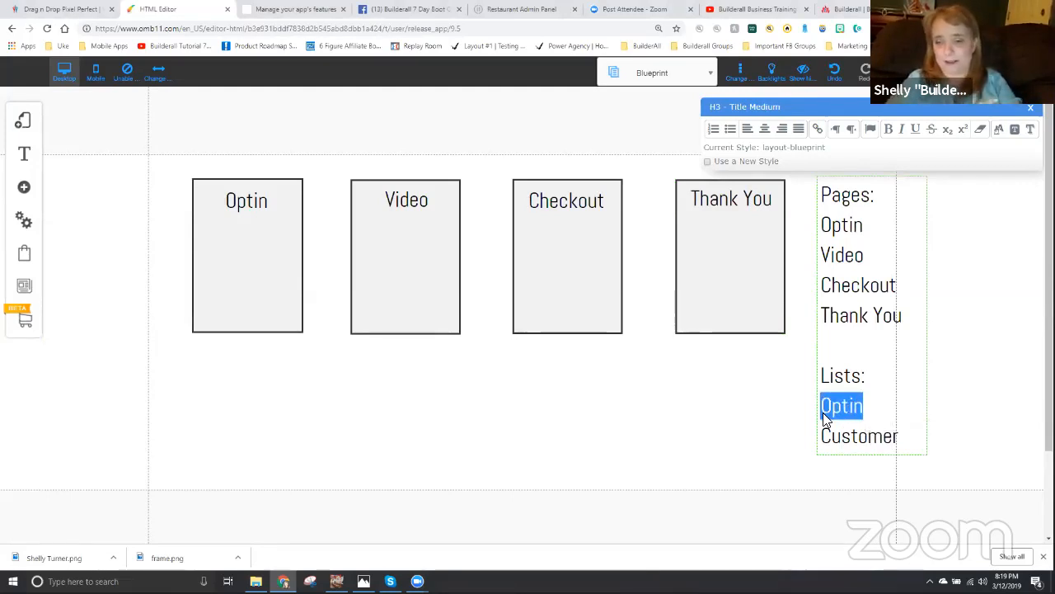
text(Lead)
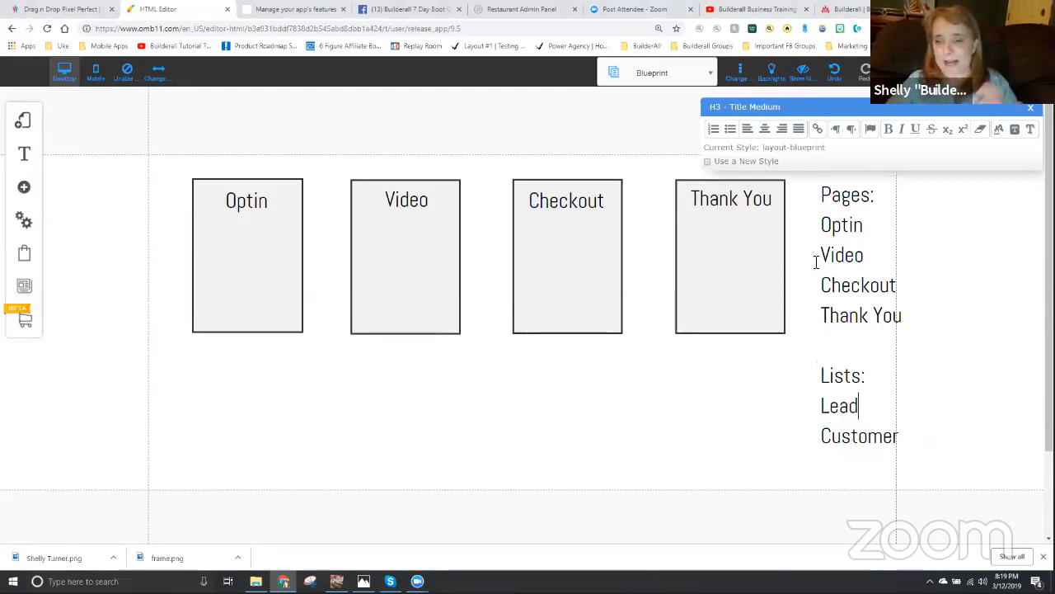
- Make the "Pages:" and "Lists:" headings bold
drag(874, 195, 827, 198)
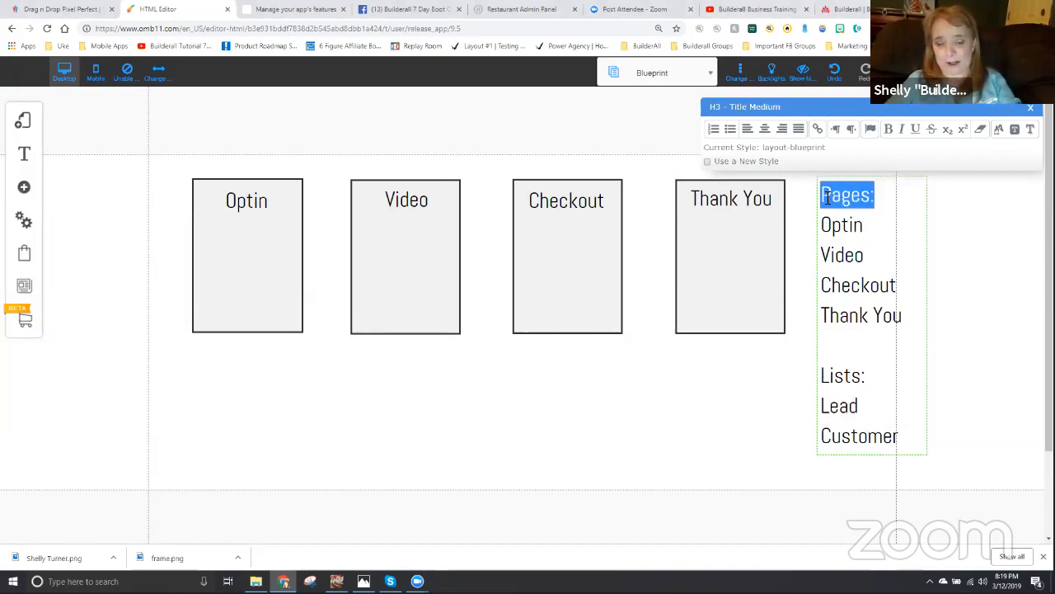
drag(871, 380, 826, 380)
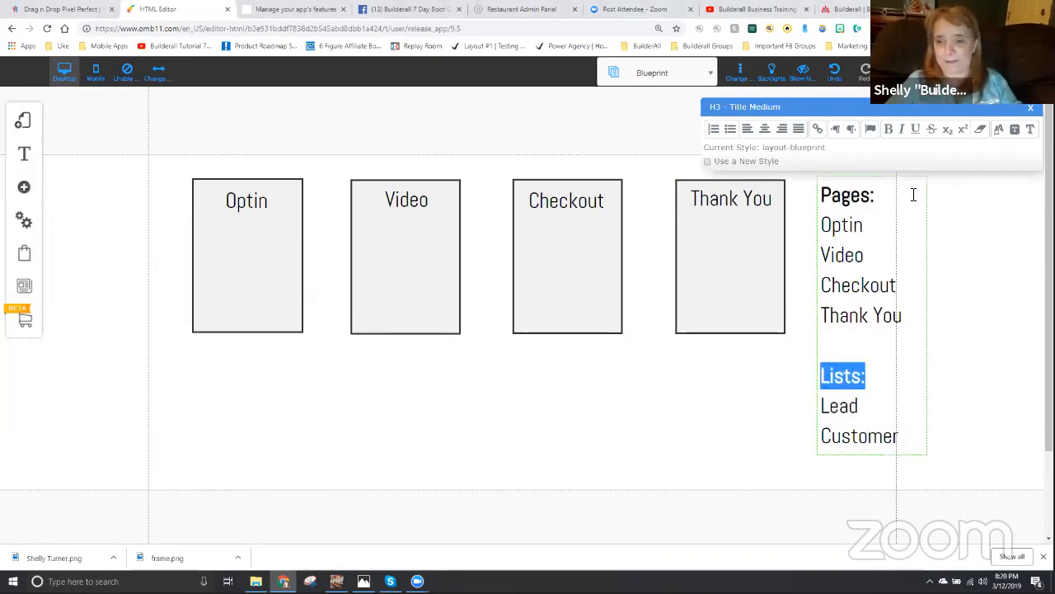
click(942, 274)
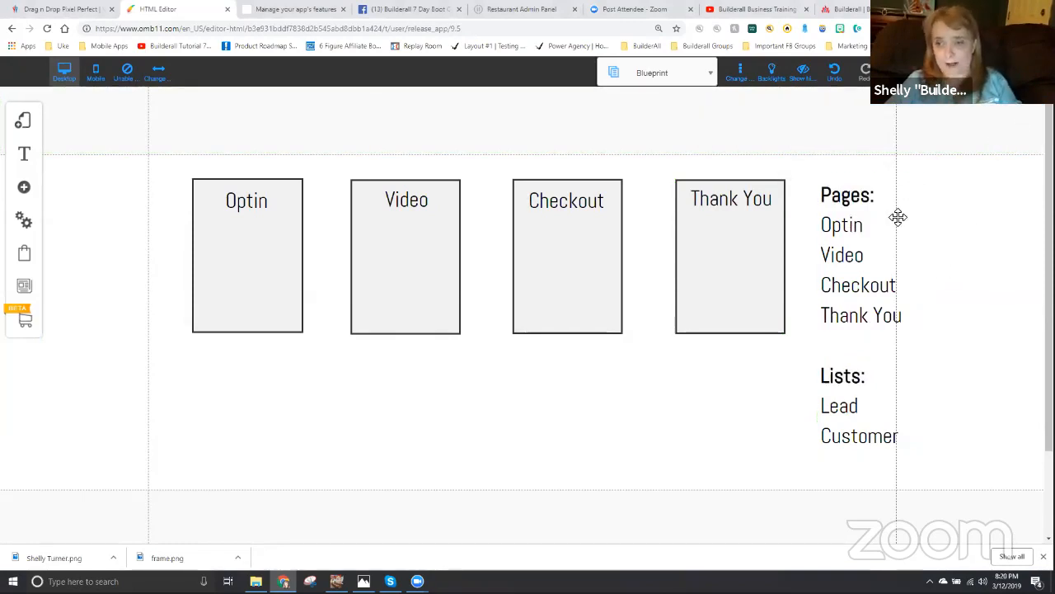
- Copy the pages and lists text block below the boxes and widen the copy to reach the fourth box
click(884, 195)
drag(883, 195, 355, 407)
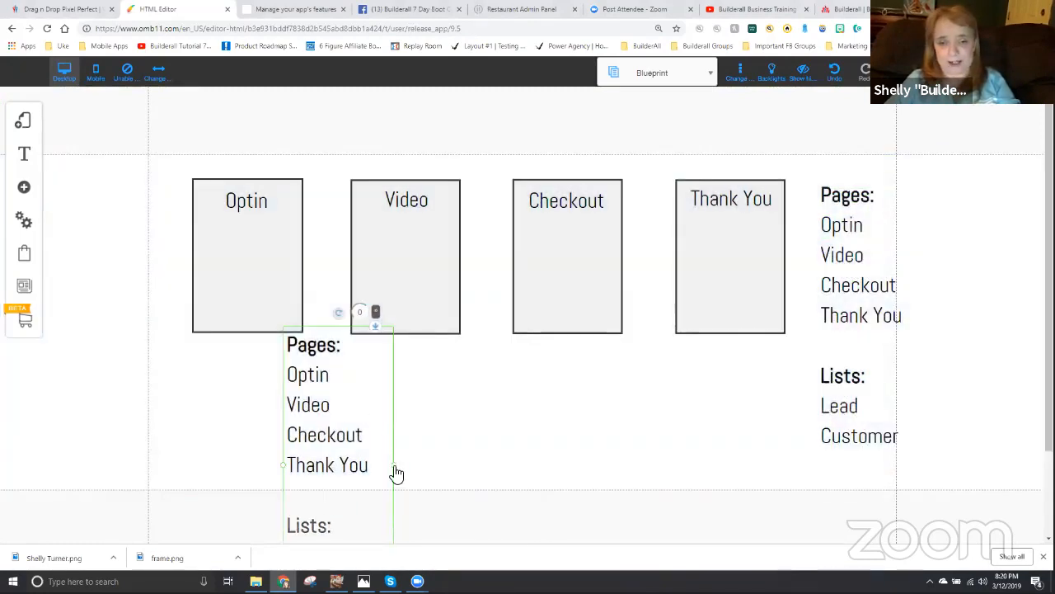
drag(393, 470, 695, 401)
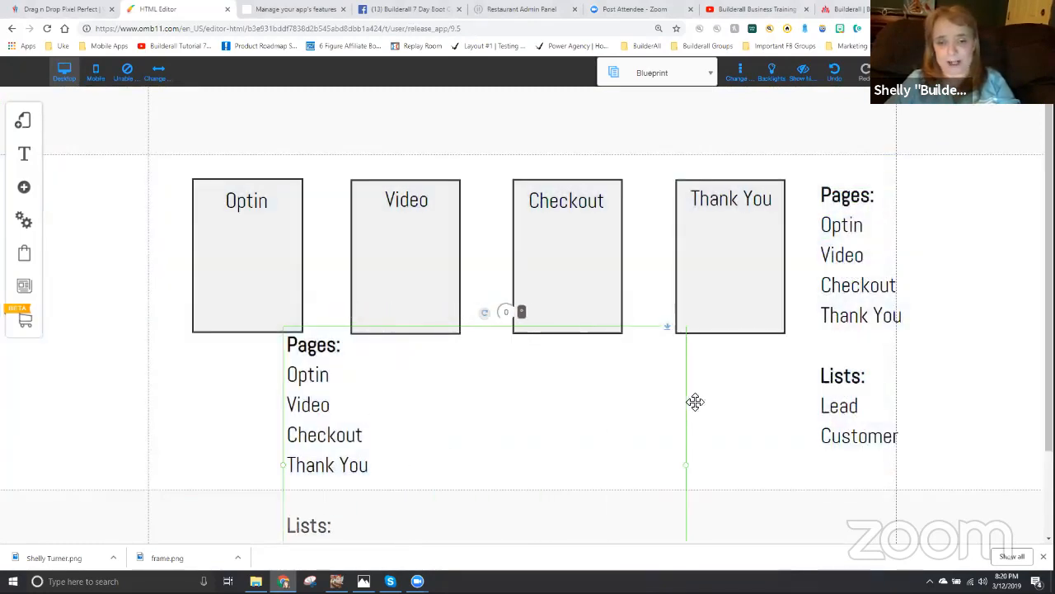
- Change the copied block's heading to "Rules:" and delete all the lines below it
double_click(309, 351)
double_click(311, 350)
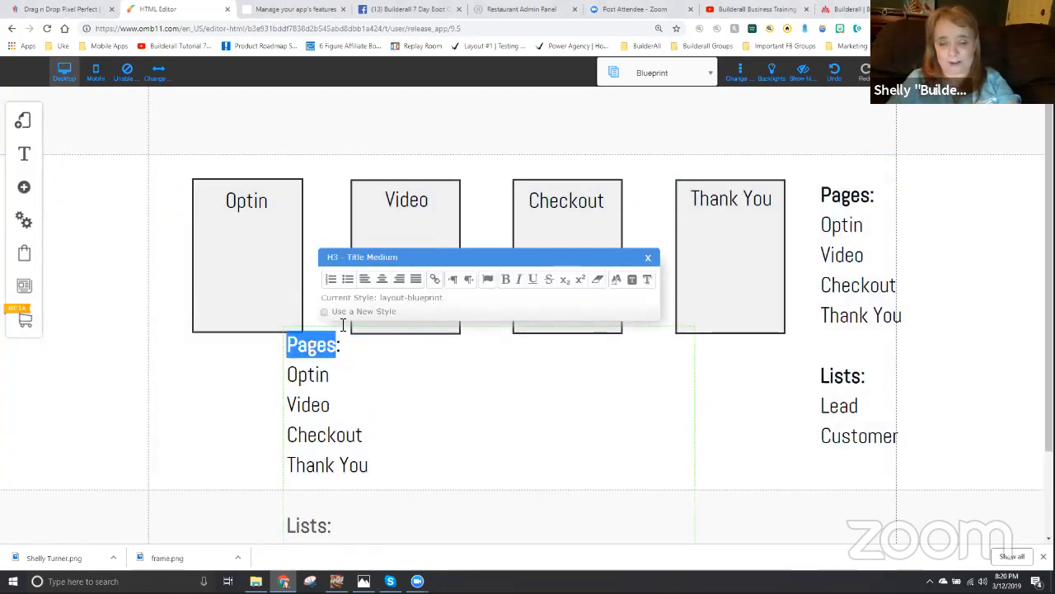
text(Rule)
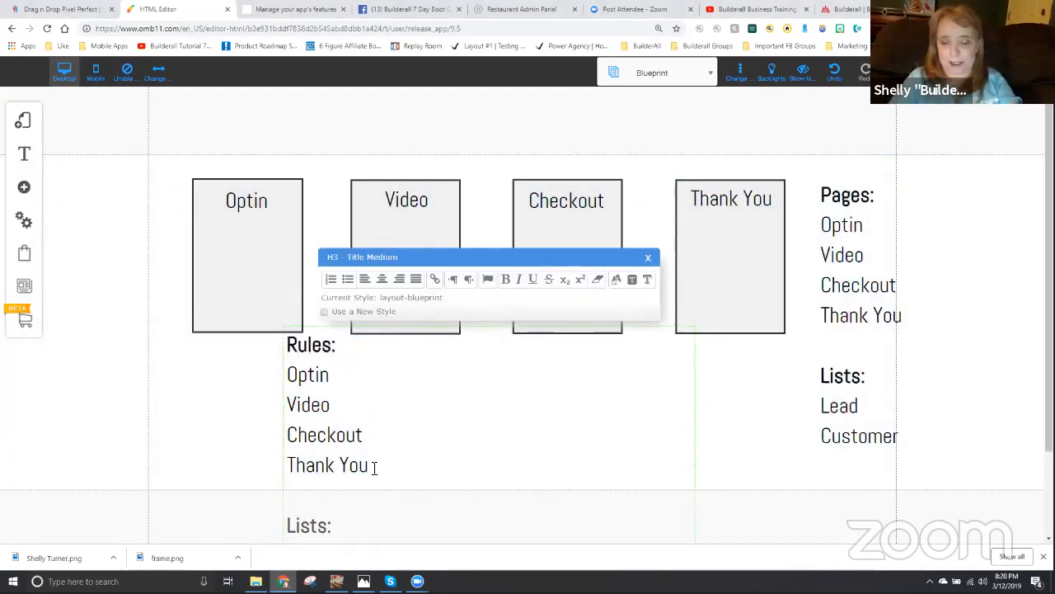
key(shift+Down)
key(shift+Down)
key(shift+Down)
key(shift+Down)
key(shift+Down)
key(shift+Down)
key(shift+Down)
key(shift+Down)
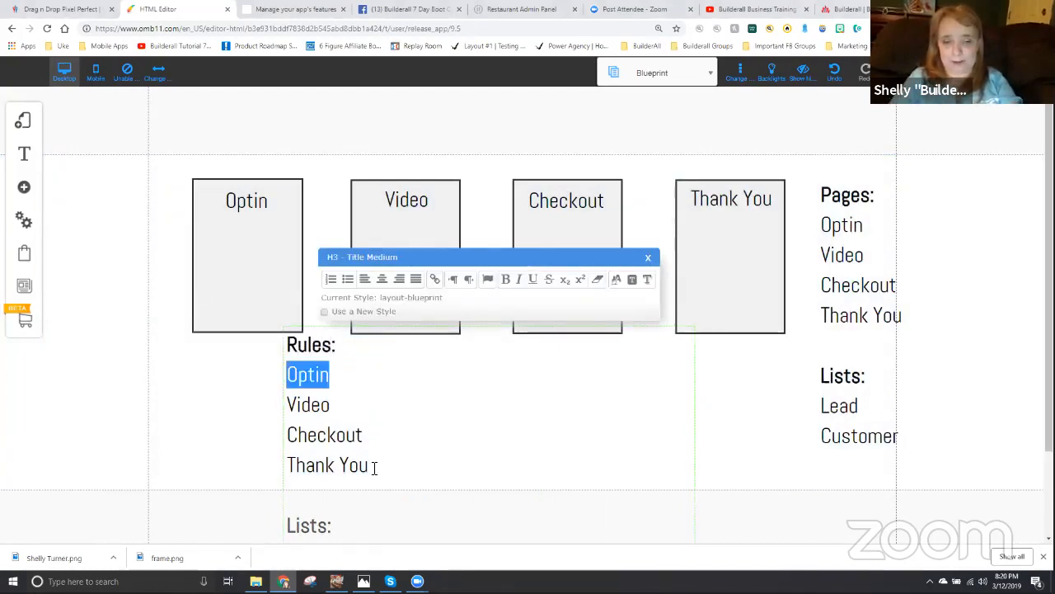
key(BackSpace)
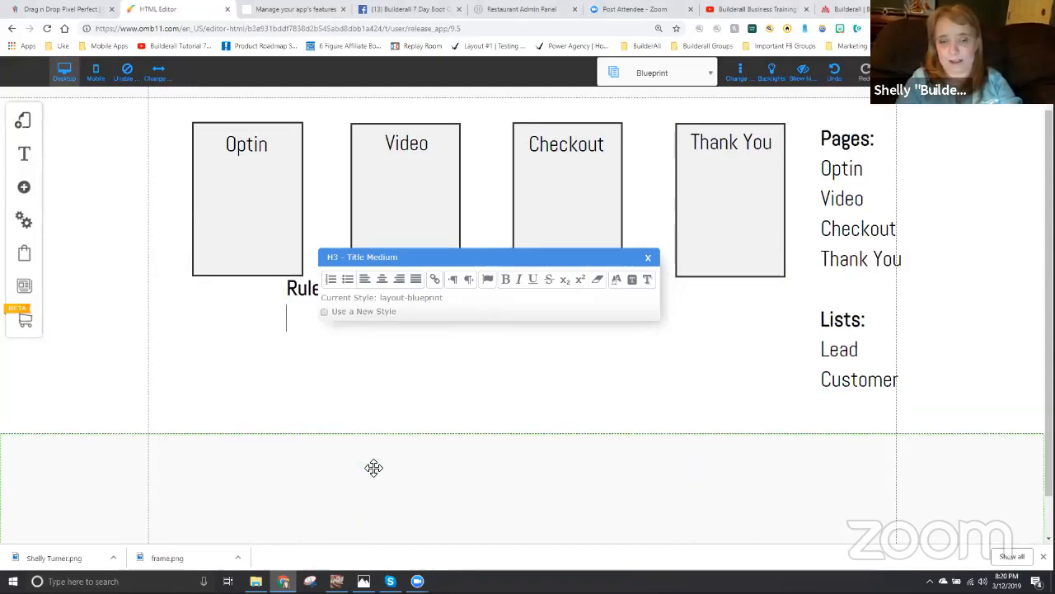
- Move the text formatting window clear of the block and write the first rule: "1. If they optin, they get tagged OPTIN"
drag(433, 262, 414, 179)
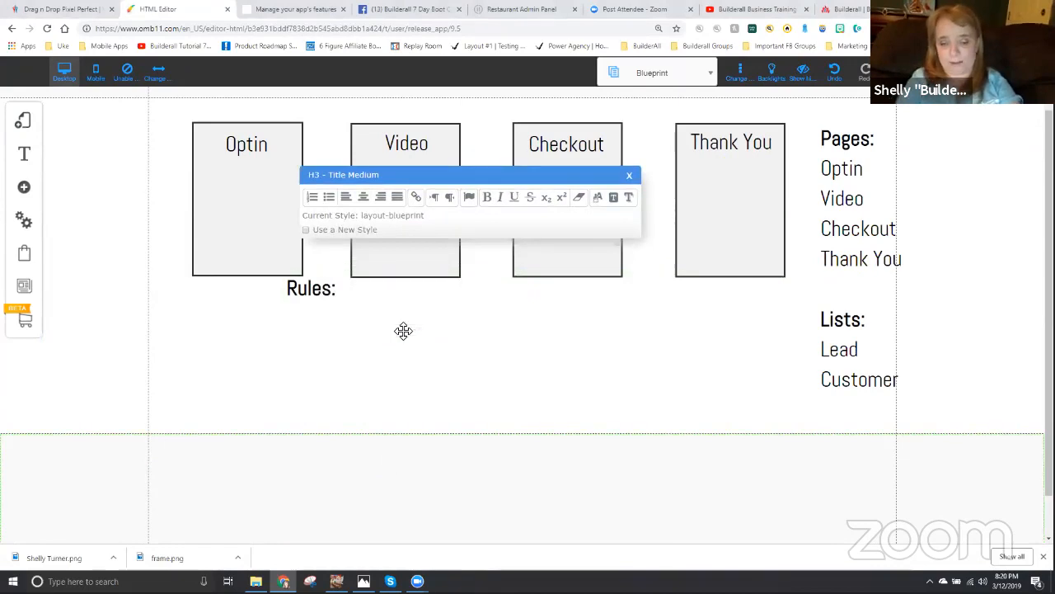
text(1. If they land o)
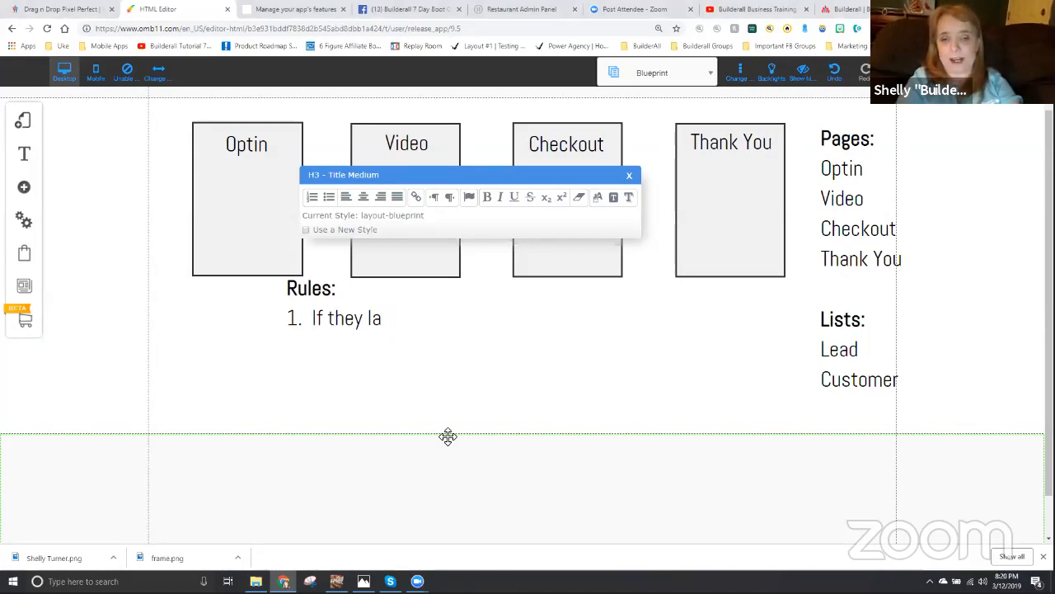
text(they )
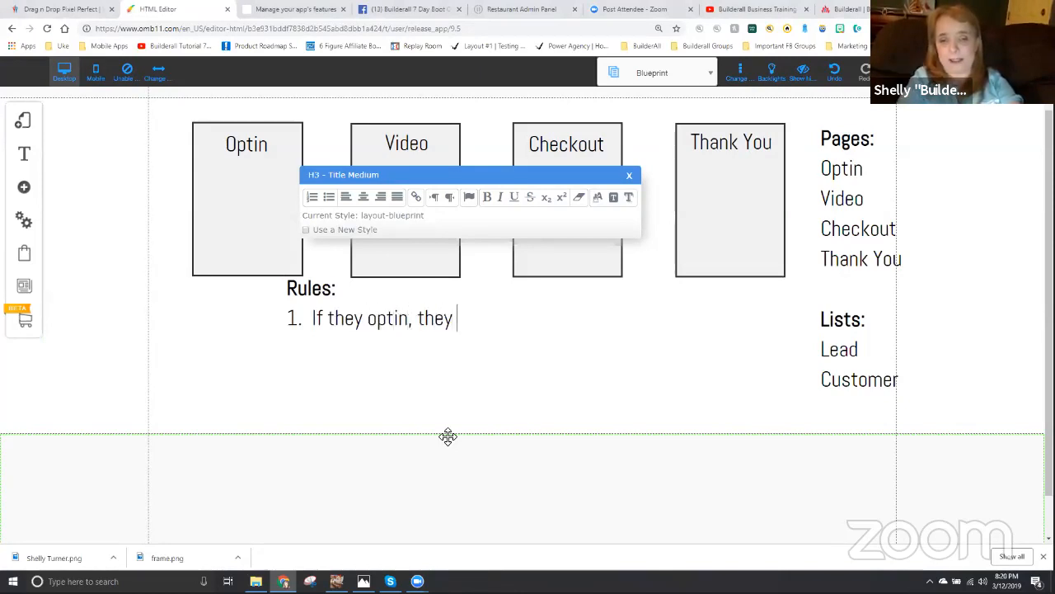
text(get tagged OPTIN 2.  If th)
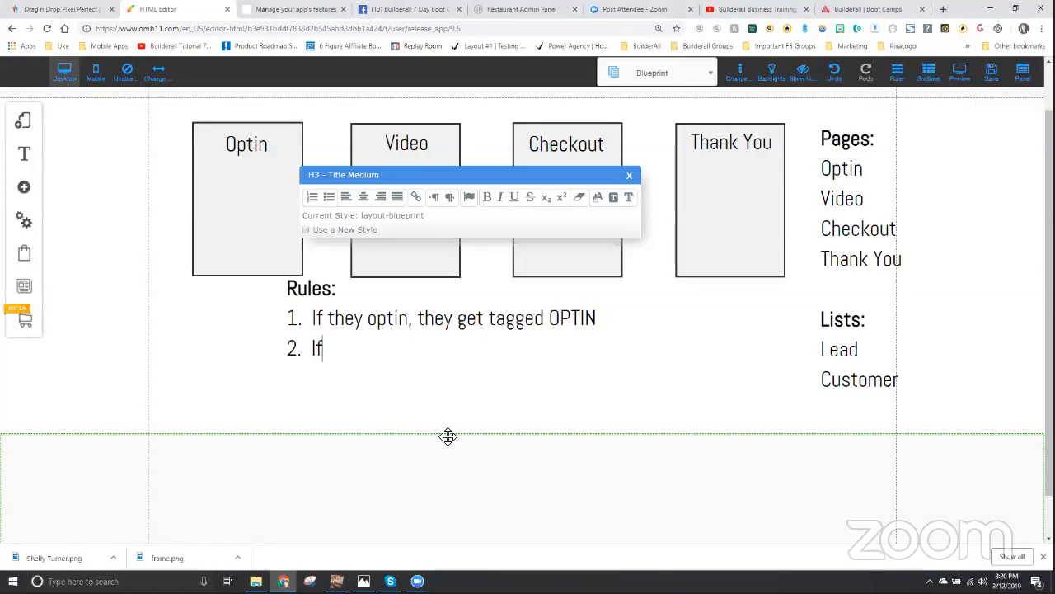
text(ey watch the video )
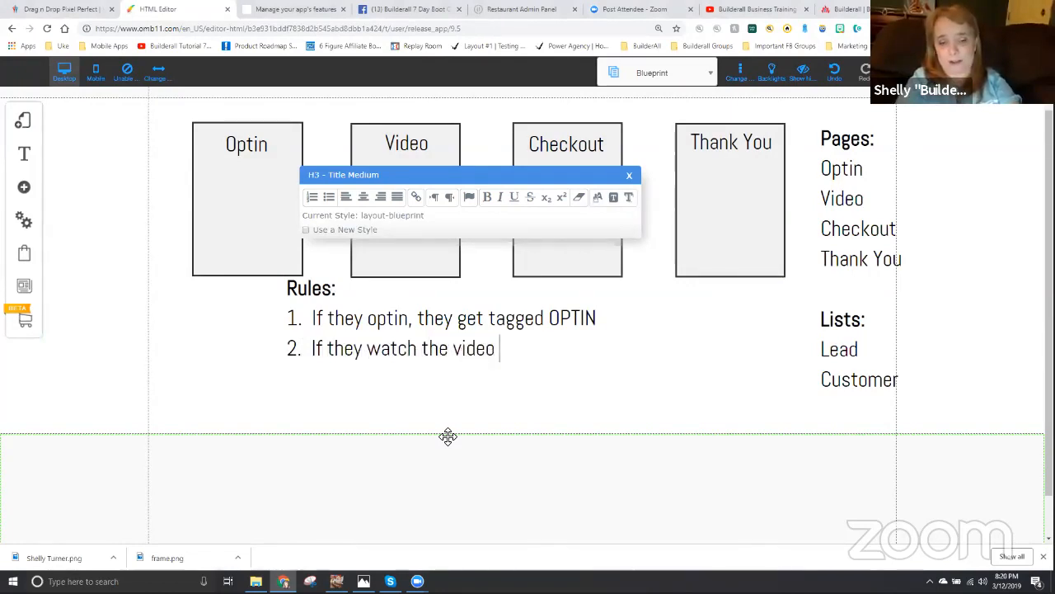
text(for 10 minutes, they get tagged)
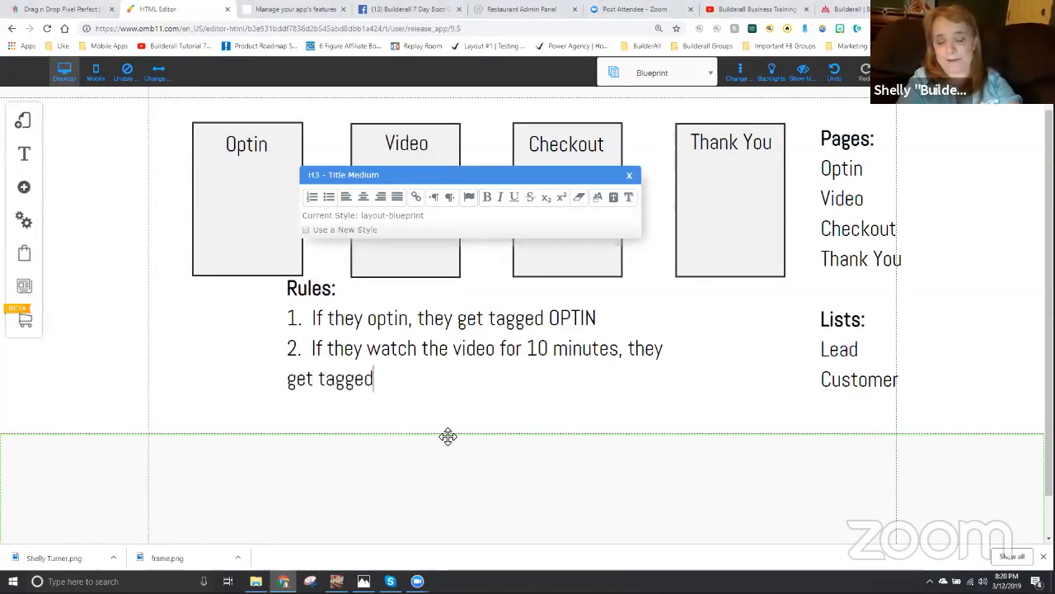
text( VIDEO)
- Write the second rule: "If they watch the video for 10 minutes, they get tagged VIDEO"
key(Return)
- Write the third rule: "3. If they land on the checkout page, they get tagged CHECKOUT", leaving no fourth number below it
text(3.  If)
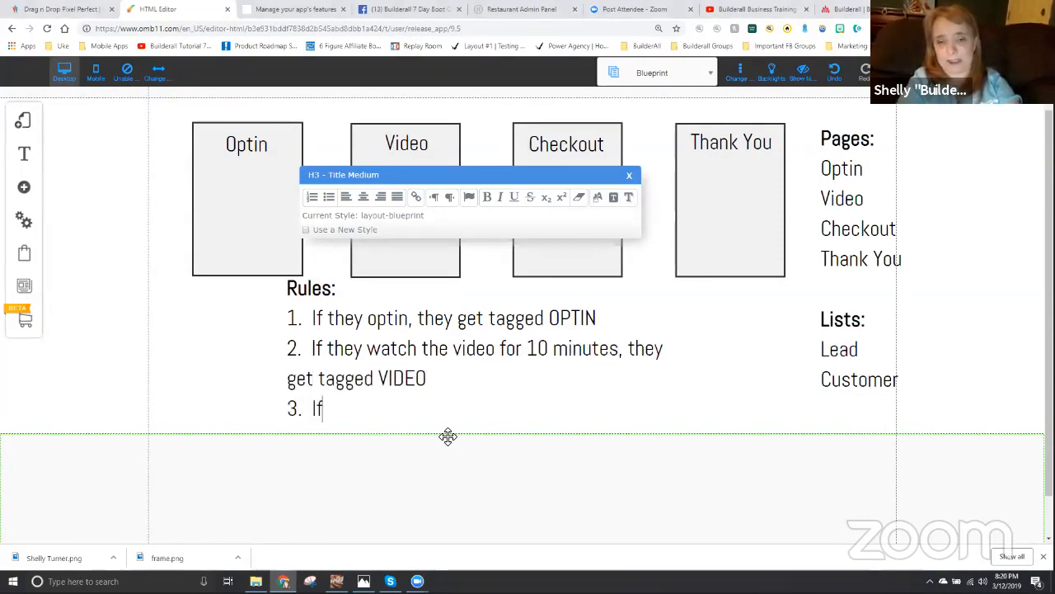
text( they land on the ch)
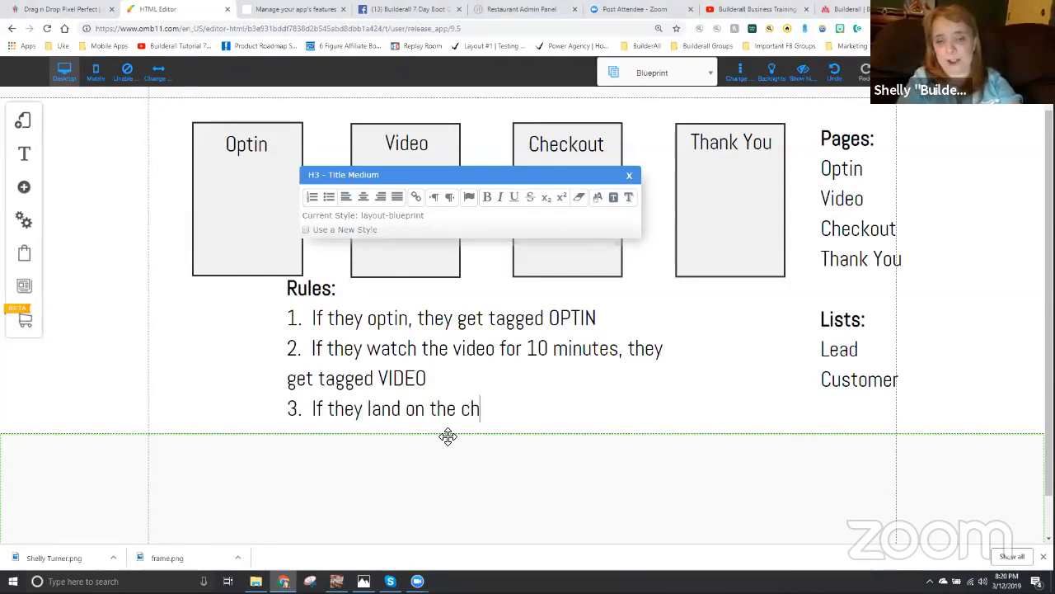
text(eckout page, they ge)
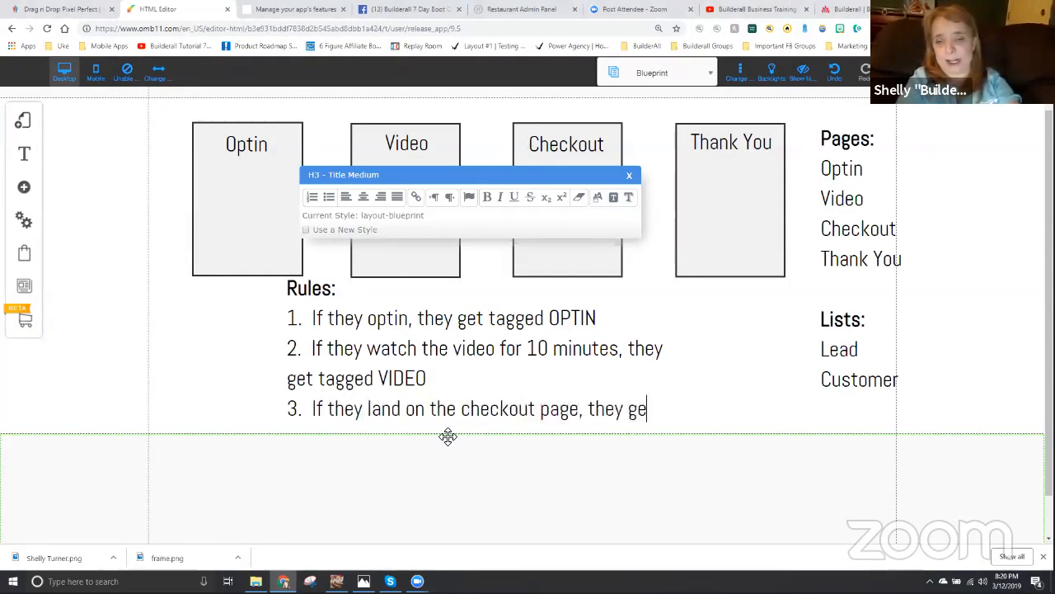
text(t tagged )
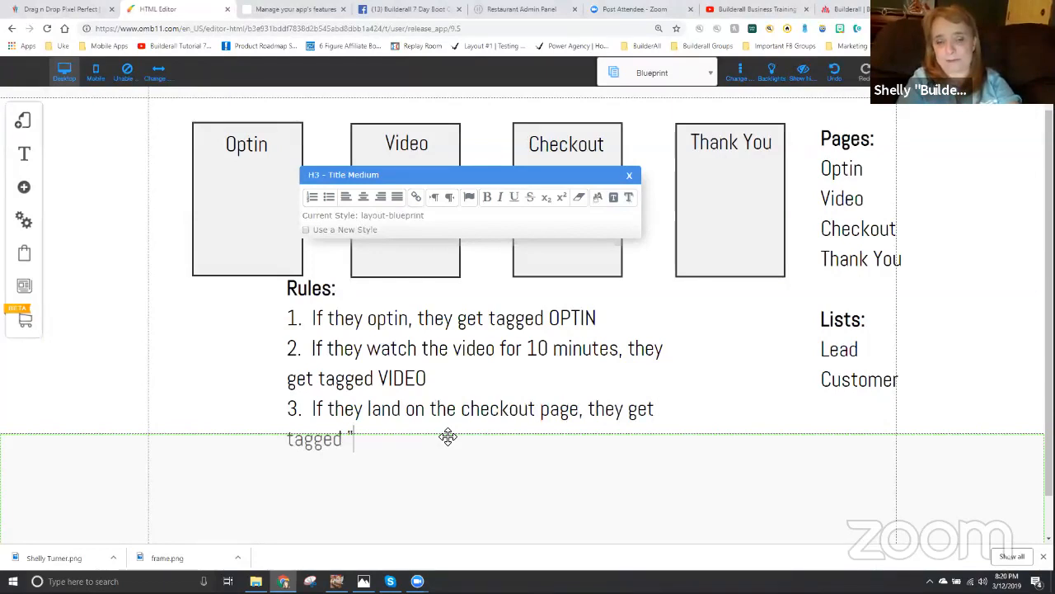
text(CHECKOUT)
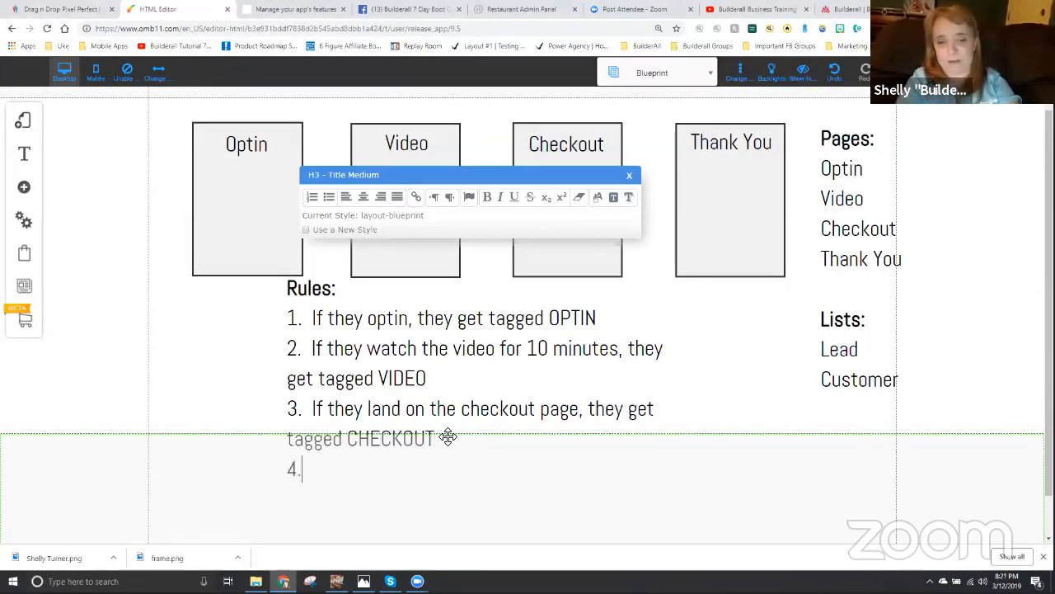
key(BackSpace)
key(BackSpace)
key(BackSpace)
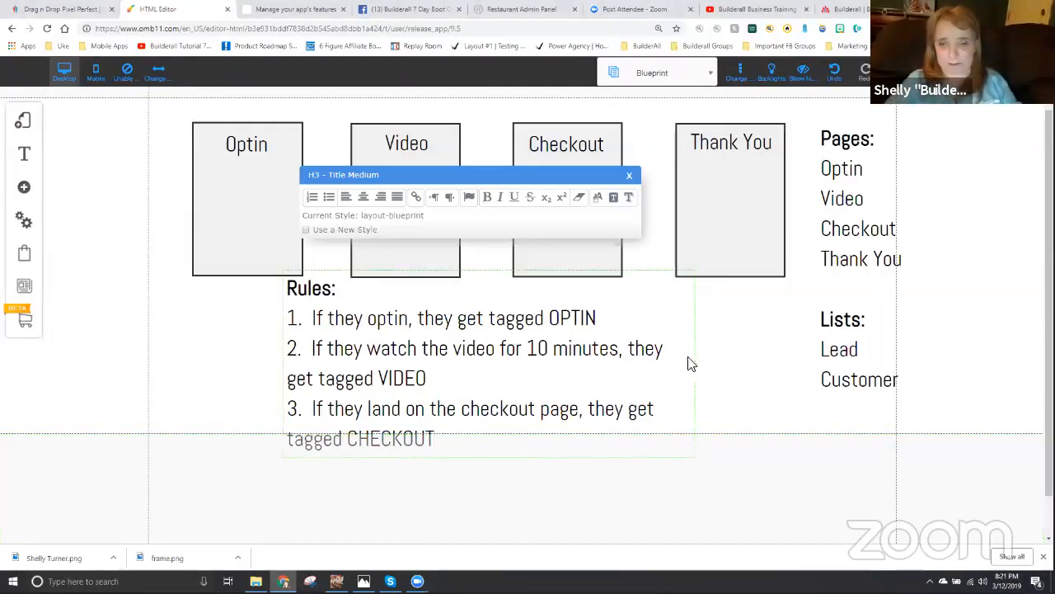
- Move the rules text block so it sits just below the boxes, aligned with the Optin box's left edge
click(749, 382)
click(377, 337)
drag(377, 337, 283, 352)
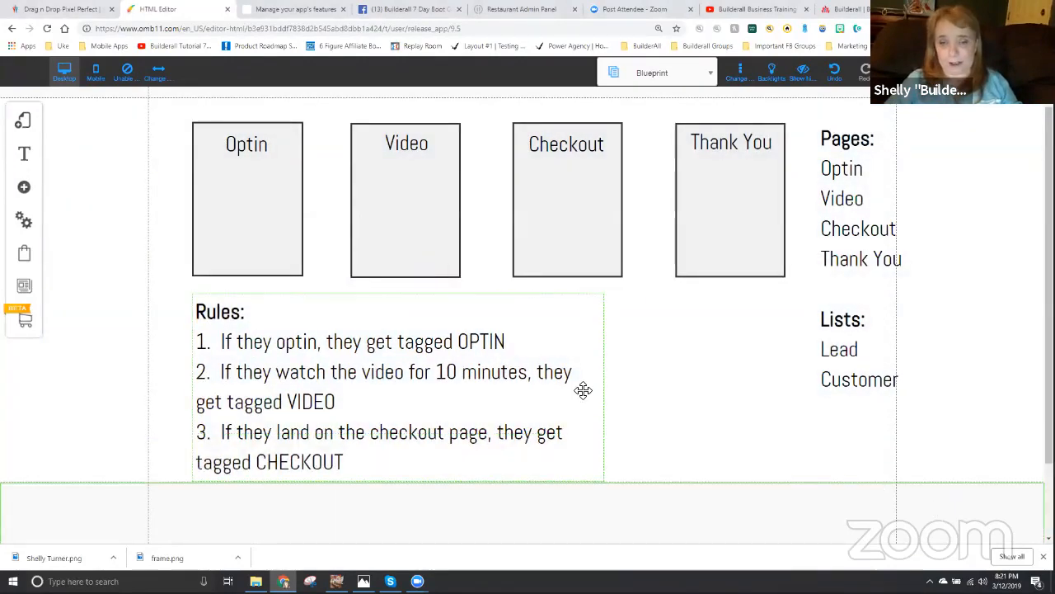
- Rename the default layout's Home page to "Optin", set its address to "optin" and save the page settings
scroll(586, 386, up, 1)
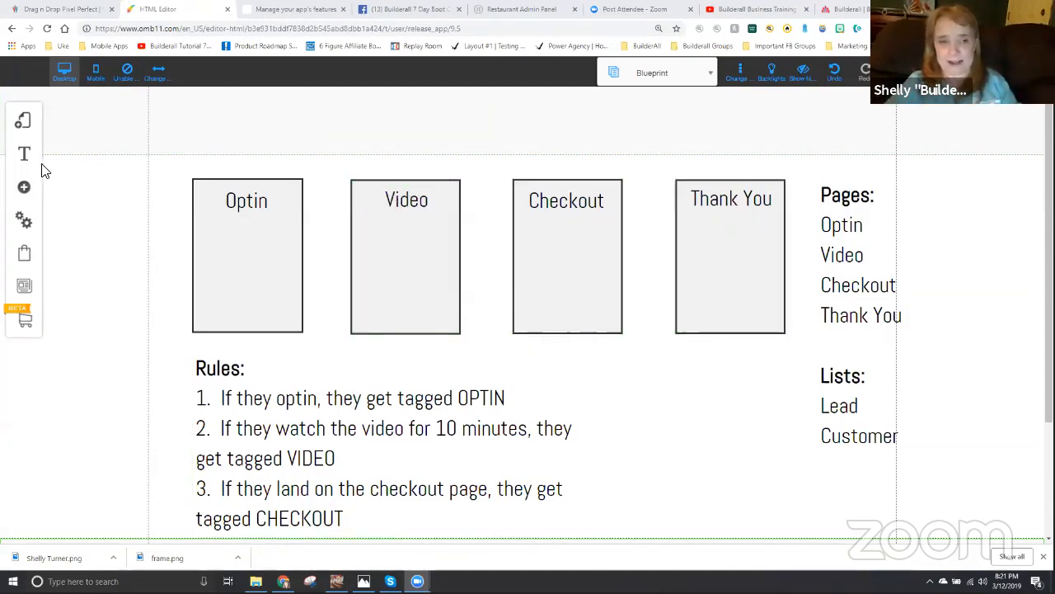
click(23, 123)
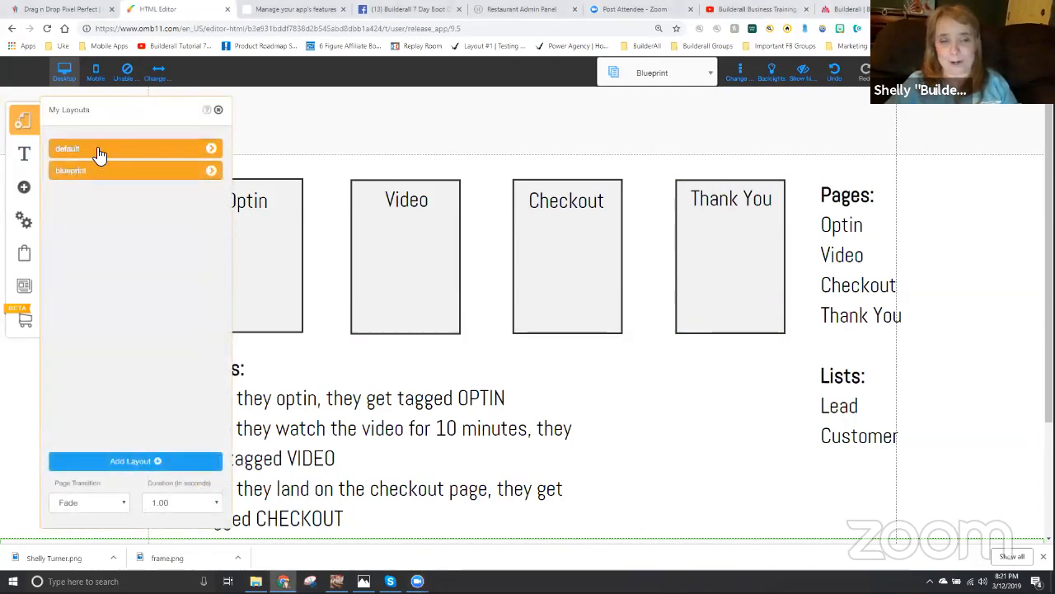
click(213, 150)
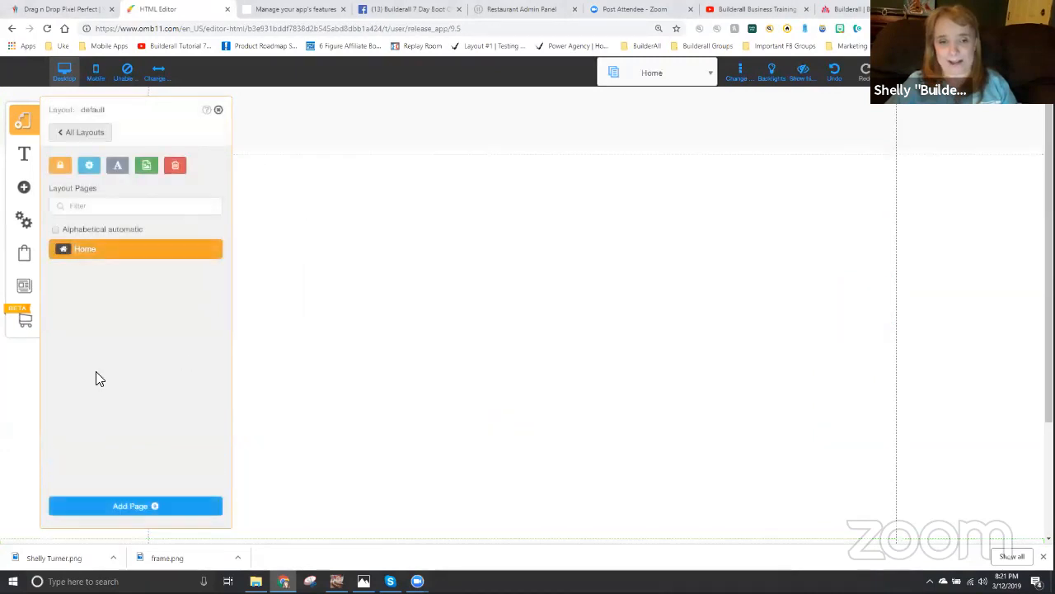
click(212, 252)
double_click(83, 240)
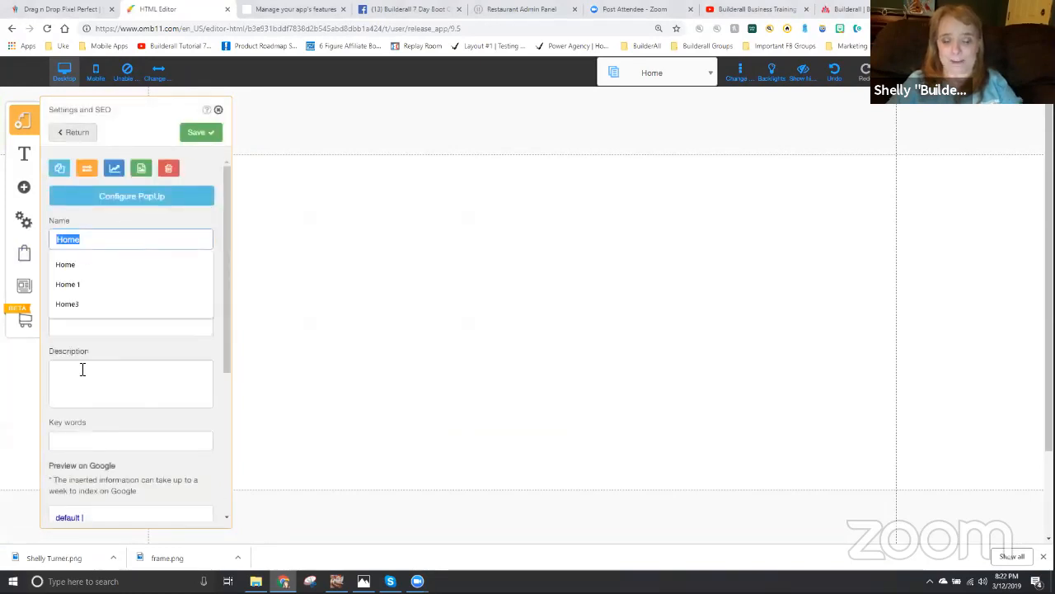
text(Optin)
key(Tab)
text(opt)
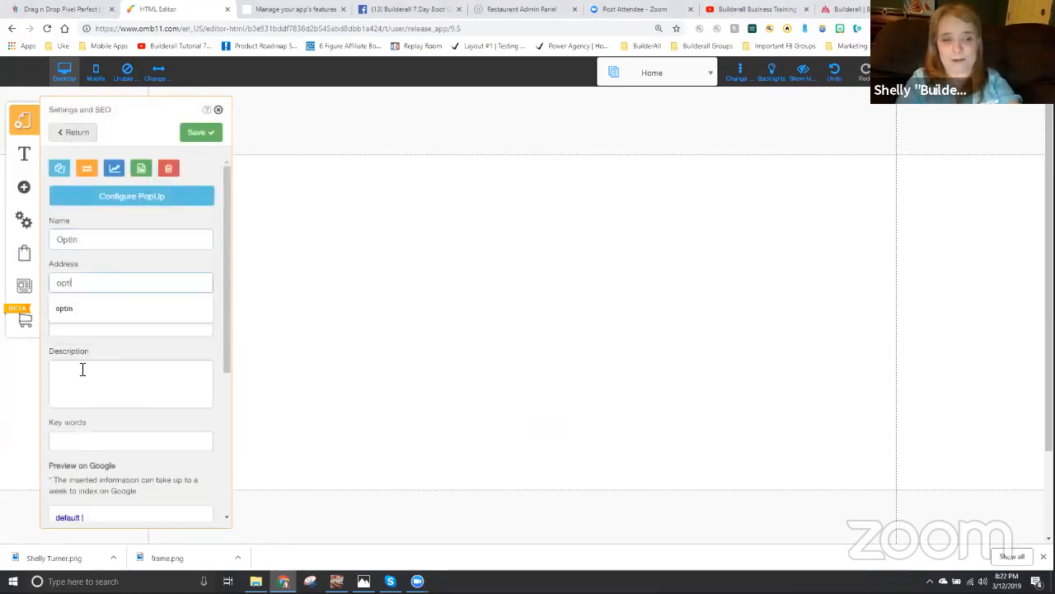
click(206, 133)
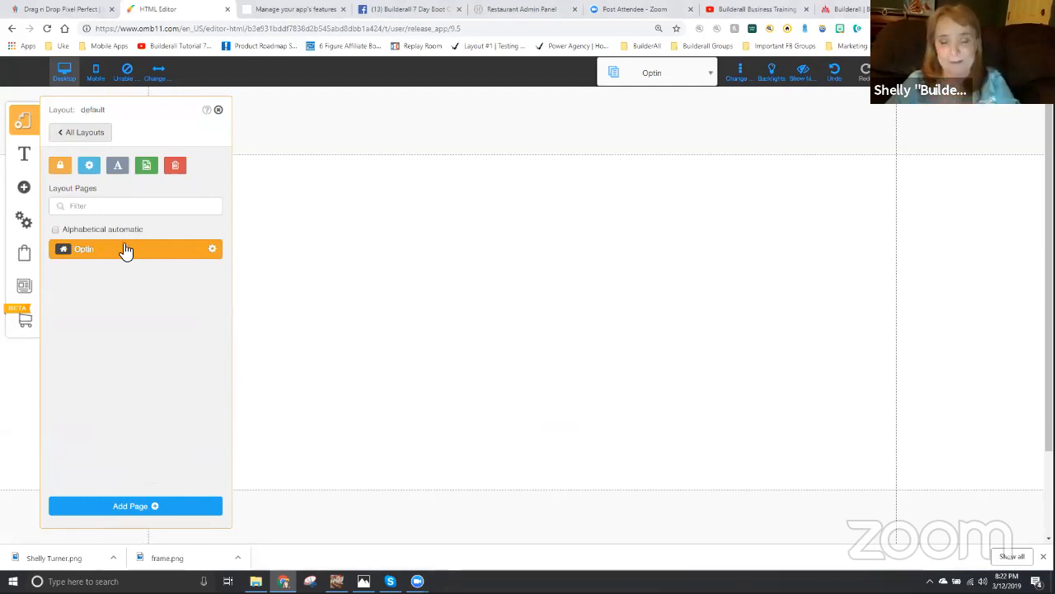
click(218, 111)
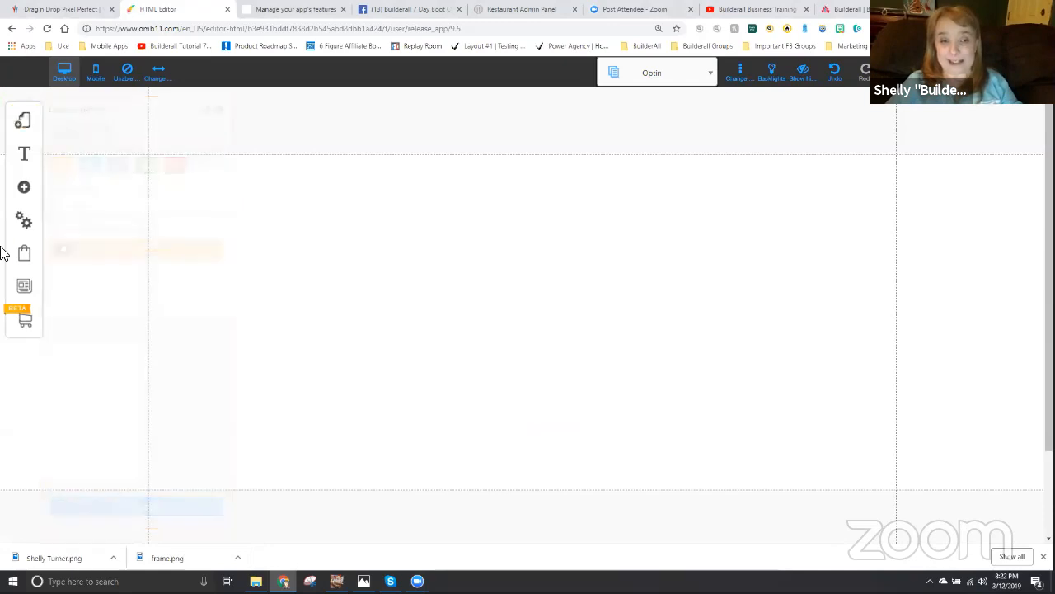
- Add an extra-large title to the Optin page and replace its placeholder text with "Optin Page"
click(24, 189)
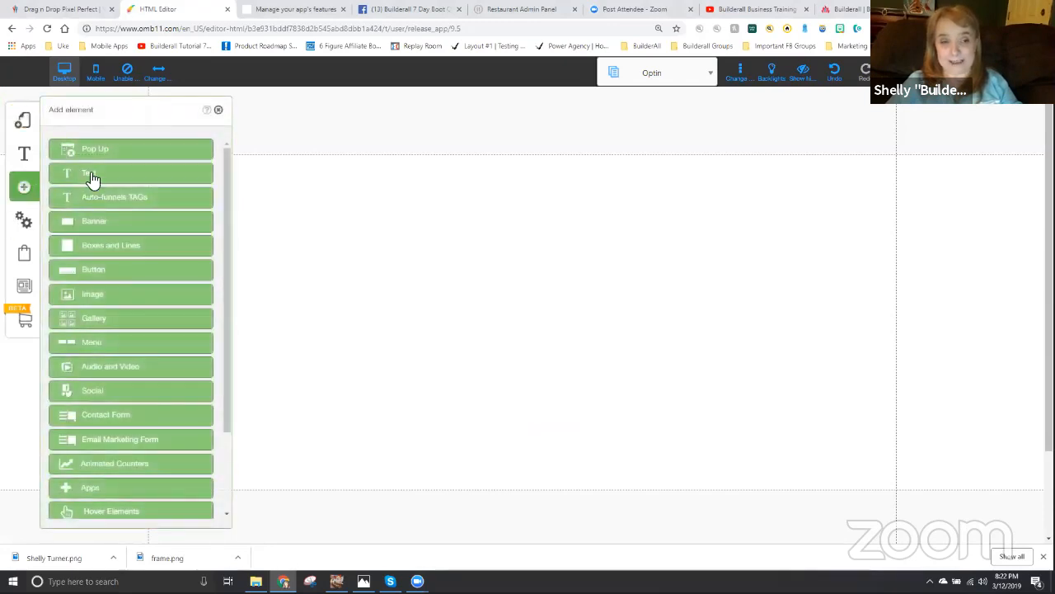
click(91, 176)
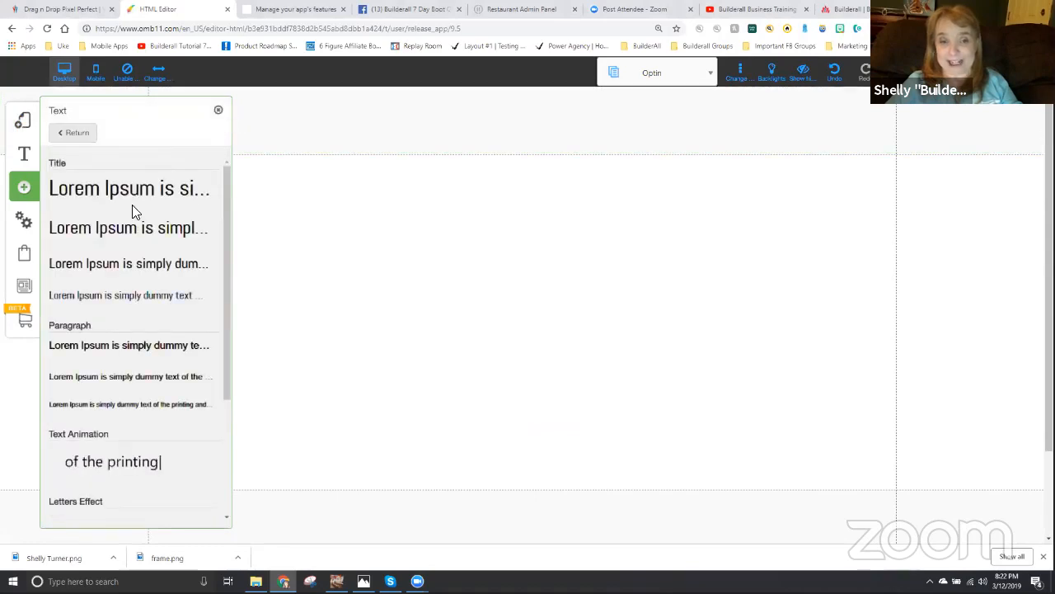
click(132, 194)
click(218, 111)
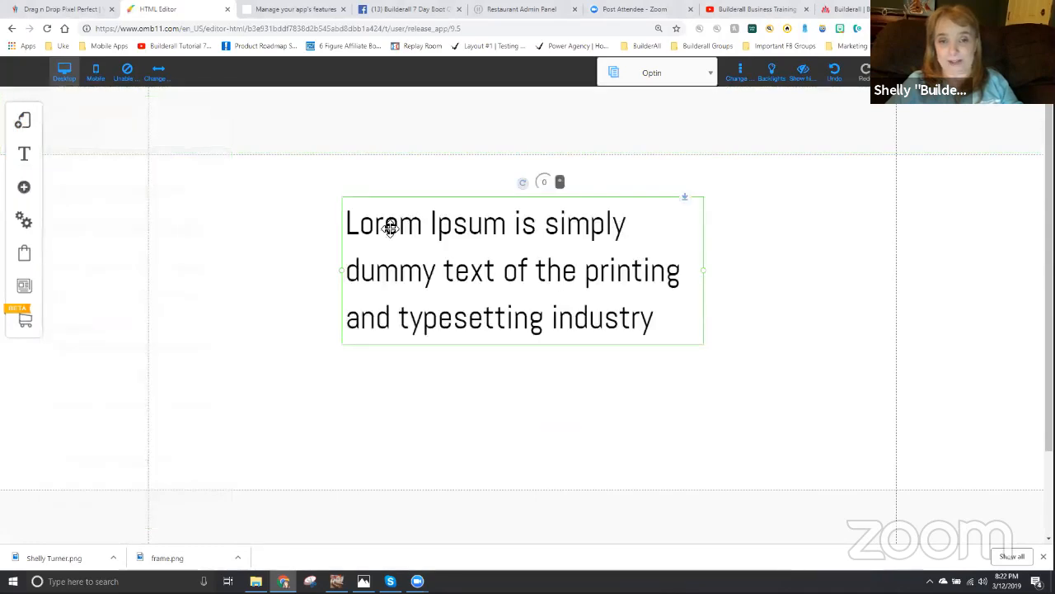
click(363, 226)
drag(346, 223, 715, 324)
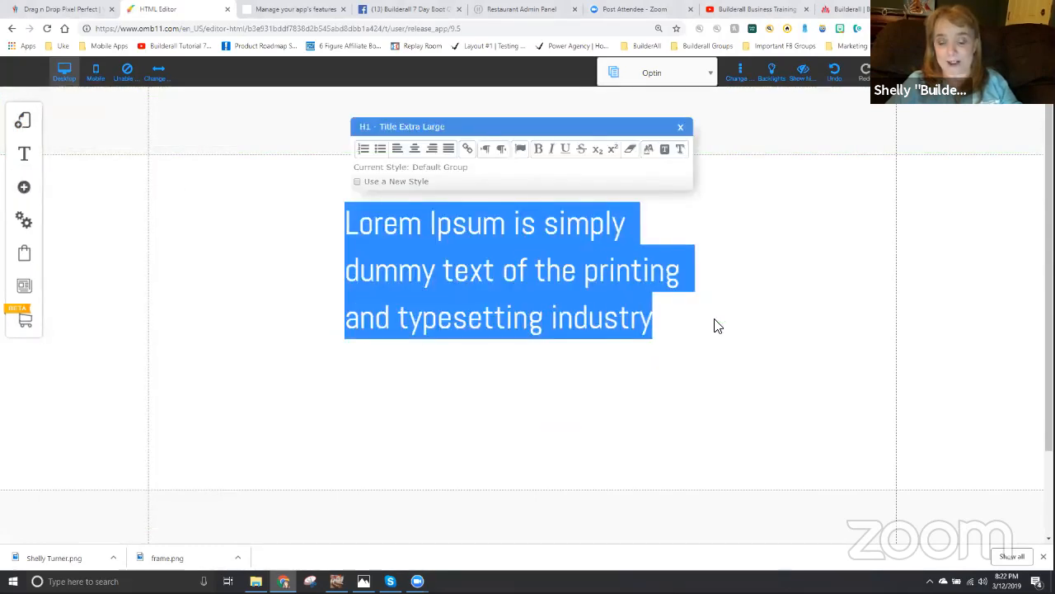
text(Ot)
text(potin)
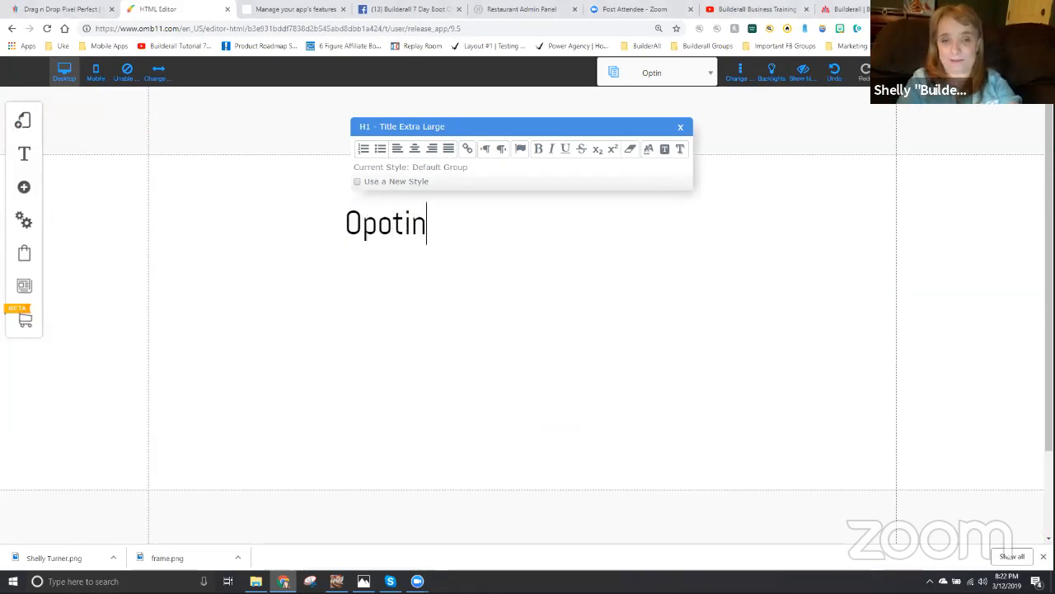
text(in Page)
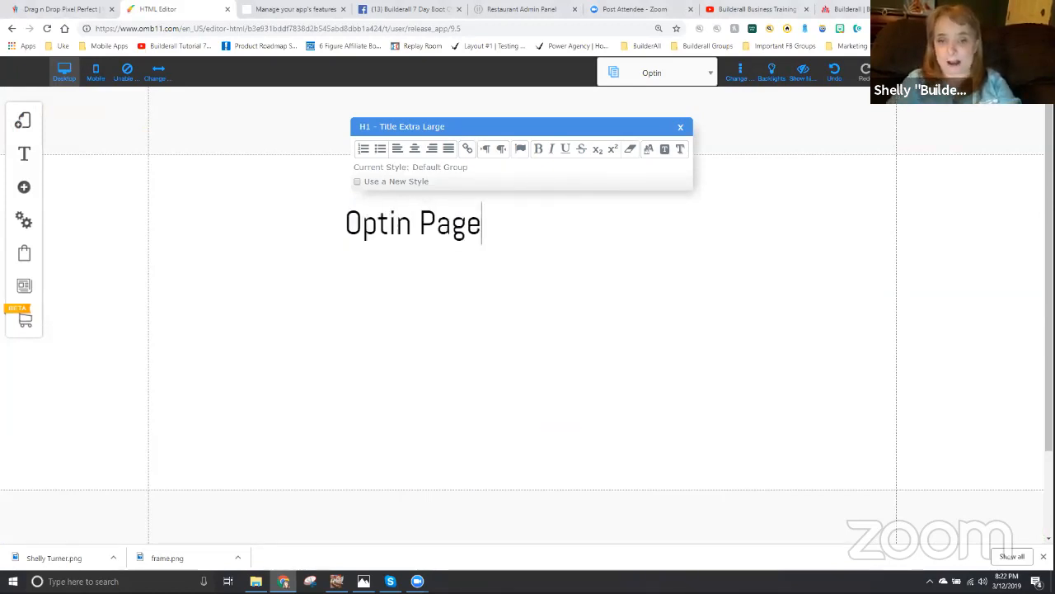
- Center the "Optin Page" text in its block and move the block to the upper middle of the page body
click(404, 291)
click(436, 222)
drag(437, 221, 442, 211)
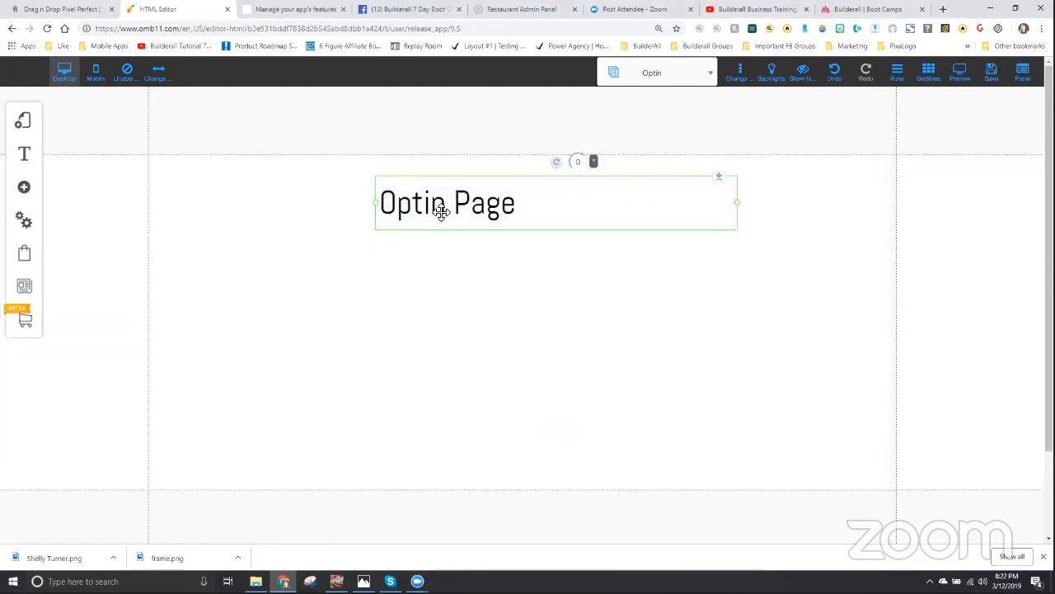
click(450, 203)
click(450, 137)
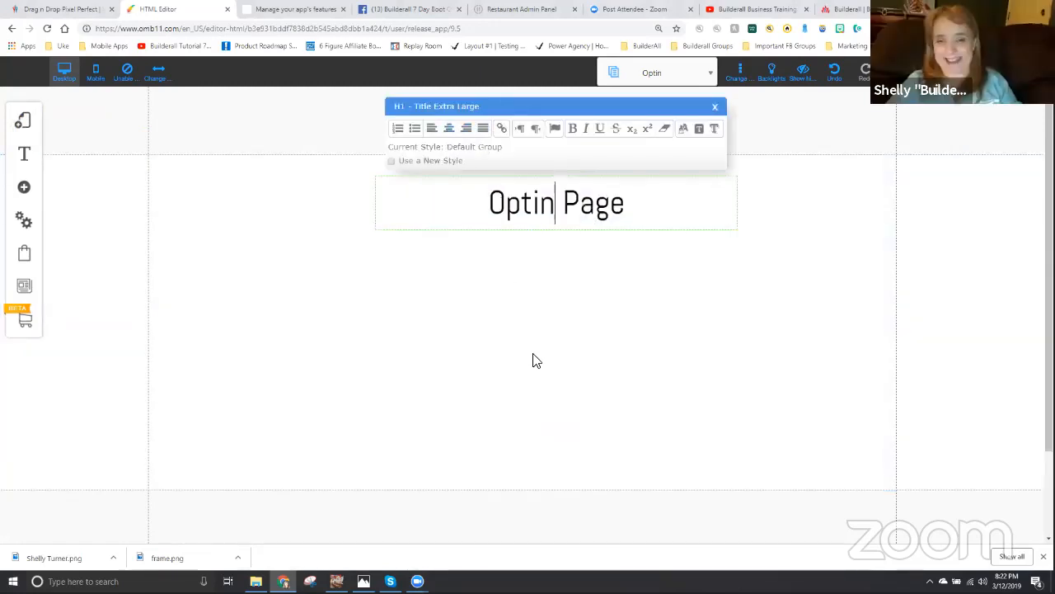
click(502, 278)
drag(566, 196, 507, 170)
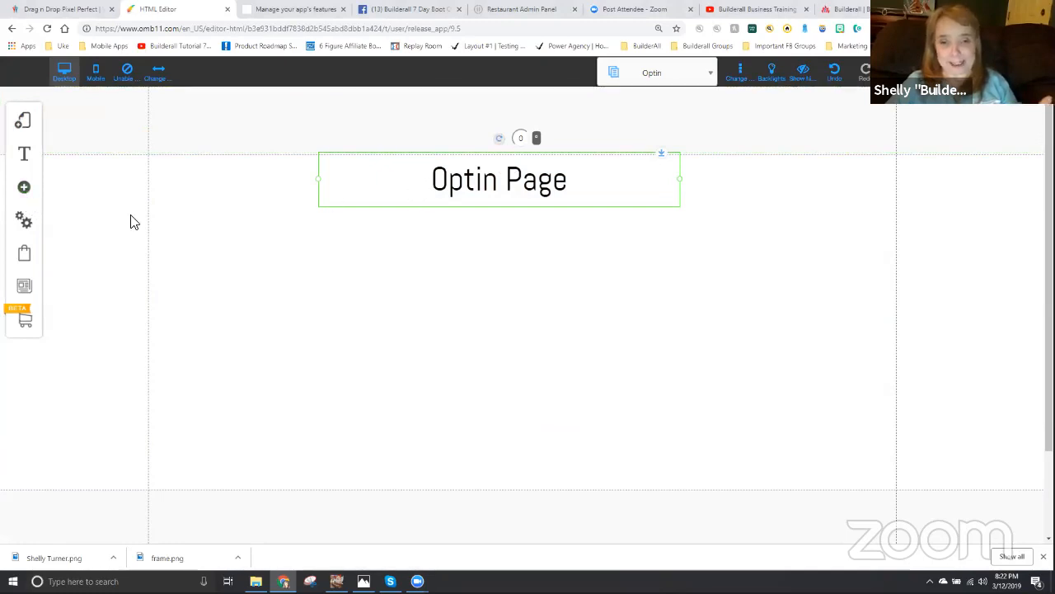
- Place the orange "Get Your Free Stuff Today" email marketing form beneath the Optin Page title and save the site changes
click(24, 188)
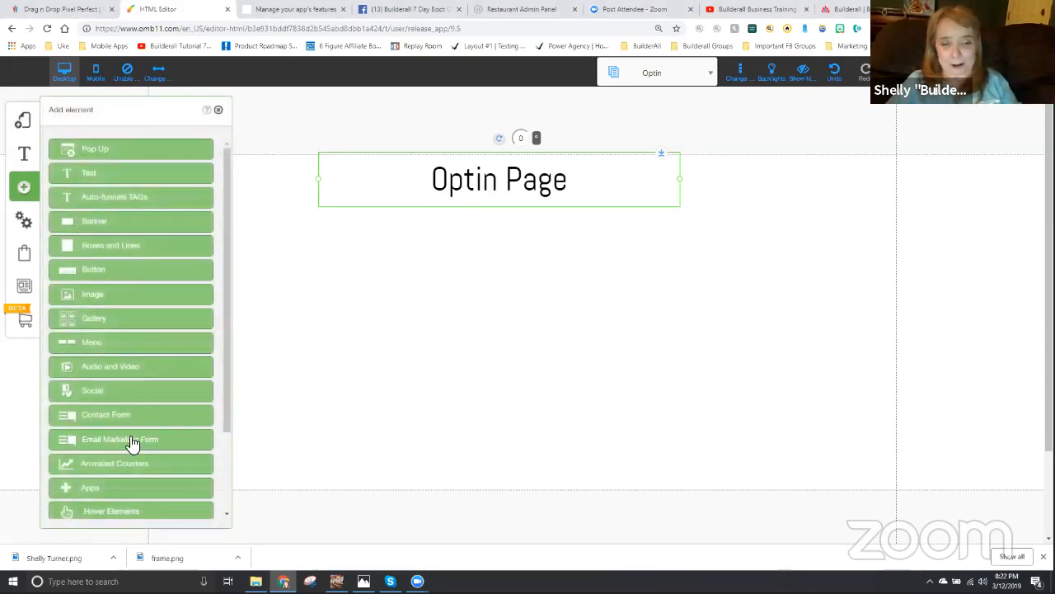
click(132, 441)
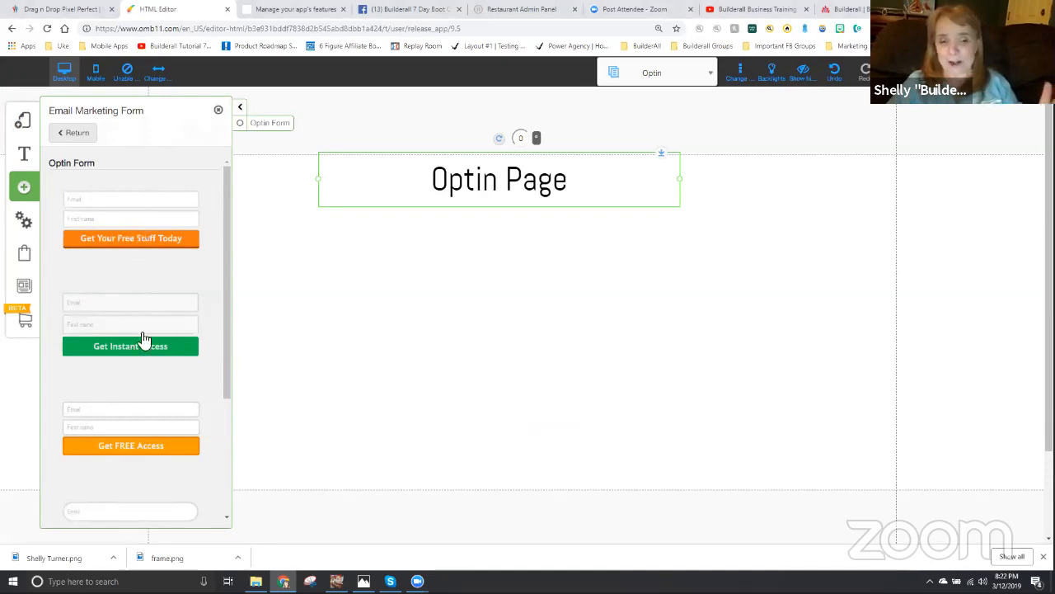
scroll(144, 401, down, 2)
scroll(144, 393, up, 2)
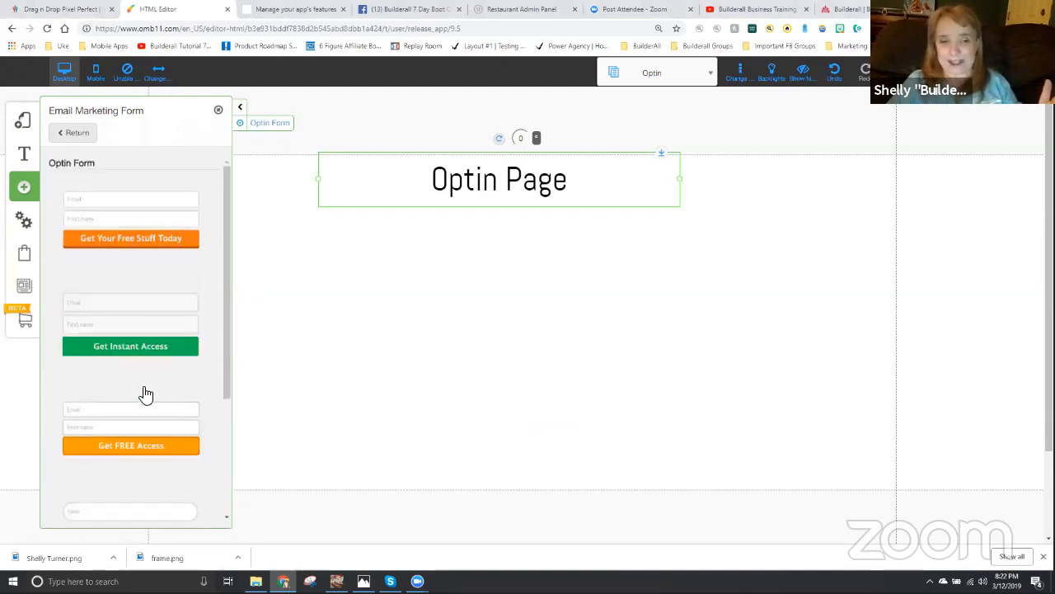
click(128, 228)
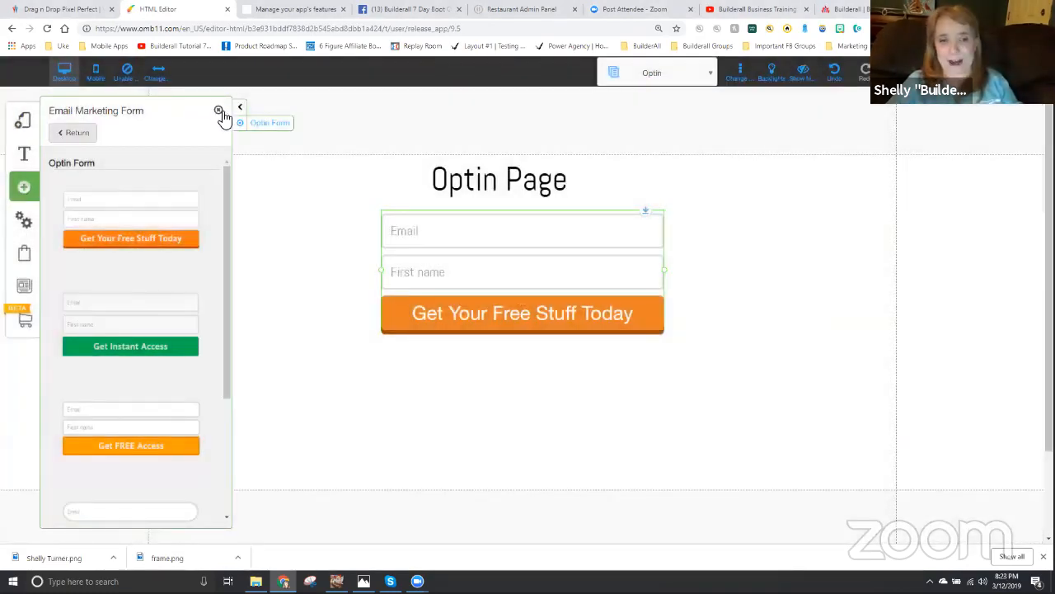
click(219, 111)
drag(539, 300, 522, 308)
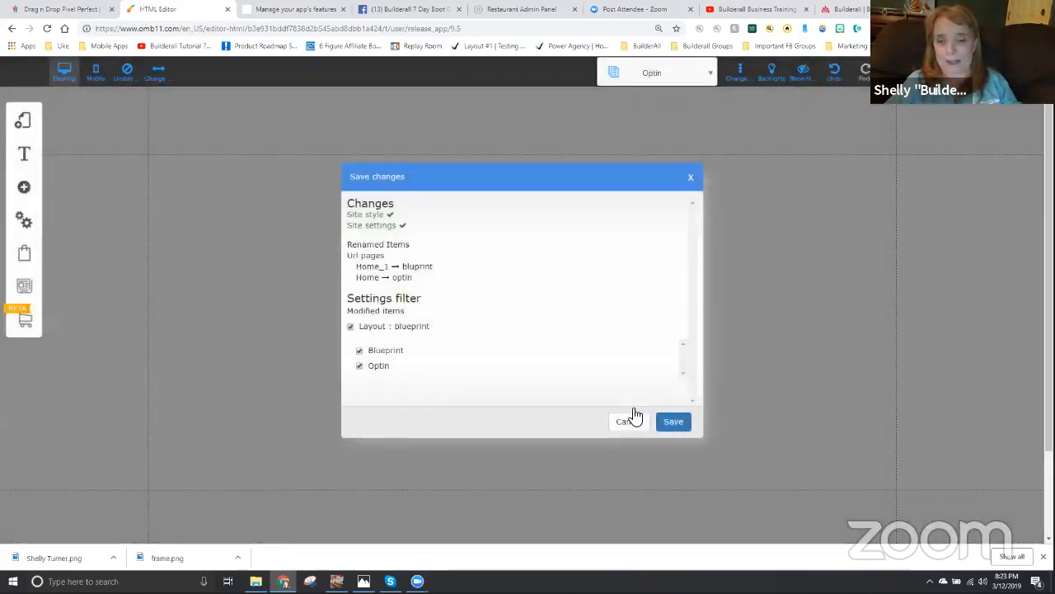
click(632, 419)
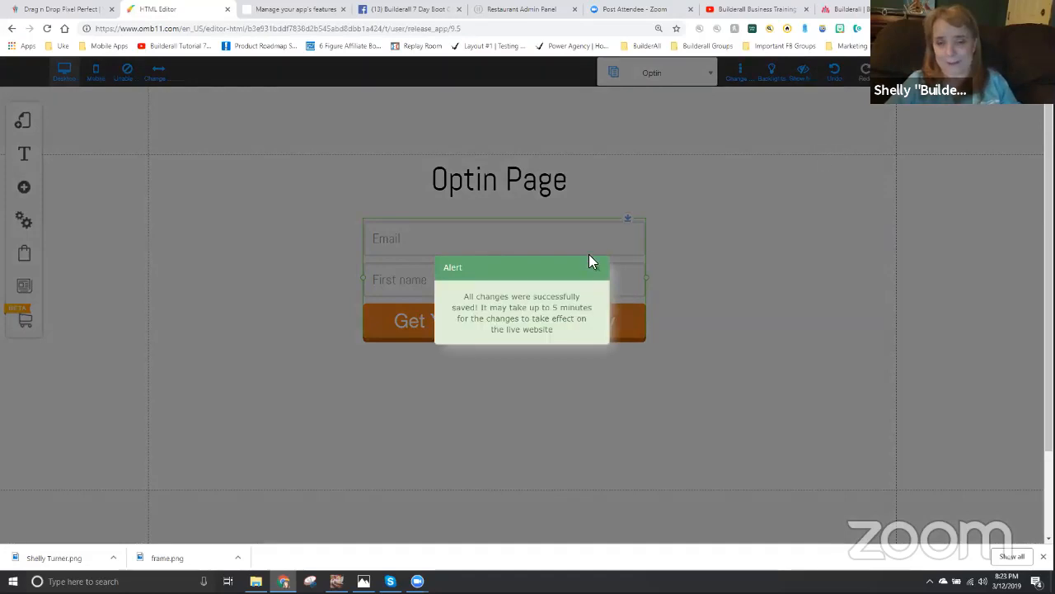
click(600, 270)
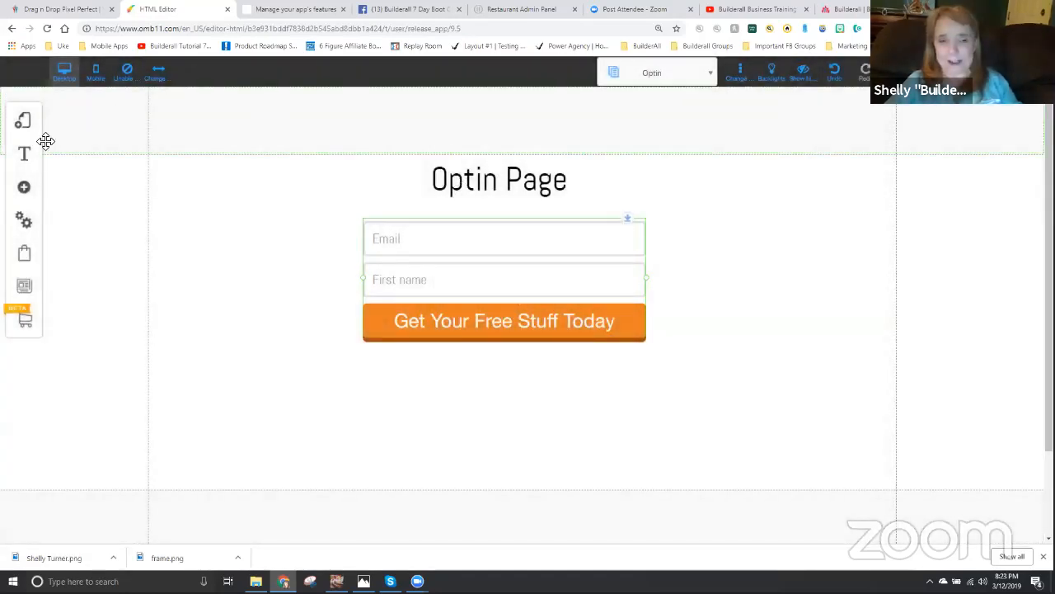
- Duplicate the Optin page within the default layout
click(24, 125)
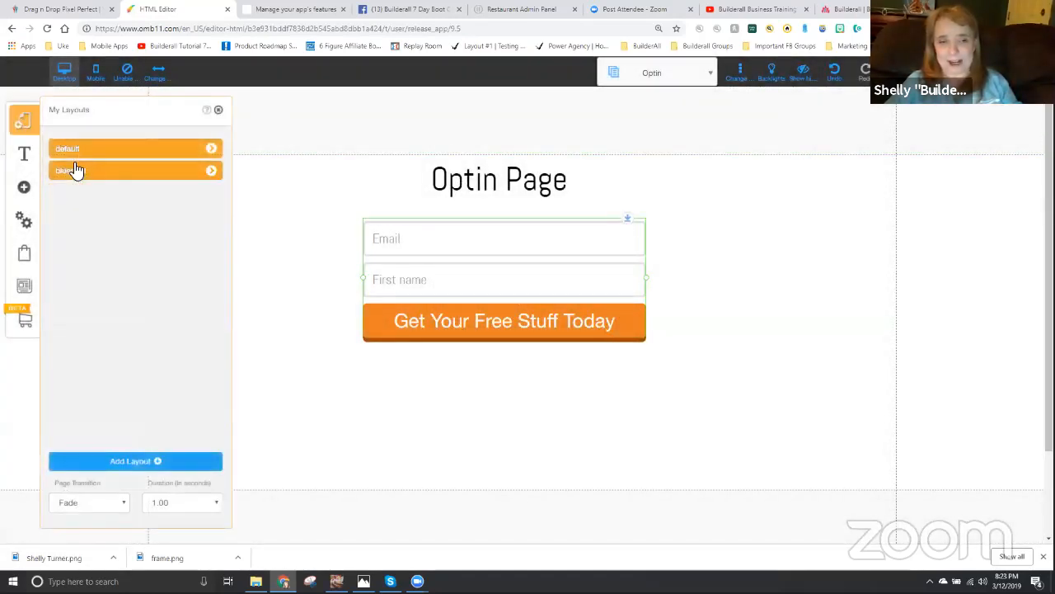
click(213, 150)
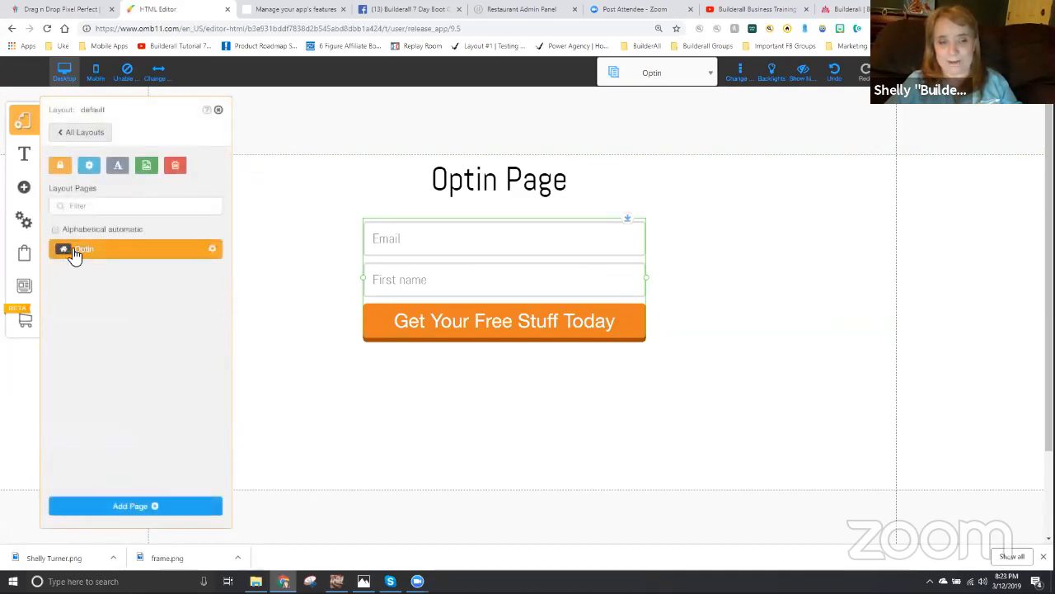
click(213, 251)
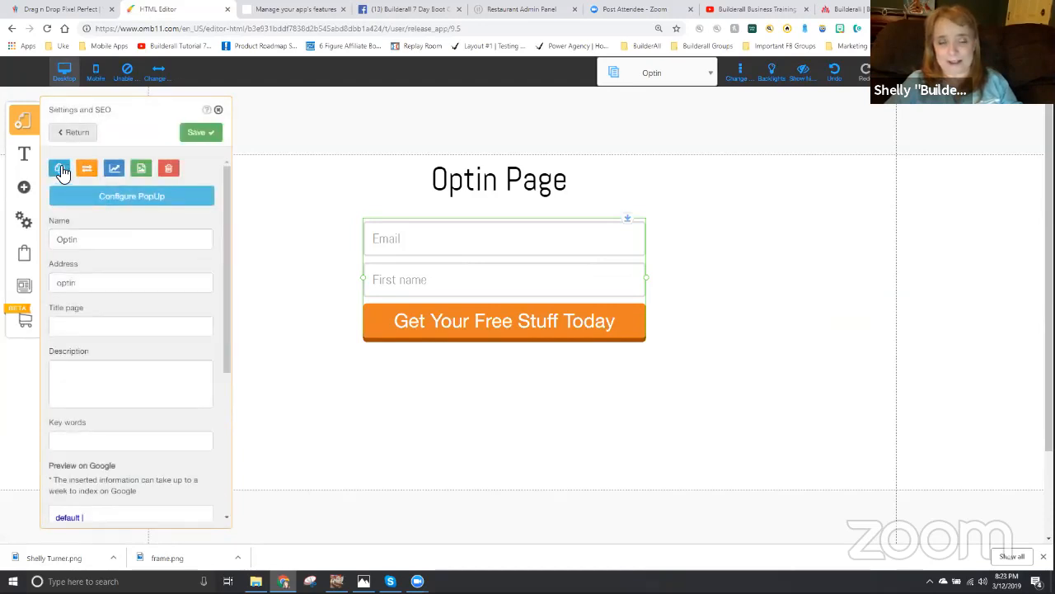
click(61, 170)
click(582, 336)
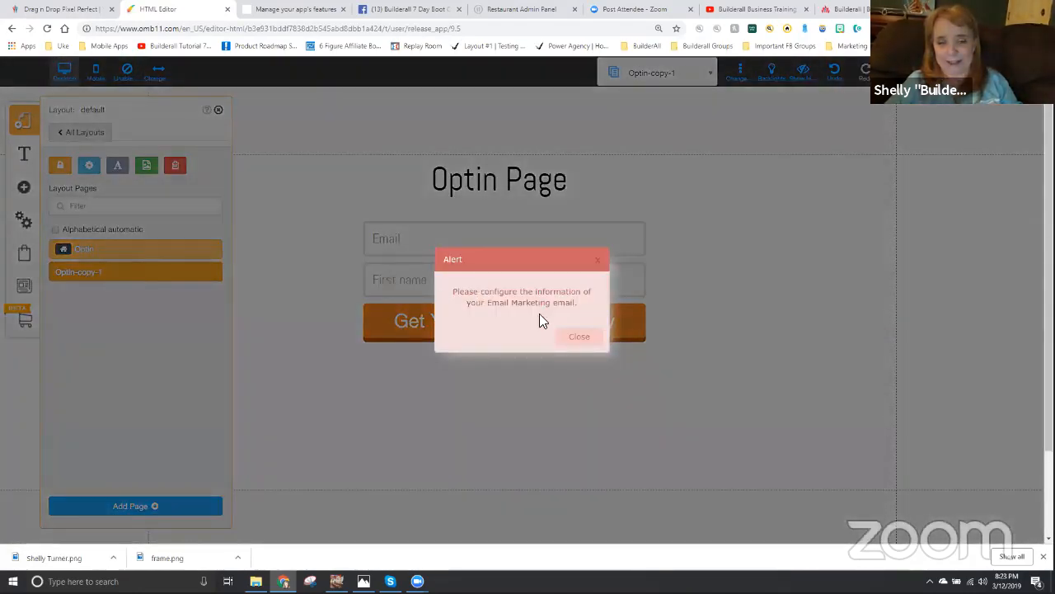
click(570, 338)
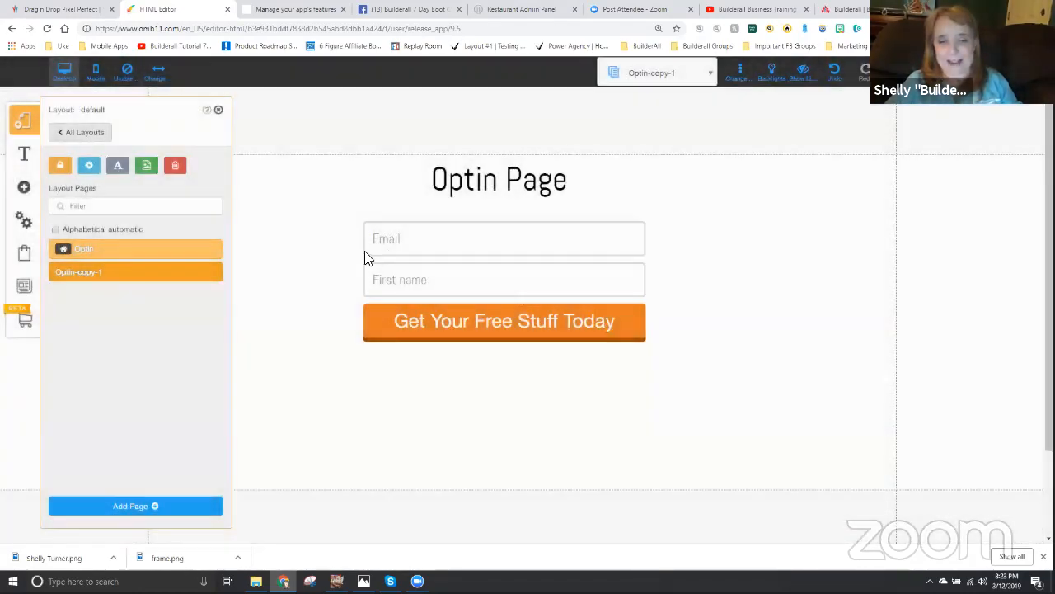
- Delete the email form from the duplicated Optin page and change its title to "Video Page"
click(520, 306)
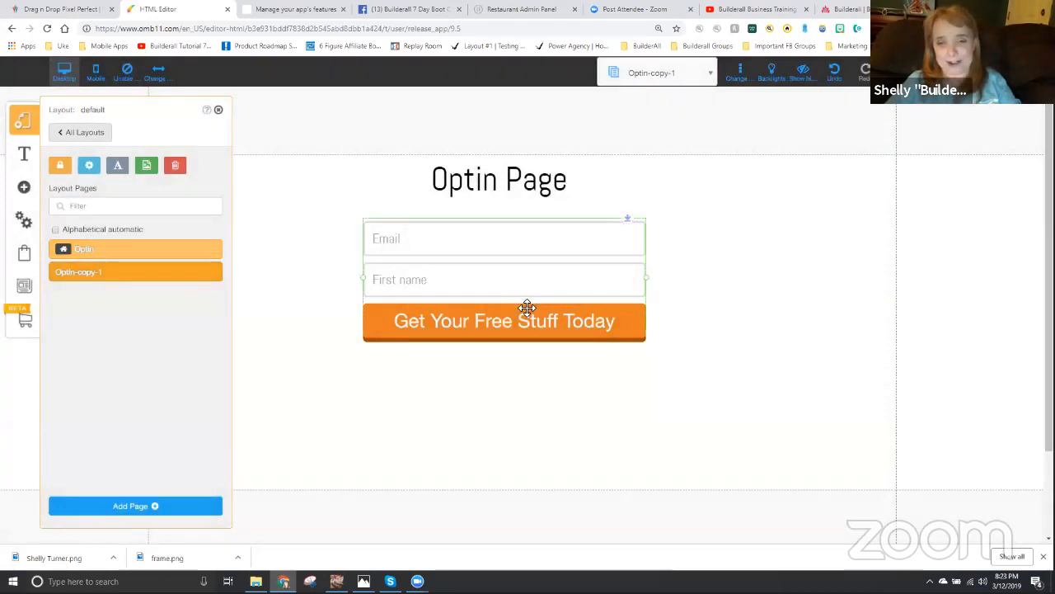
key(Delete)
click(454, 181)
click(457, 181)
double_click(457, 180)
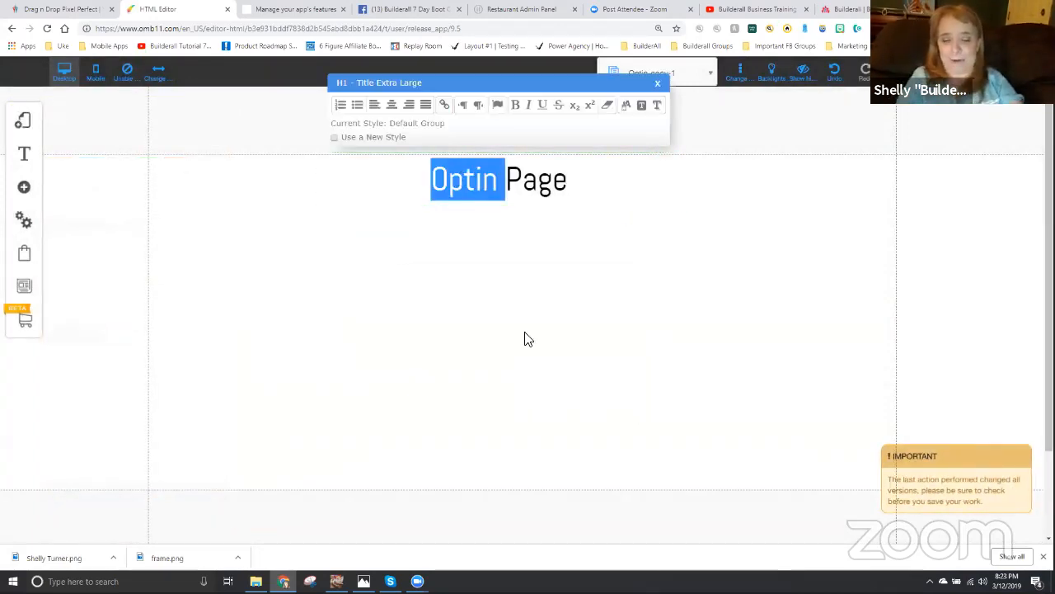
text(Video)
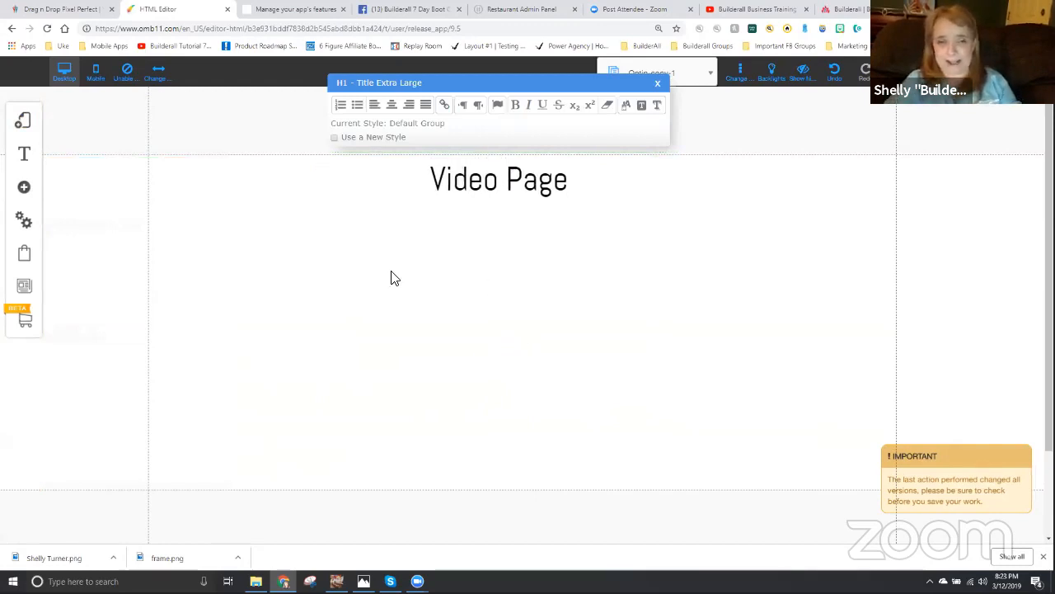
click(397, 217)
- Rename the Optin copy in the default layout to "Video", set its address to "video", and save the page settings
click(22, 120)
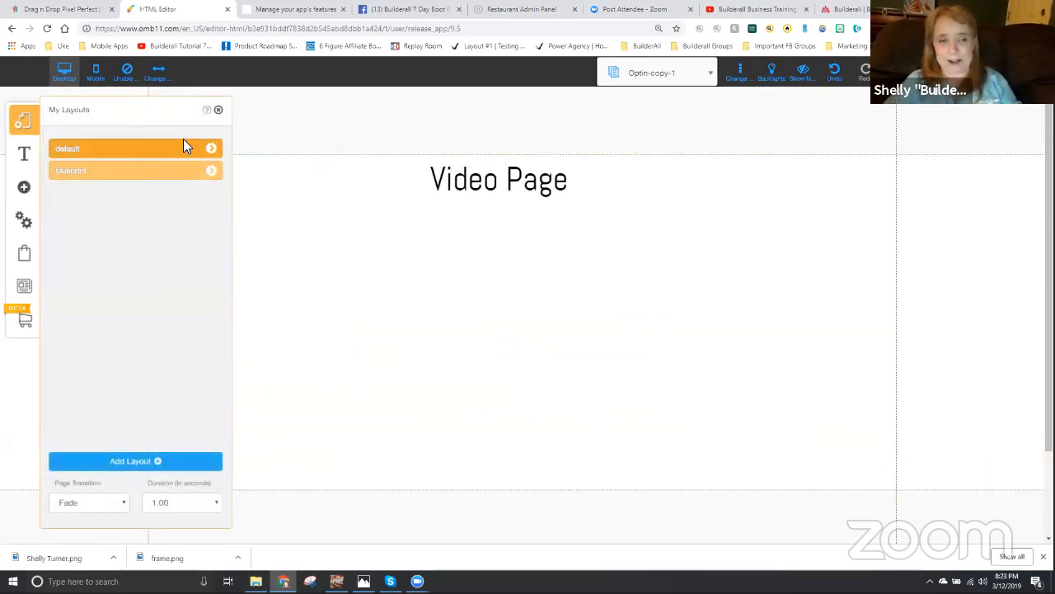
click(213, 149)
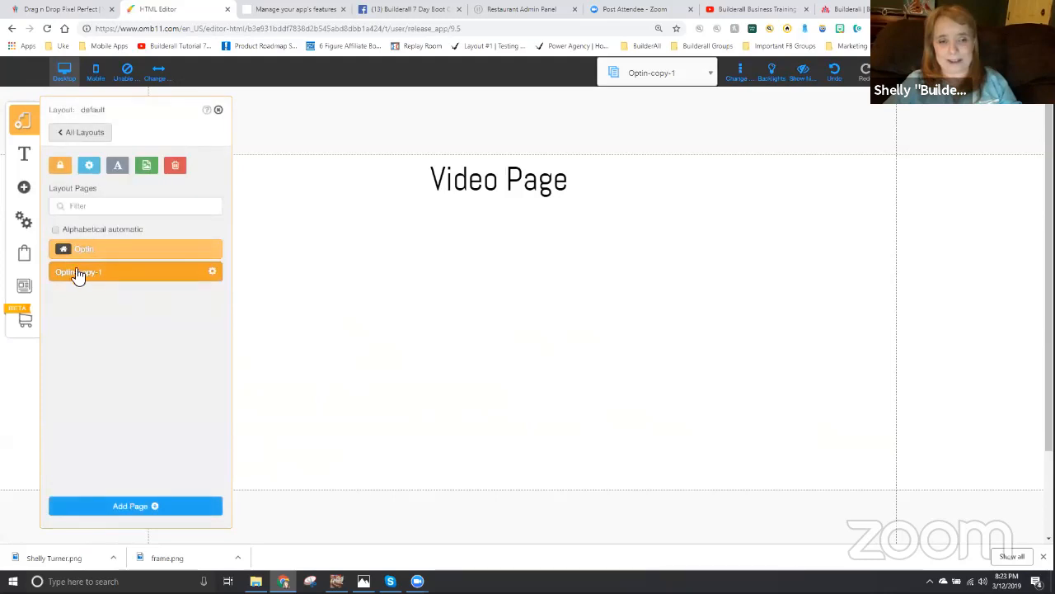
click(213, 273)
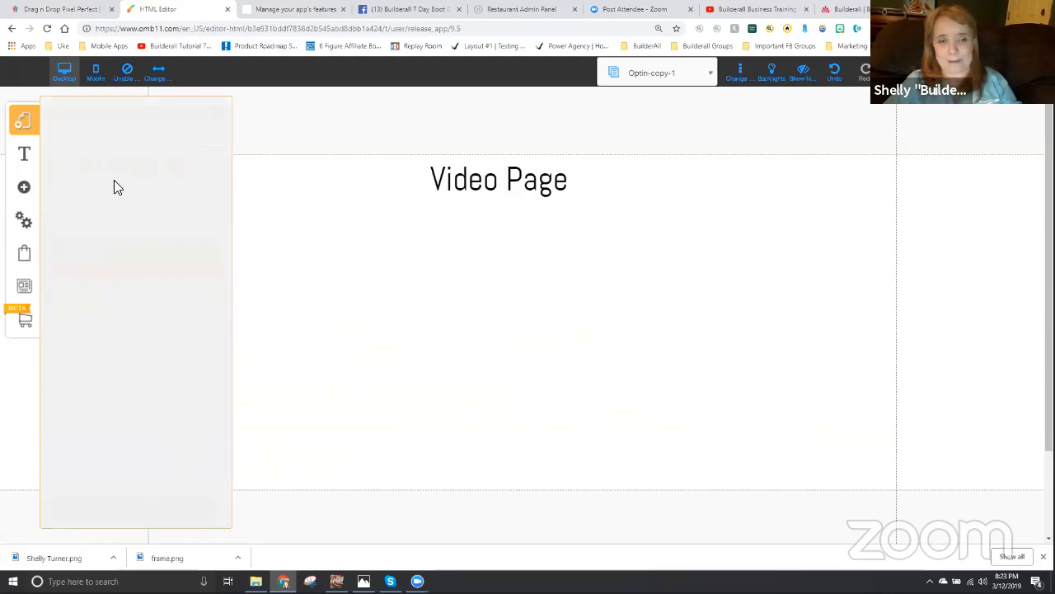
triple_click(65, 238)
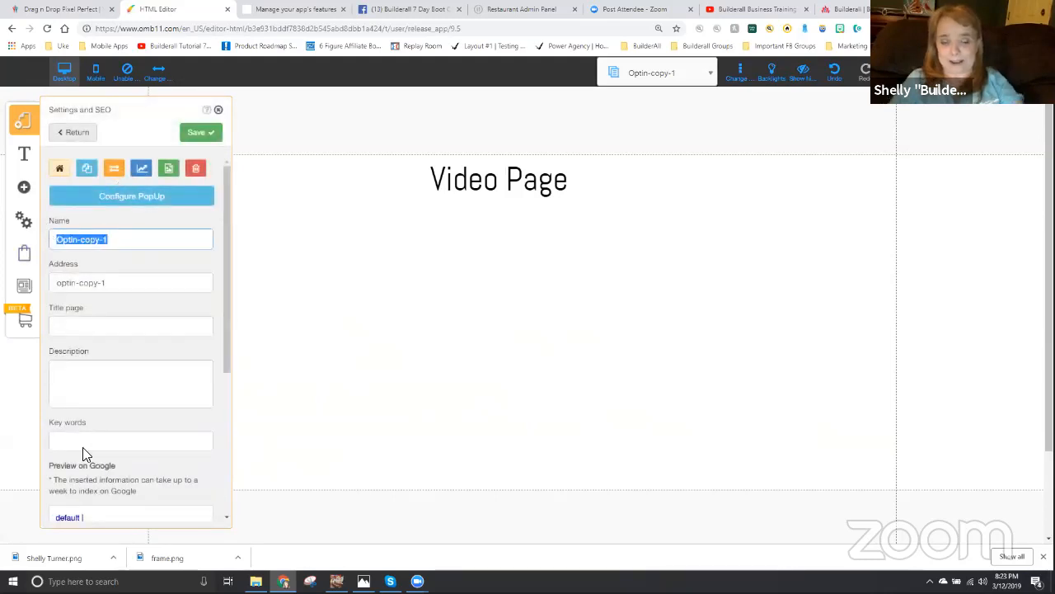
text(Video)
key(Tab)
text(video)
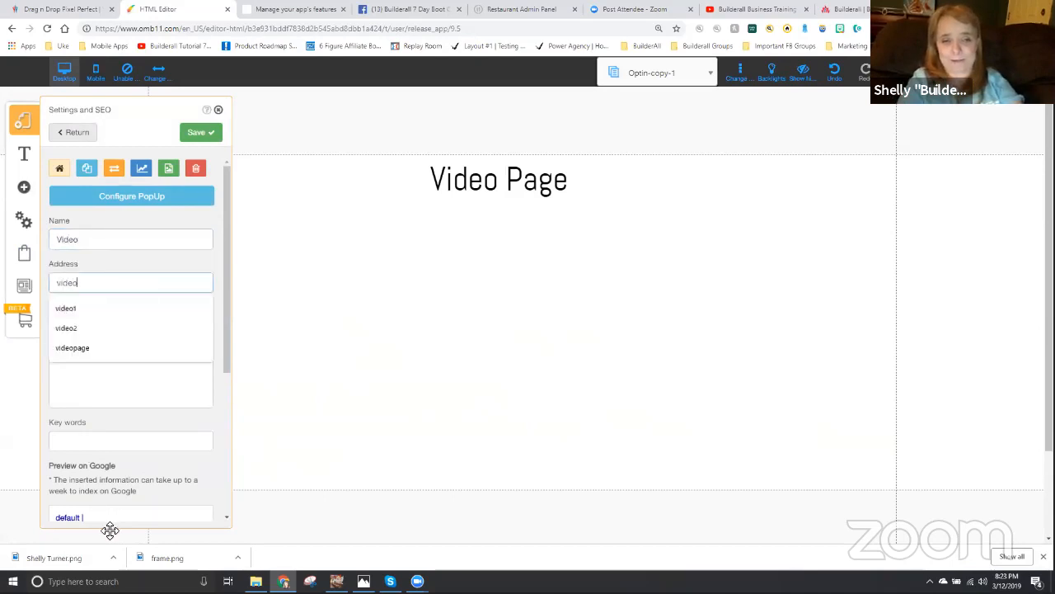
click(199, 132)
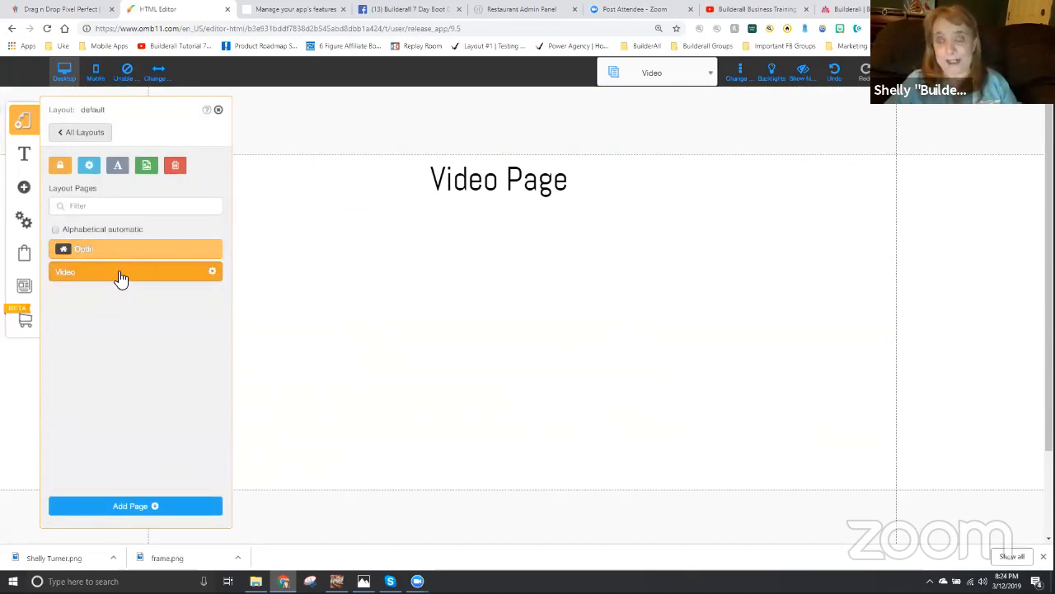
- Duplicate the Video page, name the copy "Checkout" with the address "checkout", and save its page settings
click(215, 274)
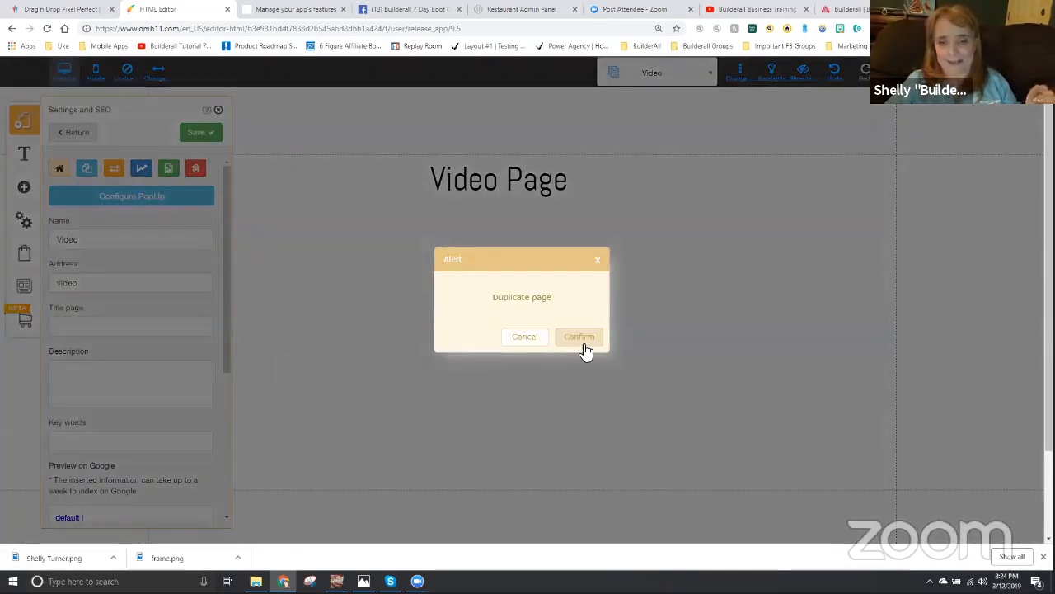
click(583, 347)
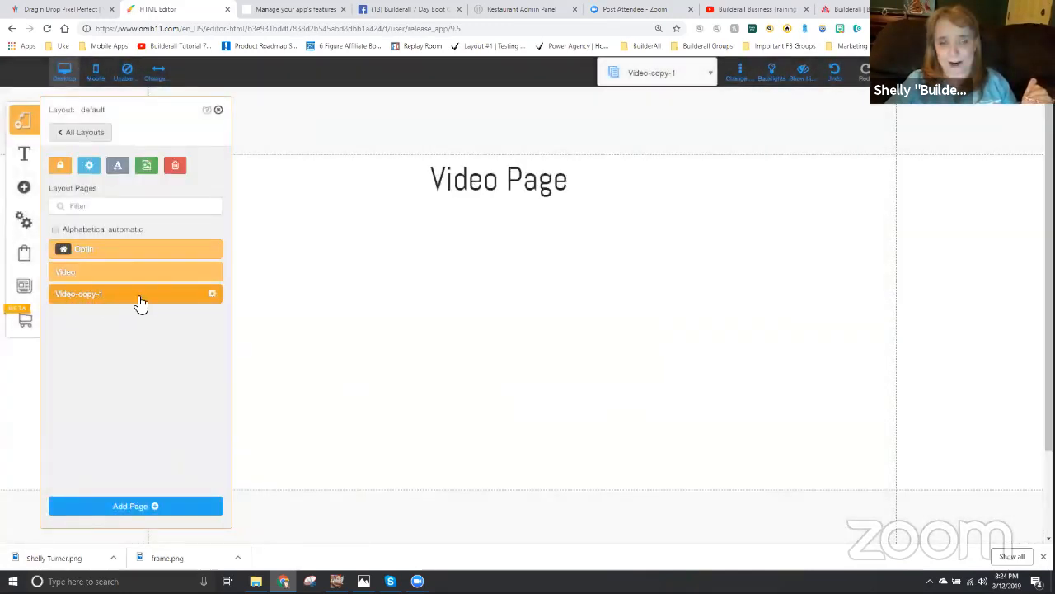
click(215, 296)
key(ctrl+a)
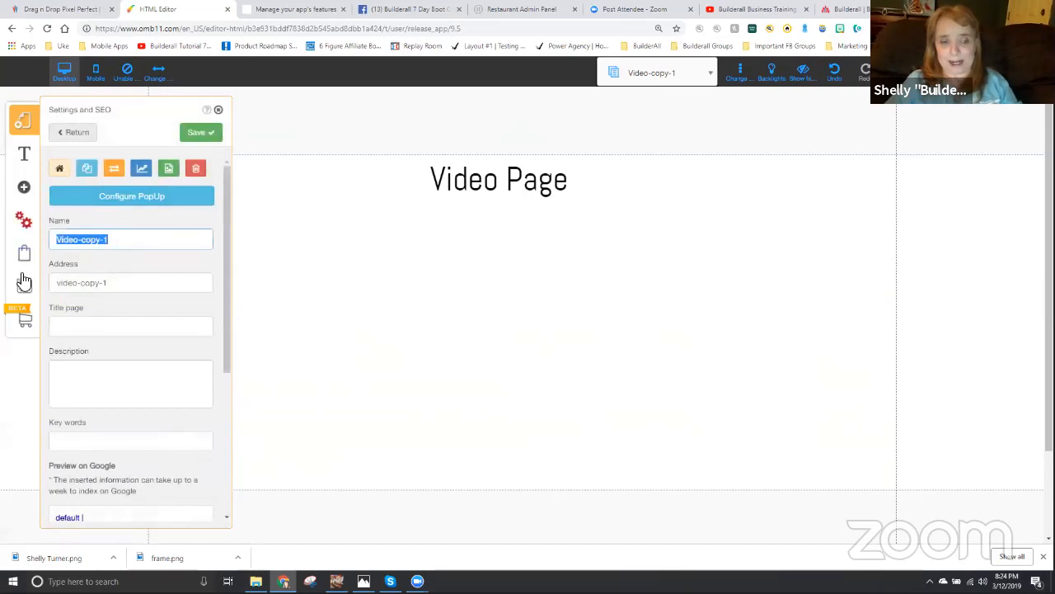
text(Checkout)
key(Tab)
text(check)
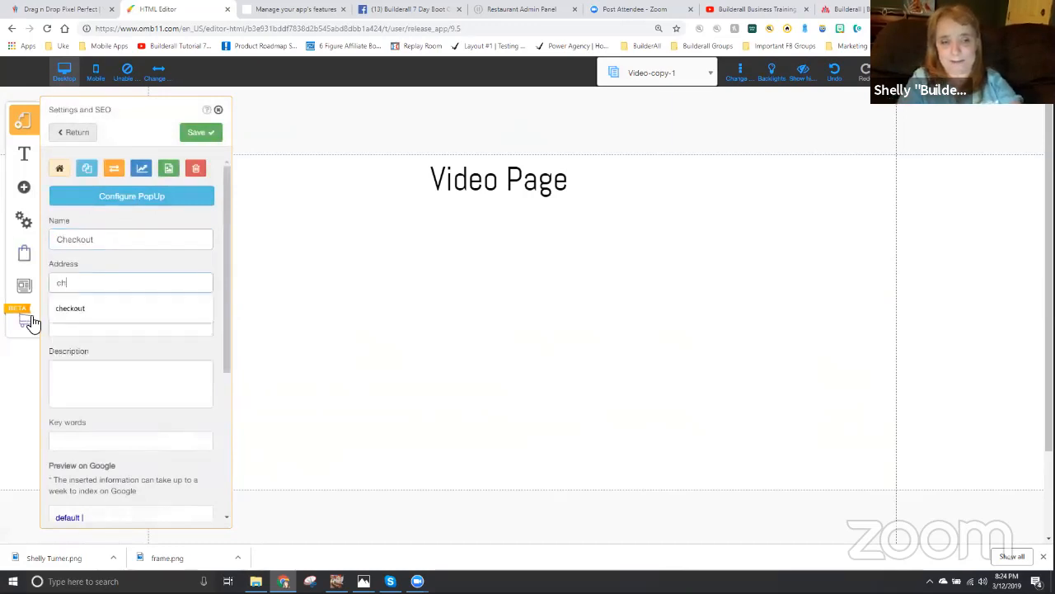
click(198, 134)
- Change the title on the Checkout page to "Checkout Page"
click(468, 182)
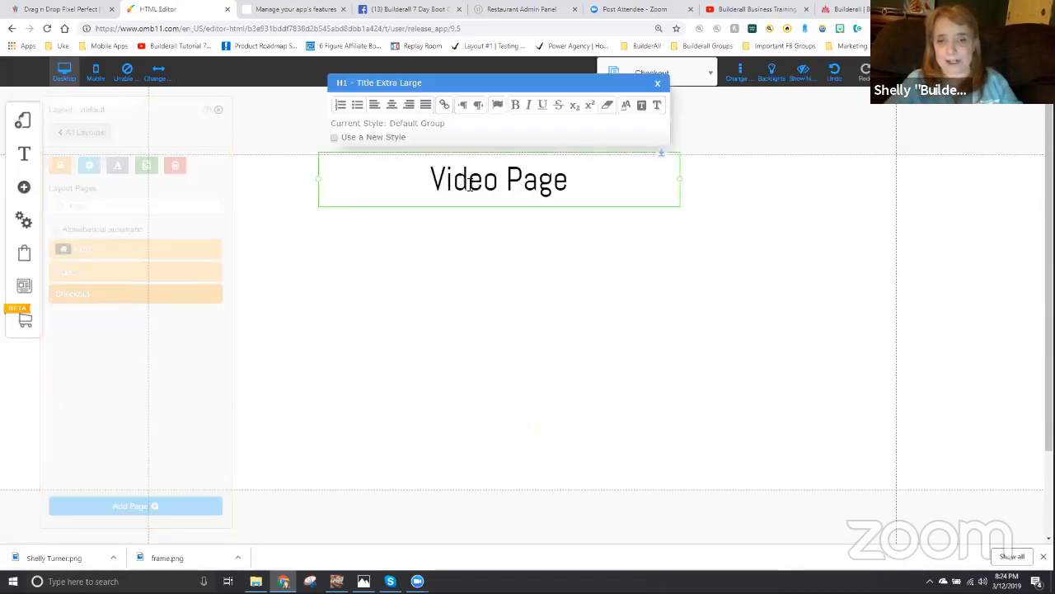
double_click(468, 180)
text(Checkout)
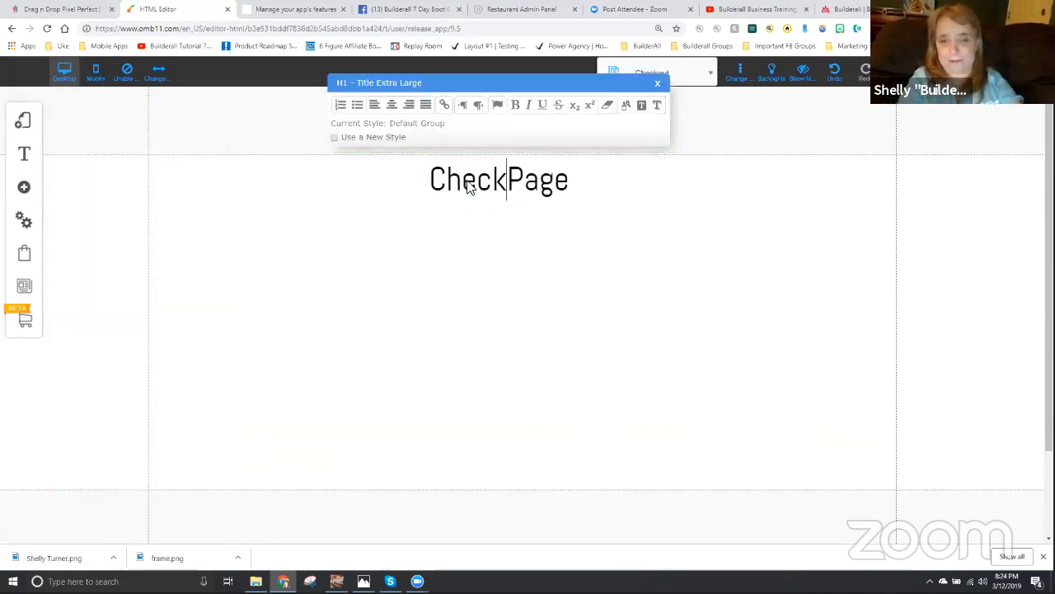
click(522, 320)
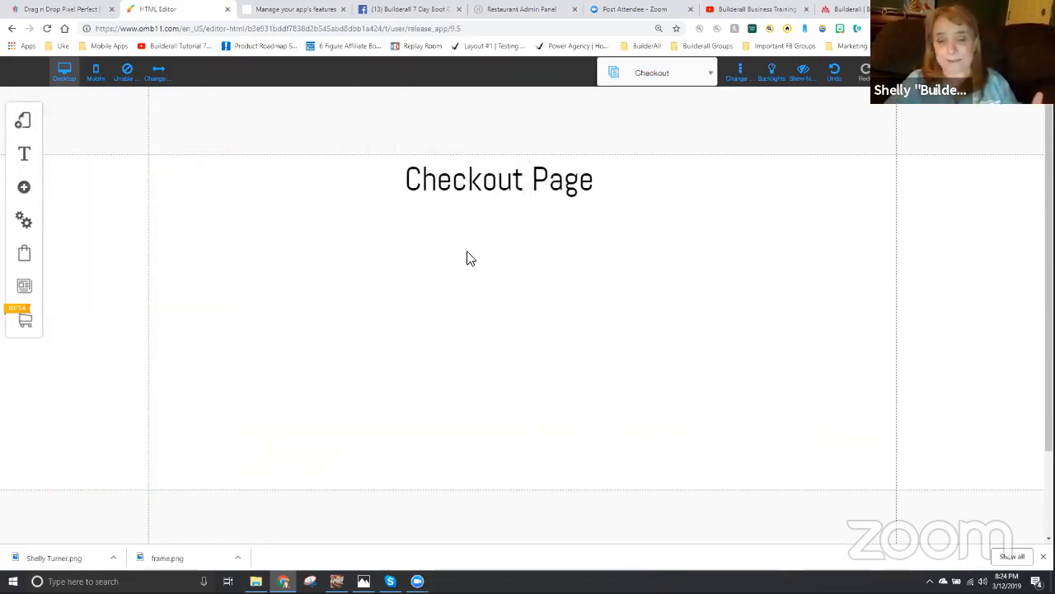
- Add a One Step Checkout element to the Checkout page and place it just beneath the title
click(26, 190)
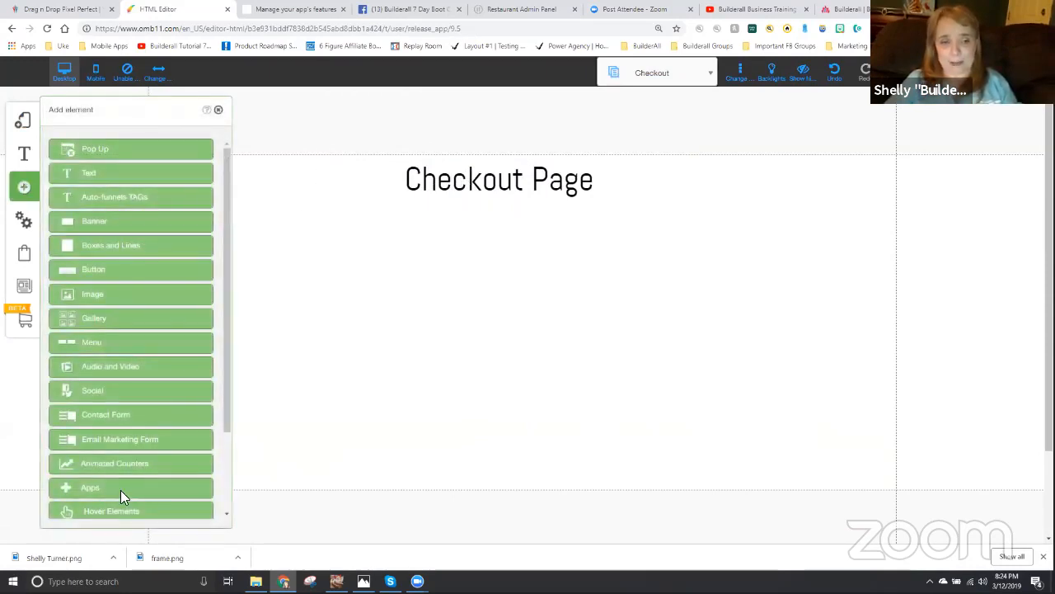
scroll(111, 472, down, 3)
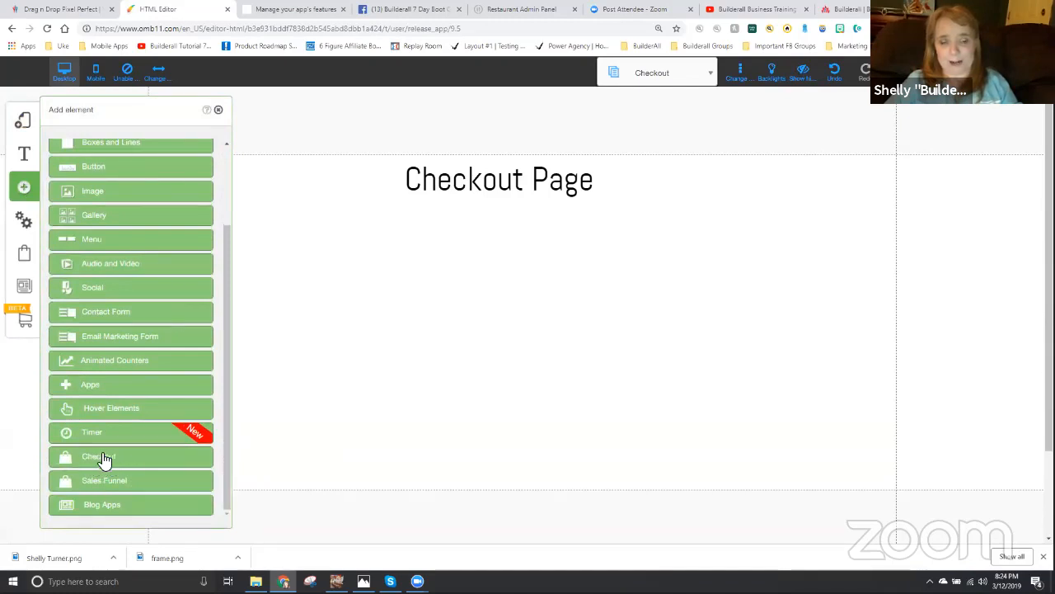
click(103, 459)
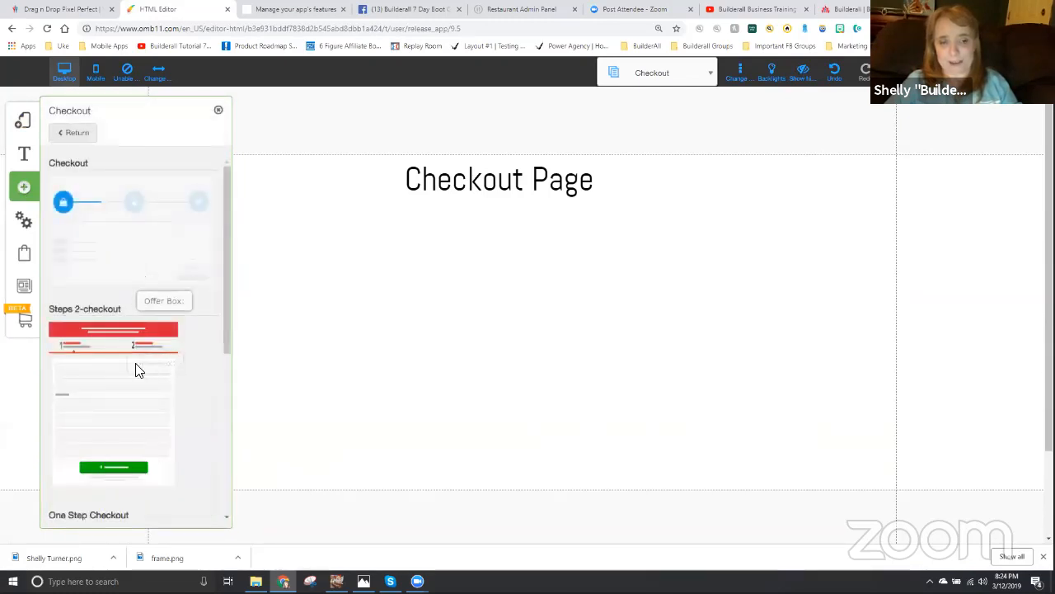
scroll(144, 419, down, 3)
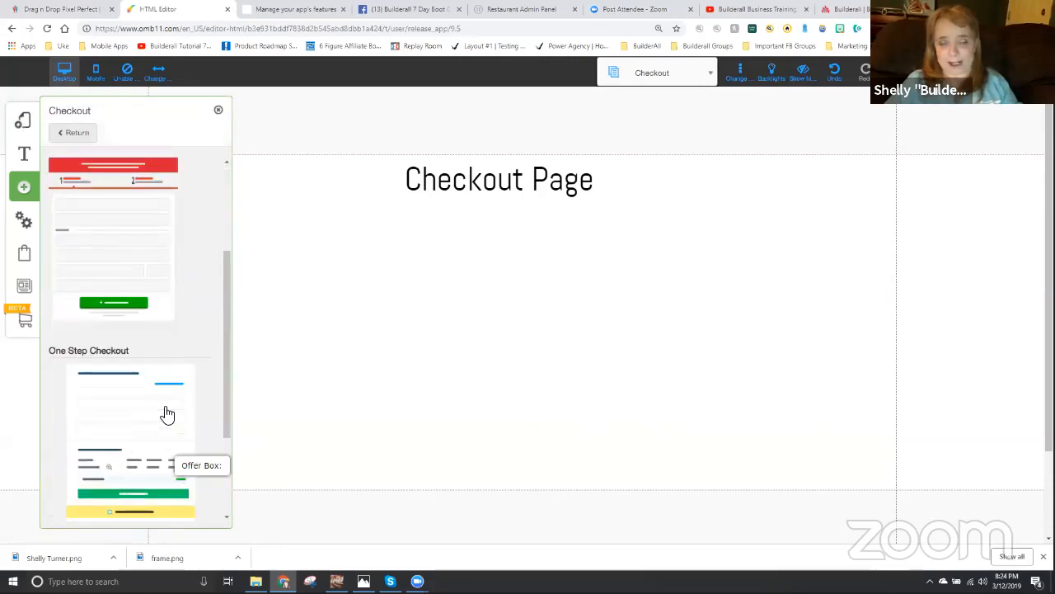
drag(150, 420, 383, 401)
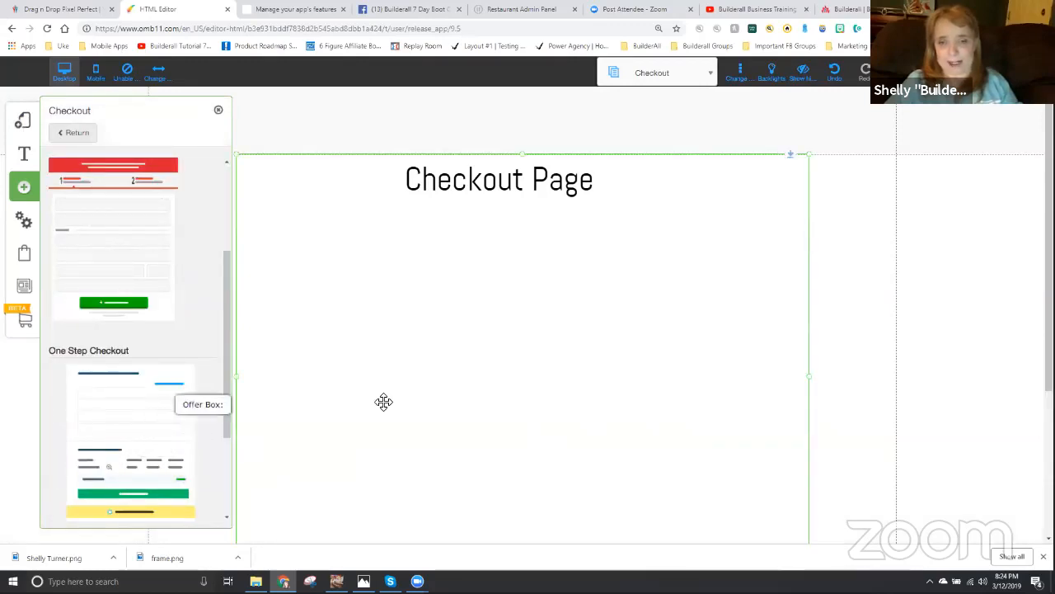
click(219, 113)
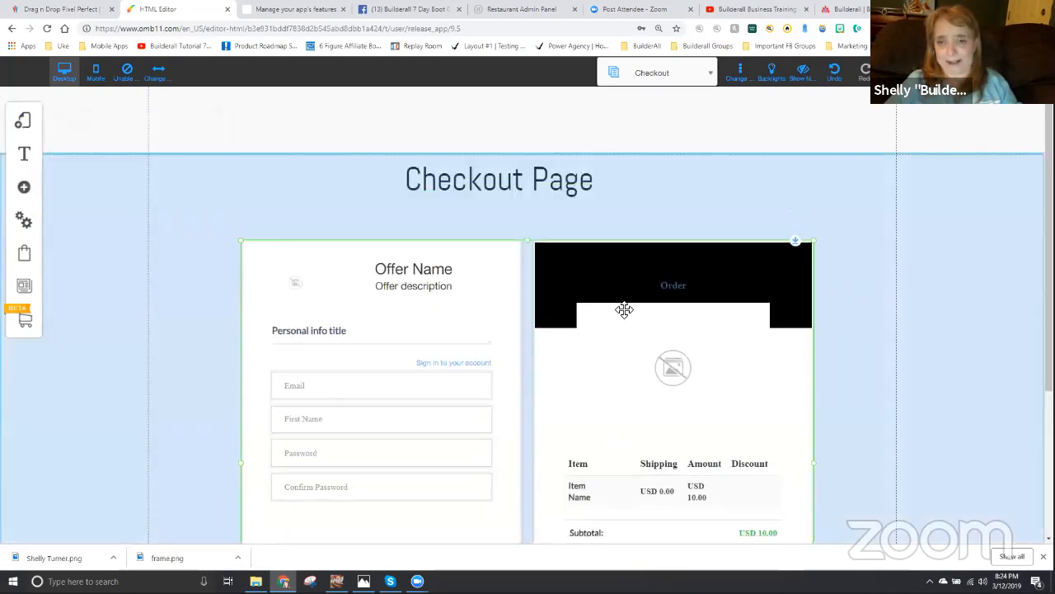
scroll(1000, 454, down, 2)
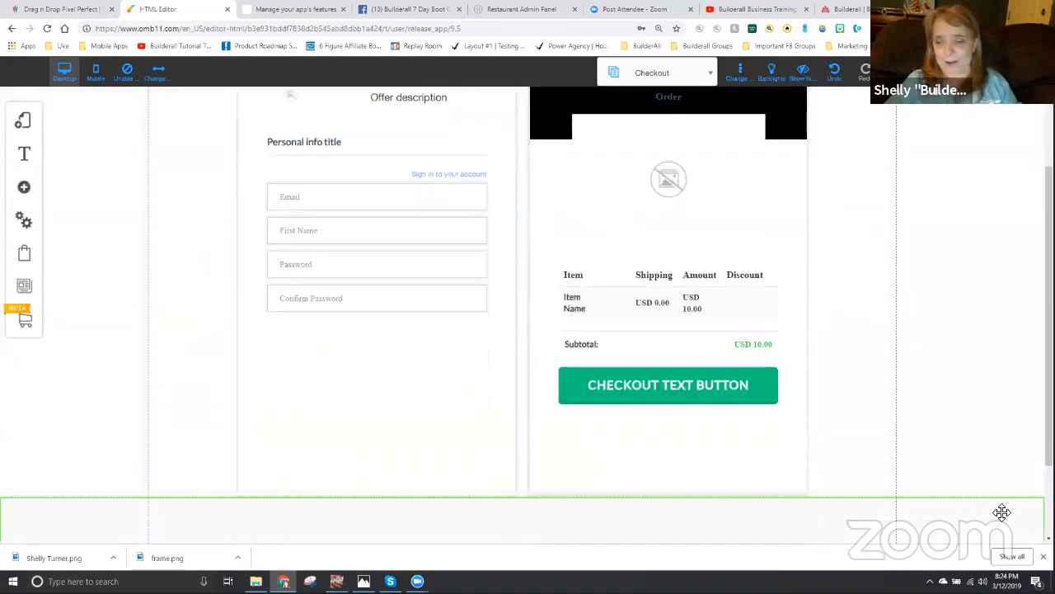
scroll(930, 330, up, 2)
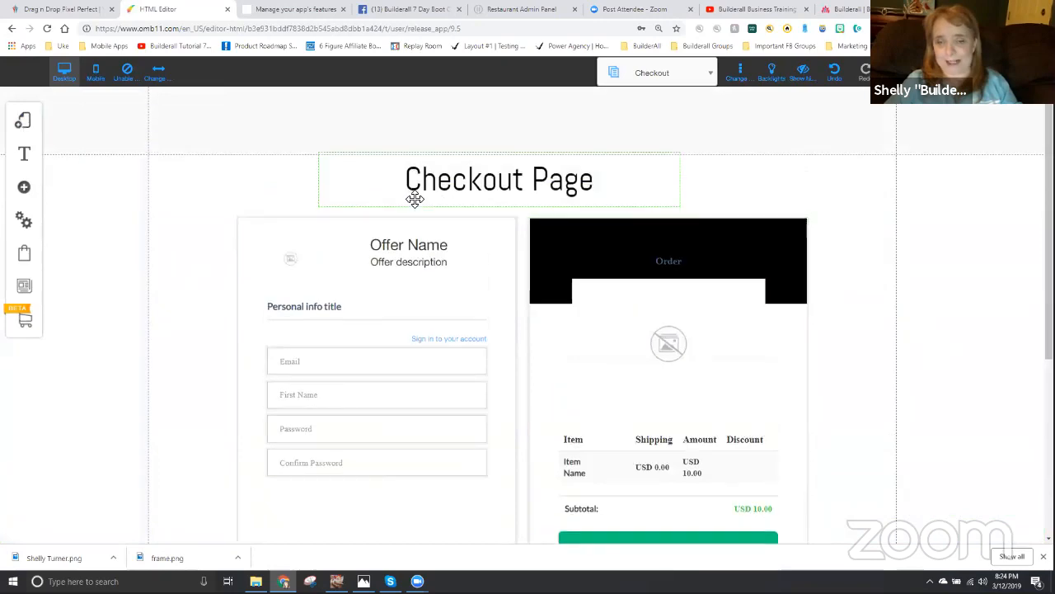
- Save the site changes with the new Checkout page and dismiss the alert
click(896, 72)
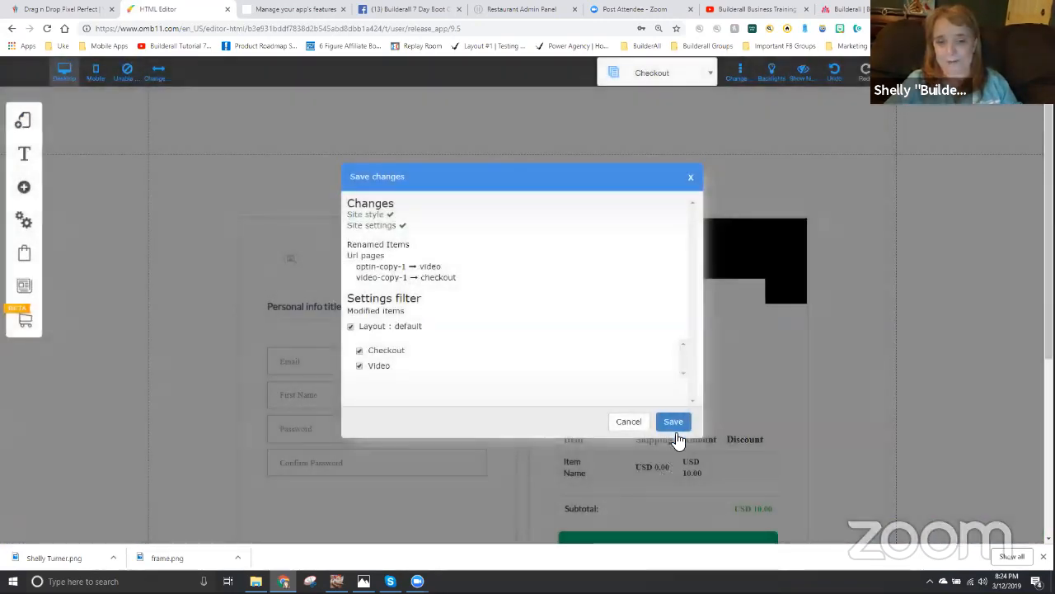
click(674, 422)
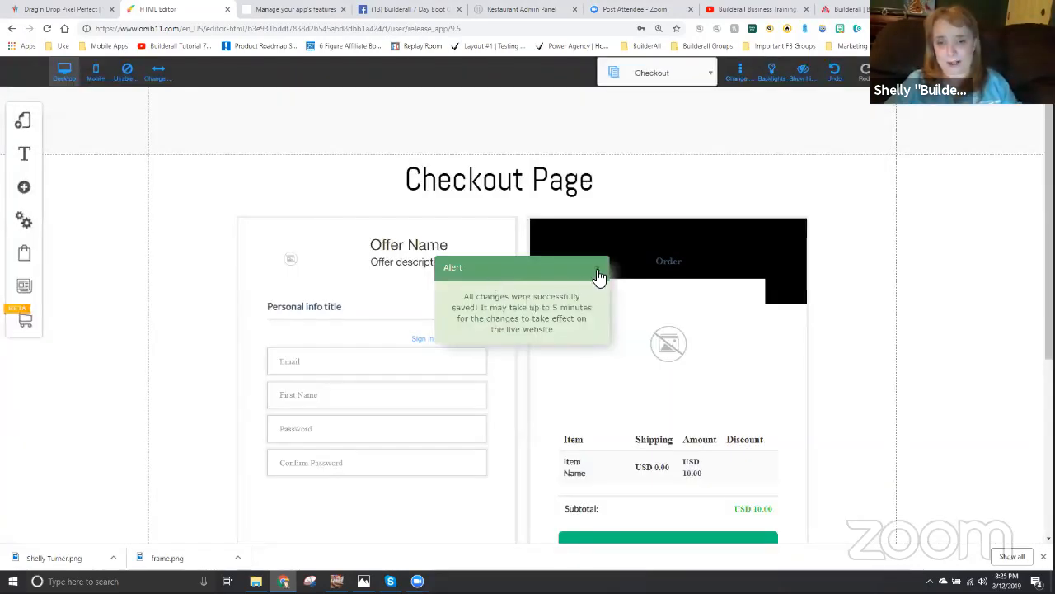
click(599, 273)
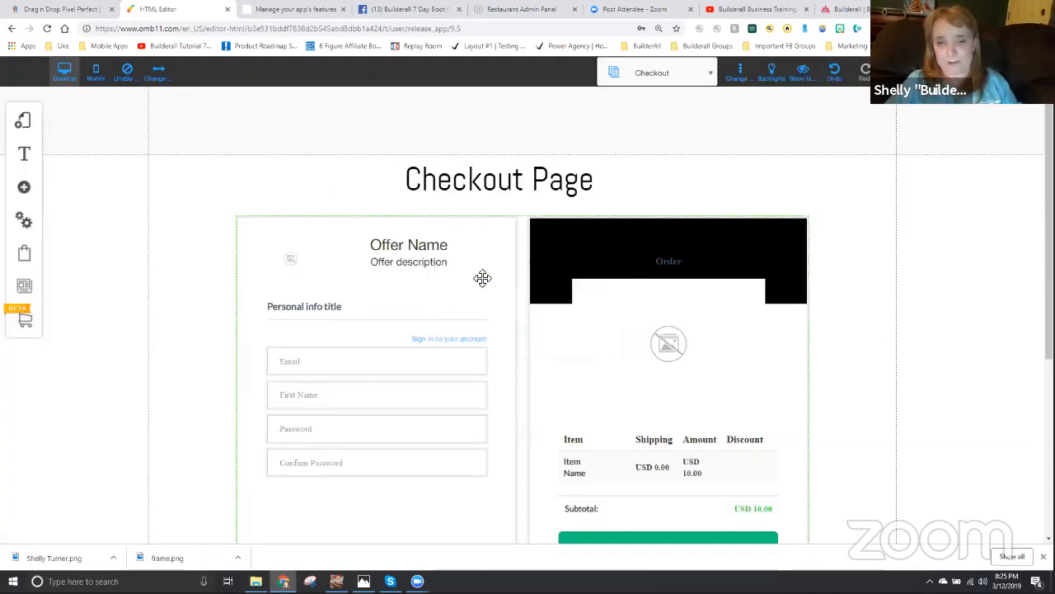
- Duplicate the Video page within the default layout again
click(25, 122)
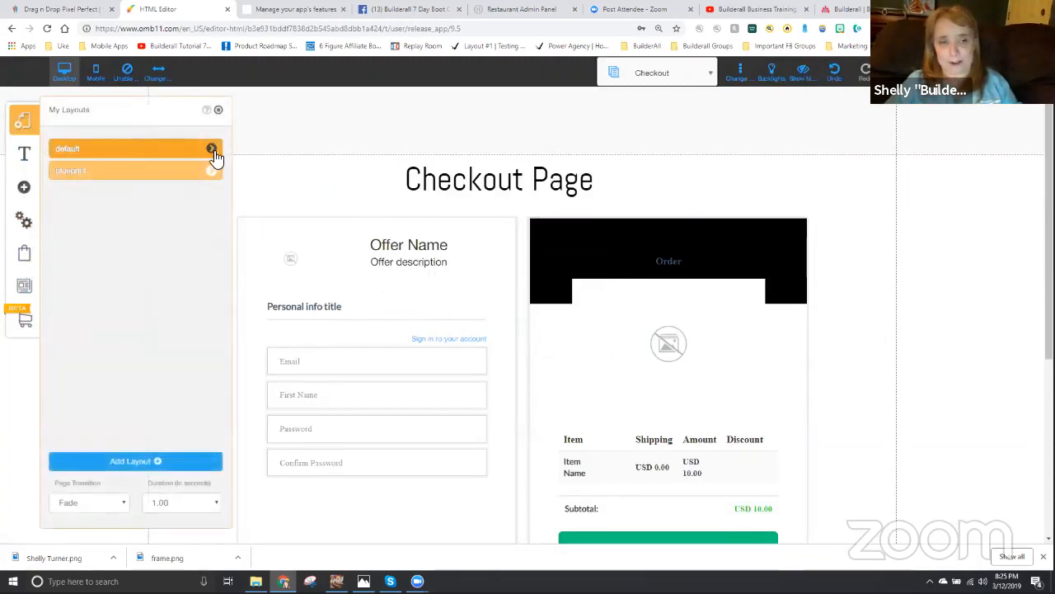
click(211, 150)
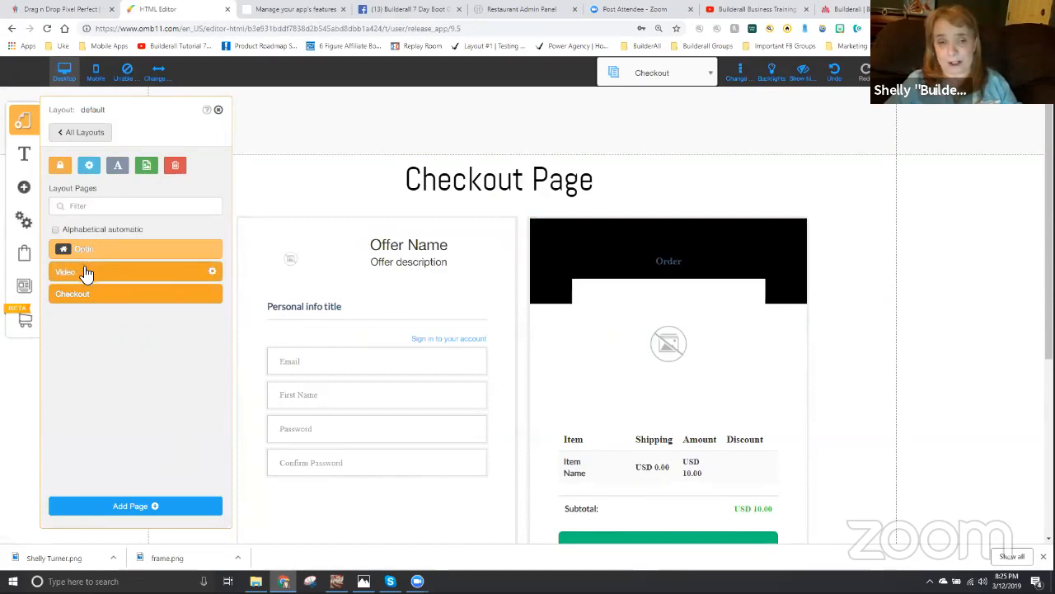
click(213, 274)
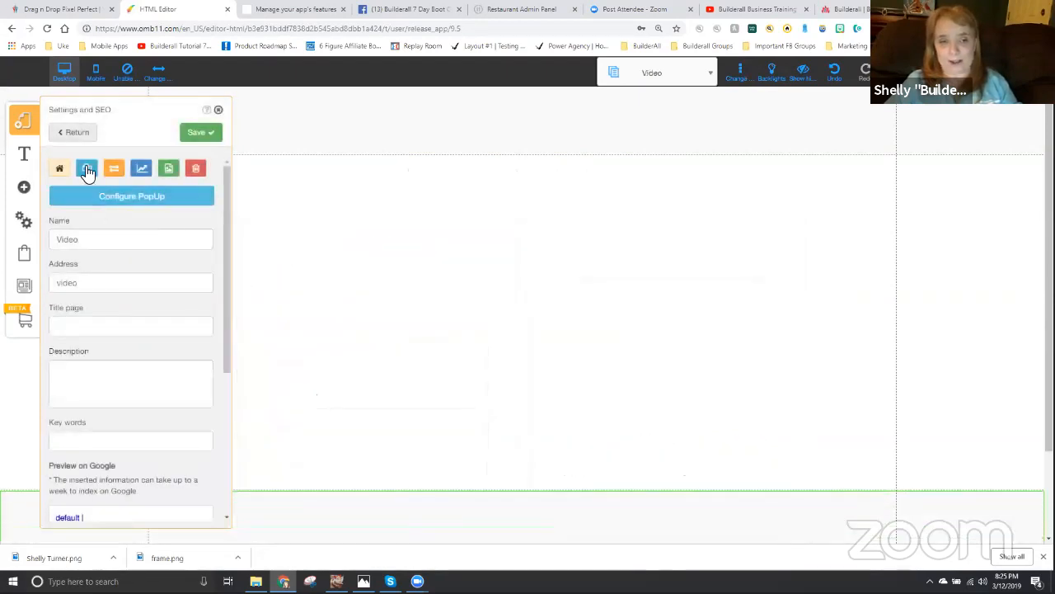
click(86, 169)
click(602, 337)
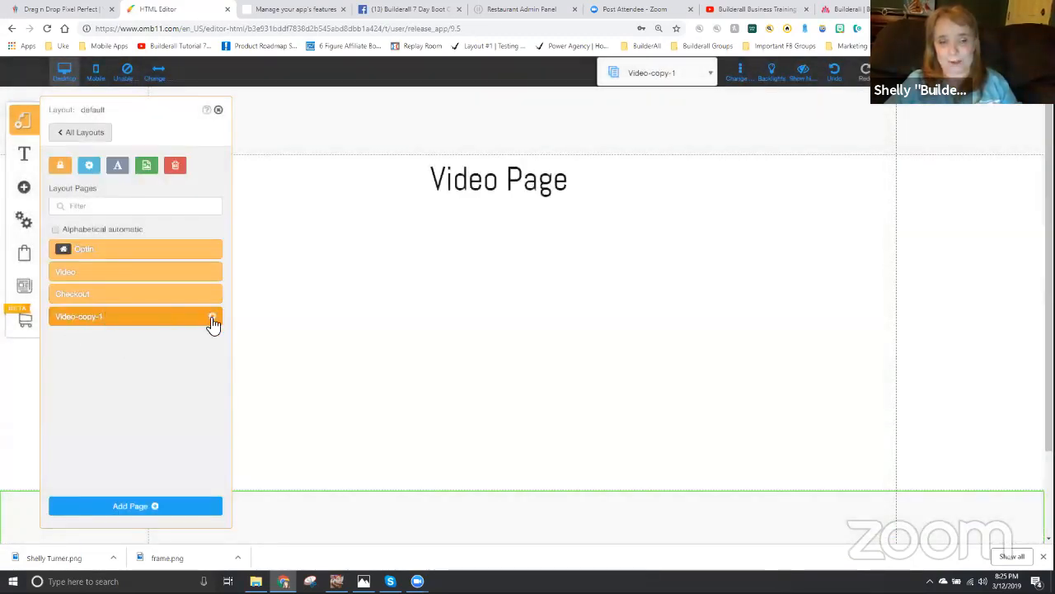
- Rename the new Video copy to "Thank You", set its address to "thankyou", and save the page settings
click(214, 320)
drag(115, 239, 56, 247)
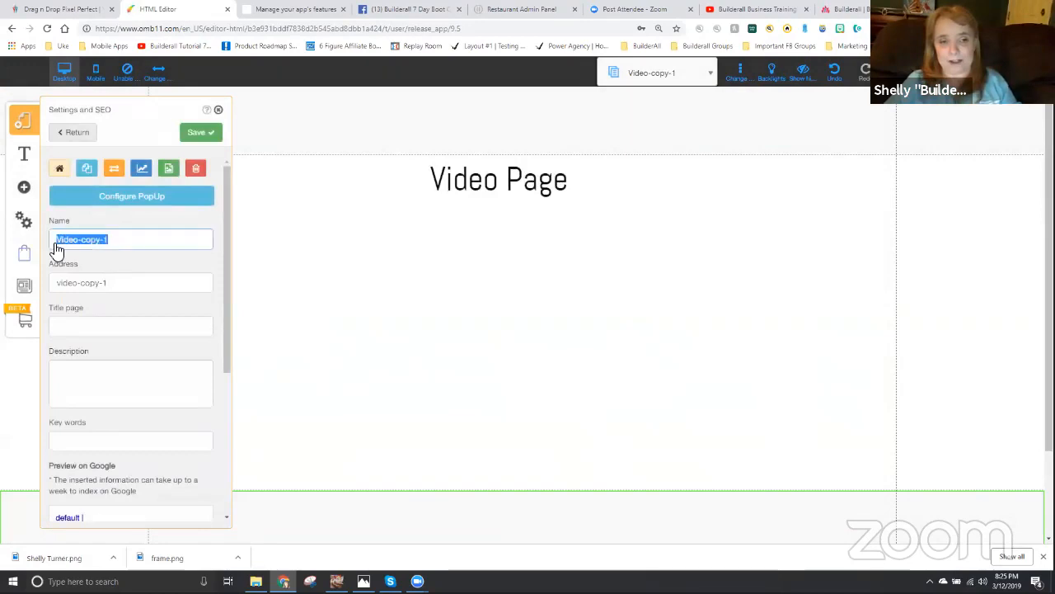
text(than)
key(BackSpace)
key(BackSpace)
key(BackSpace)
text(Thank )
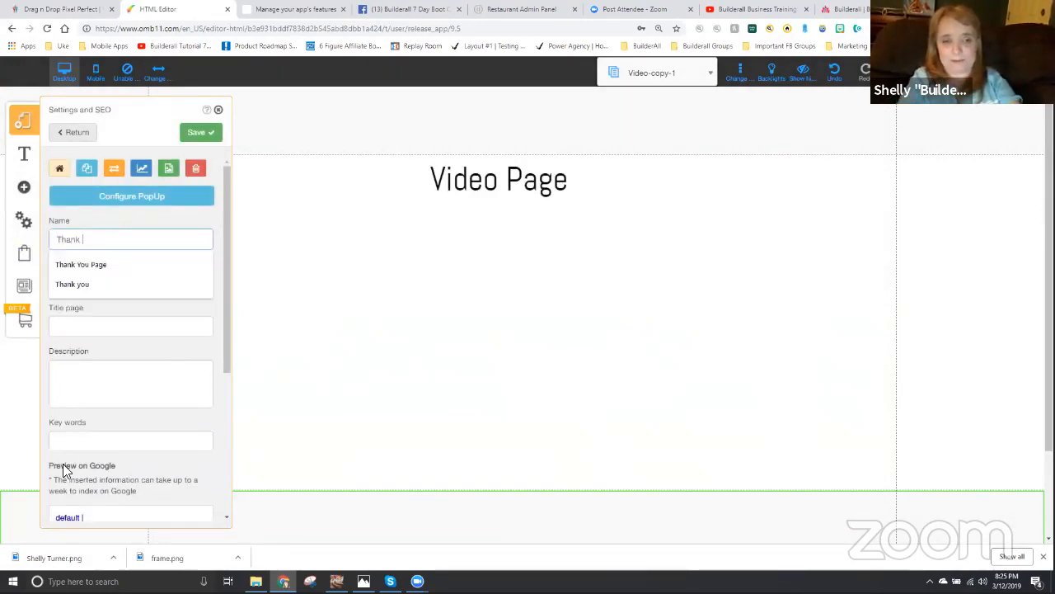
text(You)
key(Tab)
text(than)
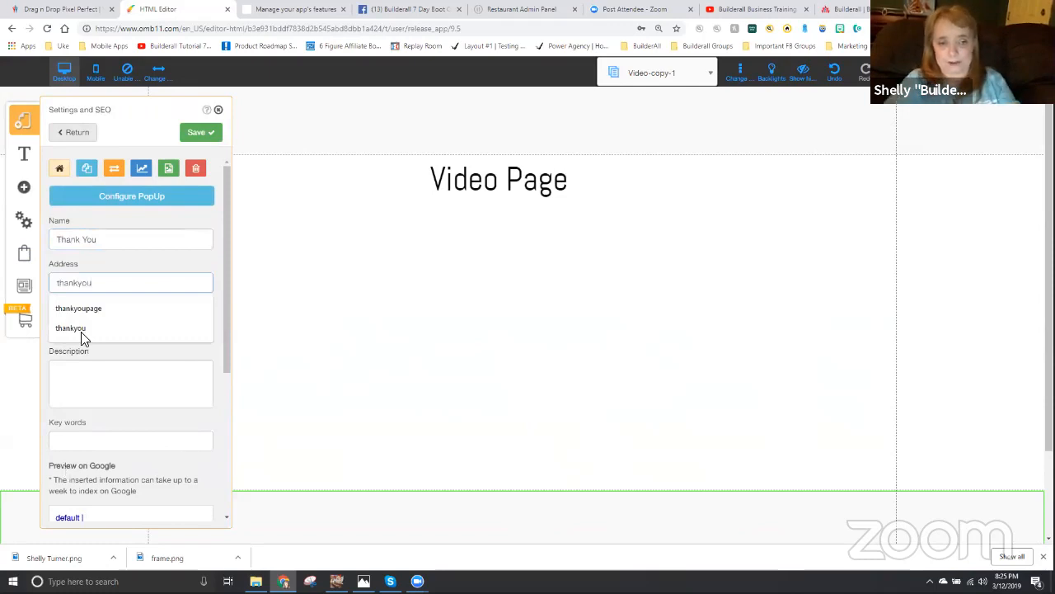
click(208, 134)
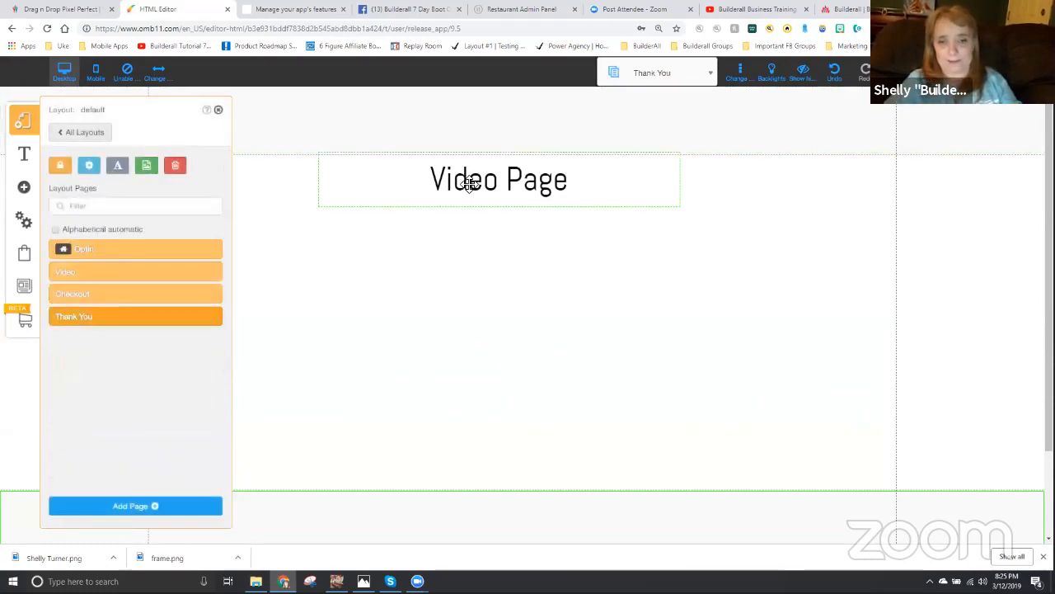
- Change the title on the Thank You page to "Thank You Page" and save the site changes
click(469, 180)
double_click(468, 179)
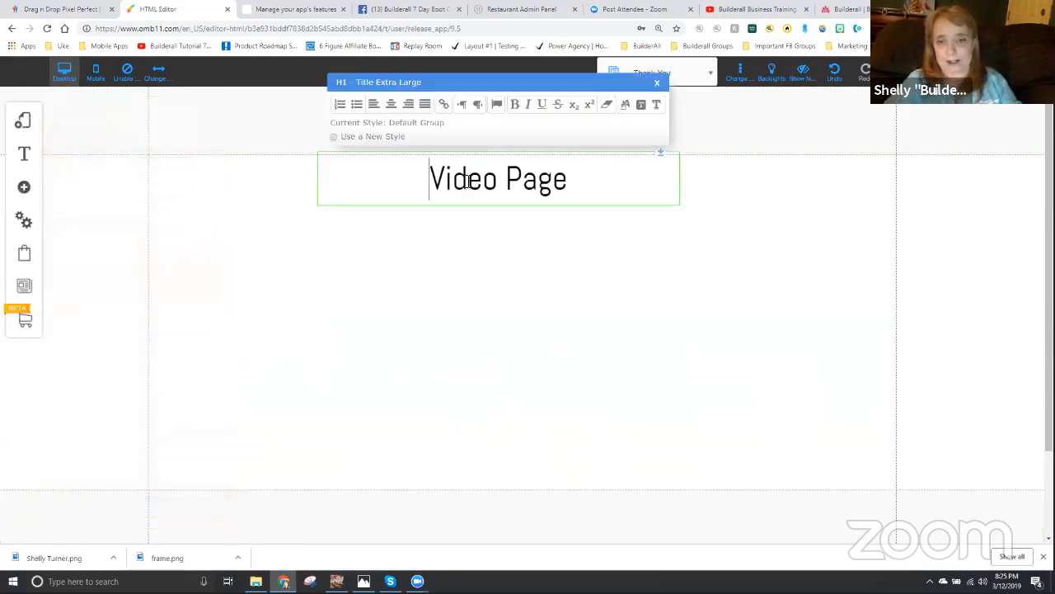
text(Thank You)
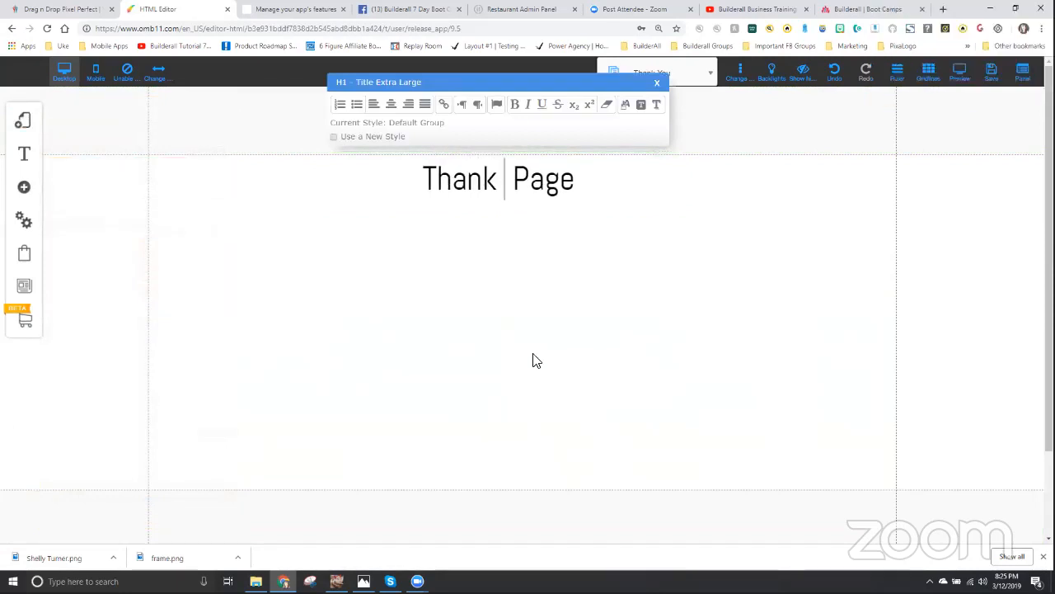
click(535, 361)
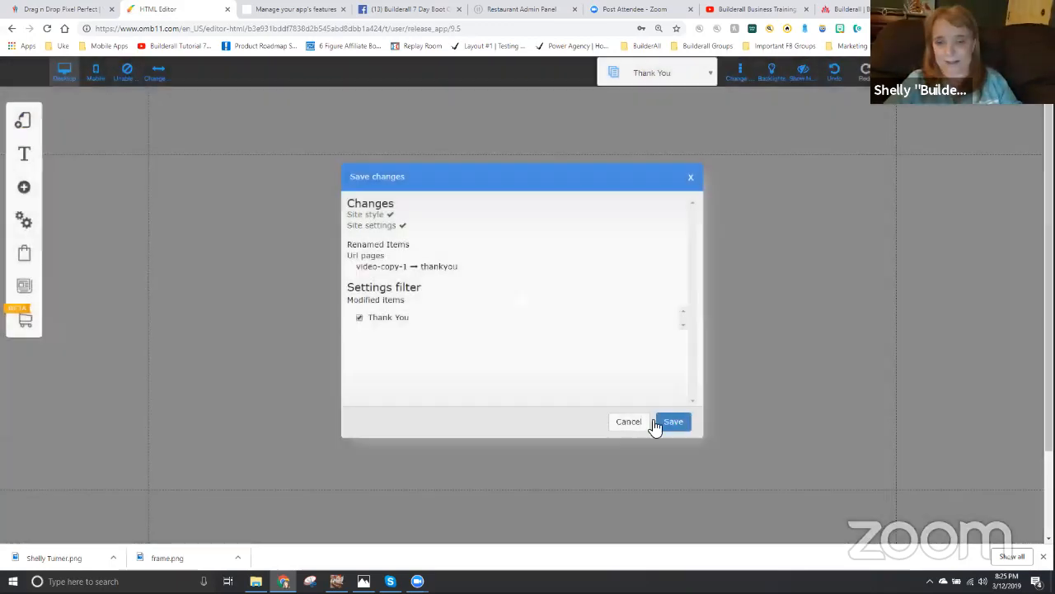
click(670, 424)
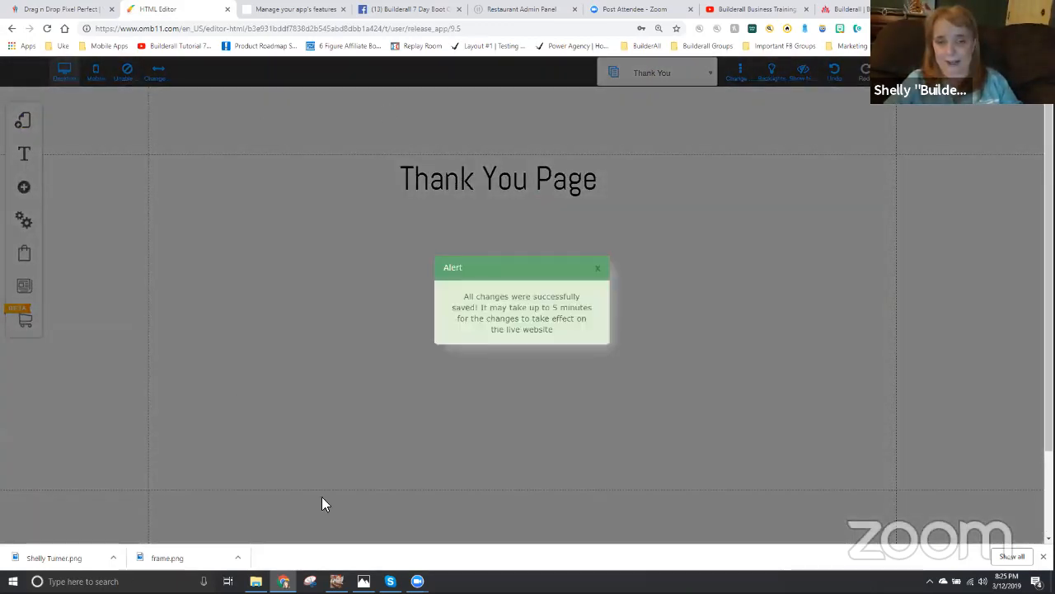
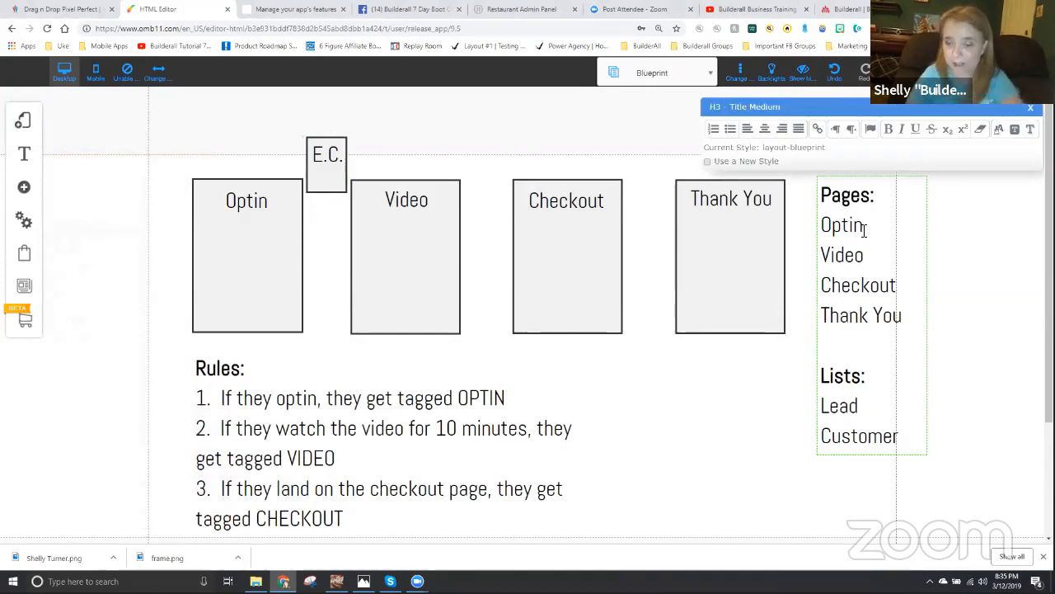
- Add "Email Confirmation" below Optin in the Blueprint's Pages list and widen the text box so it fits on one line
key(Return)
text(Emai)
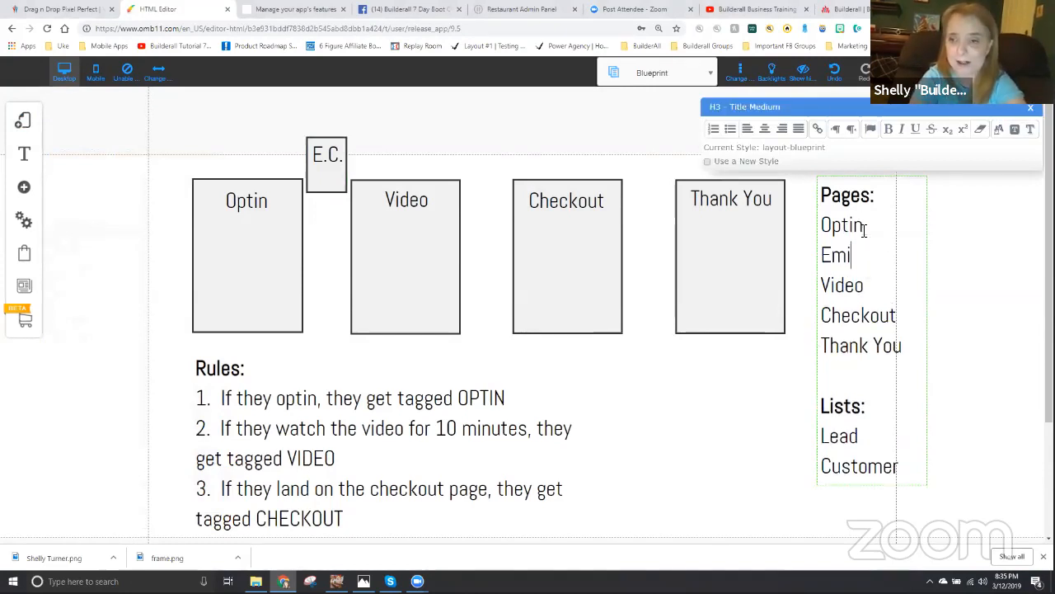
key(BackSpace)
text(ail Confirmation)
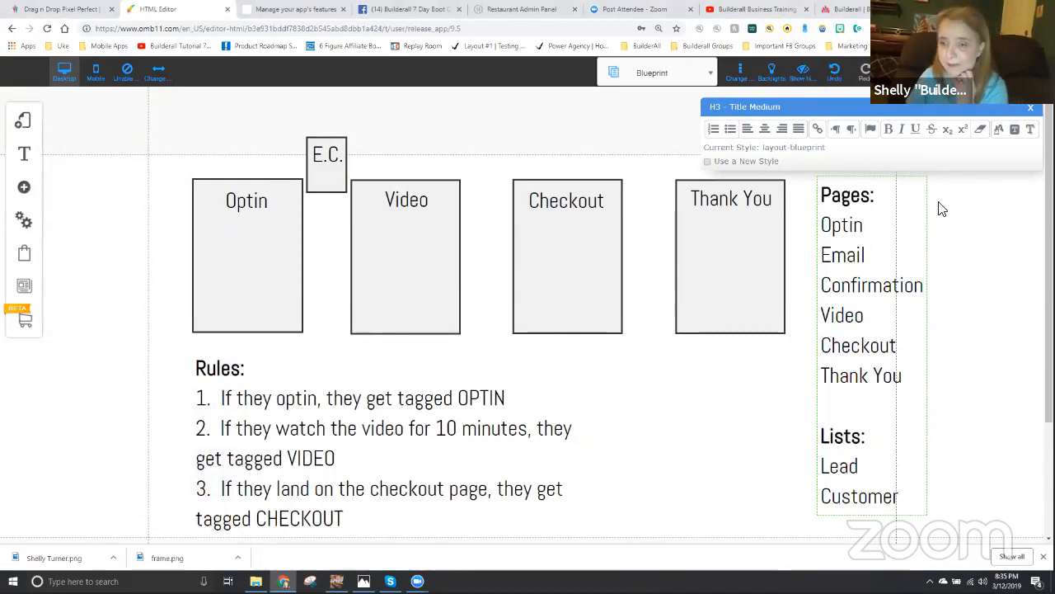
click(972, 265)
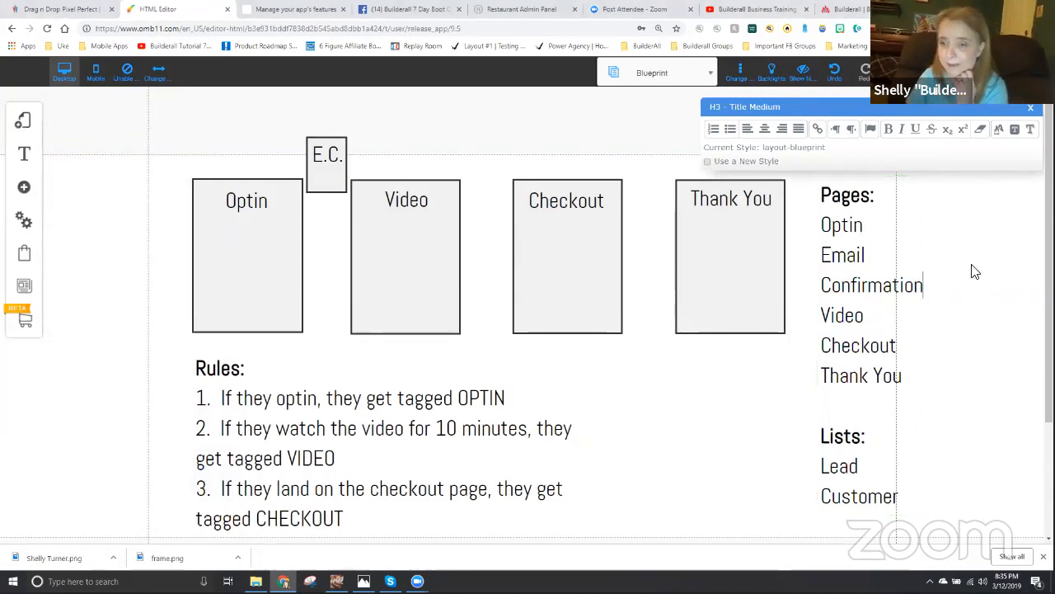
click(924, 295)
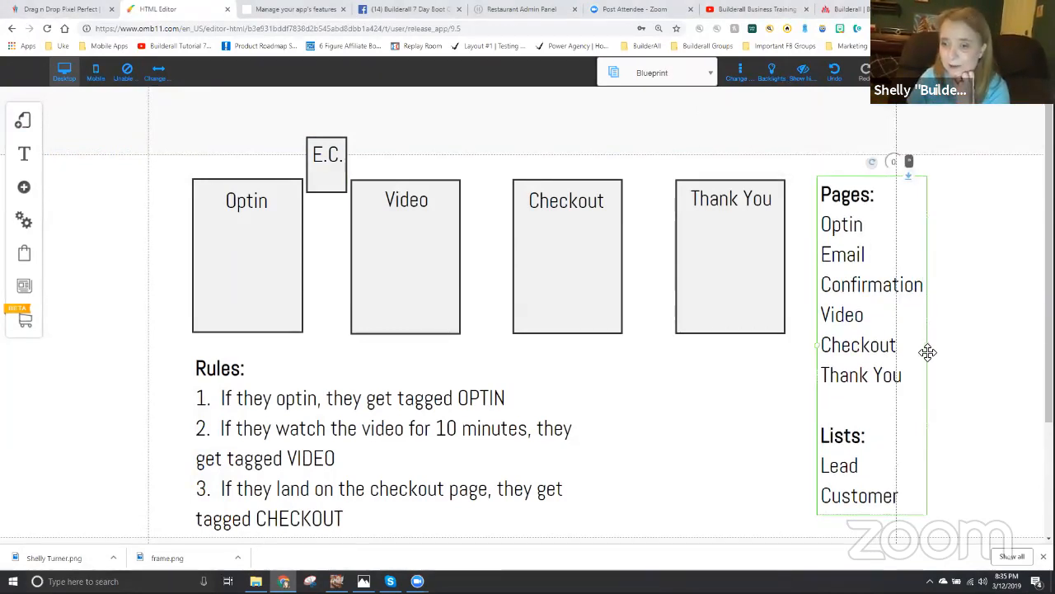
drag(926, 352, 1001, 320)
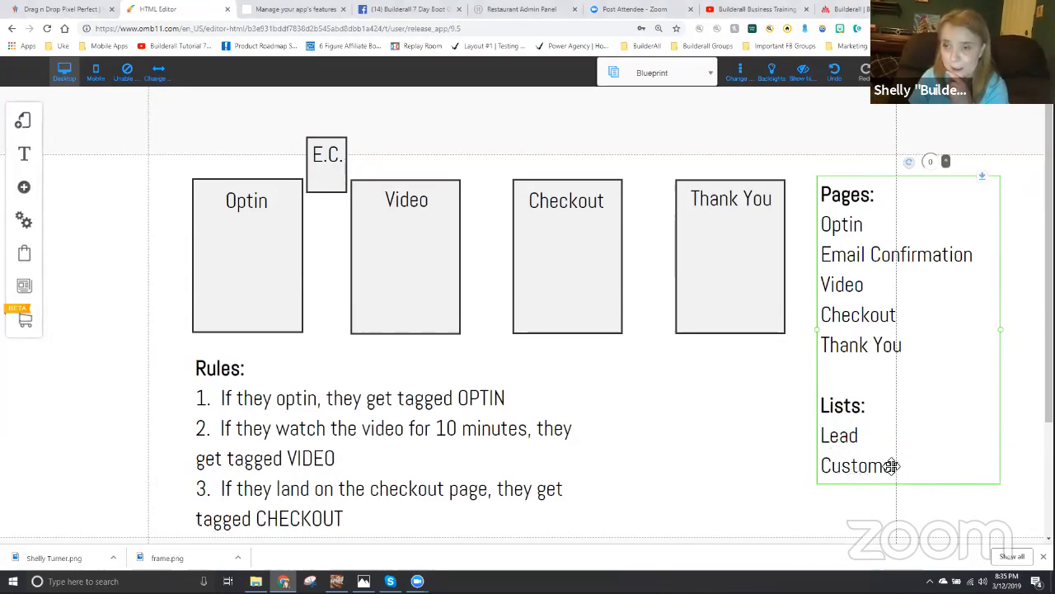
- Save the site changes with the updated Blueprint page and dismiss the alert
key(ctrl+s)
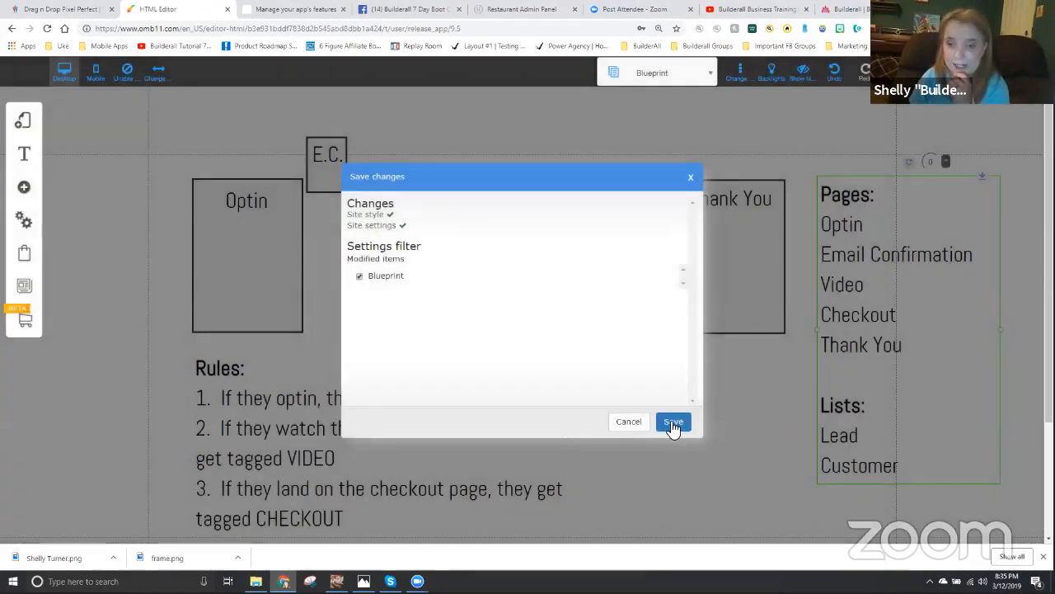
click(672, 421)
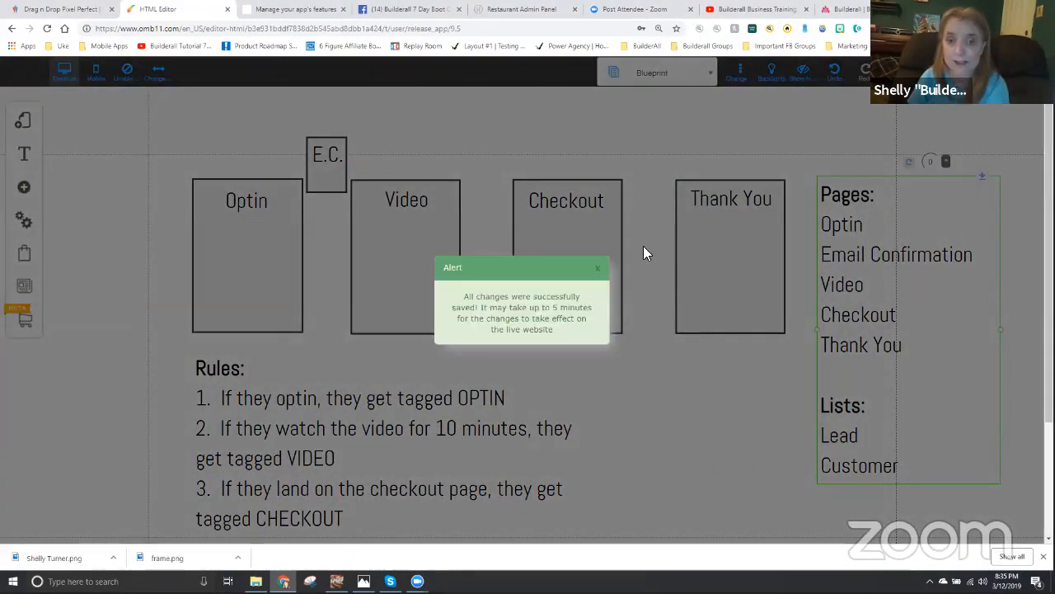
click(598, 269)
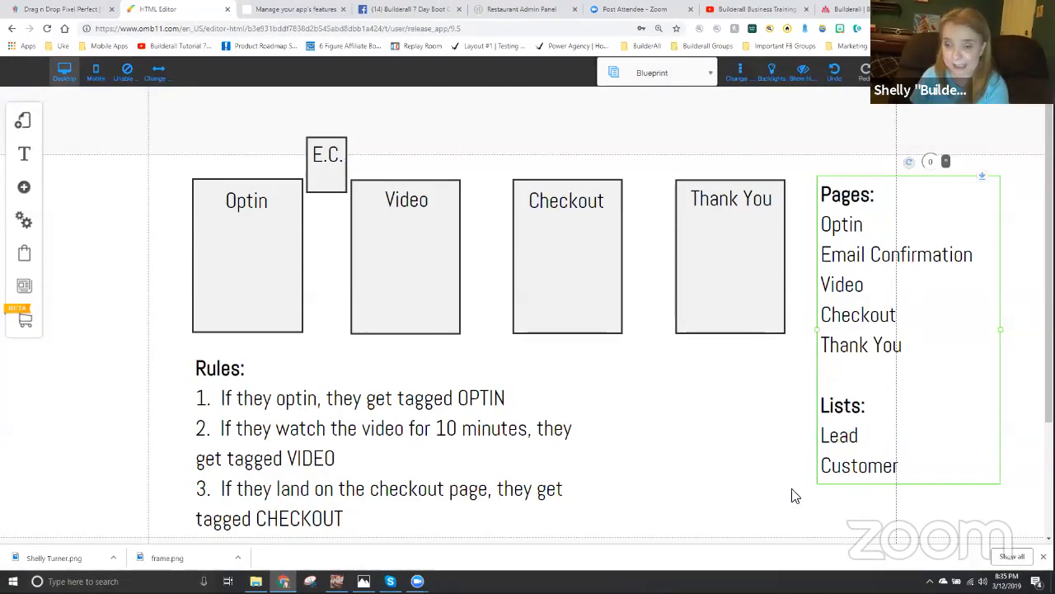
- Switch to the Builderall office and open the MailingBoss autoresponder dashboard
click(37, 8)
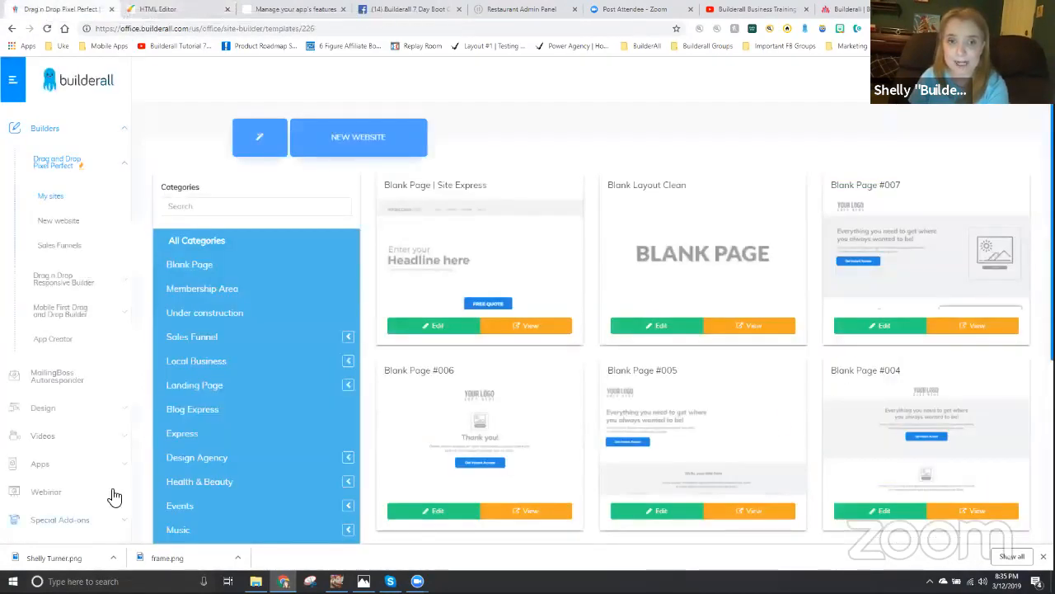
click(47, 379)
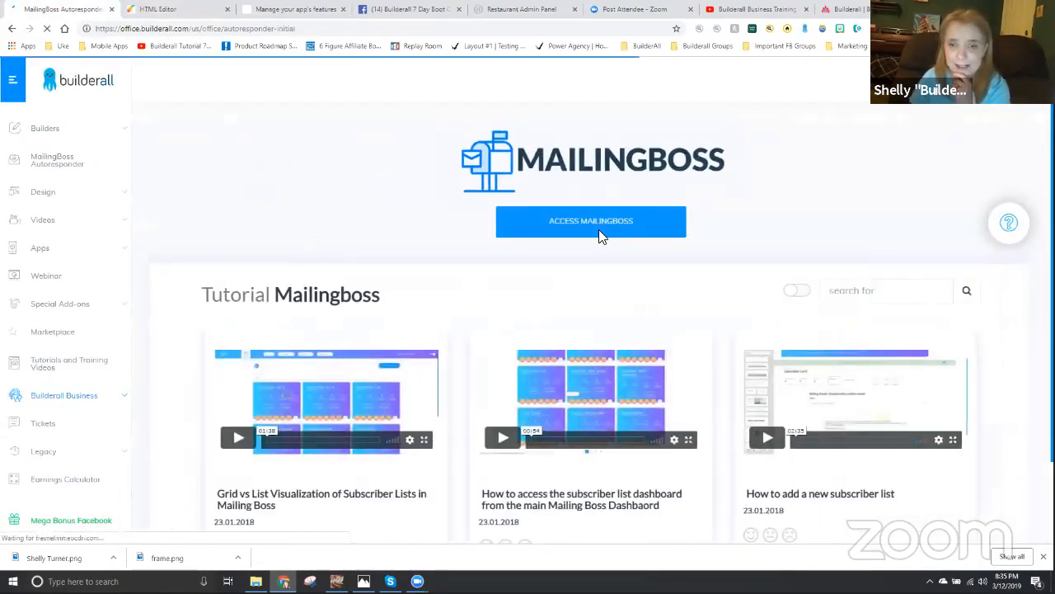
click(587, 228)
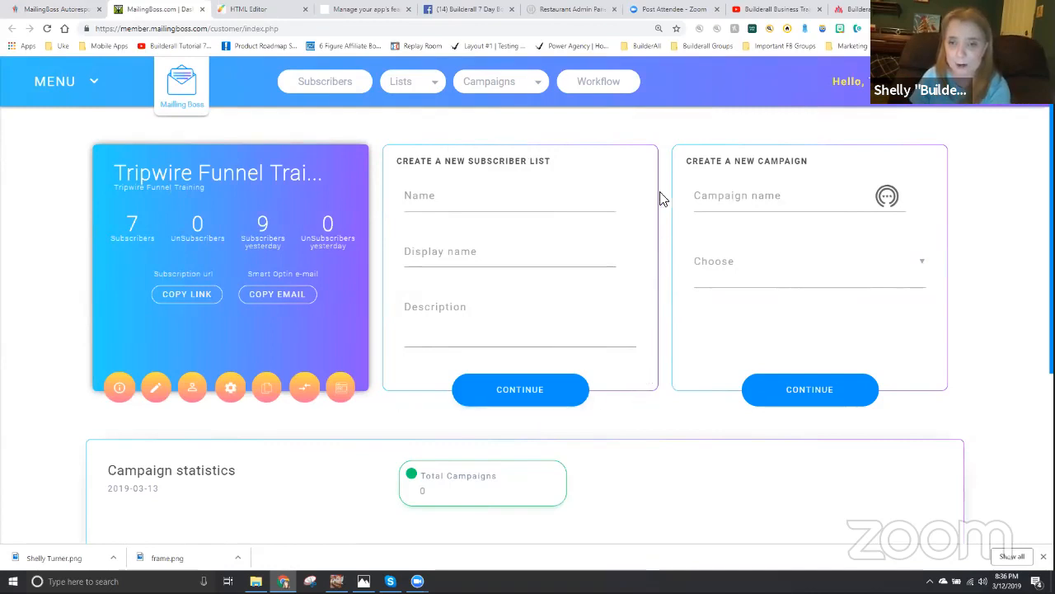
- Name the new subscriber list "Tag Training Lead List"
click(417, 200)
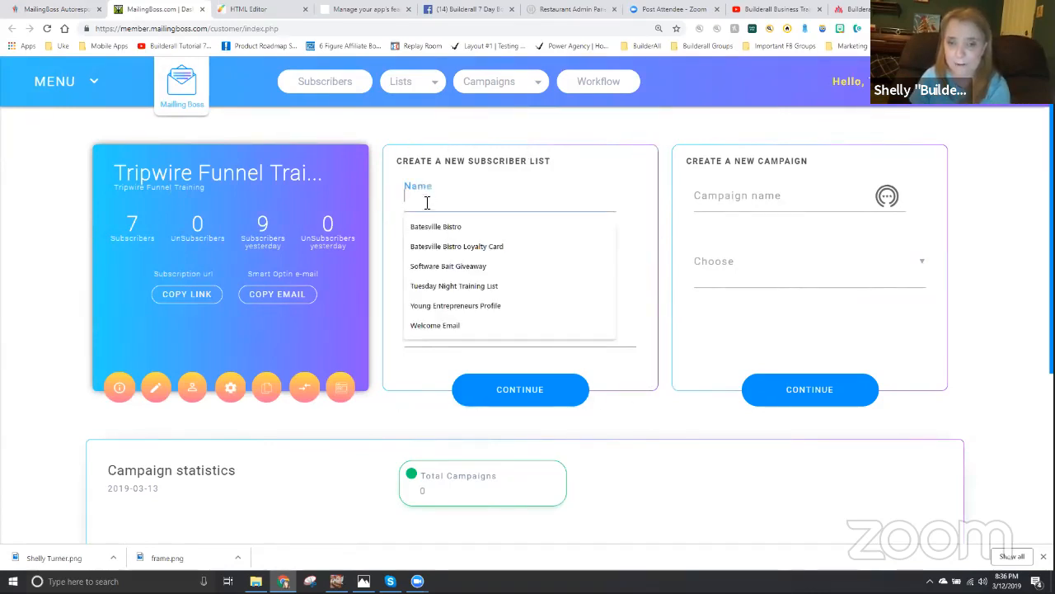
text(Lead List)
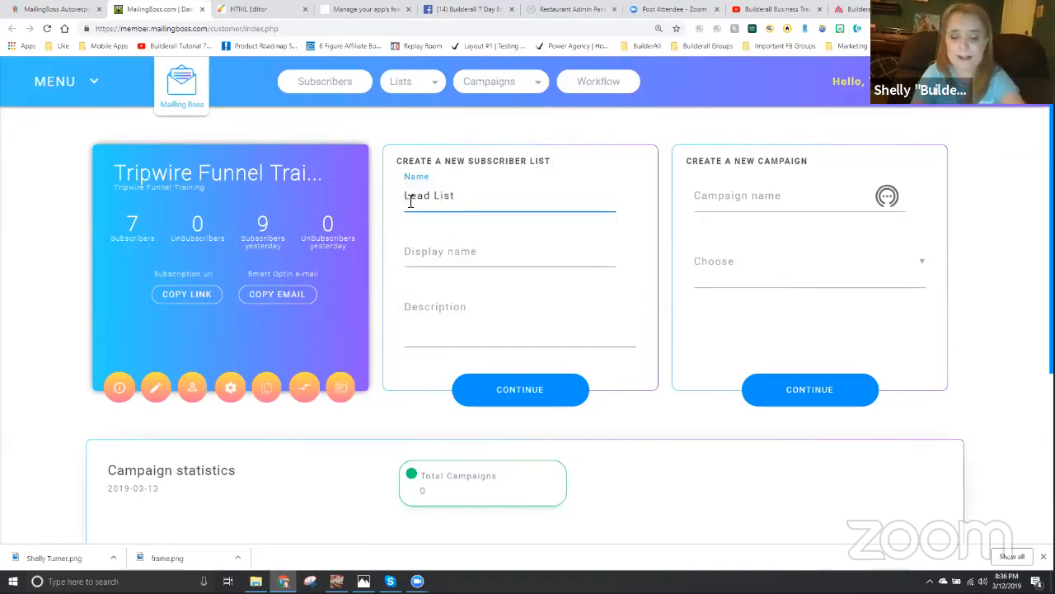
click(410, 201)
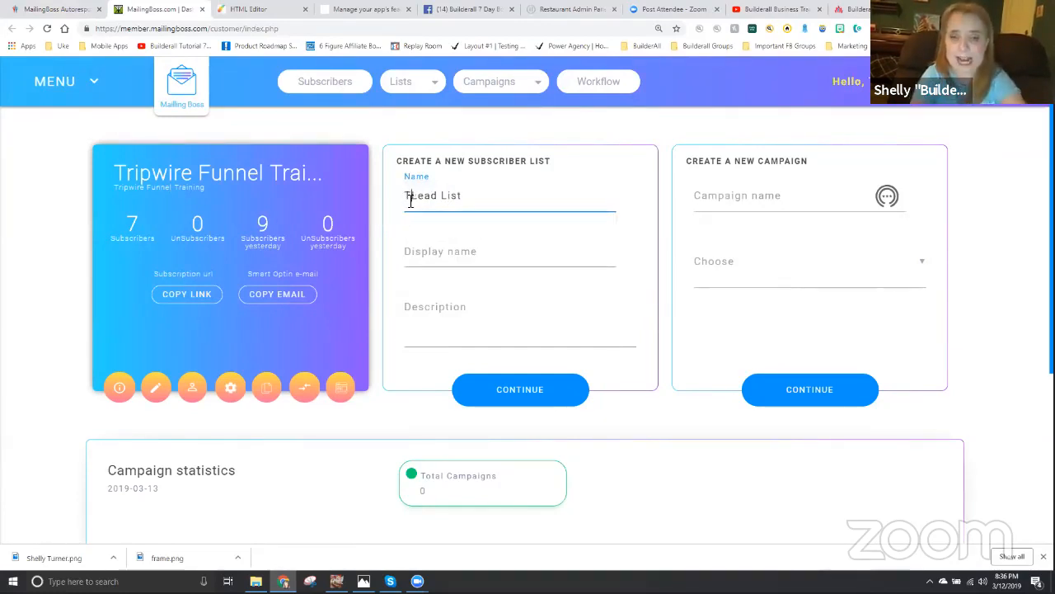
text(Tag Training)
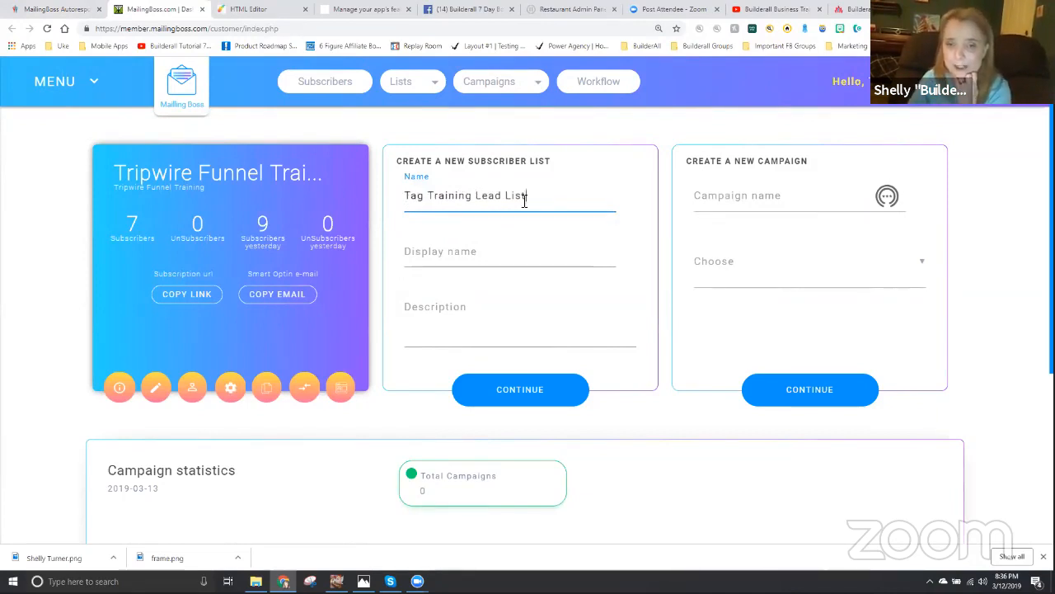
- Copy the new list's name into its display name and description, and continue to the list's general data
drag(524, 201, 379, 220)
key(ctrl+c)
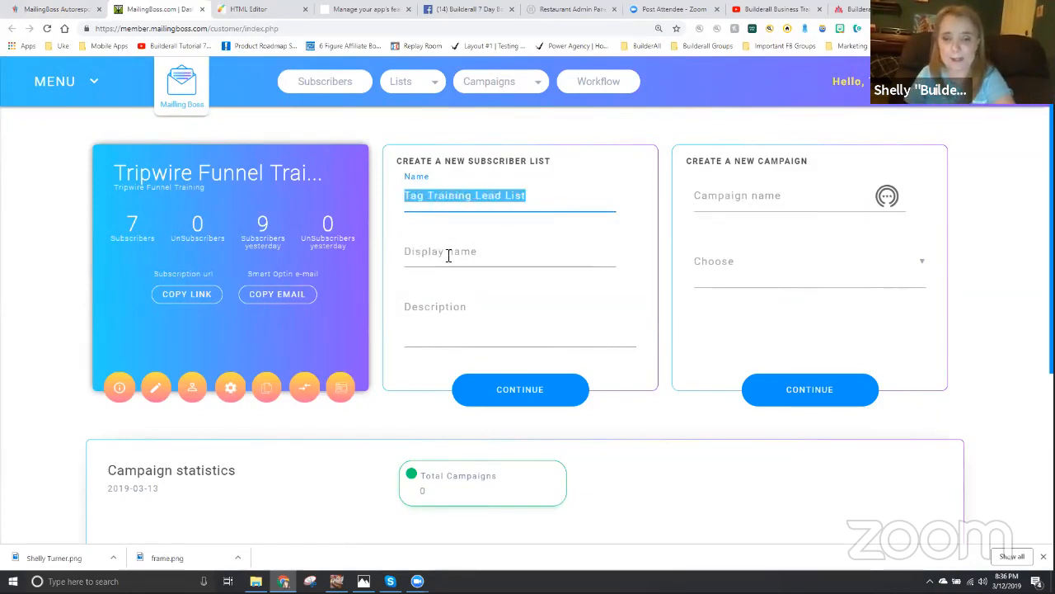
click(449, 256)
key(ctrl+v)
click(438, 309)
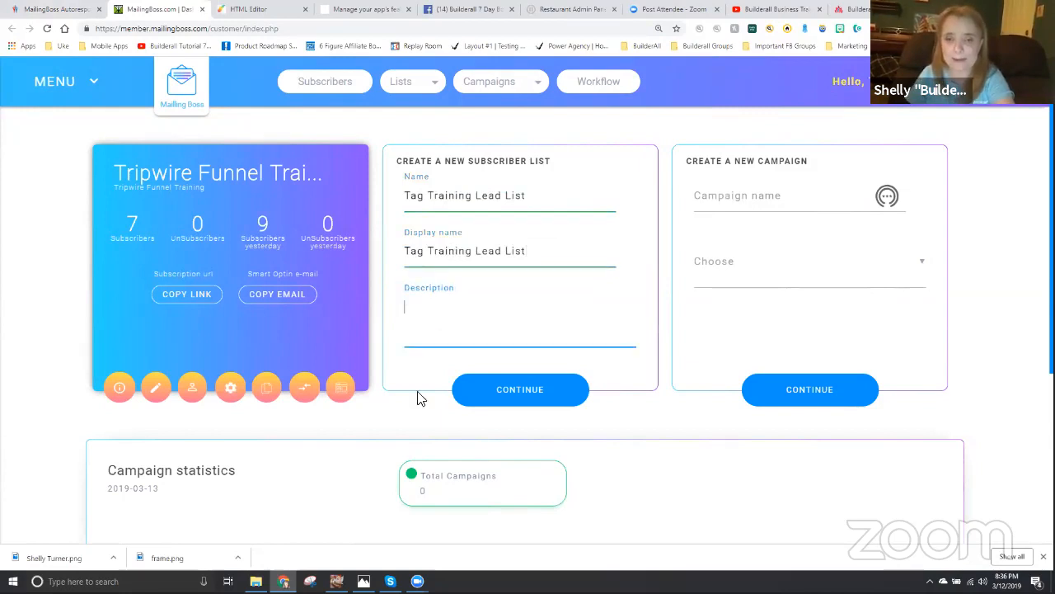
key(ctrl+v)
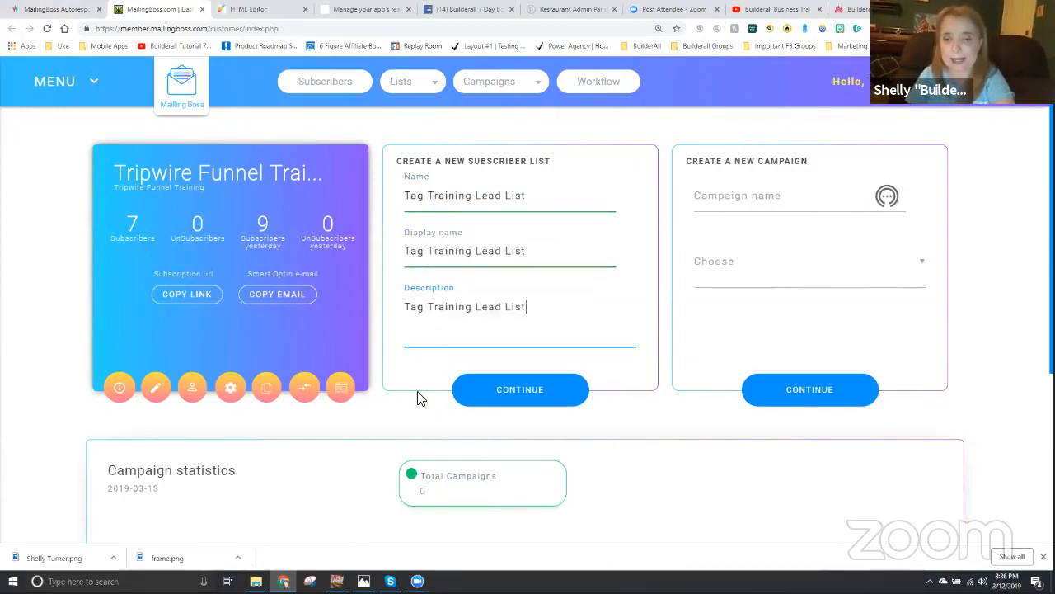
click(526, 398)
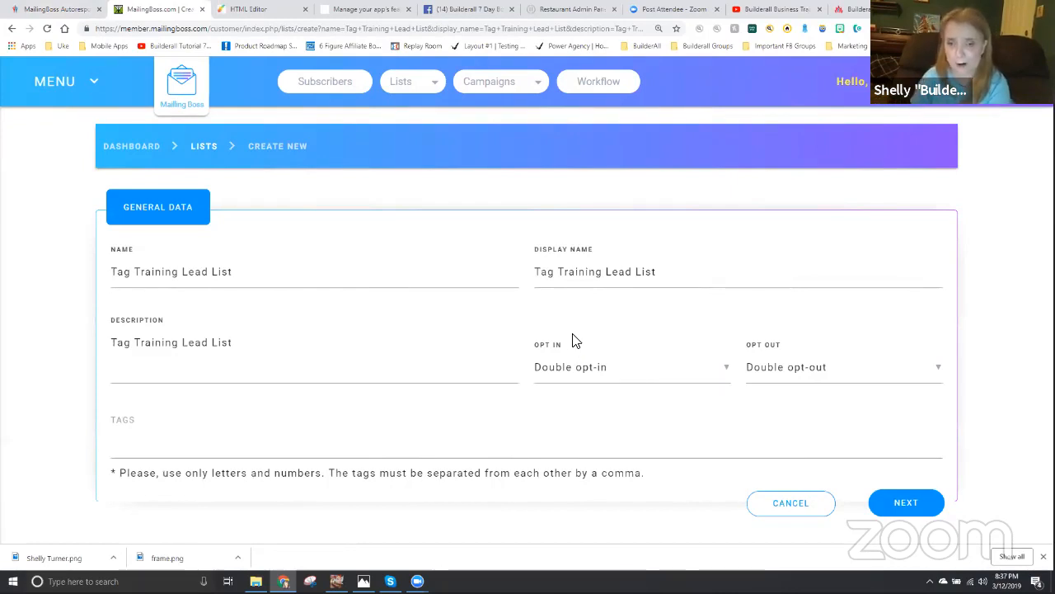
- Set the list's opt-out to Single opt-out and save the general data
click(794, 372)
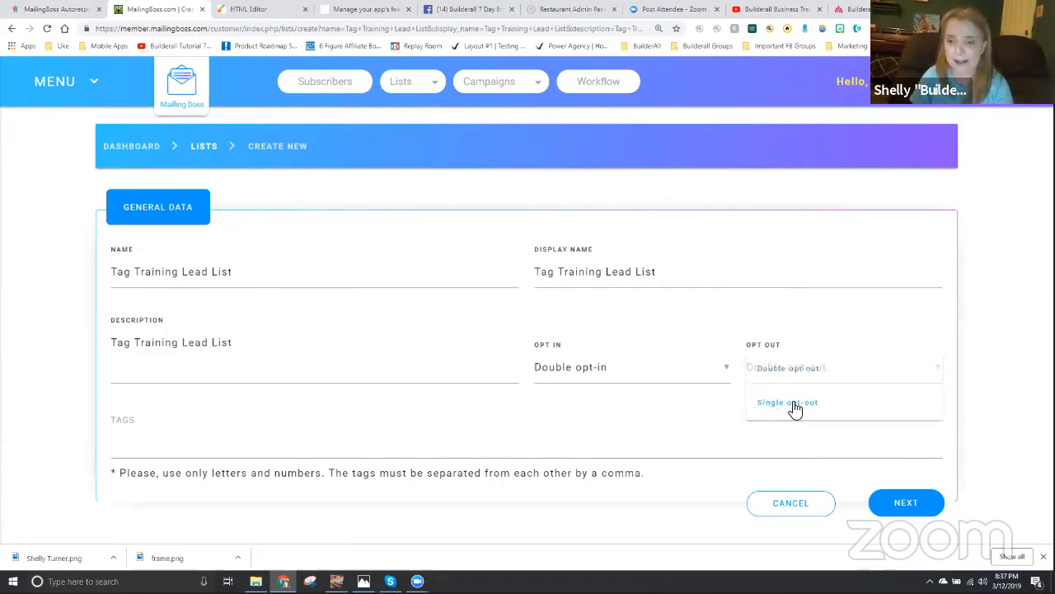
click(794, 407)
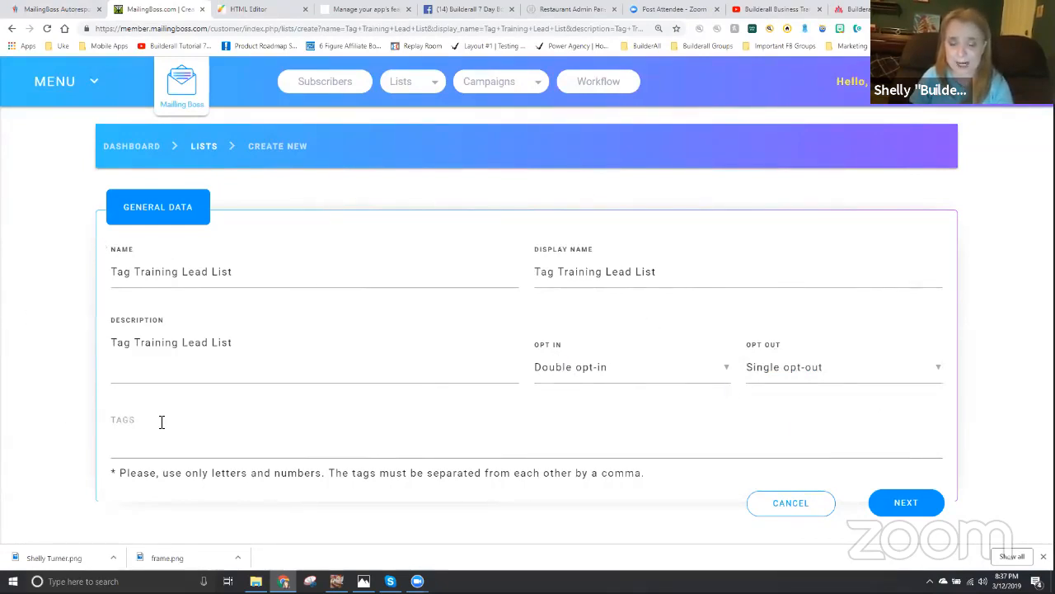
click(907, 503)
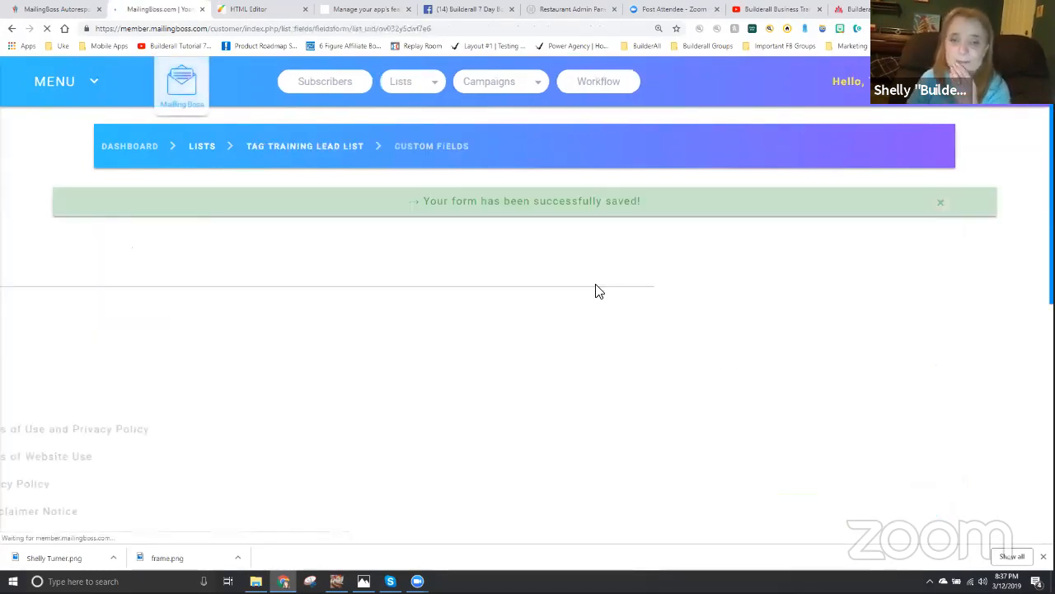
- Add the first name field to the list's custom fields and save them
scroll(426, 410, down, 1)
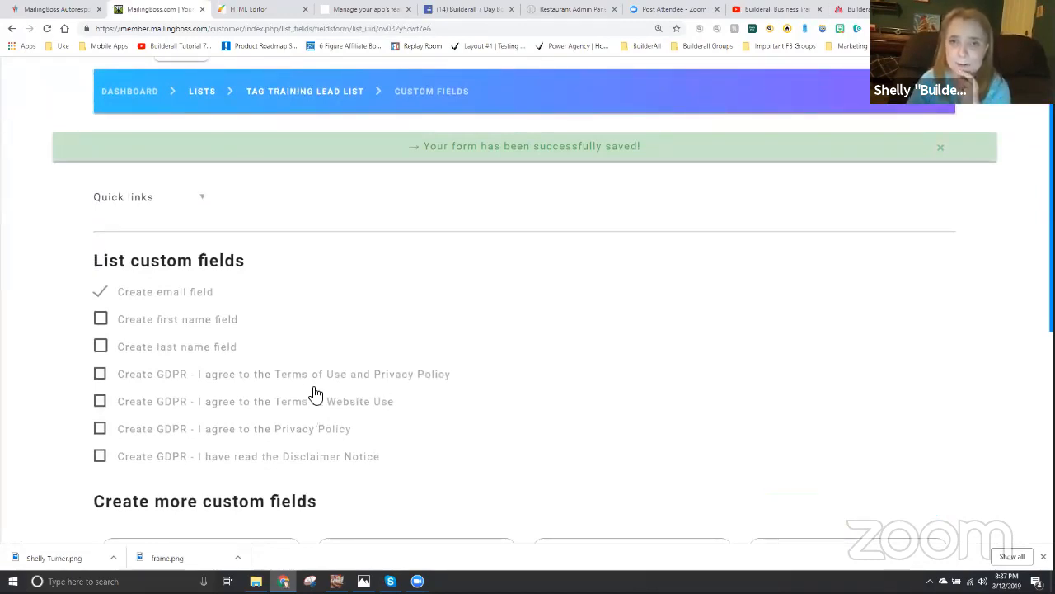
click(101, 318)
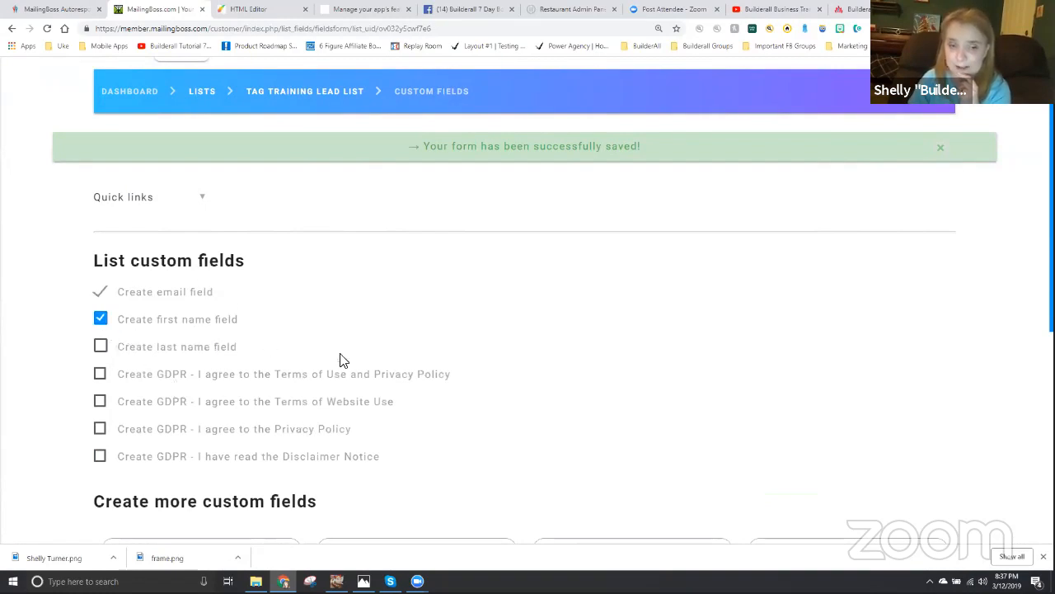
scroll(356, 370, down, 1)
scroll(355, 371, down, 2)
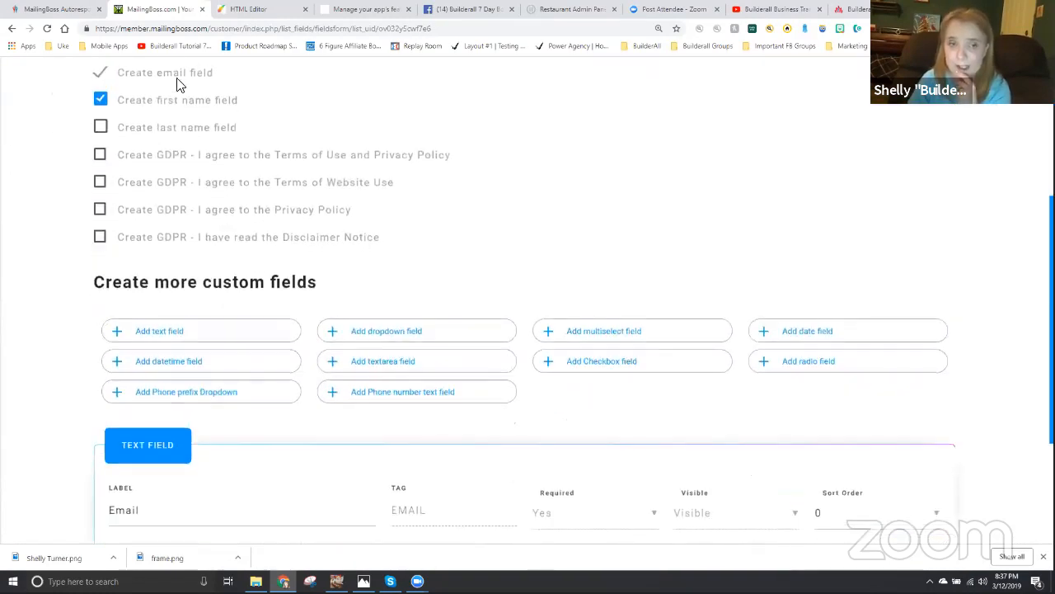
scroll(784, 431, down, 2)
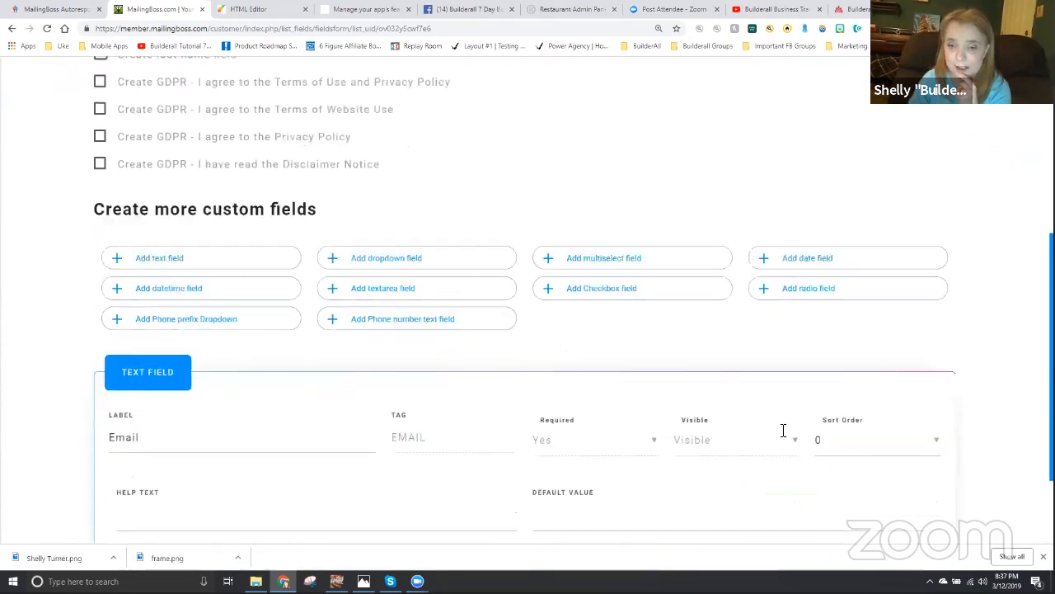
click(828, 518)
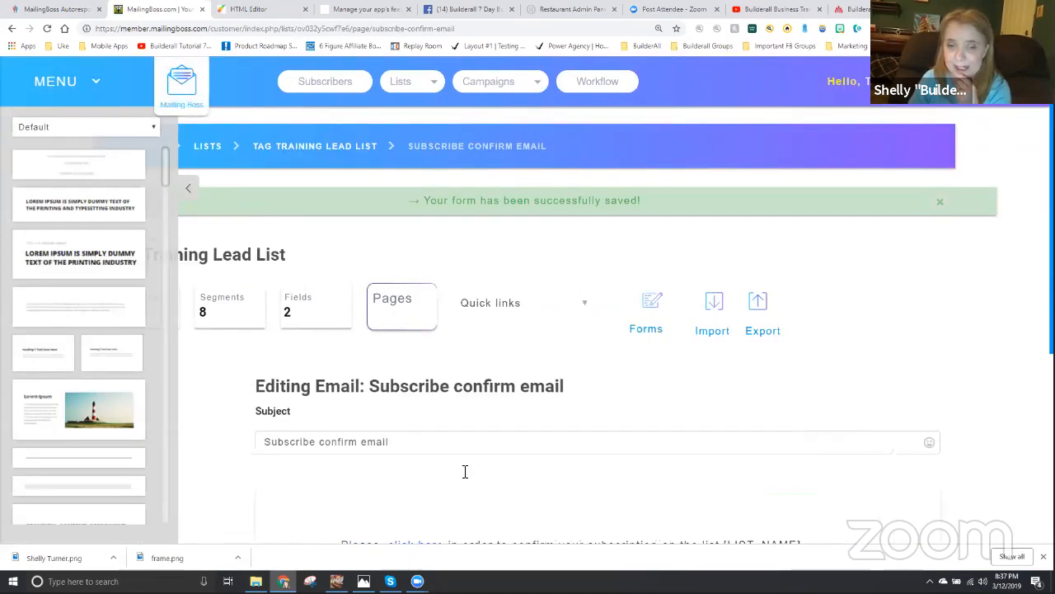
- Review the default "Subscribe confirm email" content and save it to continue to the next page
scroll(485, 443, down, 2)
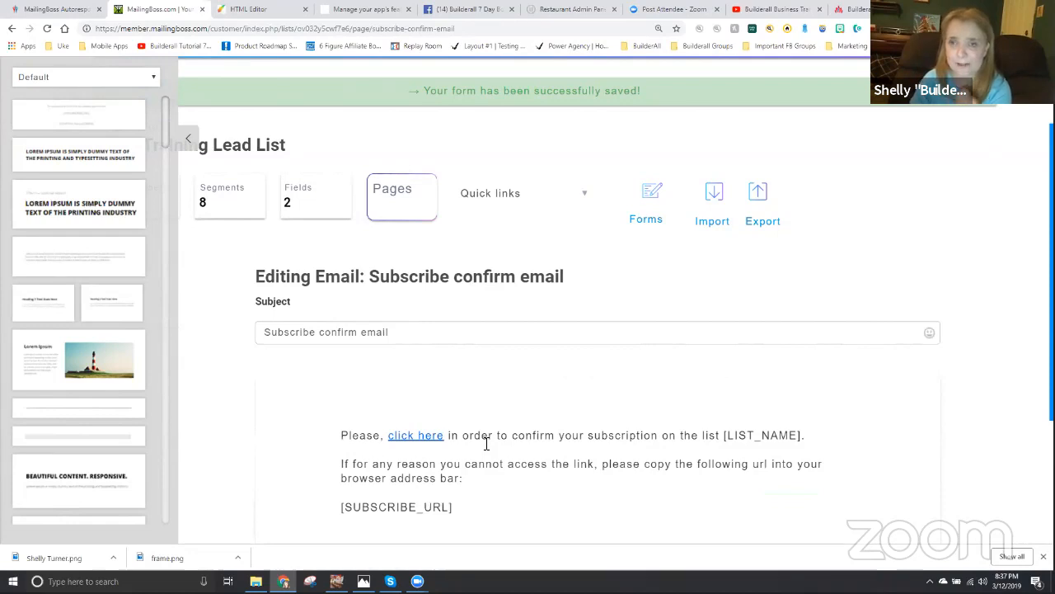
scroll(424, 310, down, 1)
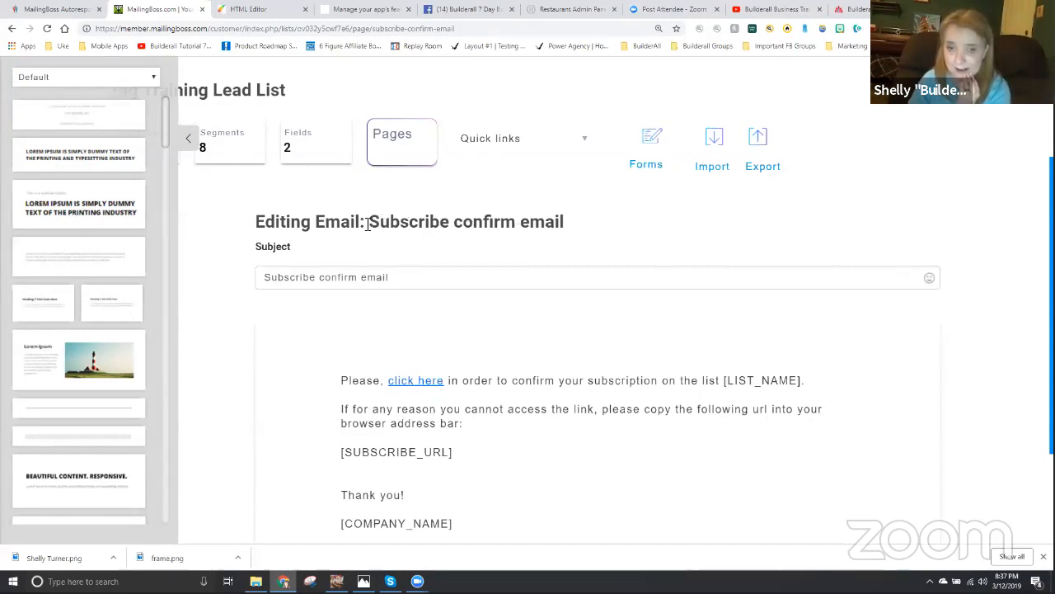
scroll(503, 429, down, 2)
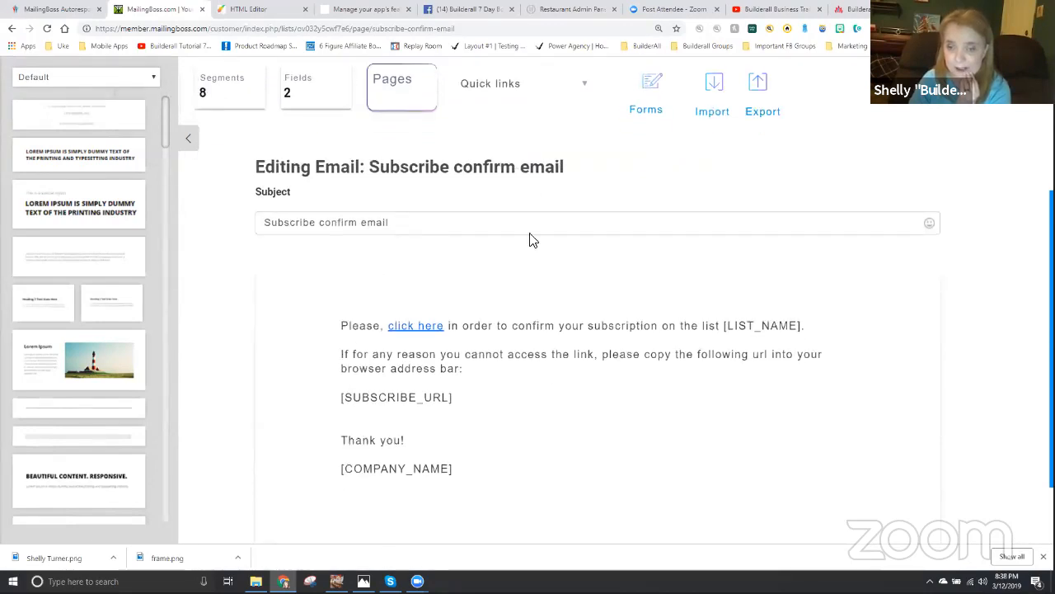
mouse_move(409, 327)
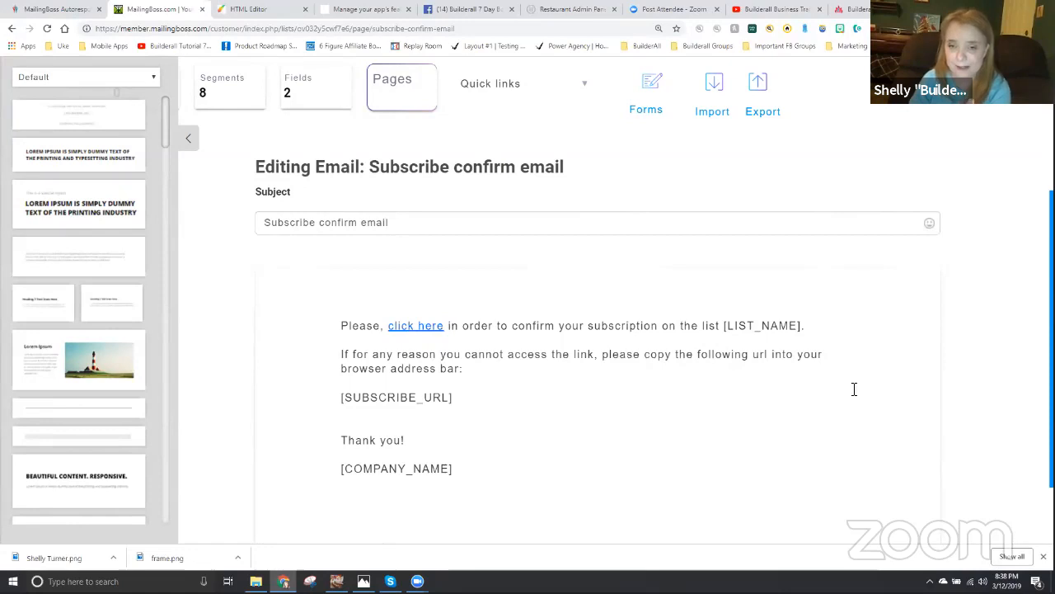
scroll(634, 467, down, 1)
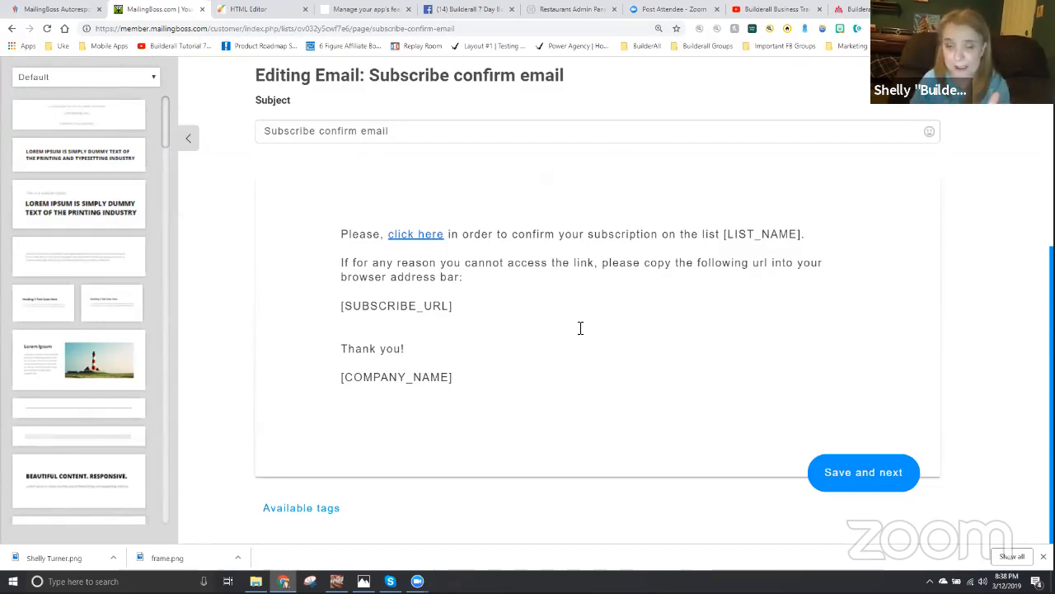
click(855, 476)
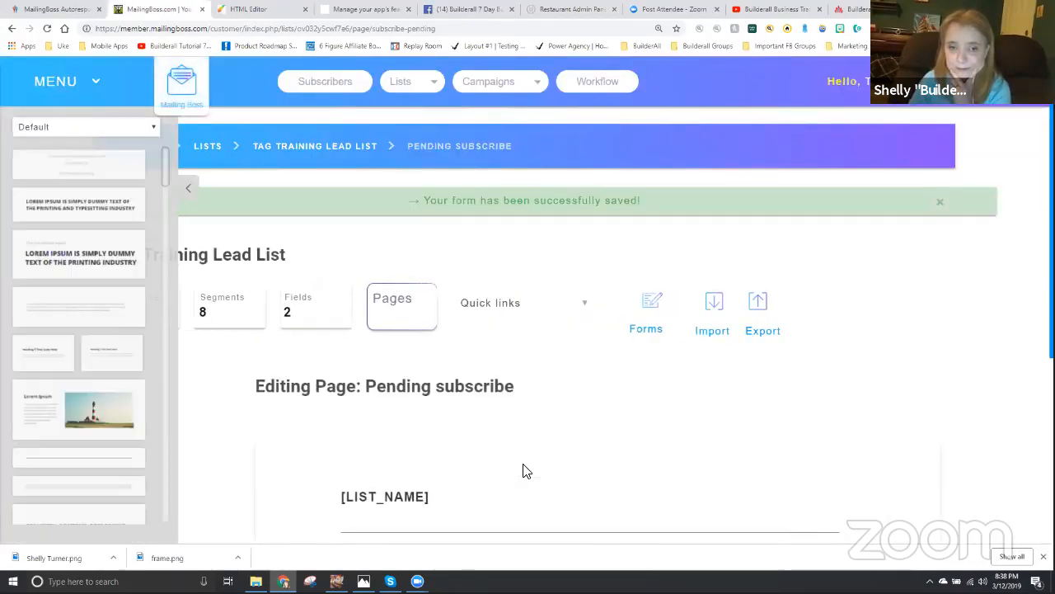
- Review the default "Pending subscribe" page of the lead list and save it to continue
scroll(480, 429, down, 2)
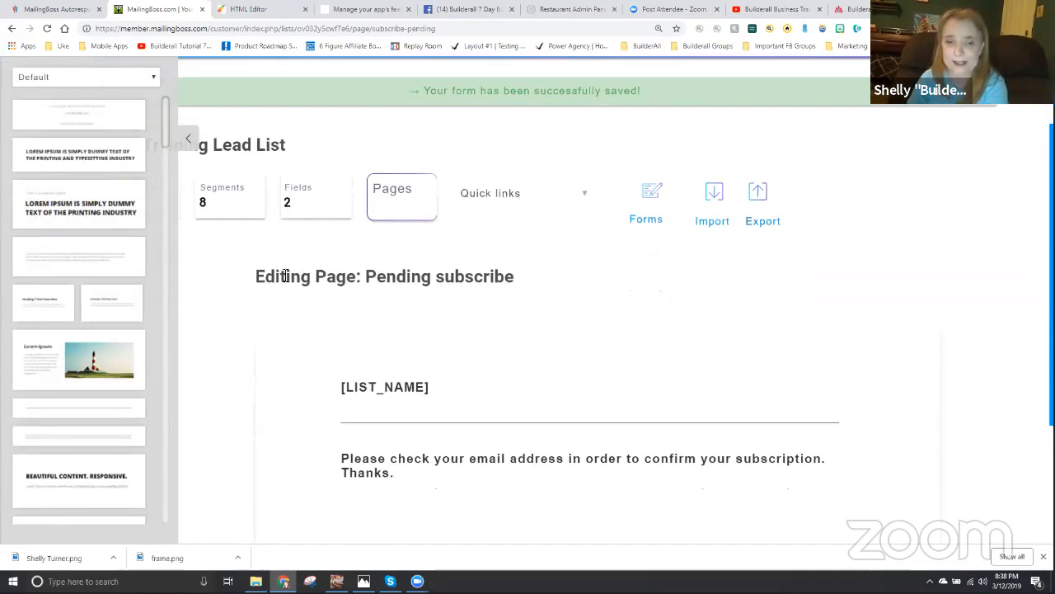
drag(366, 275, 515, 277)
scroll(597, 367, down, 2)
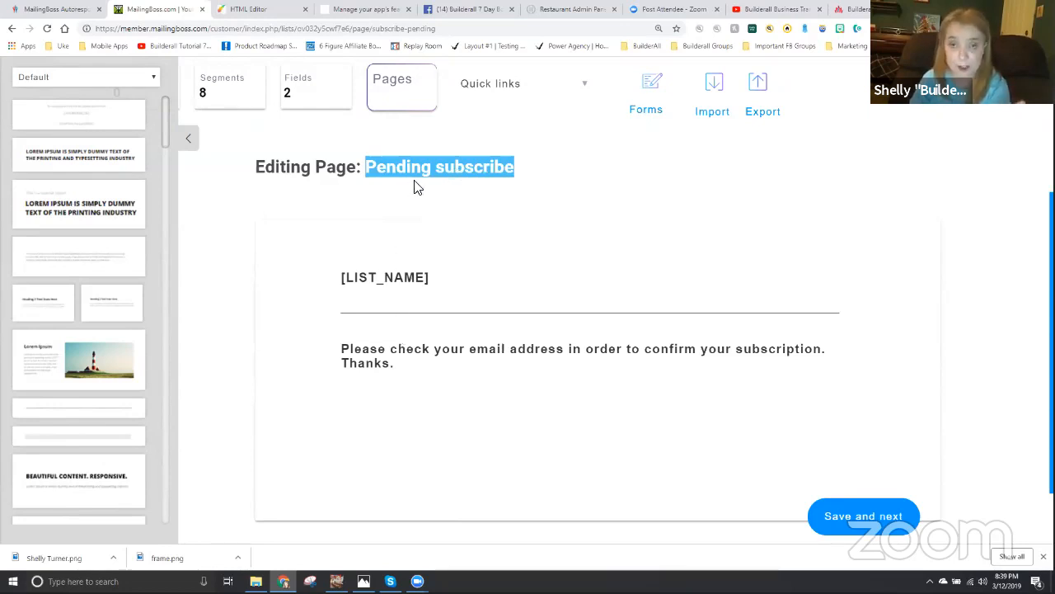
click(851, 516)
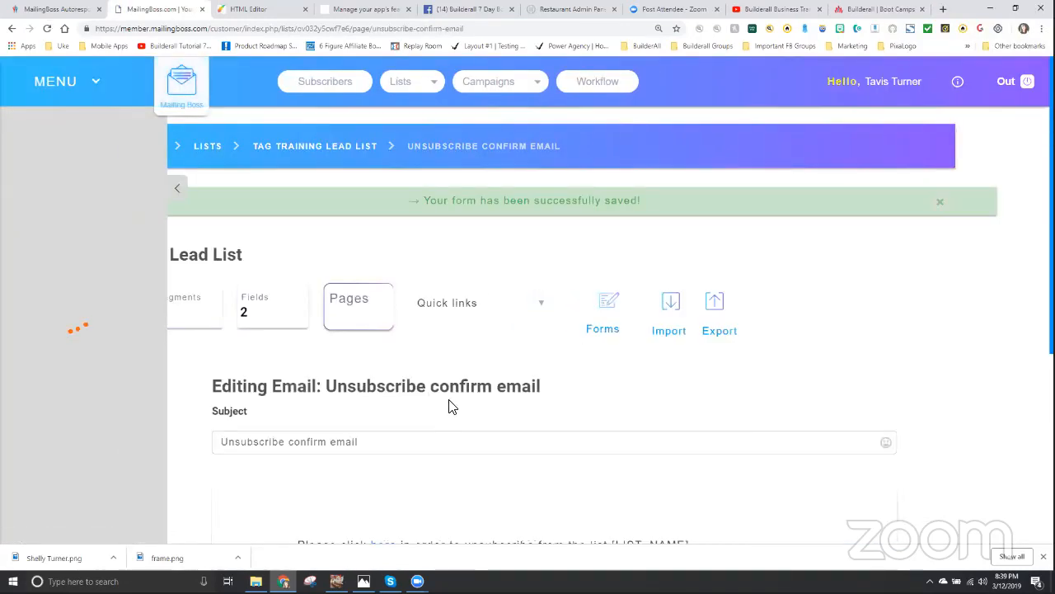
- Review the default "Unsubscribe confirm email" content and save it to continue to the welcome email
scroll(431, 343, down, 2)
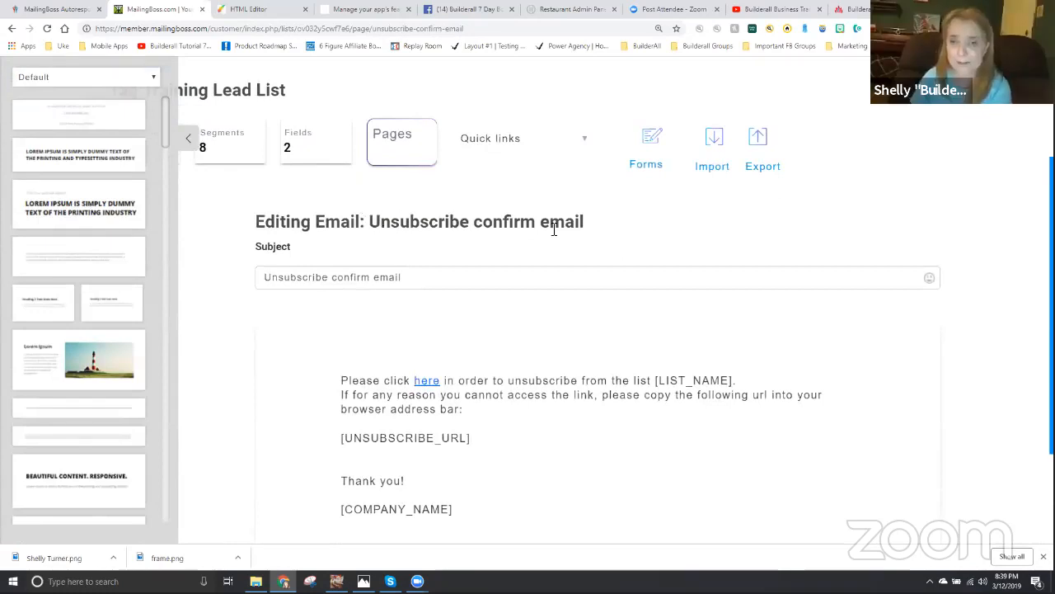
scroll(554, 229, down, 1)
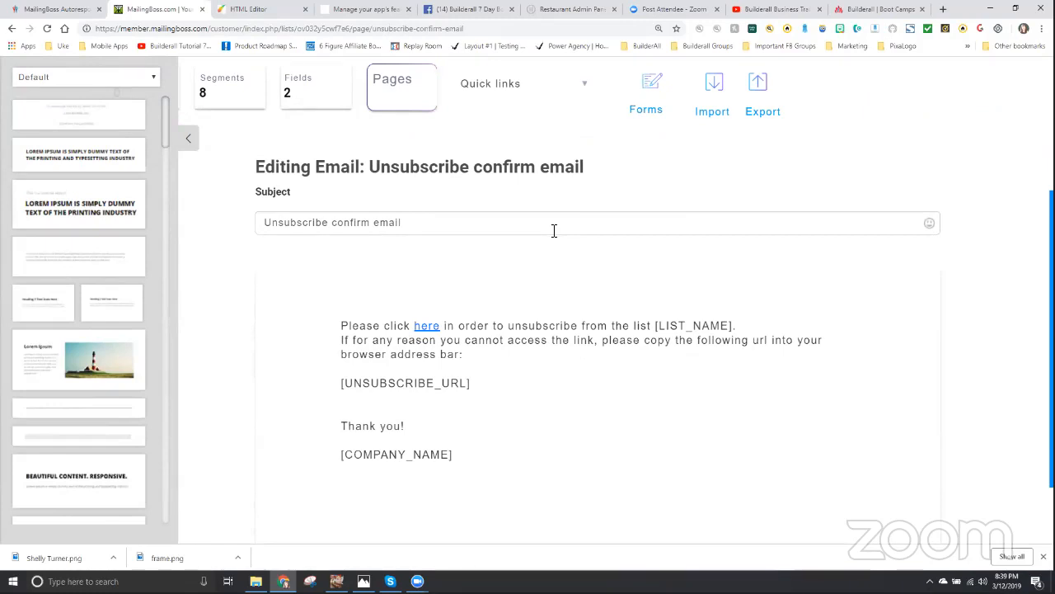
mouse_move(427, 328)
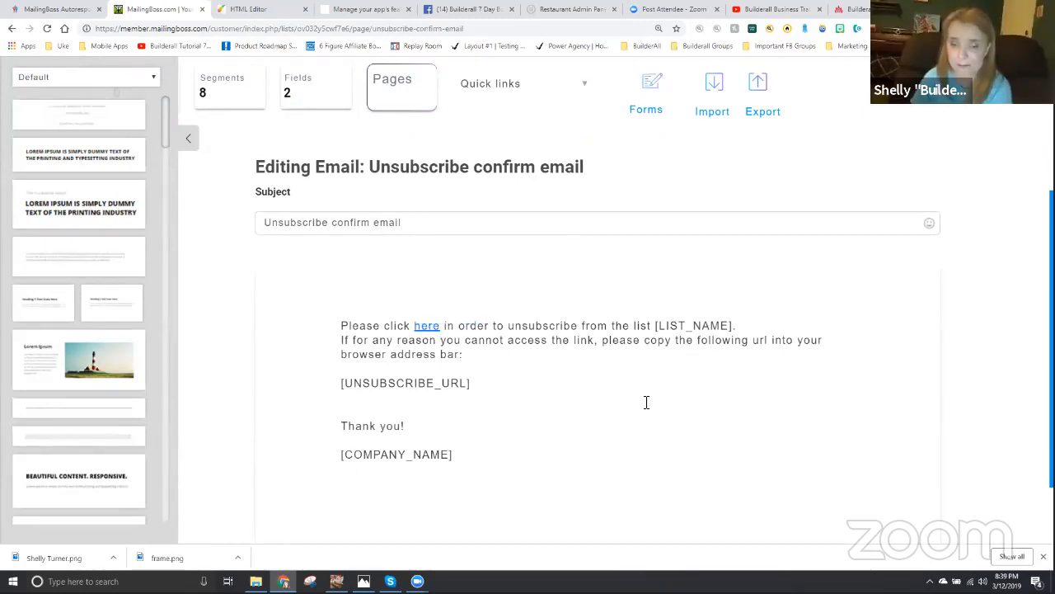
scroll(468, 301, down, 1)
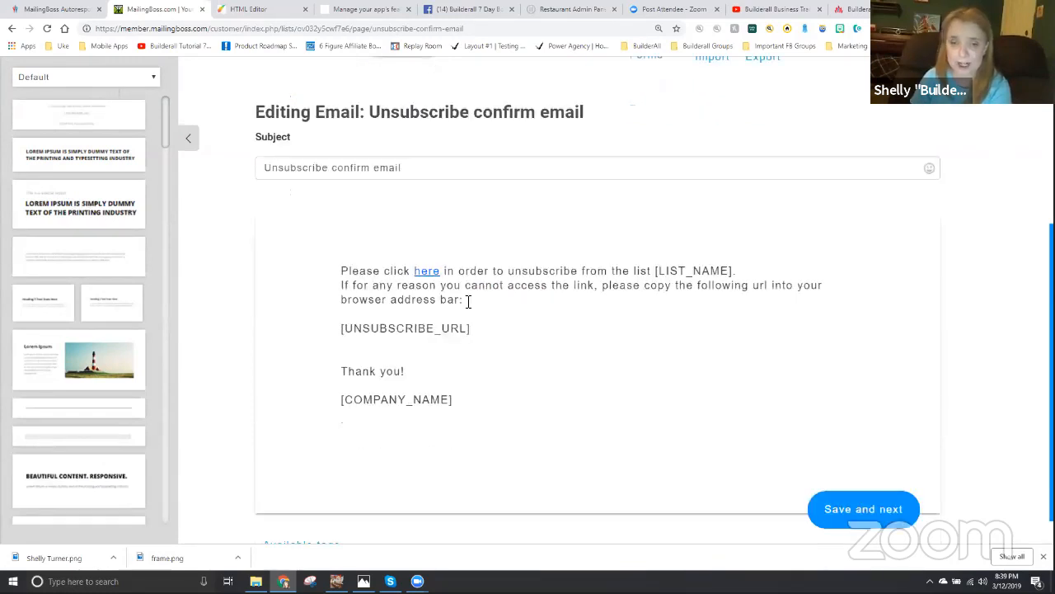
scroll(676, 445, down, 1)
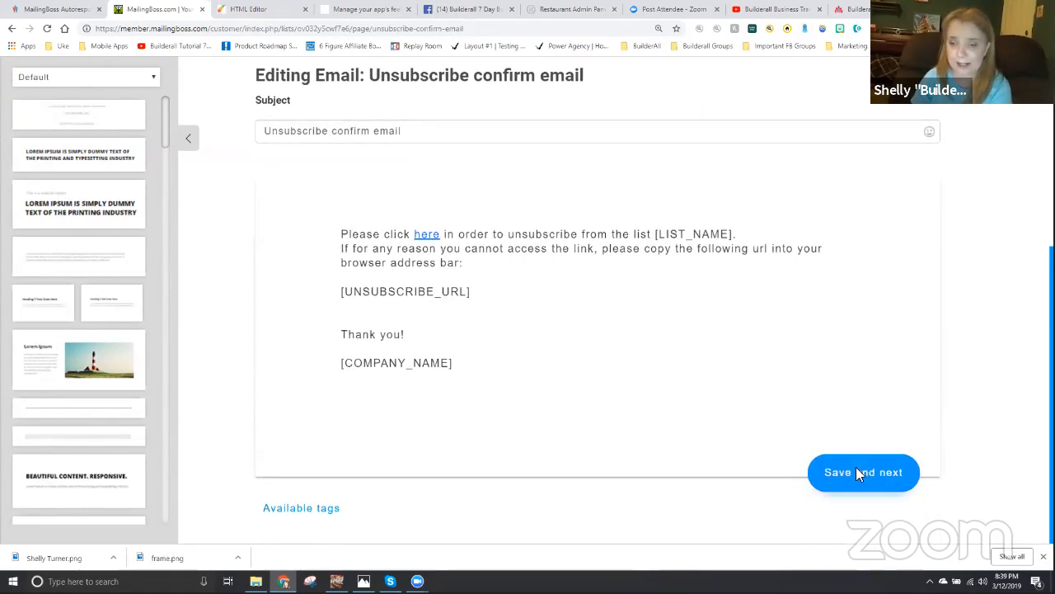
click(855, 471)
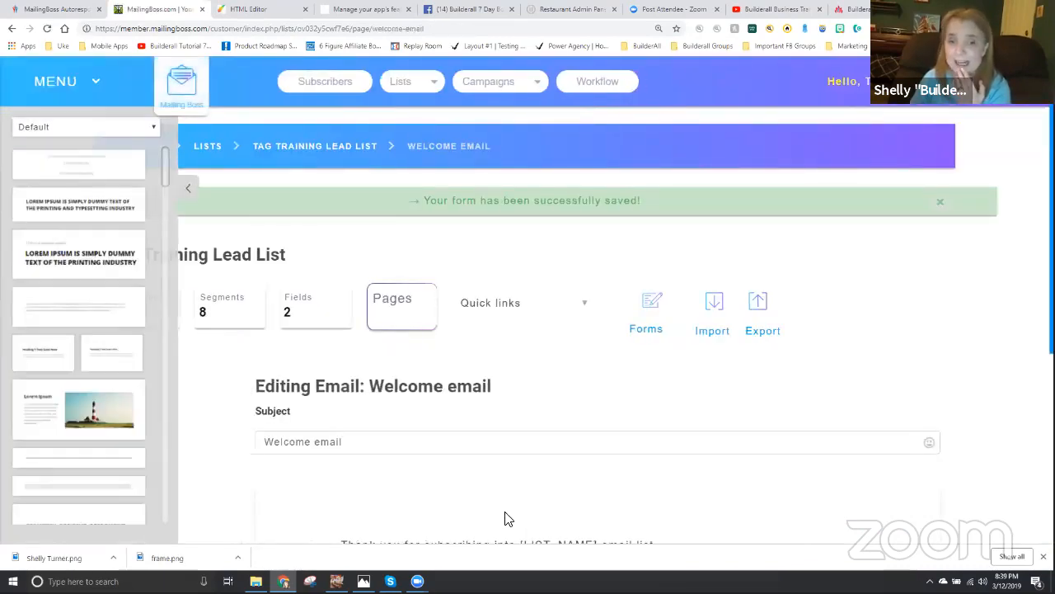
- Review the default "Welcome email" content and save it to finish the lead list's setup pages
scroll(429, 379, down, 2)
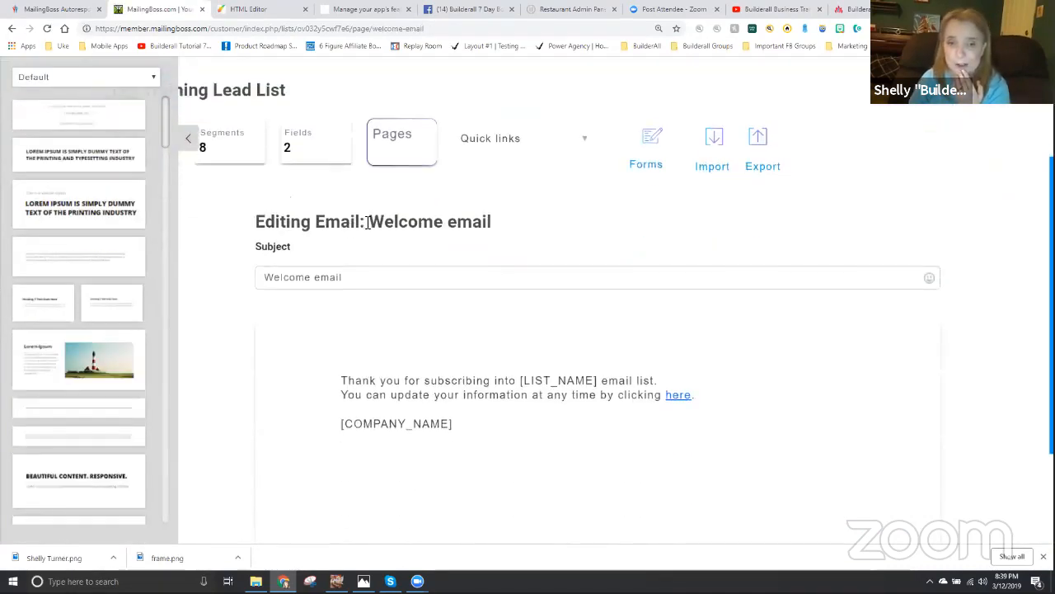
drag(369, 221, 493, 221)
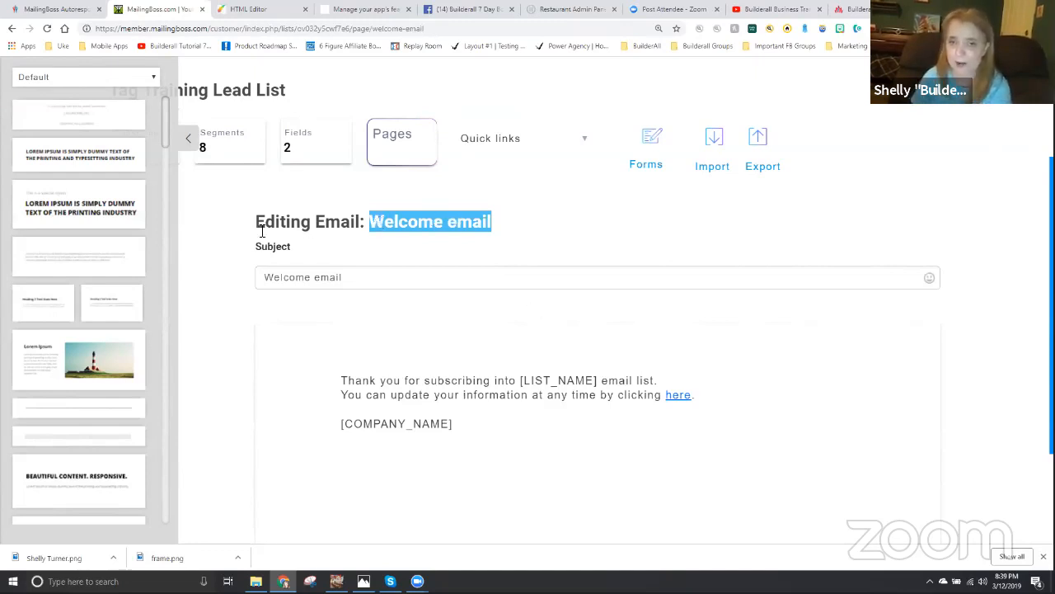
scroll(698, 412, down, 1)
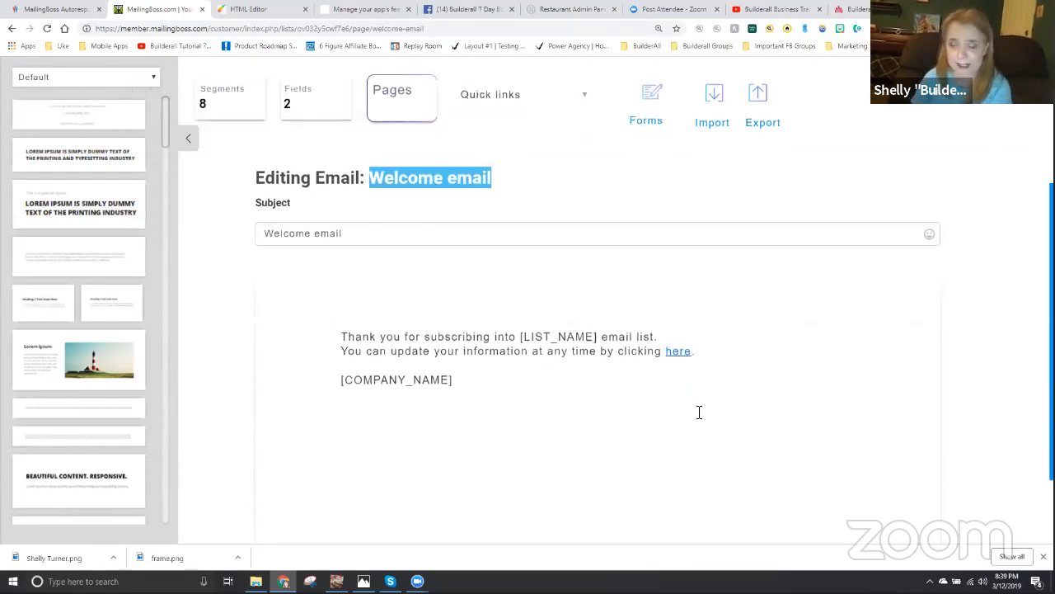
scroll(742, 429, down, 2)
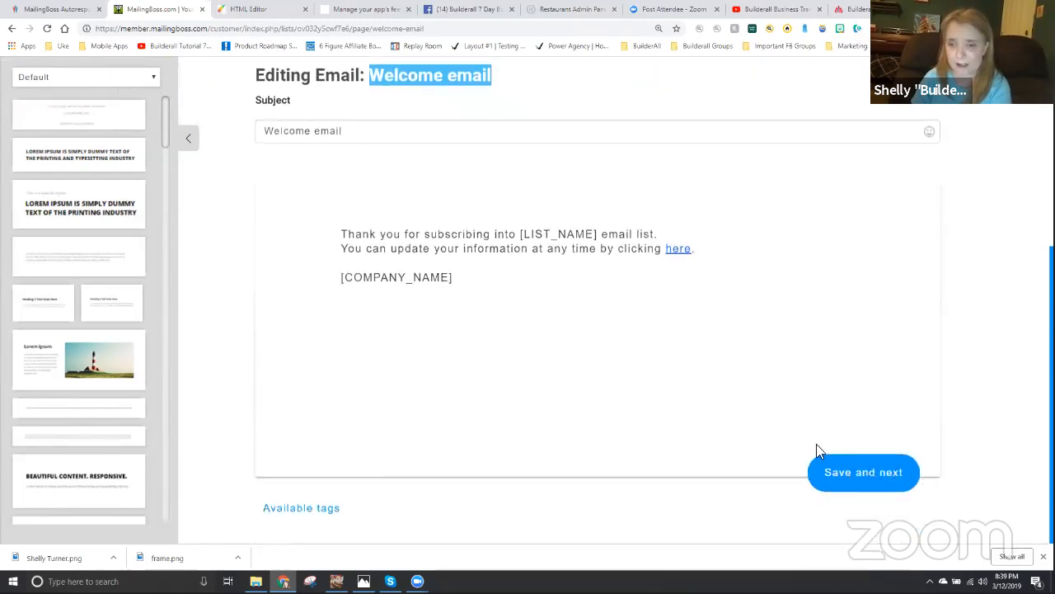
click(871, 478)
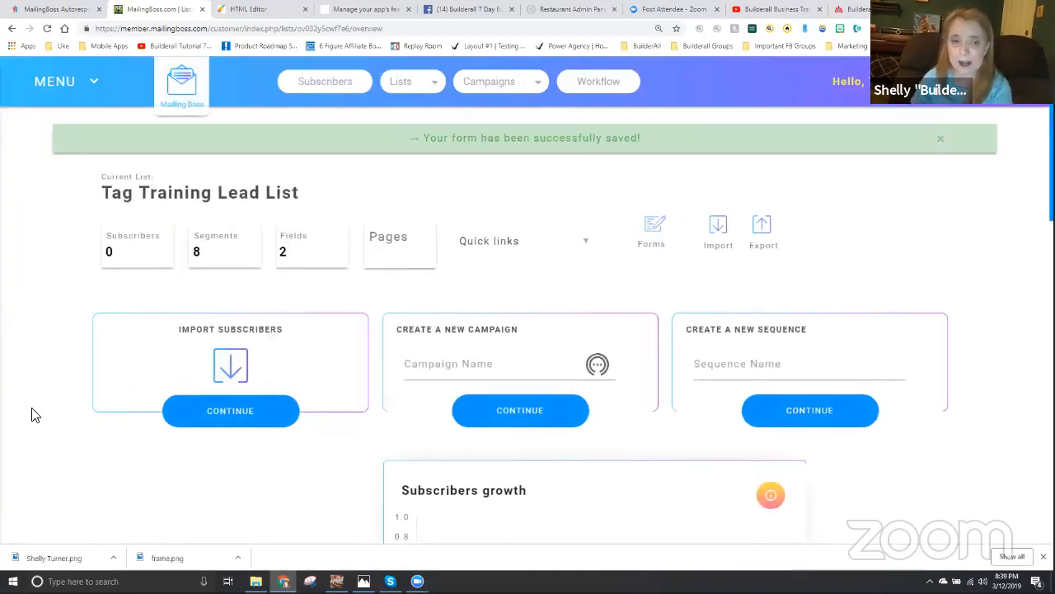
- In the Tag Training Lead List's fields, set the sort order to 2 for Email and 1 for First name
drag(97, 196, 310, 207)
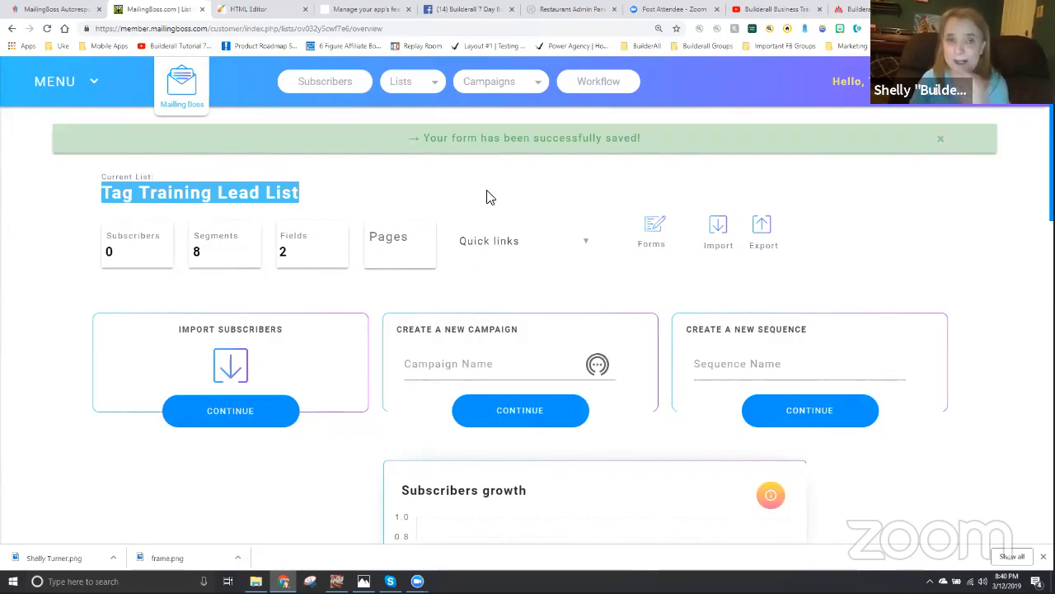
click(311, 234)
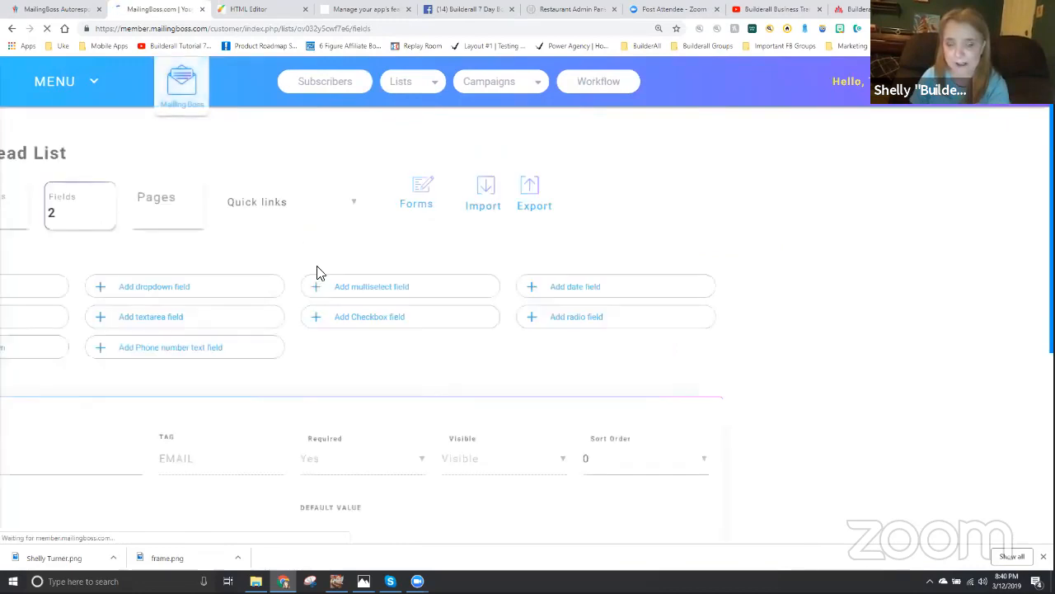
scroll(417, 377, down, 3)
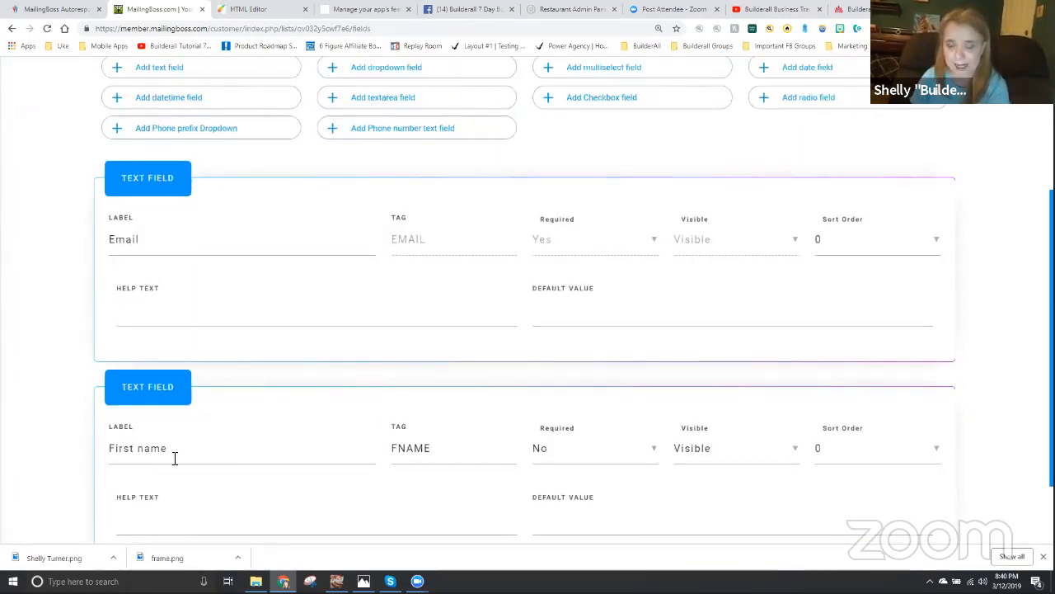
scroll(221, 477, down, 2)
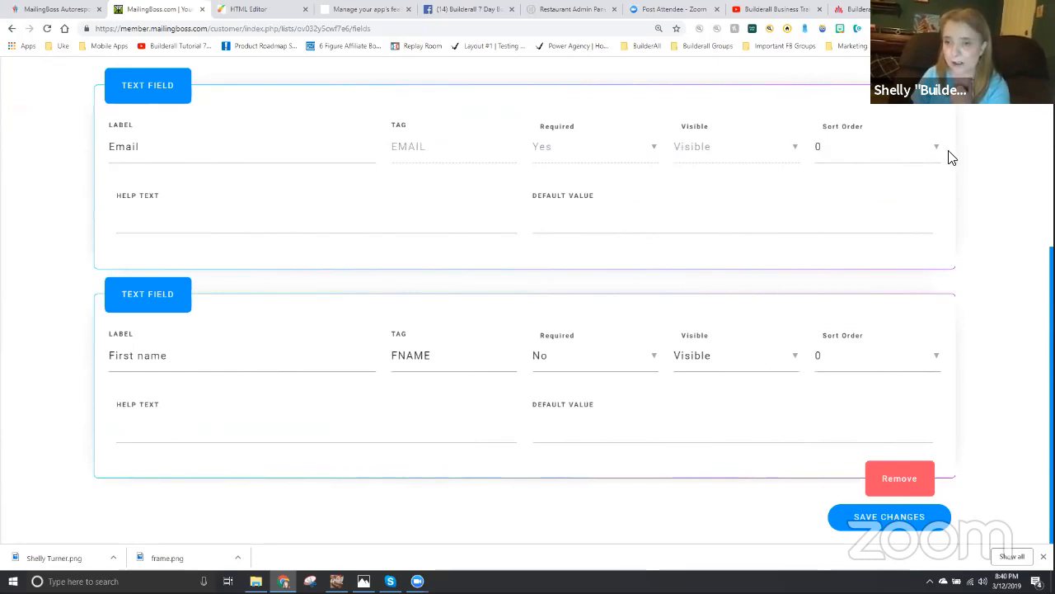
click(853, 156)
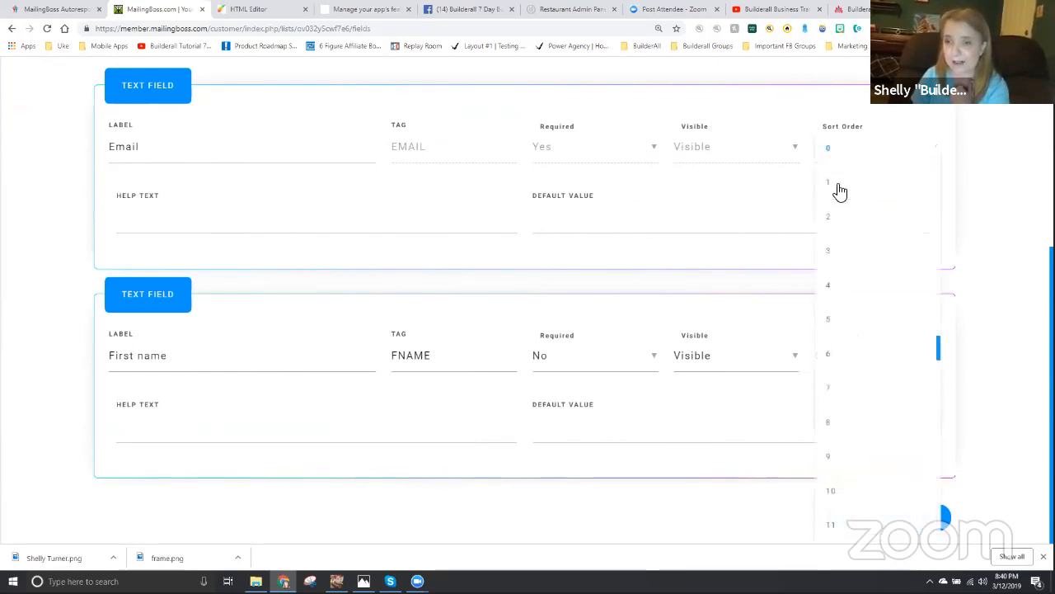
click(838, 221)
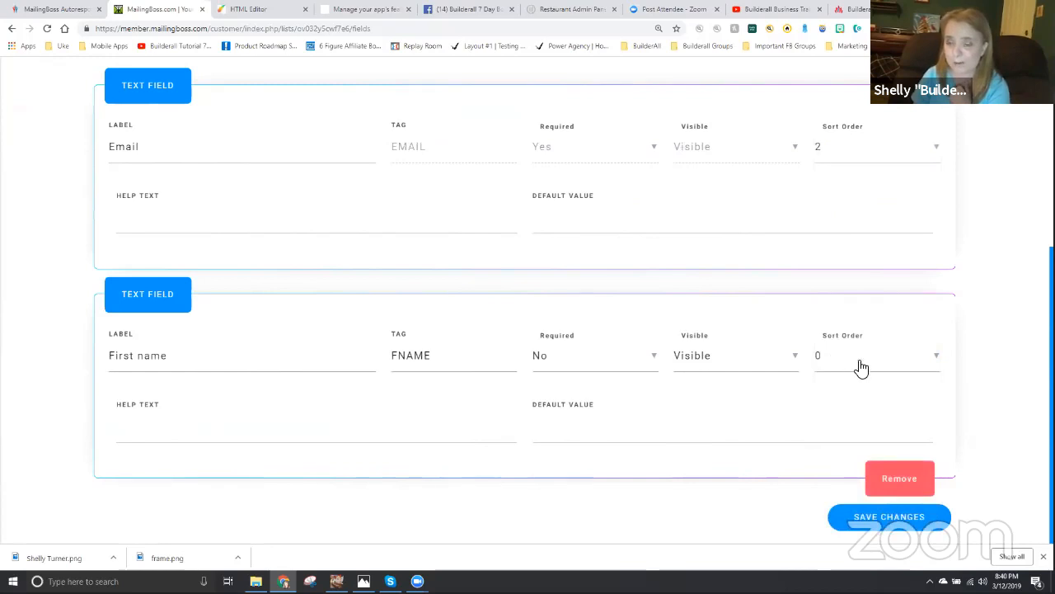
click(860, 368)
click(842, 392)
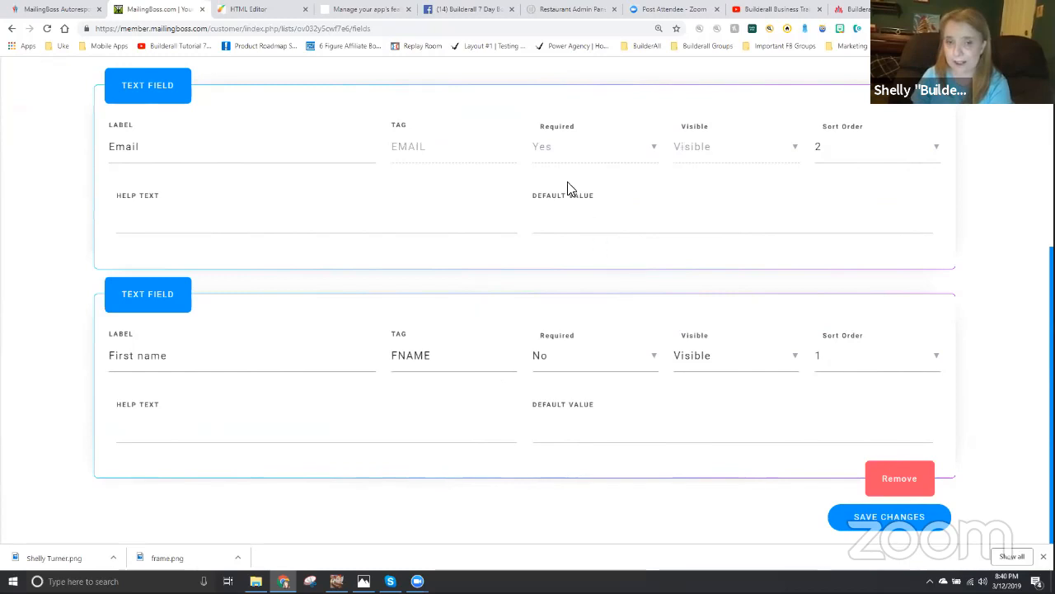
- Make the First name field required and save the field changes
click(554, 365)
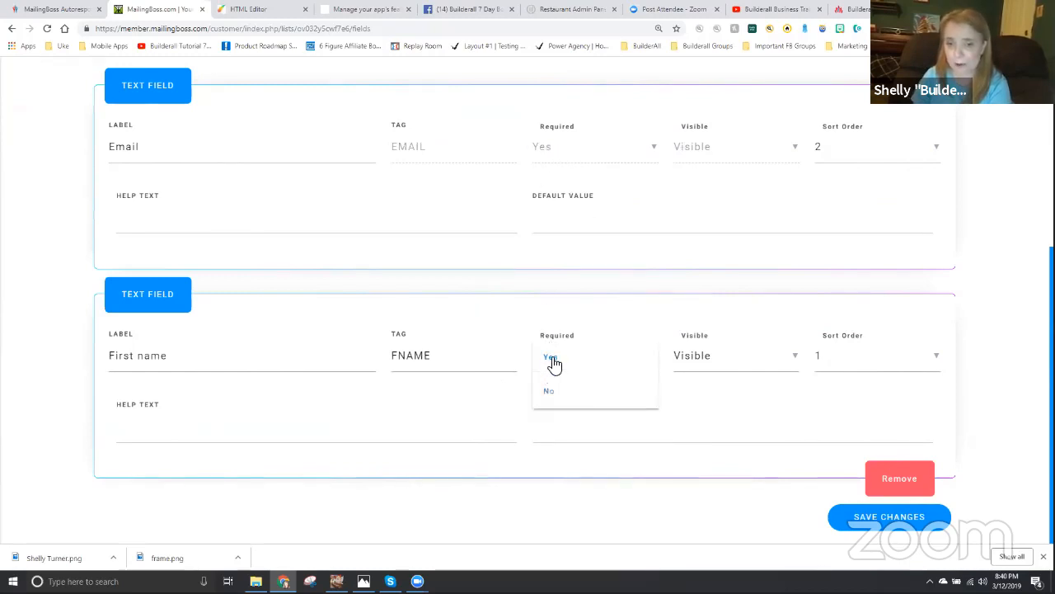
click(550, 358)
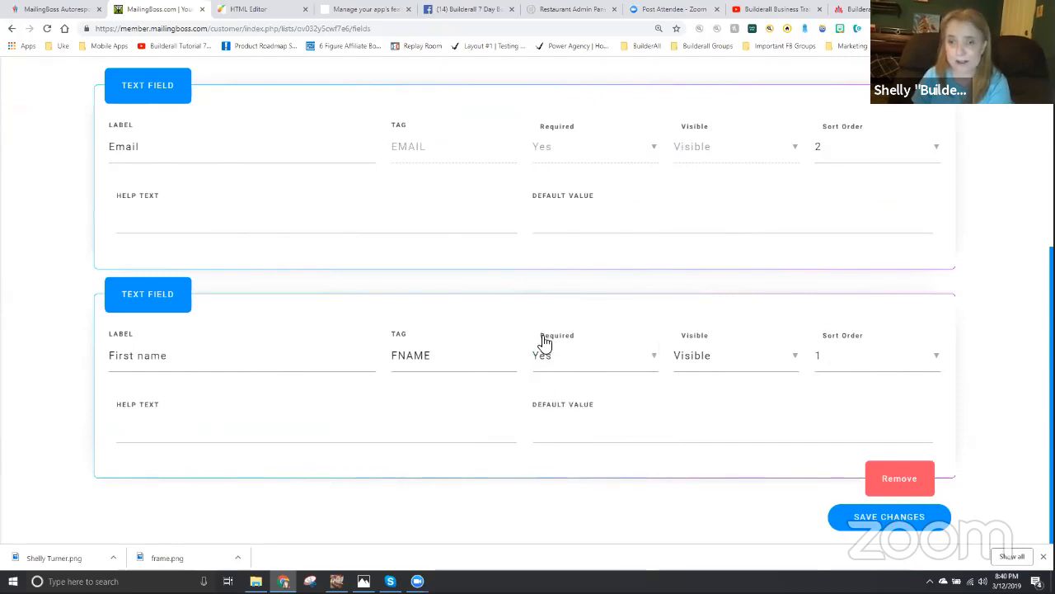
click(882, 518)
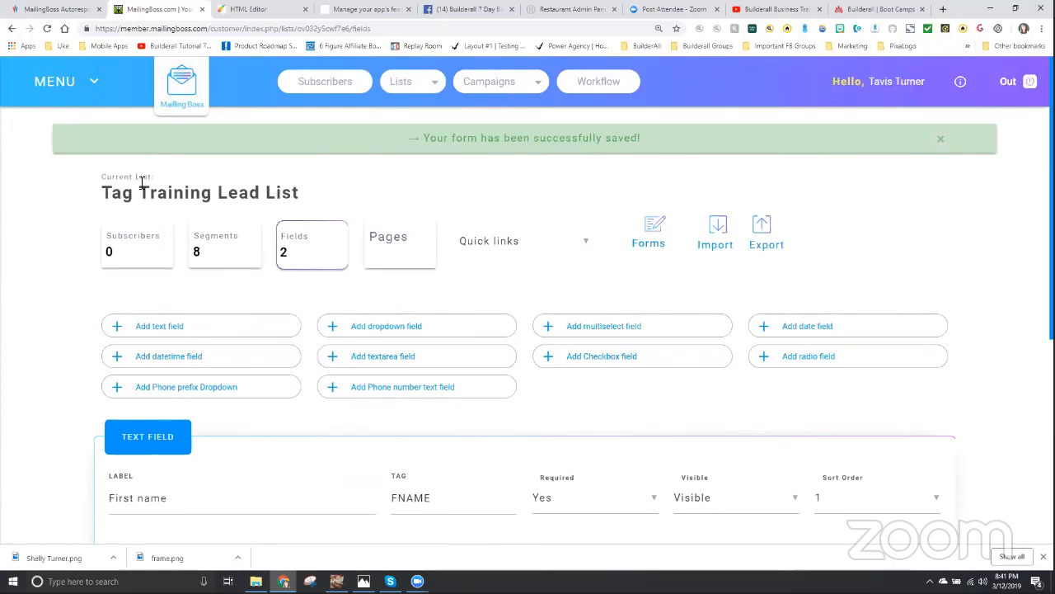
- Return to the MailingBoss dashboard and name a new subscriber list "Tag Training Customer List"
click(186, 87)
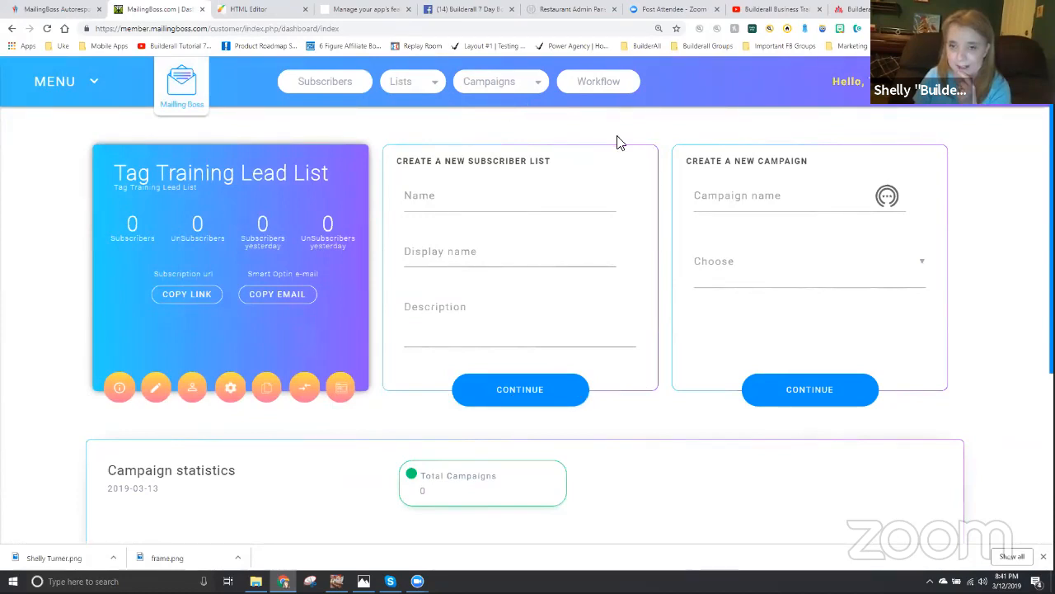
click(443, 199)
text(Tag T)
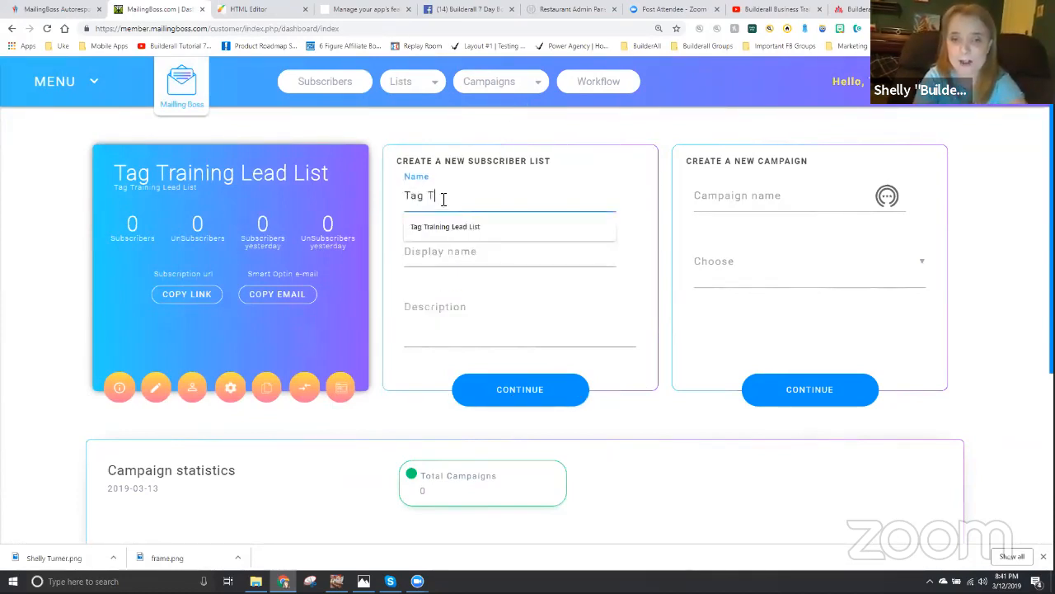
text(raining Customer List)
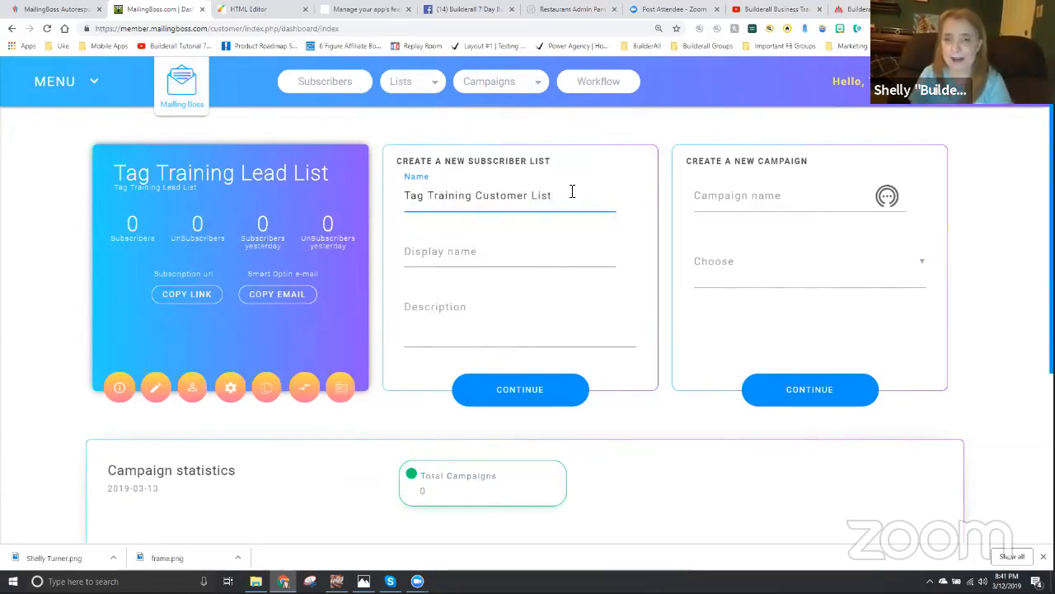
- Copy the customer list's name into its display name and description, and continue to its general data
drag(572, 193, 384, 205)
key(ctrl+c)
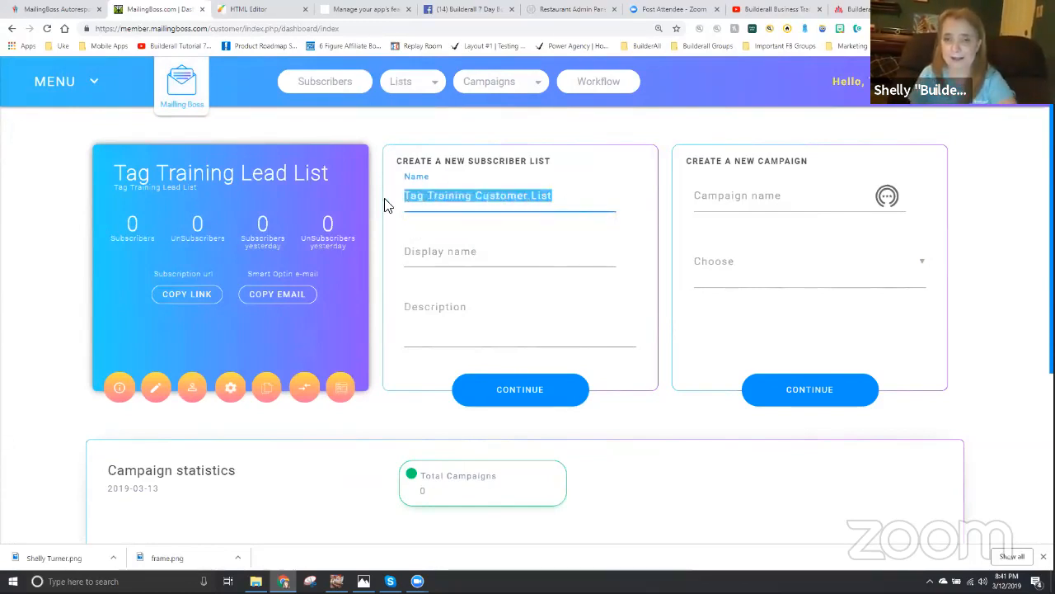
click(450, 256)
key(ctrl+v)
click(450, 302)
key(ctrl+v)
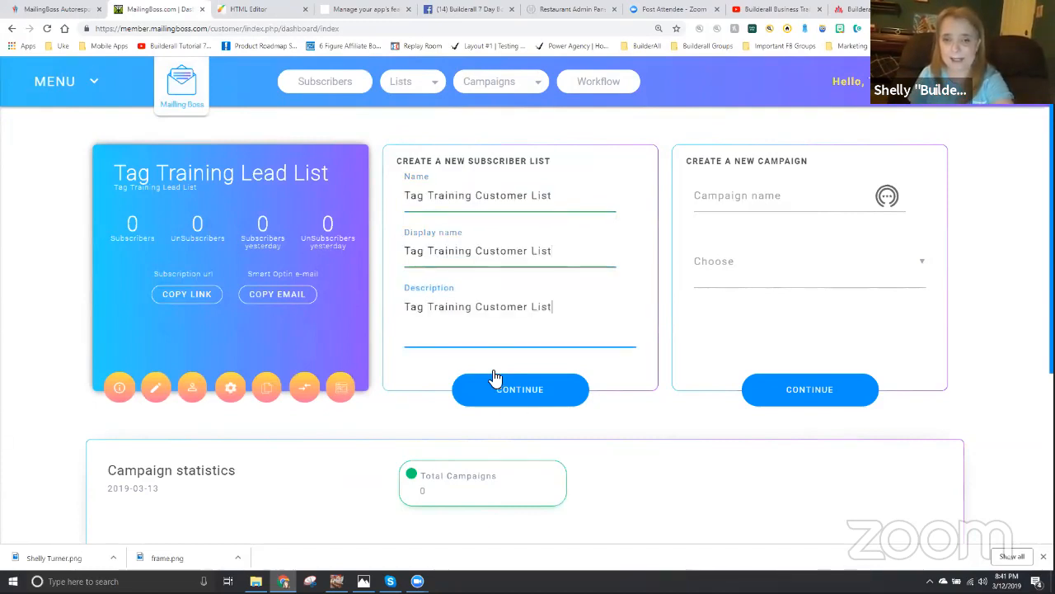
click(516, 394)
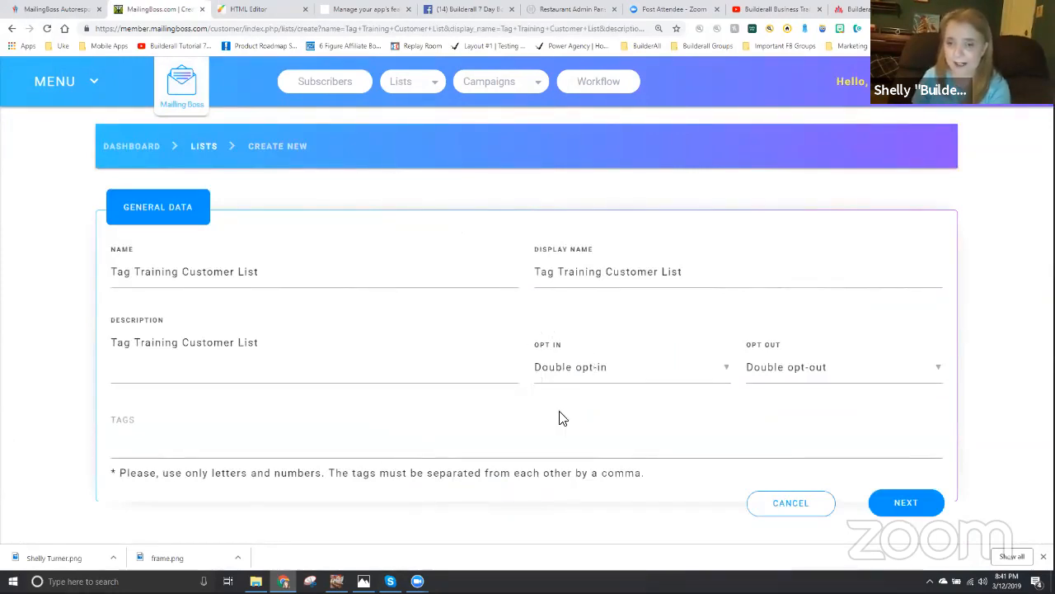
- Set the customer list's opt-out to Single opt-out and save its general data
click(787, 367)
click(780, 409)
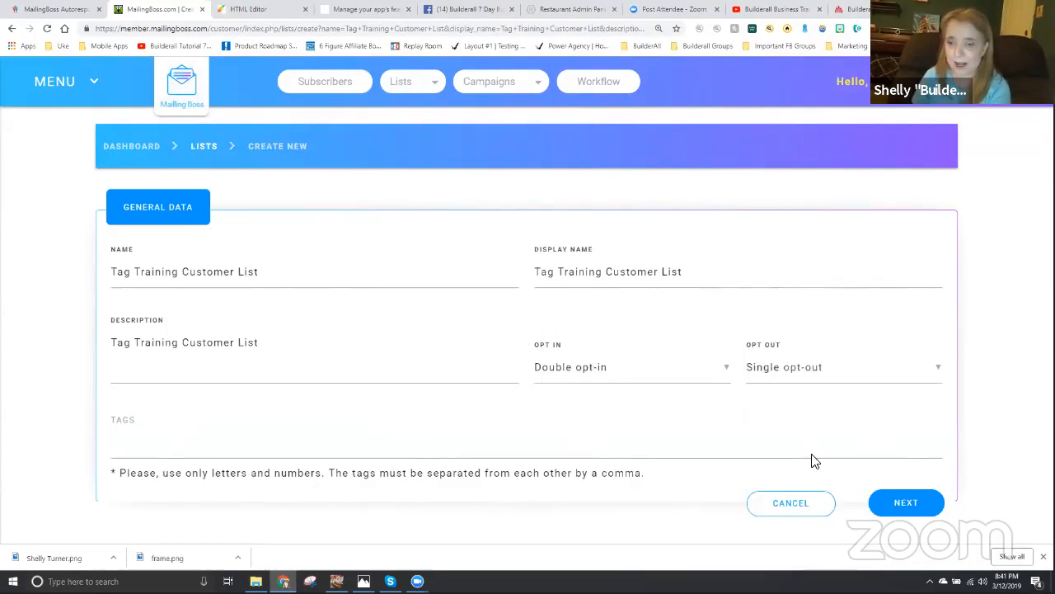
click(903, 505)
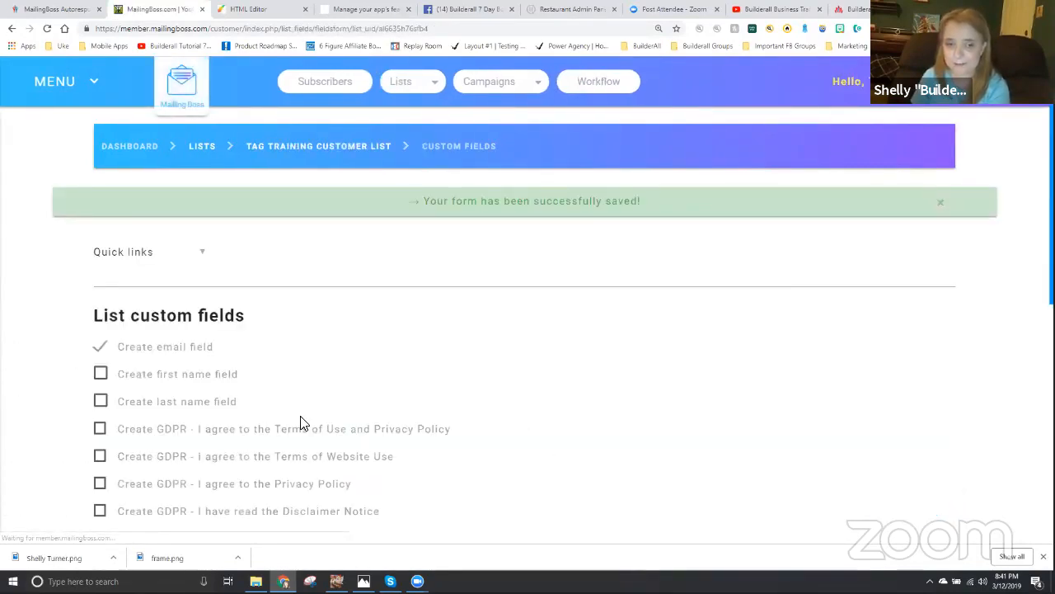
- Add the first name field to the customer list's custom fields and save them
click(100, 373)
scroll(462, 411, down, 3)
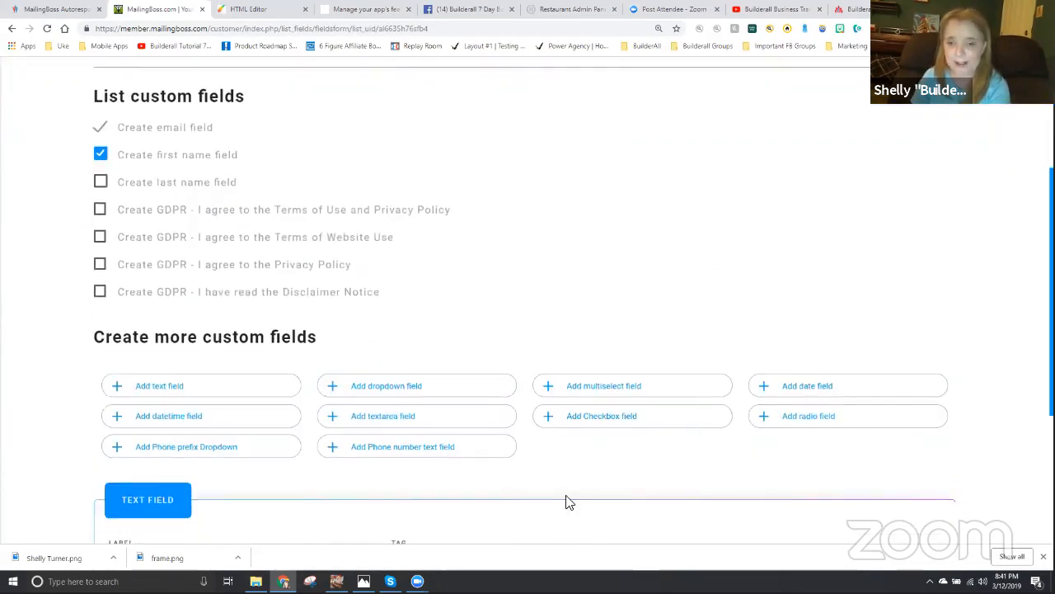
scroll(782, 488, down, 3)
click(891, 493)
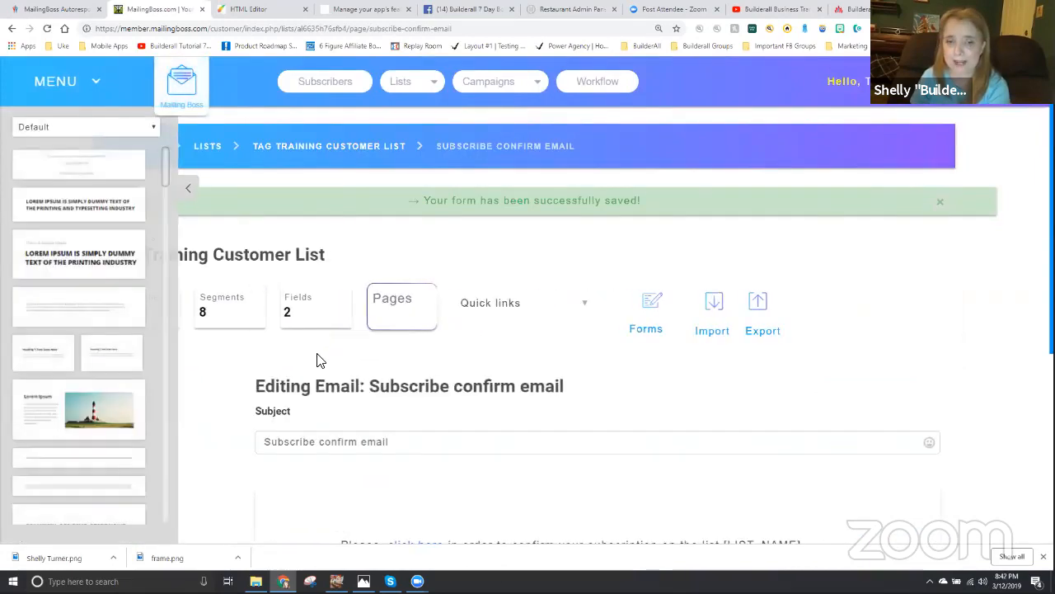
- Accept the default subscribe confirm, pending subscribe, unsubscribe confirm and welcome email content for the customer list, saving each through to the list overview
scroll(477, 399, down, 2)
scroll(630, 417, down, 2)
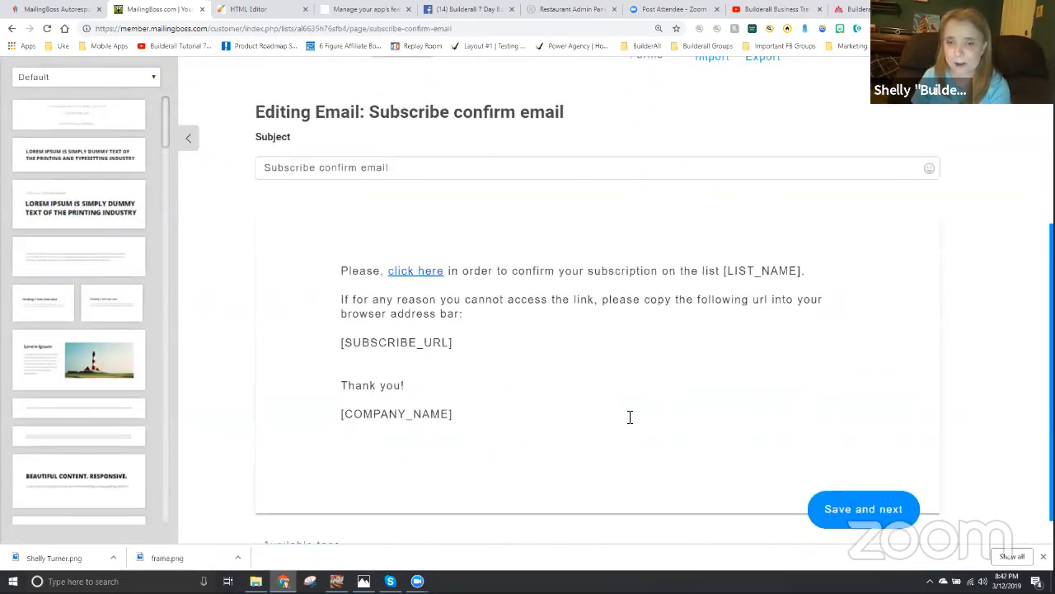
click(841, 480)
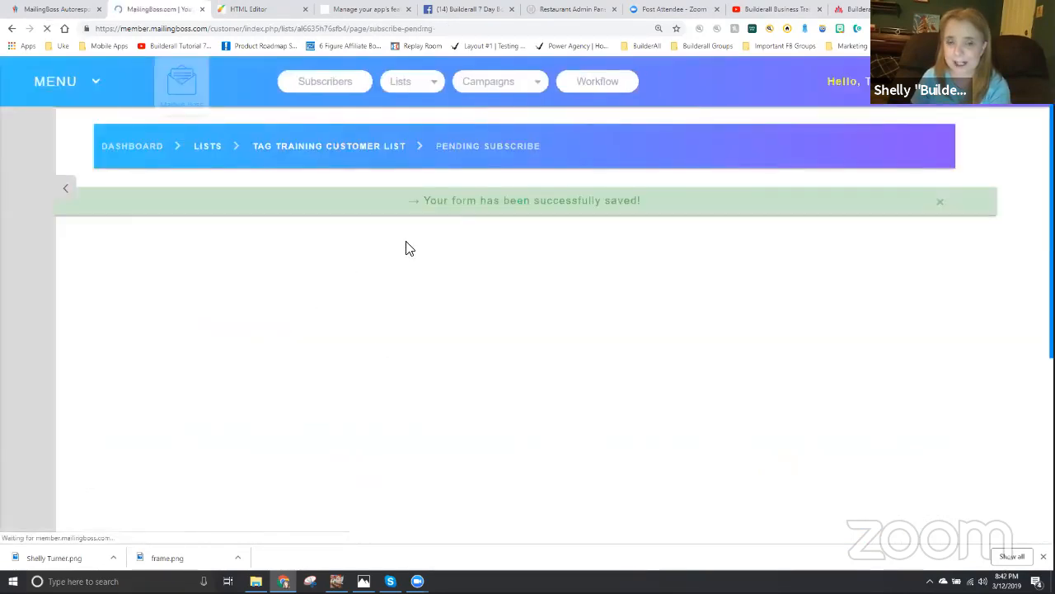
scroll(475, 395, down, 4)
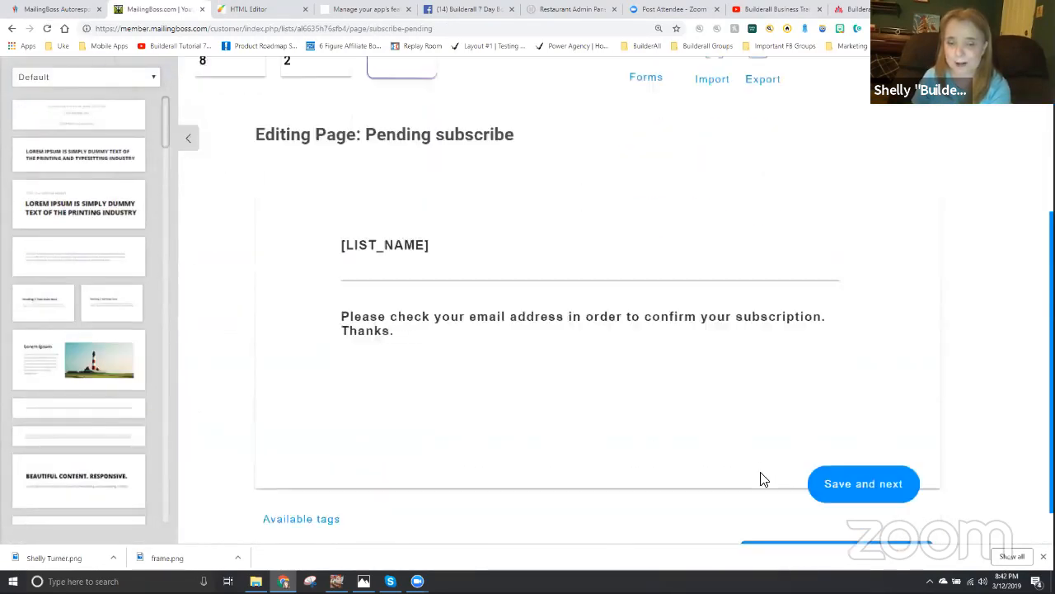
click(866, 437)
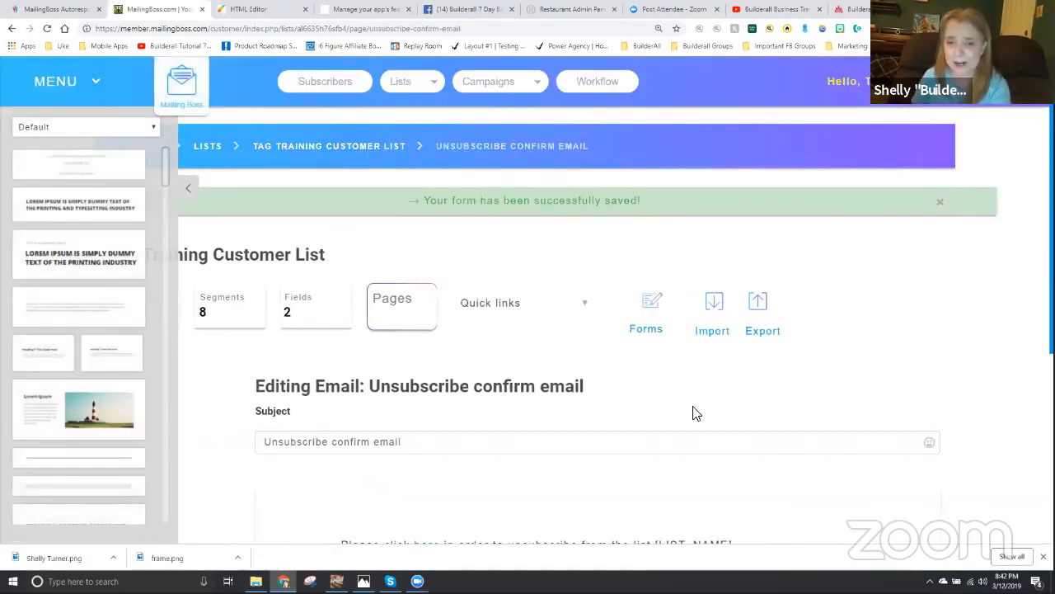
scroll(693, 413, down, 4)
click(884, 482)
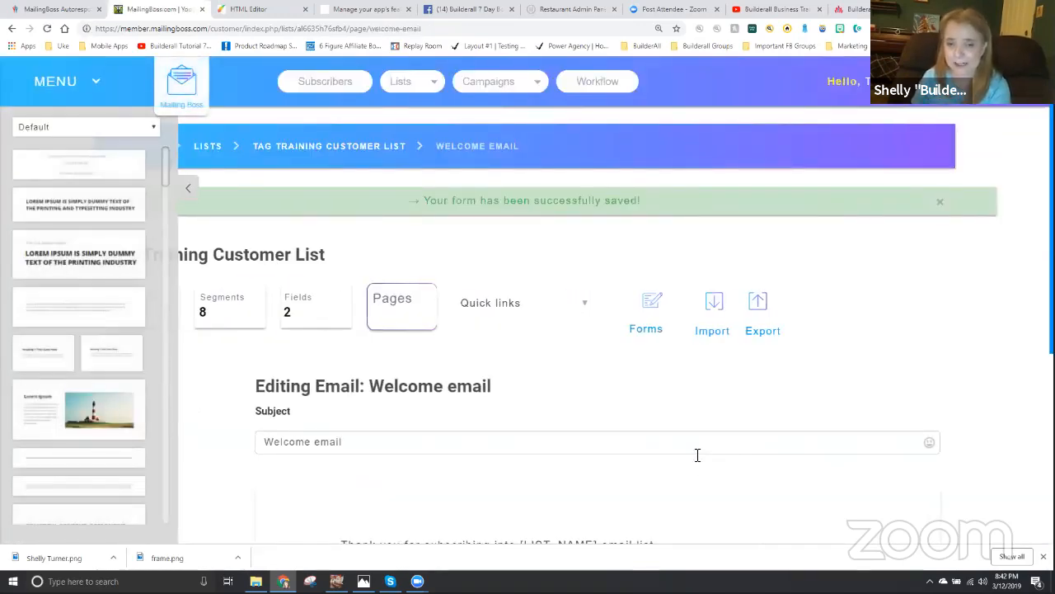
scroll(697, 454, down, 4)
click(844, 485)
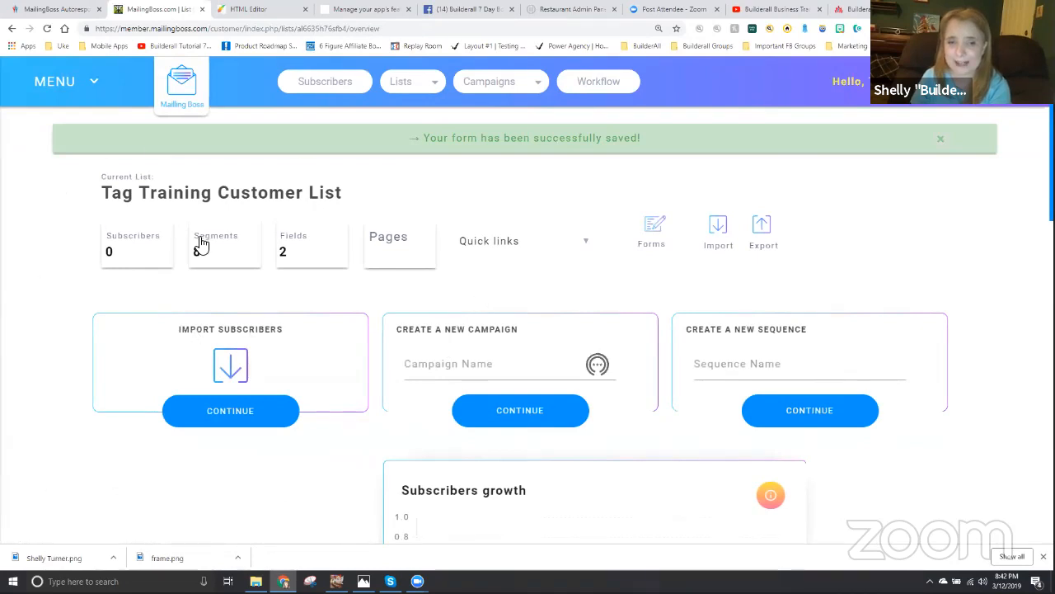
- In the customer list's custom fields, set the sort order of Email to 2 and of First name to 1
click(308, 250)
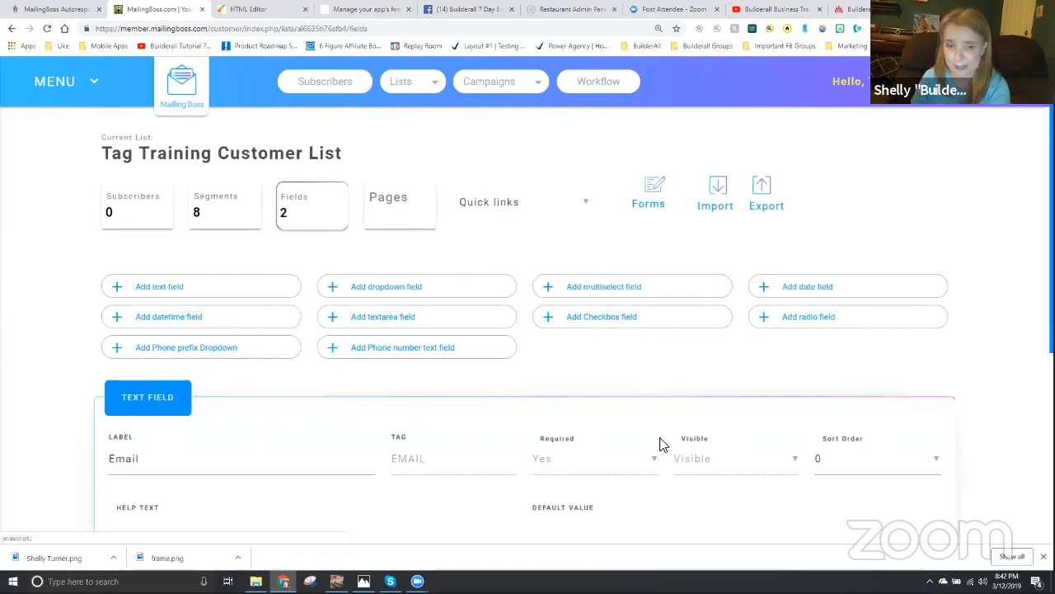
scroll(765, 473, down, 3)
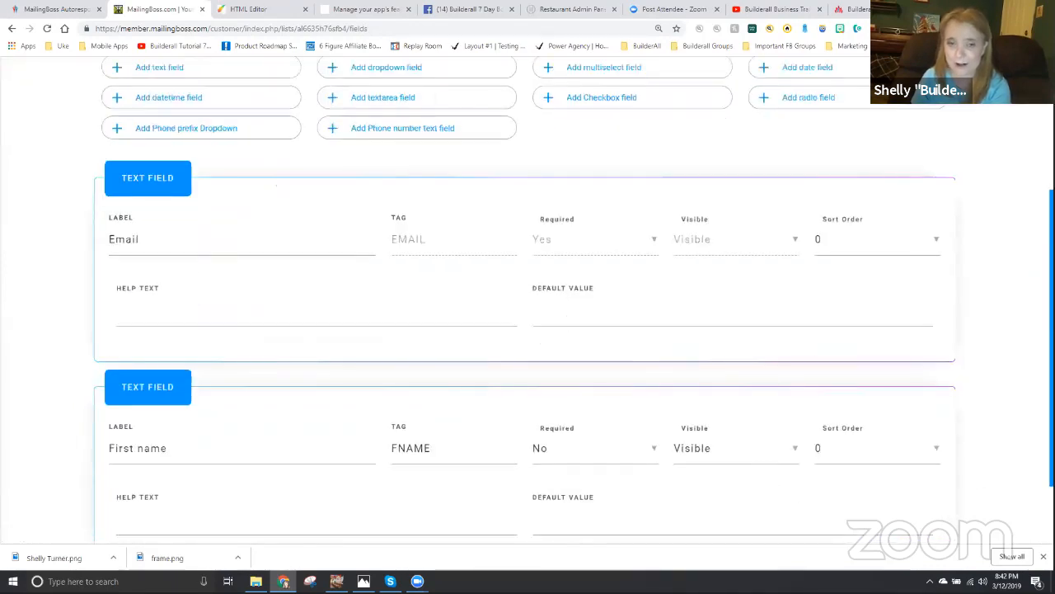
click(882, 246)
click(850, 311)
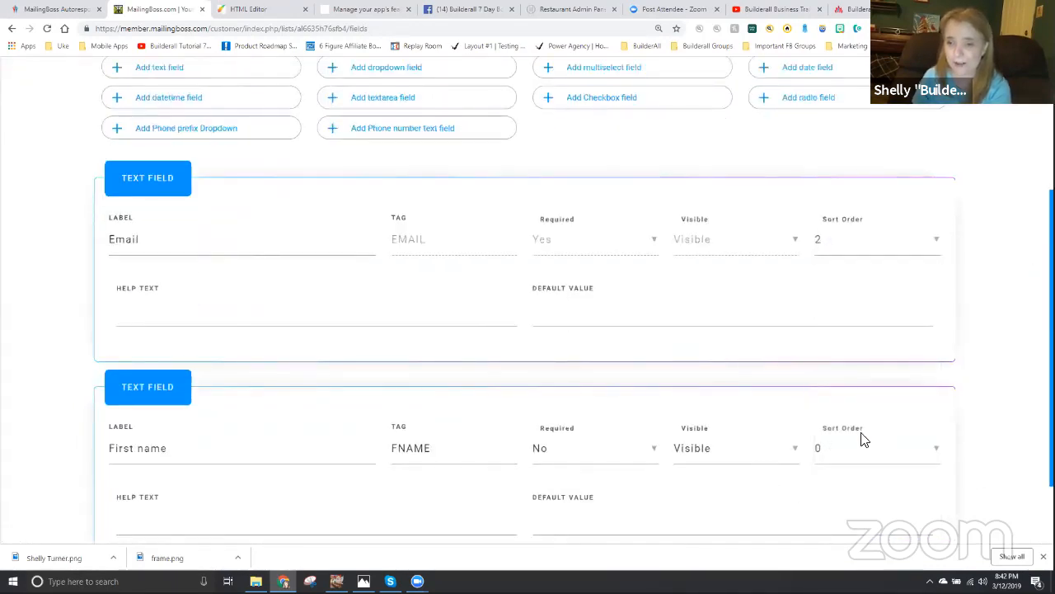
click(862, 457)
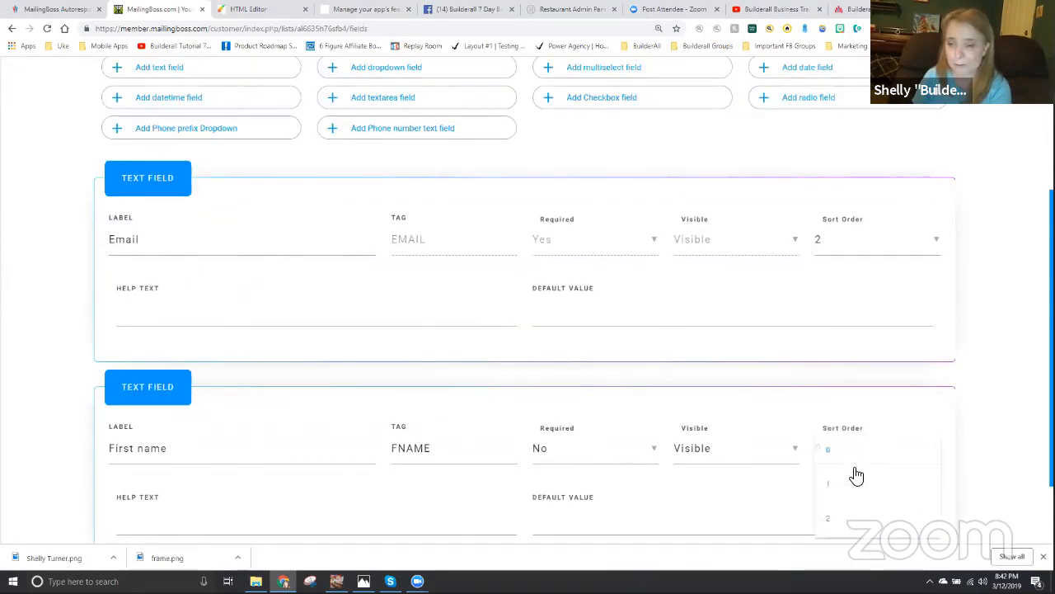
click(848, 480)
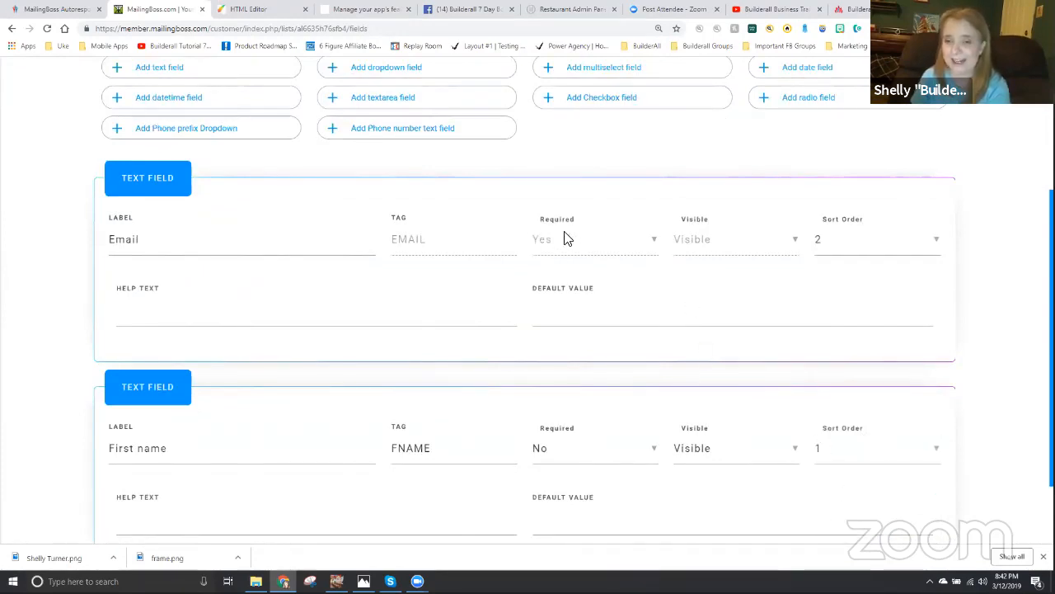
- Make the First name field required and save the customer list's fields
click(577, 451)
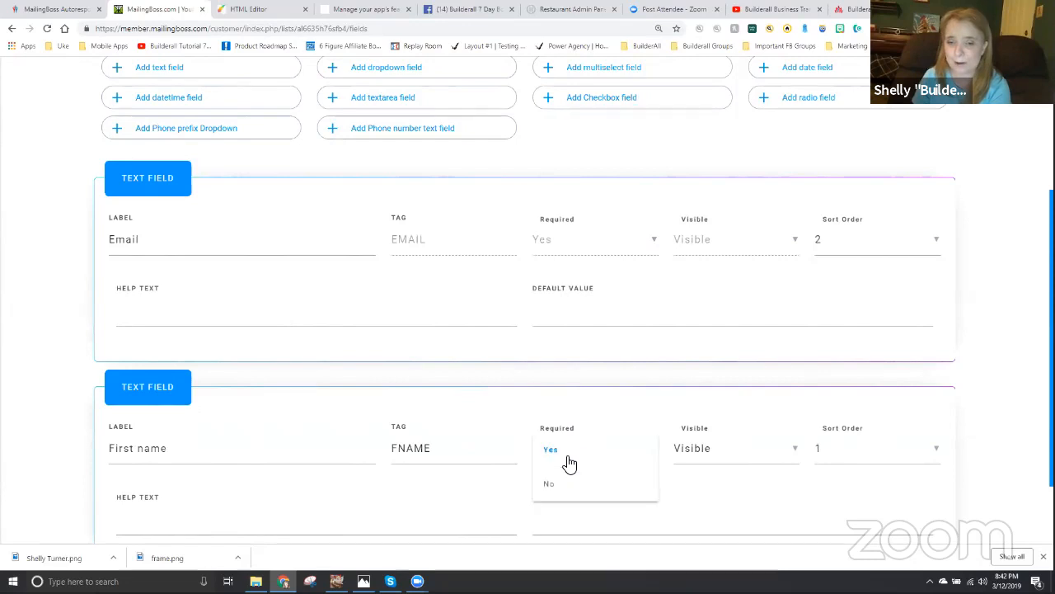
click(566, 460)
scroll(639, 499, down, 2)
click(908, 520)
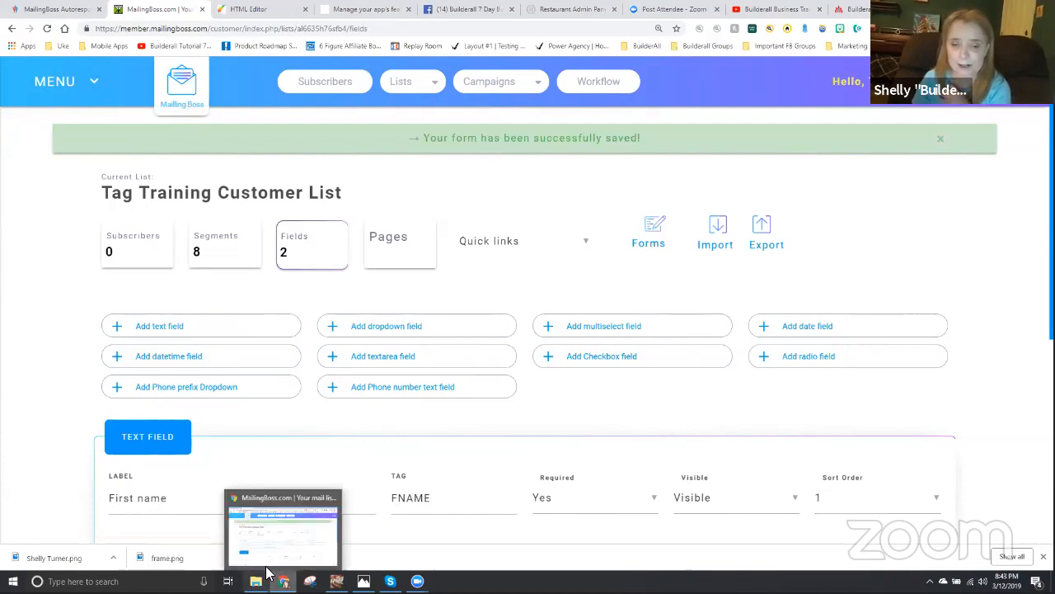
- Switch to the HTML Editor, change the blueprint's "Lists:" heading to "Subscriber Lists:", and save the site
click(249, 9)
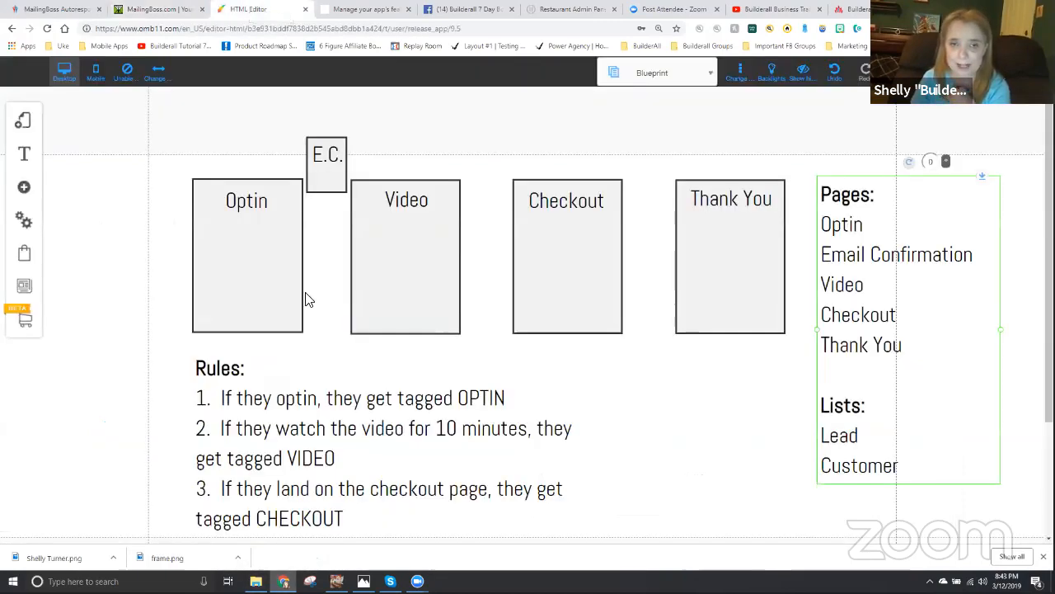
click(824, 405)
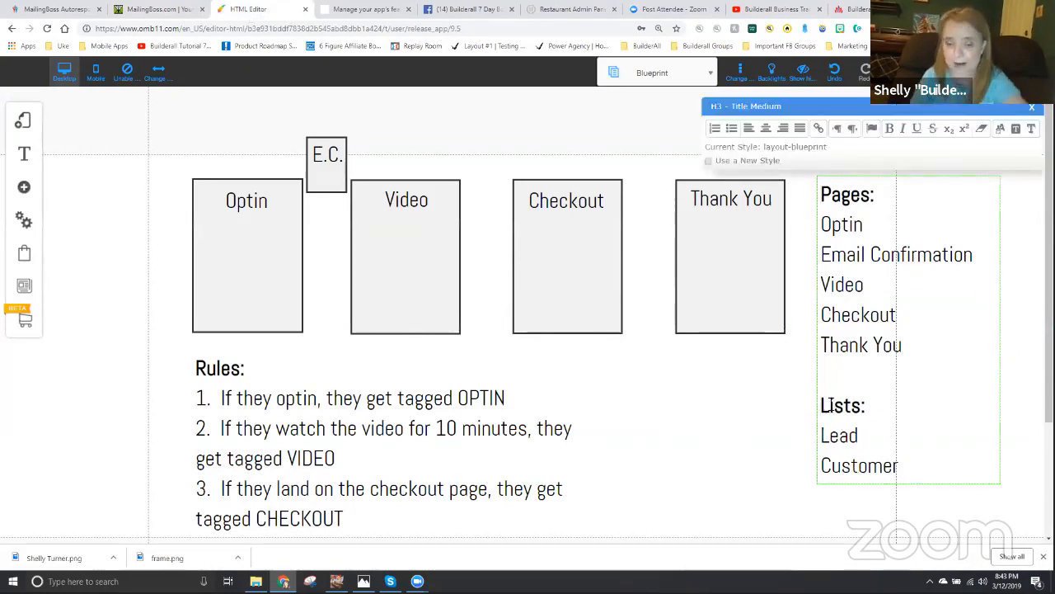
text(Subscriber)
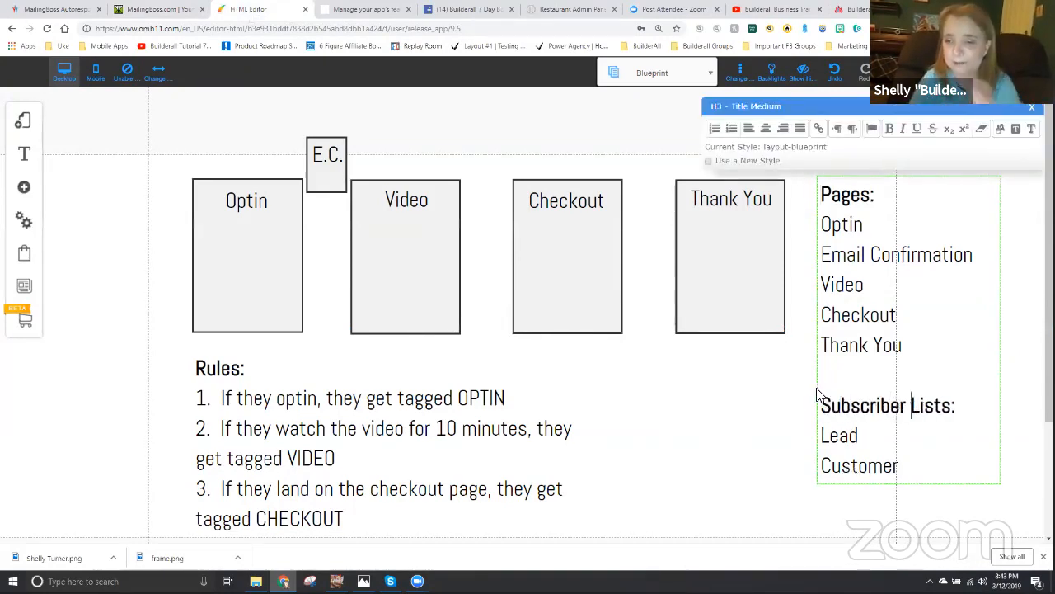
click(796, 401)
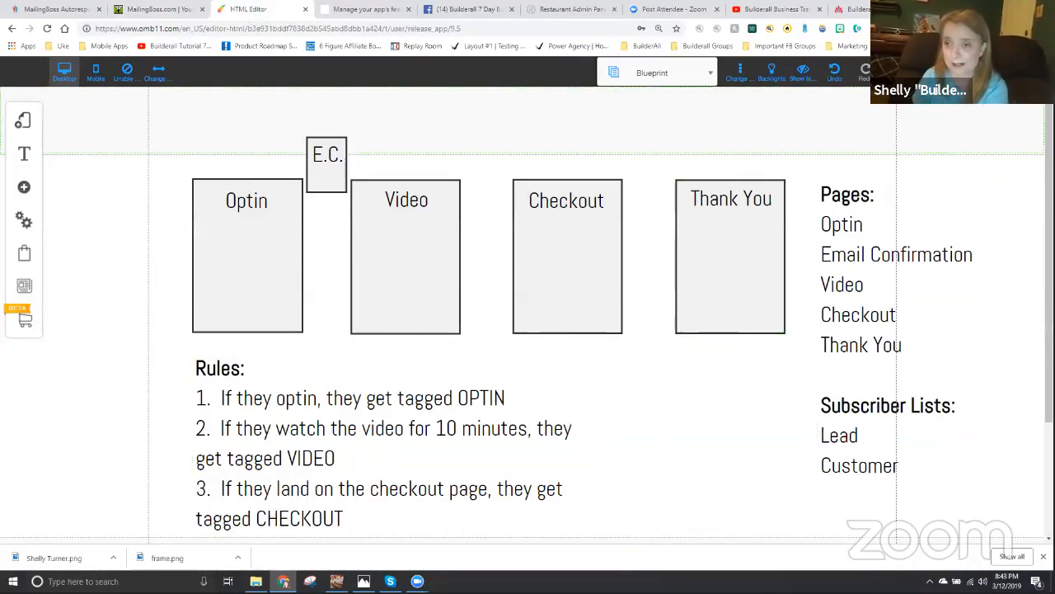
key(ctrl+s)
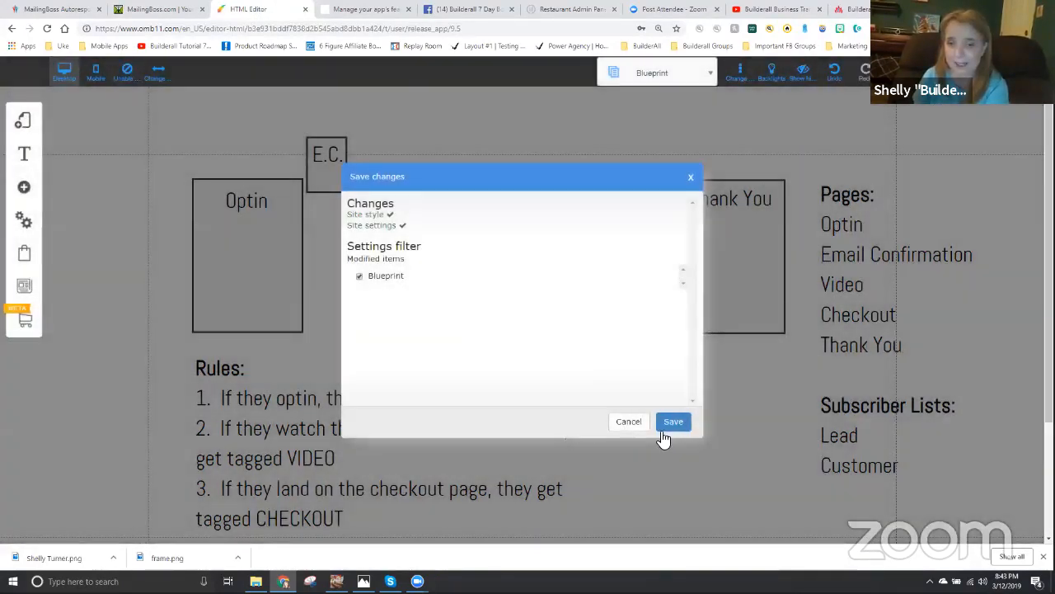
click(664, 426)
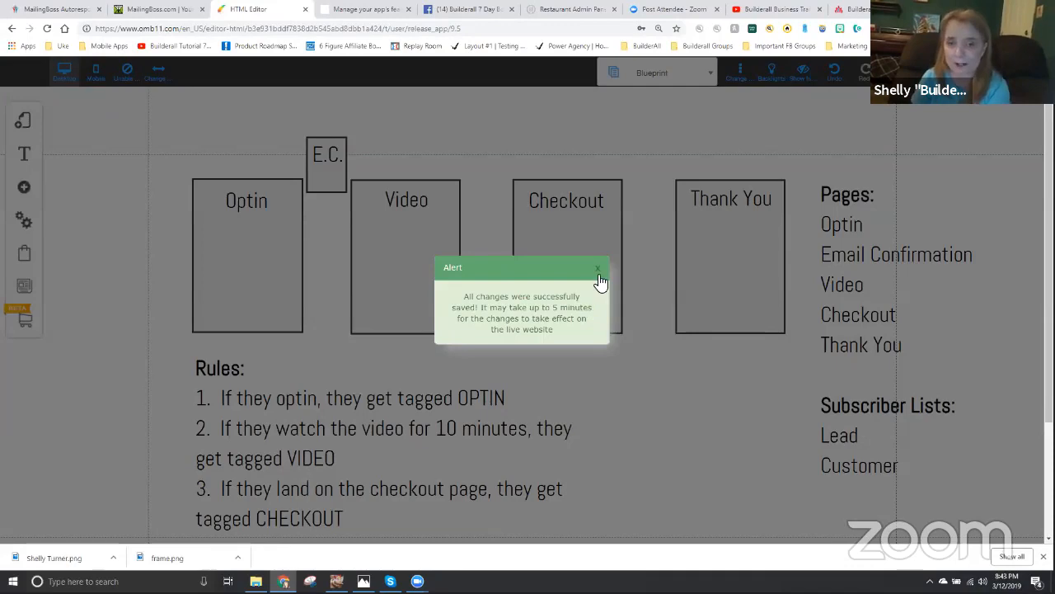
click(598, 269)
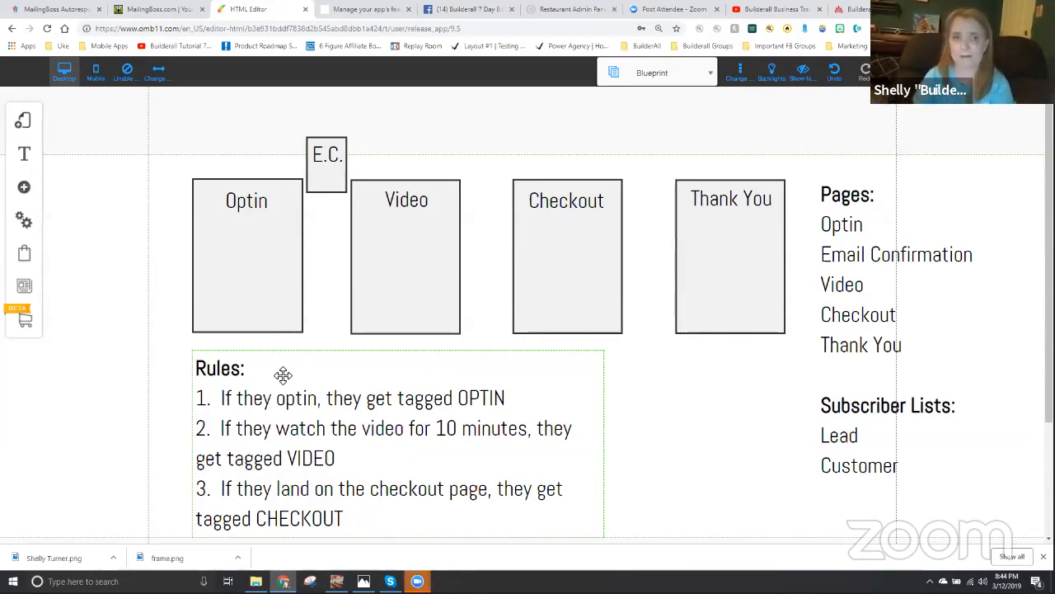
- Return to MailingBoss, open the Integration Key page and copy the integration token
click(147, 10)
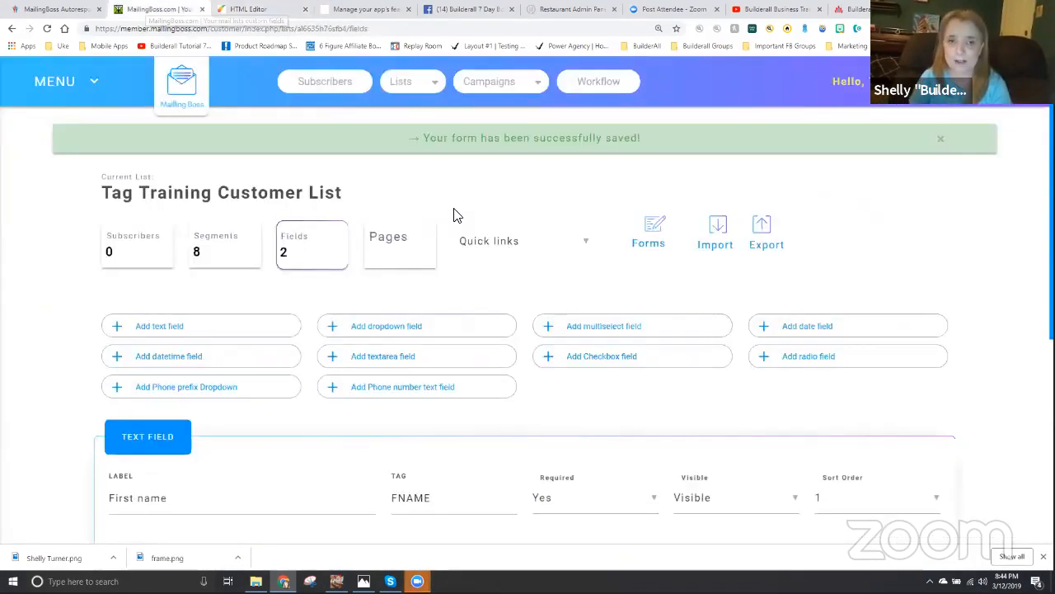
click(59, 82)
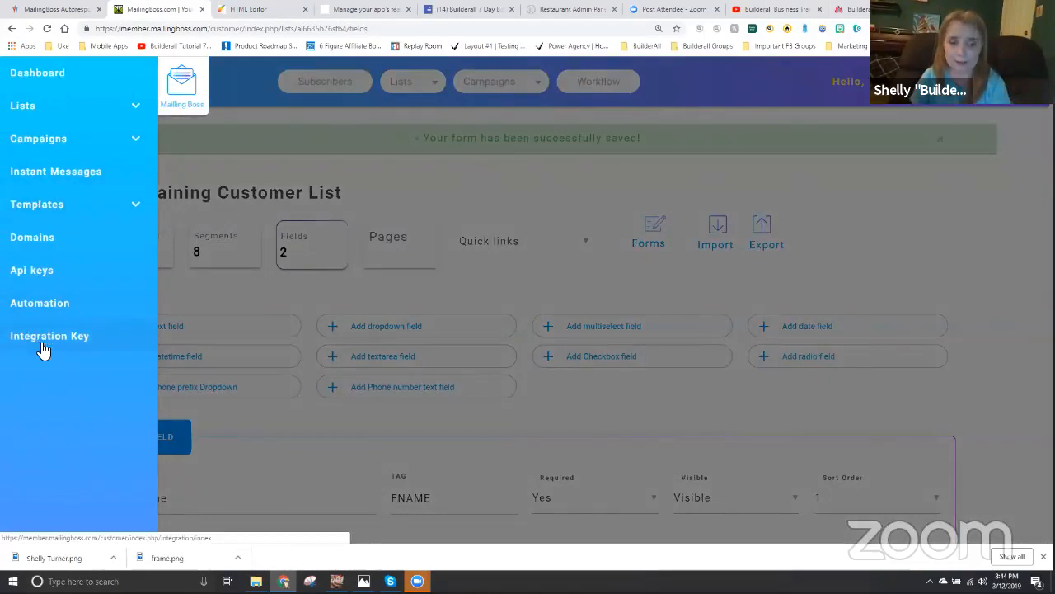
click(43, 336)
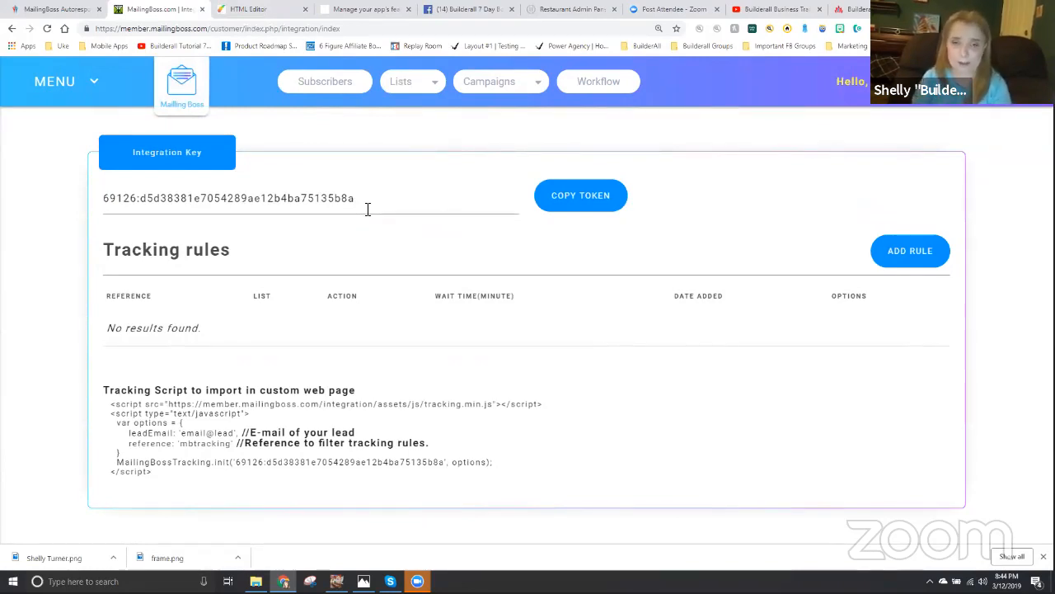
drag(369, 198, 106, 204)
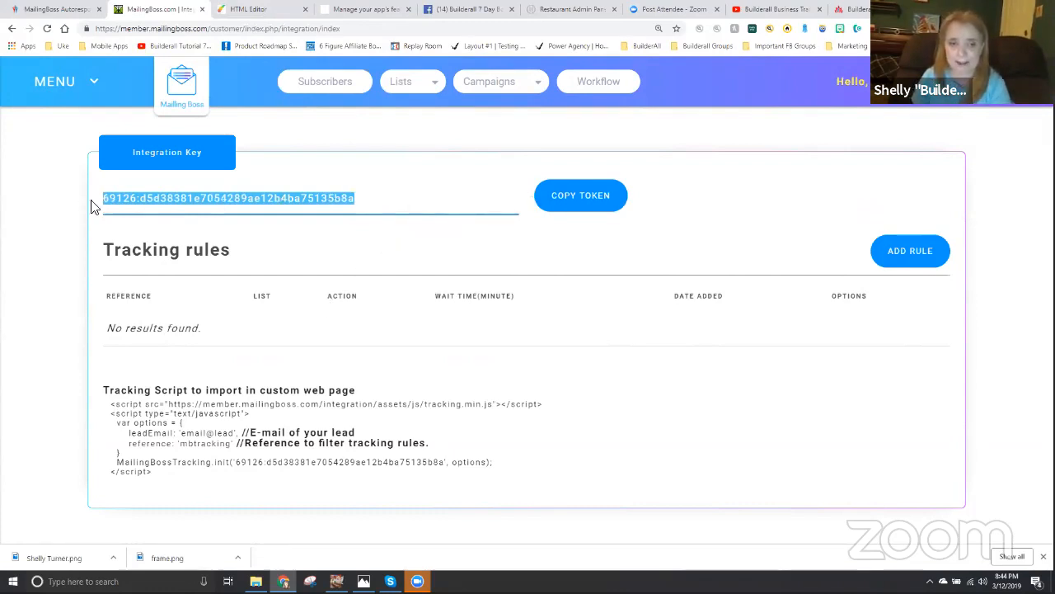
click(587, 201)
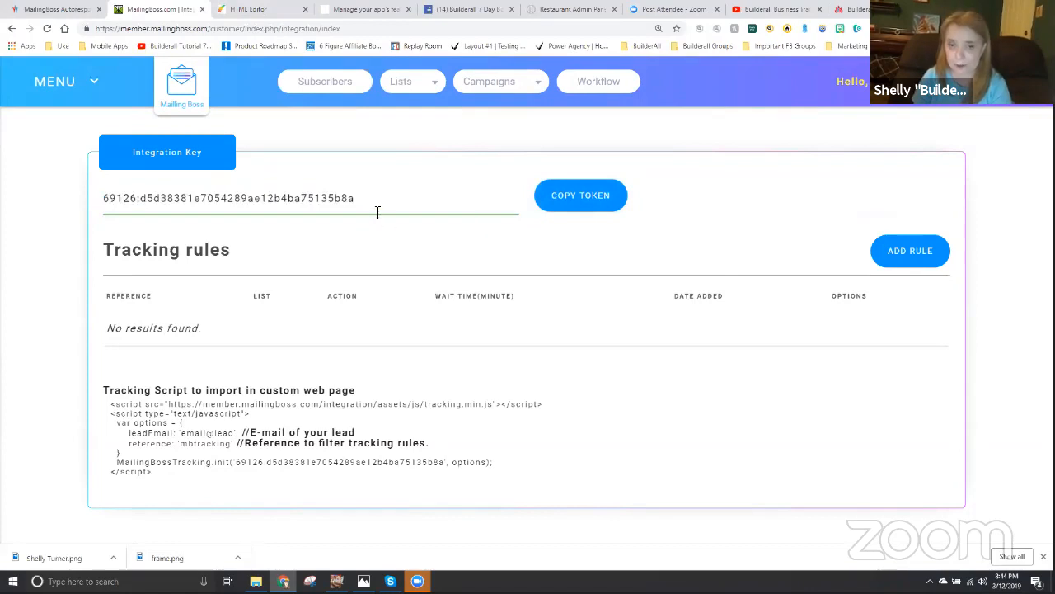
- Paste the integration key into the Mailing Boss Integration Key setting of the default layout in the HTML Editor, then save the settings and site
click(260, 10)
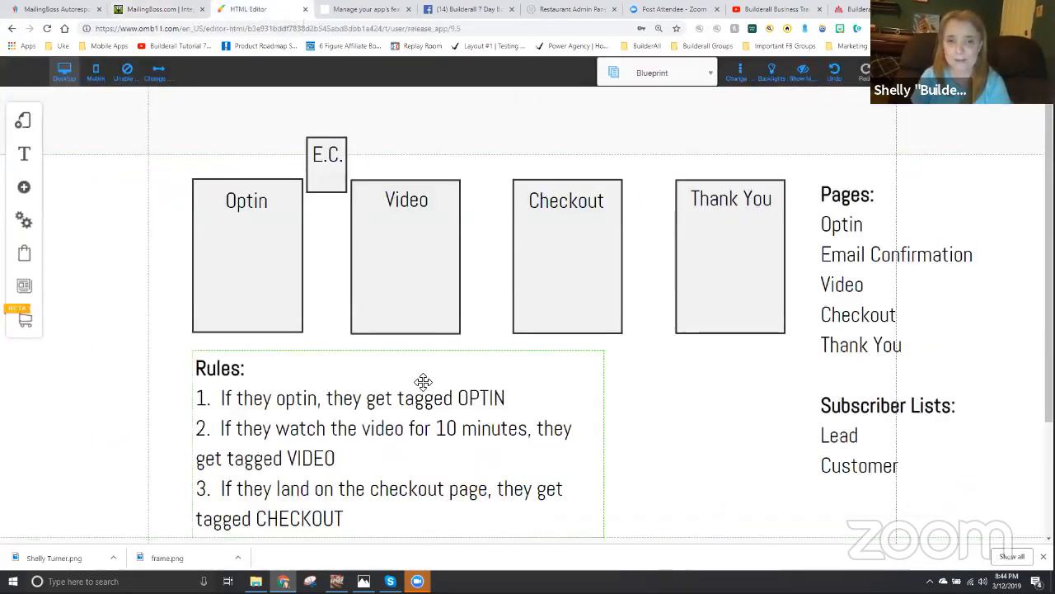
click(25, 123)
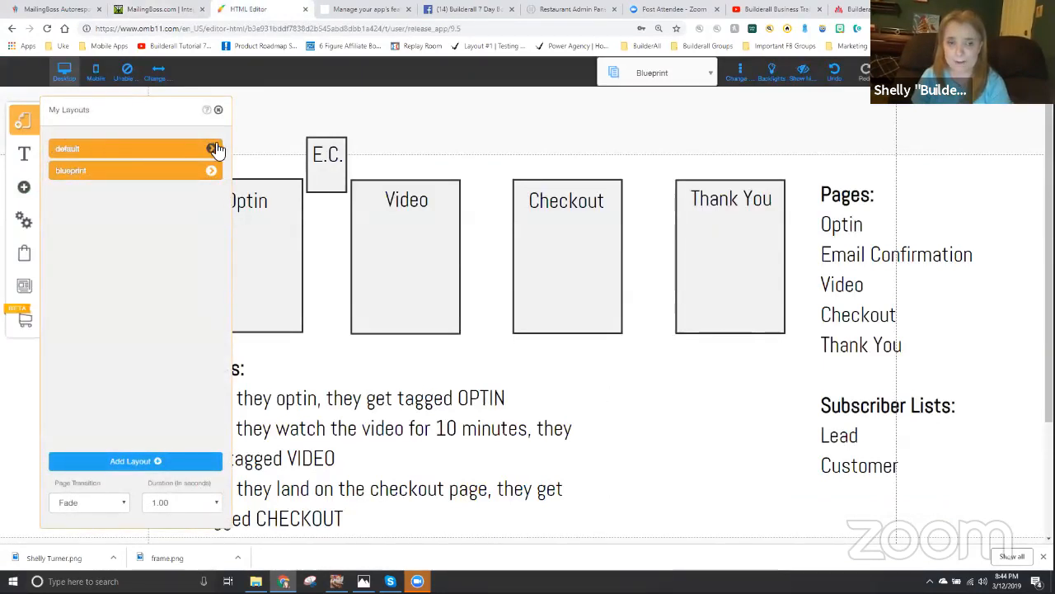
click(211, 149)
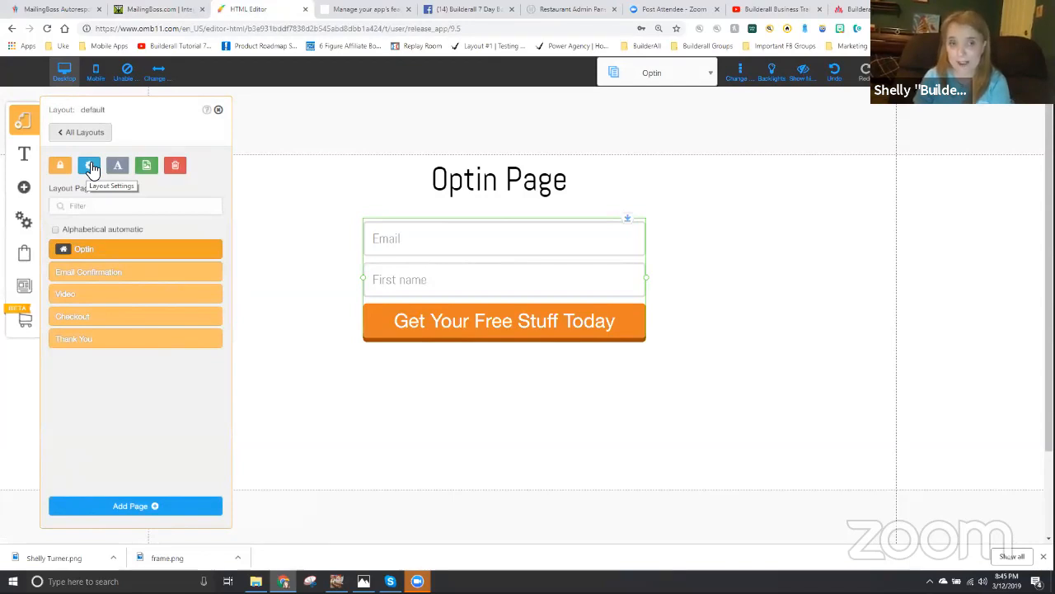
click(91, 168)
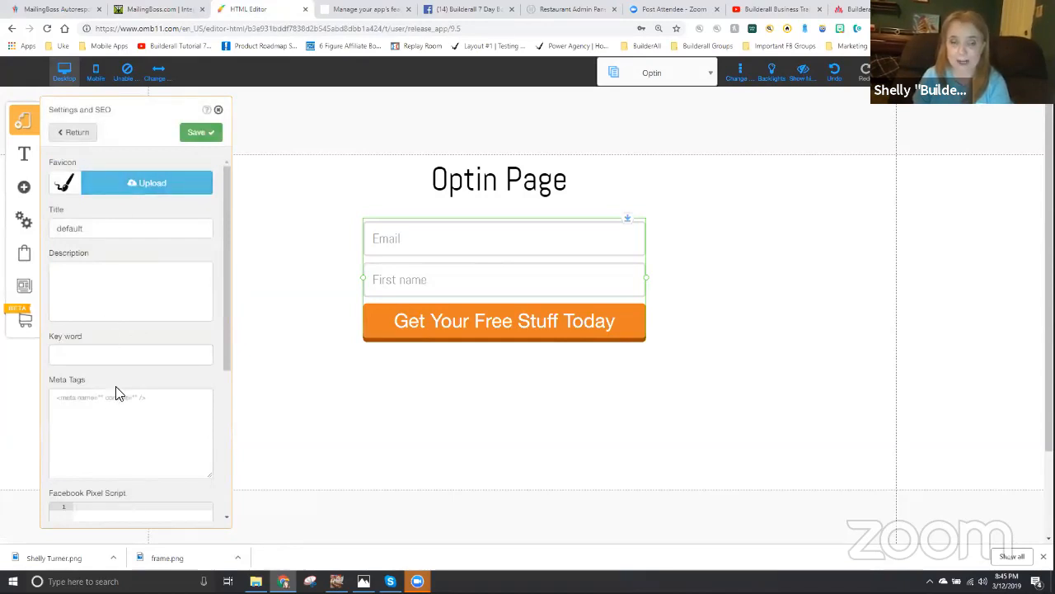
scroll(116, 394, down, 5)
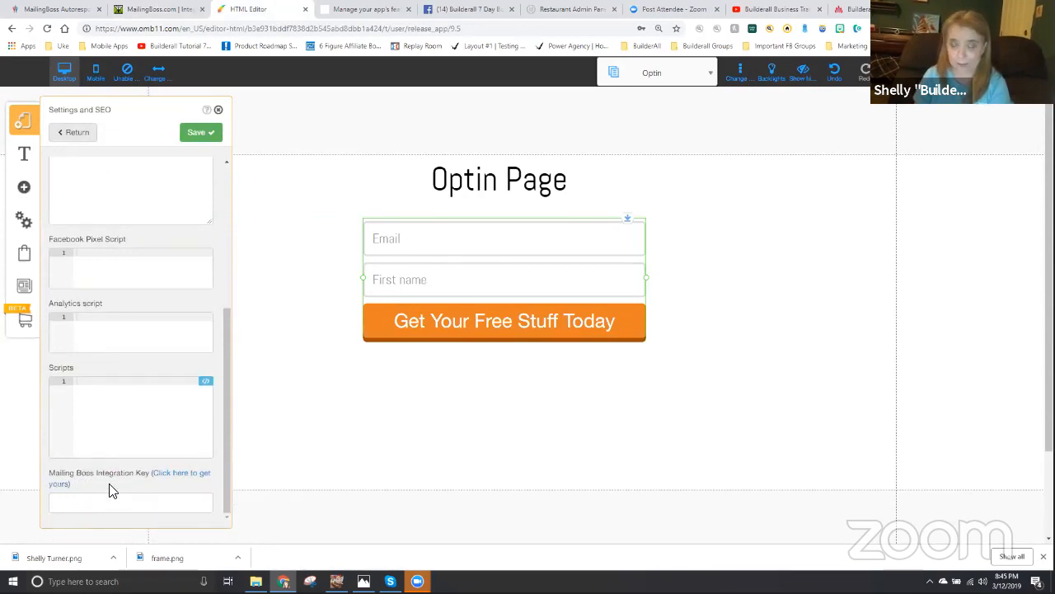
click(83, 505)
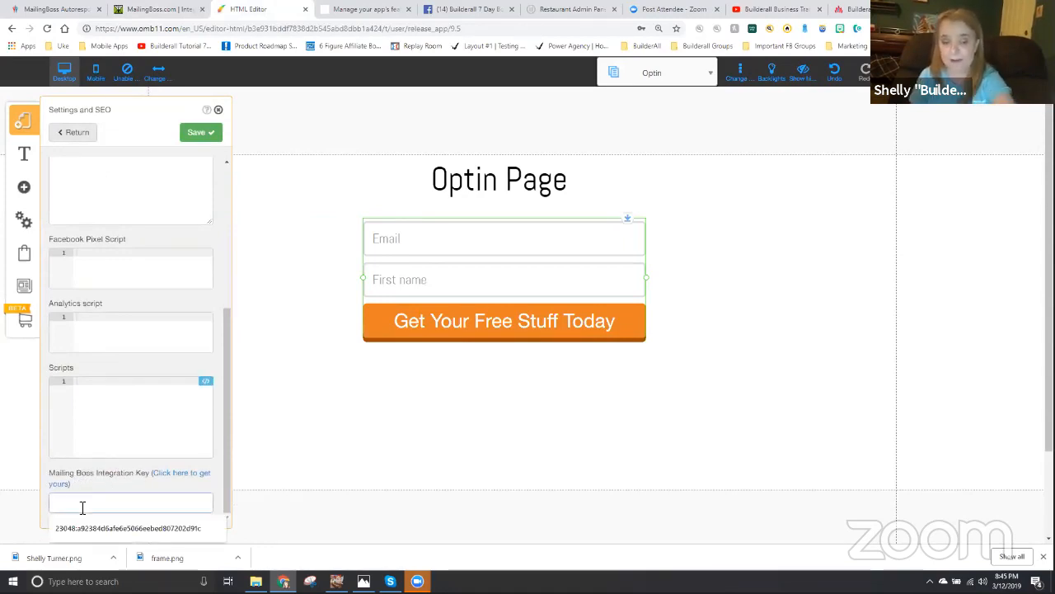
key(ctrl+v)
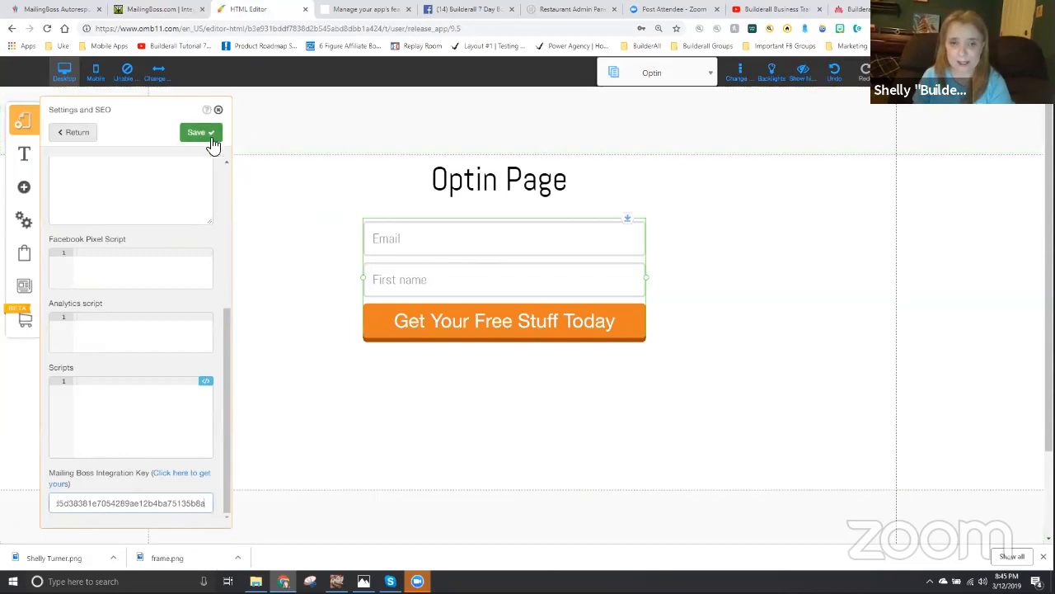
click(190, 139)
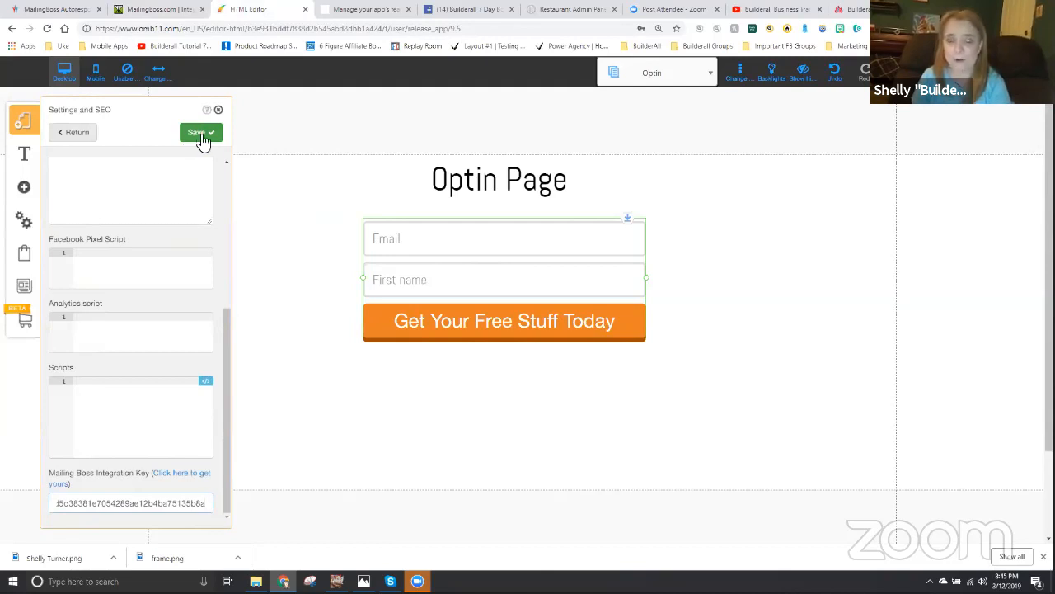
click(202, 137)
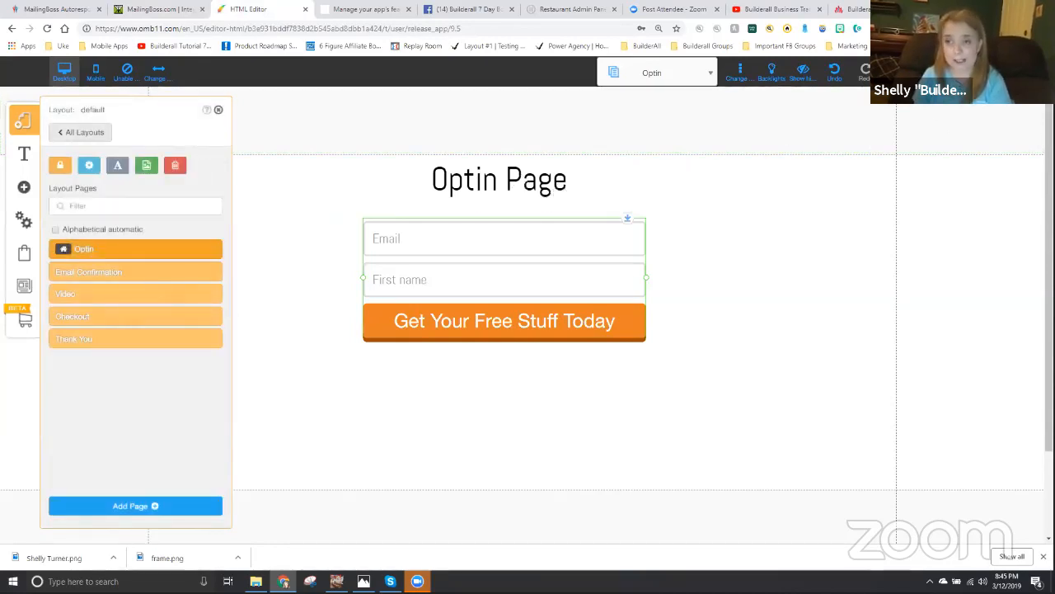
click(897, 72)
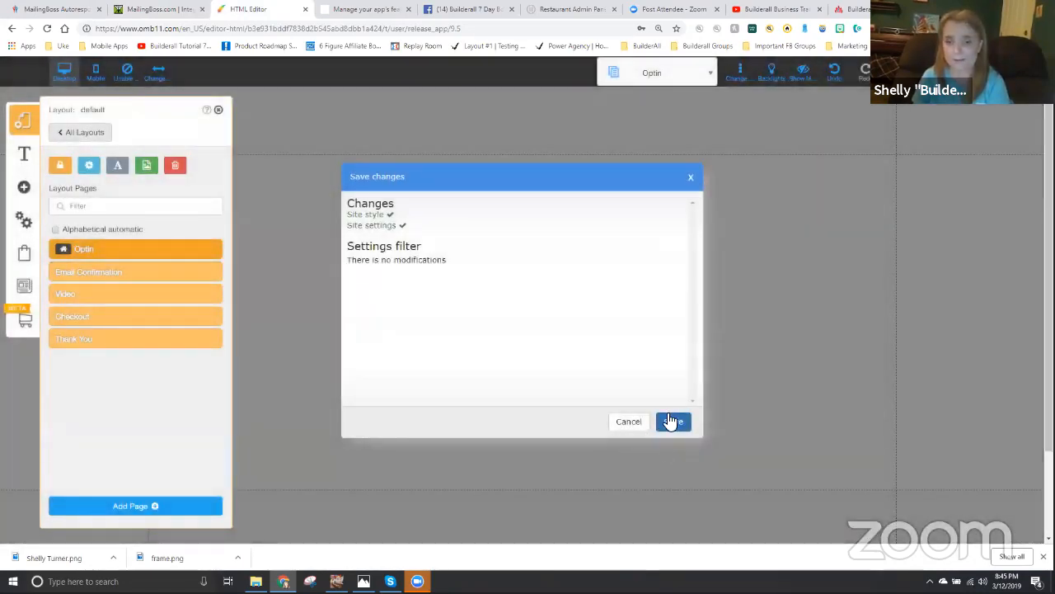
click(673, 422)
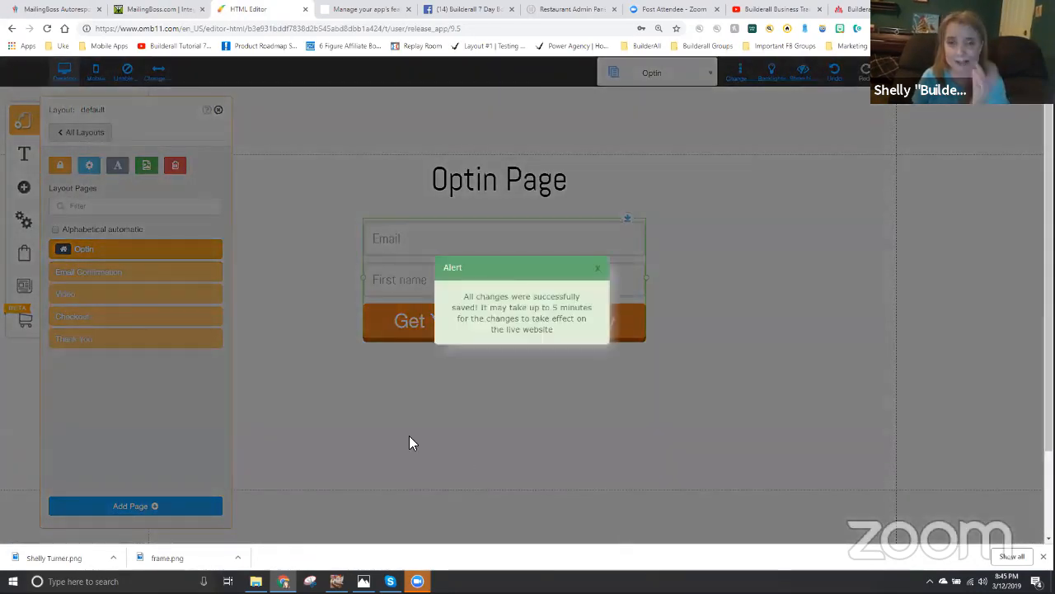
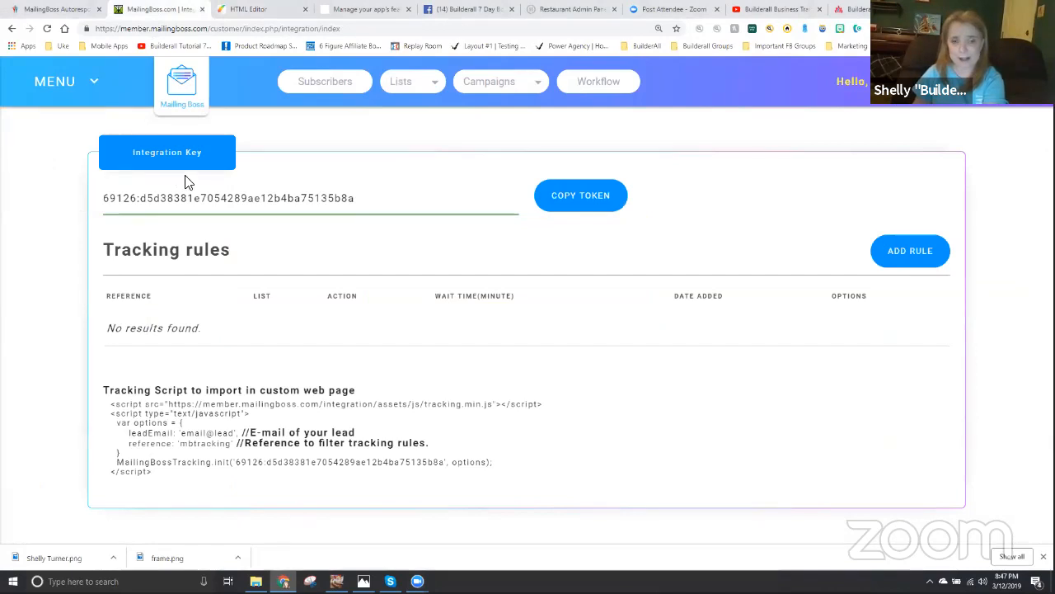
- Open the workflow builder, name the new workflow "Tag Training" and save it
click(606, 82)
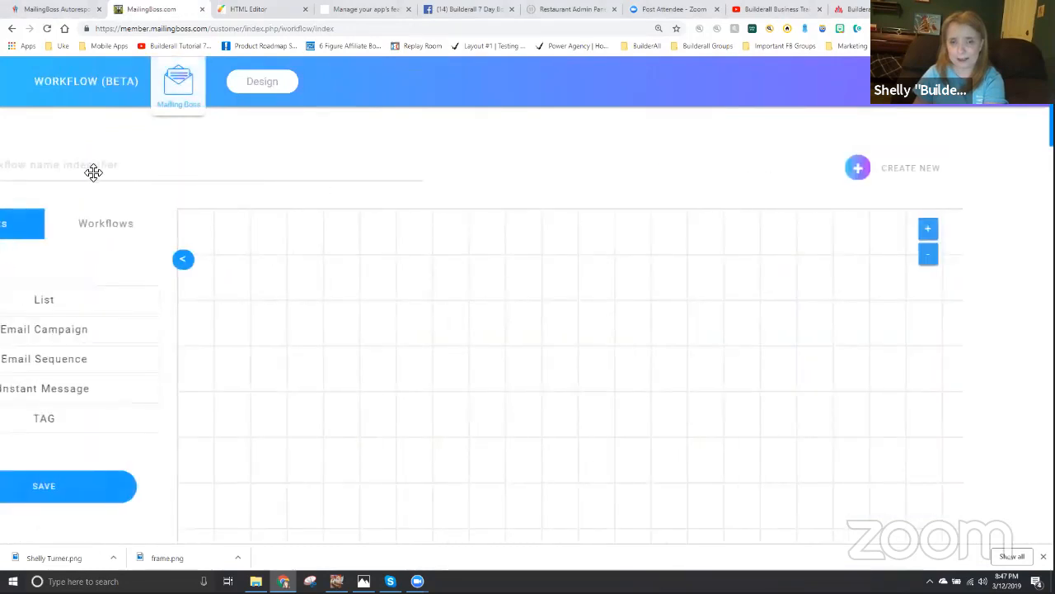
click(71, 169)
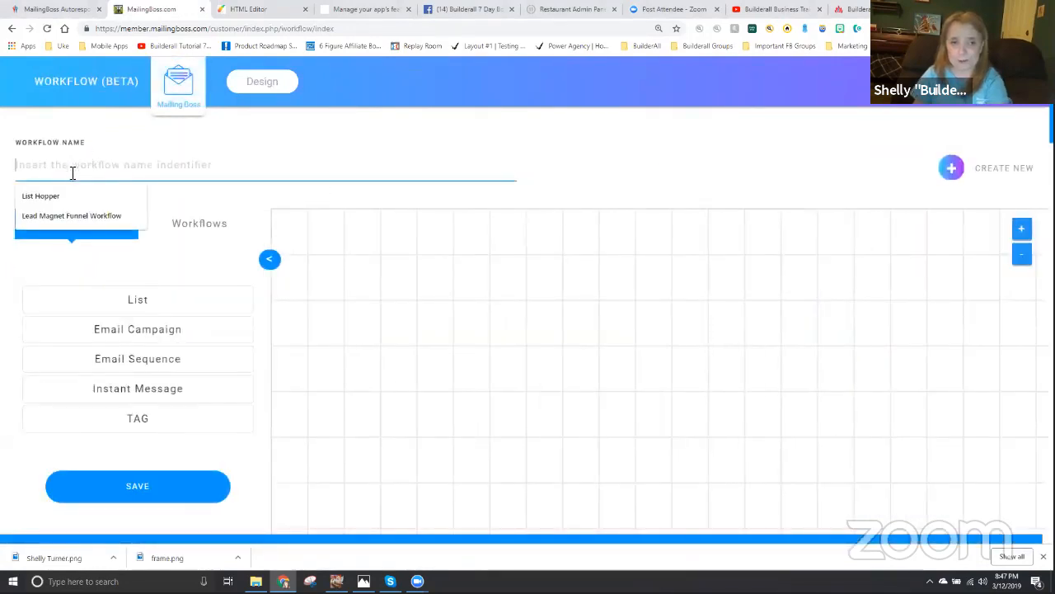
text(Tag Training)
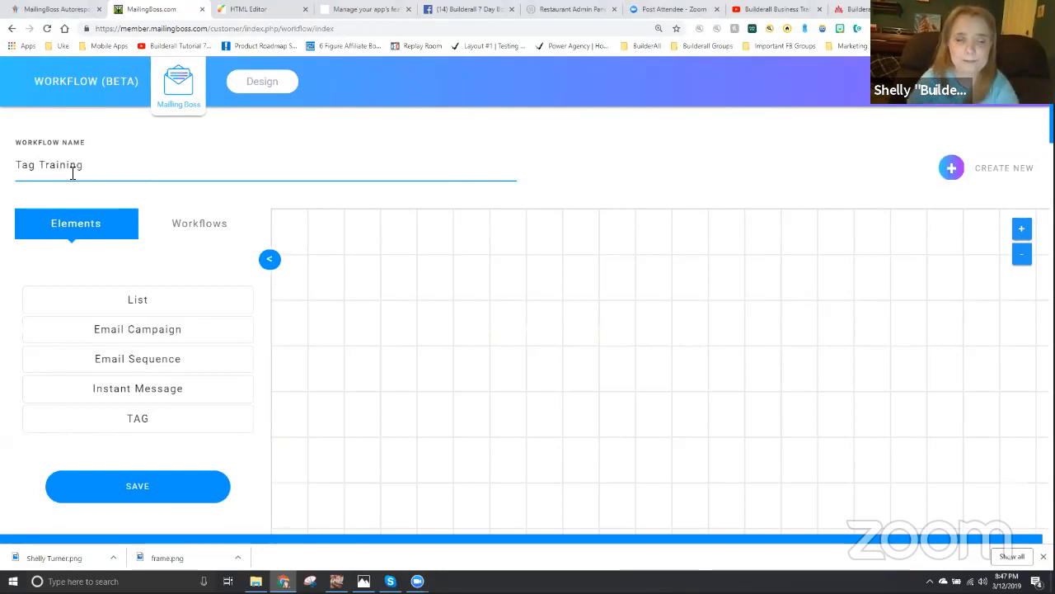
click(135, 486)
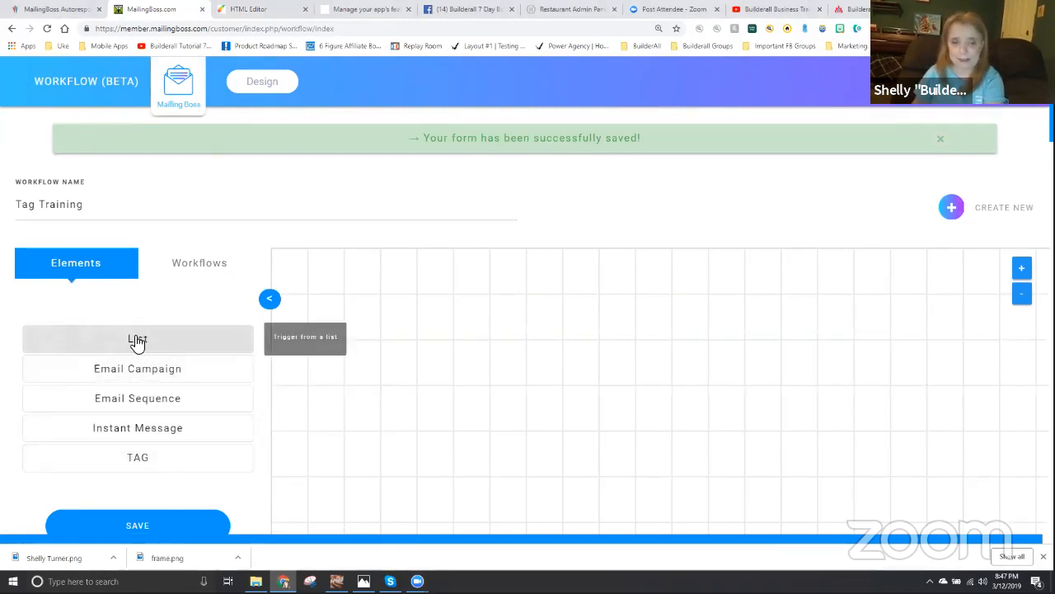
- Add a List element to the workflow canvas and assign the Tag Training Lead List to it
drag(137, 341, 330, 338)
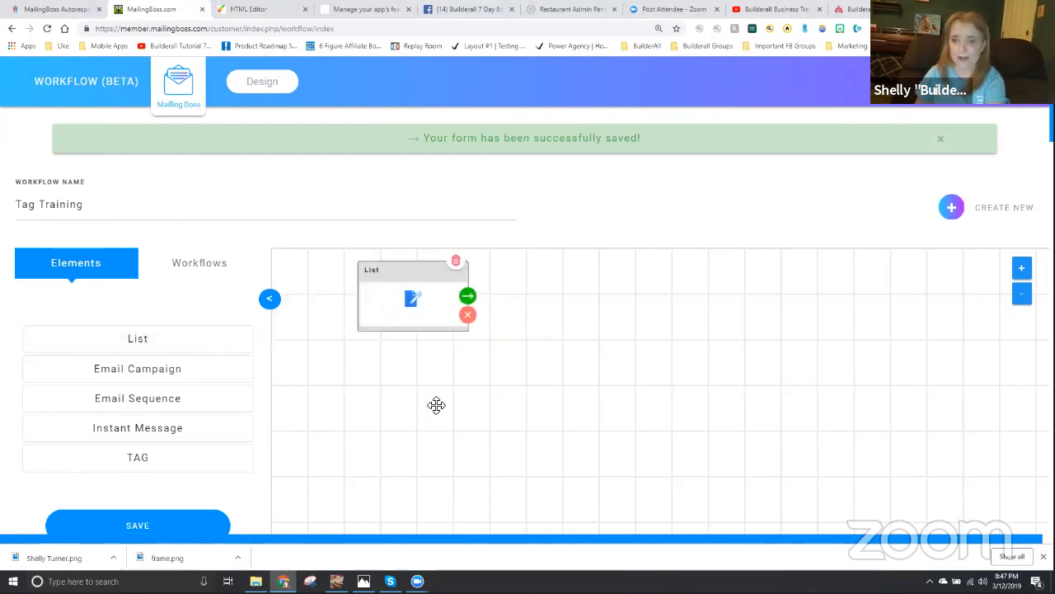
click(410, 300)
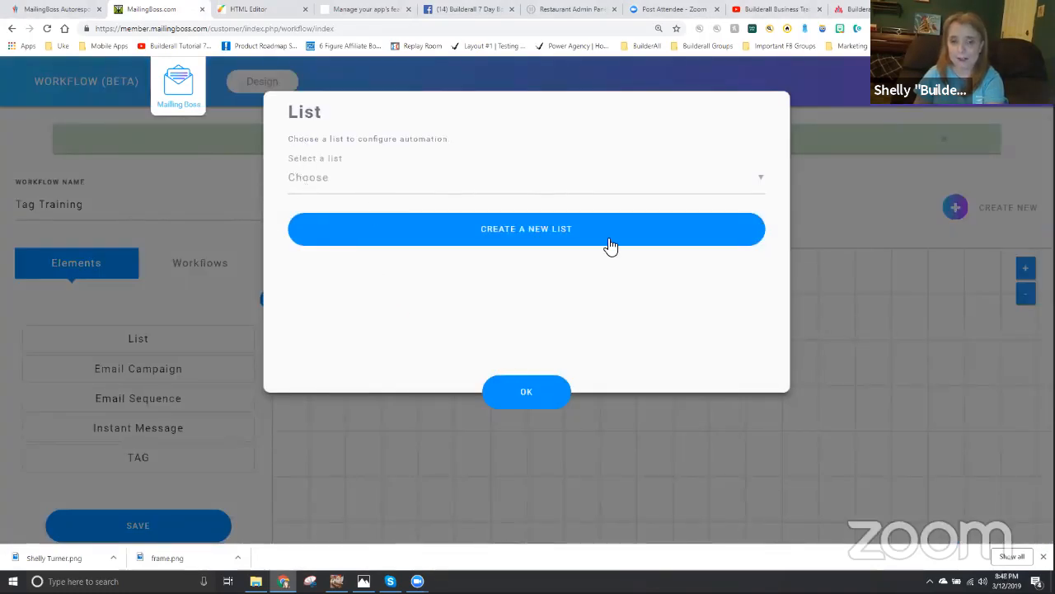
click(313, 180)
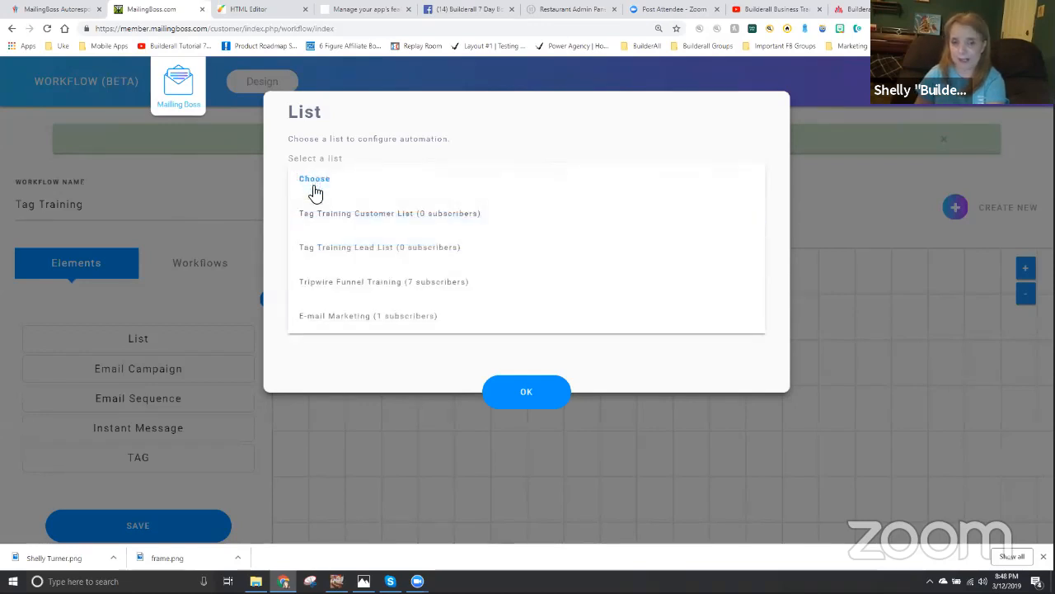
click(381, 249)
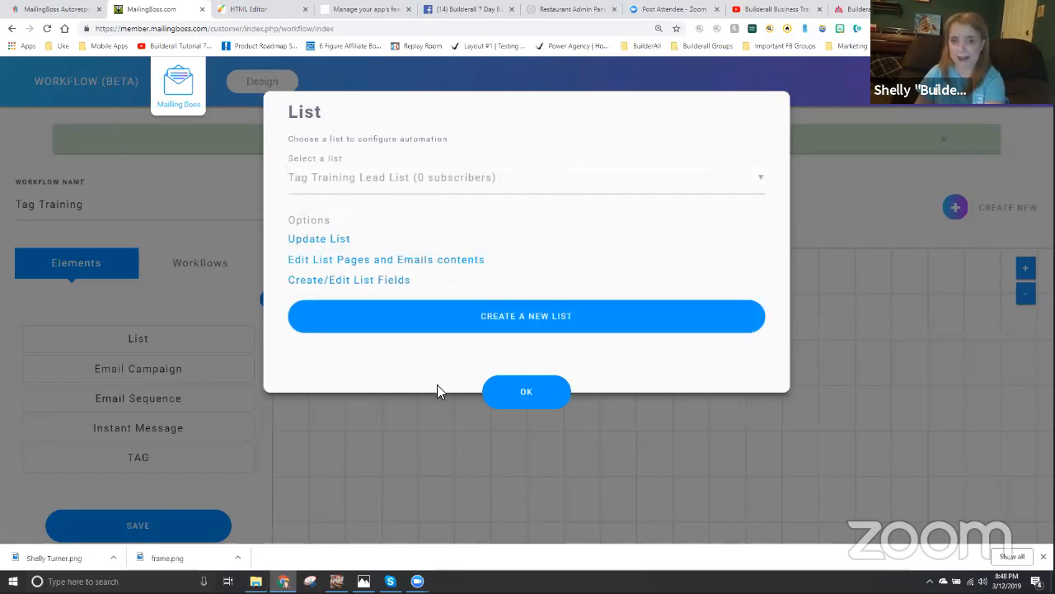
click(528, 392)
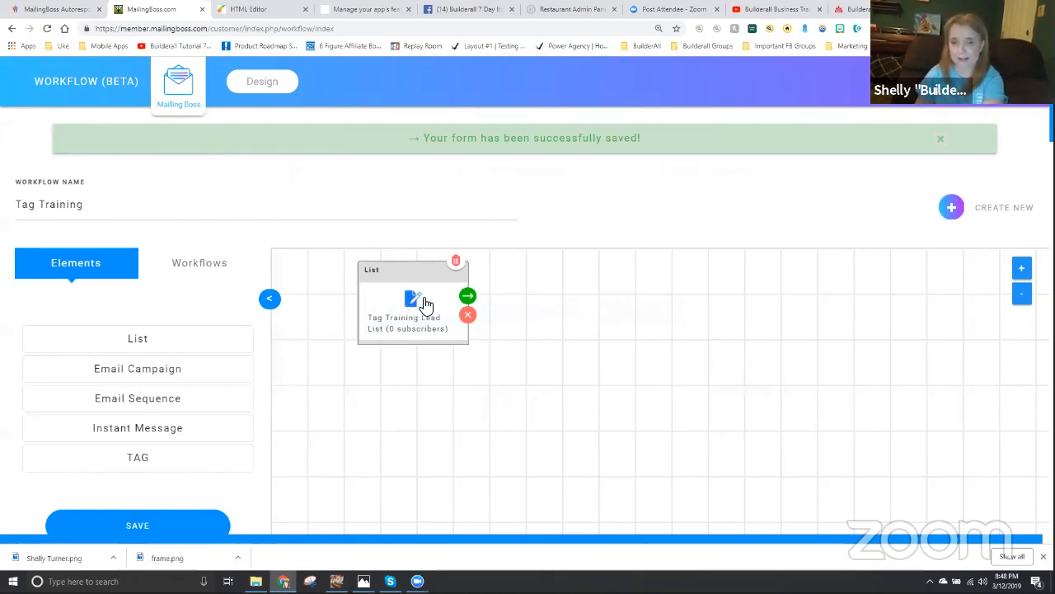
- Attach an Insert TAG value action with the new tag TTOPTIN to the lead list element and save the workflow
click(469, 296)
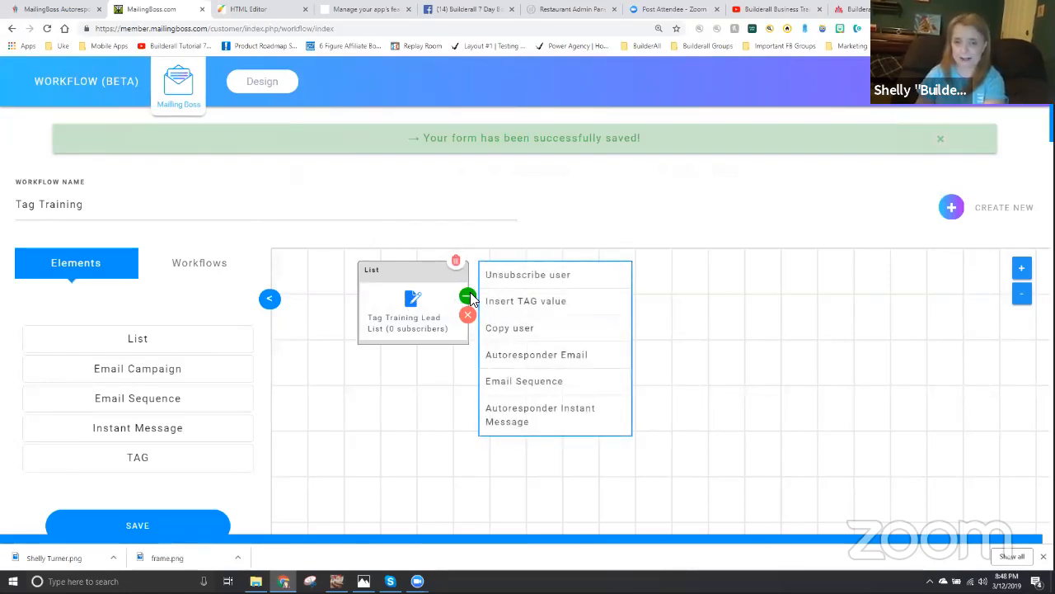
click(526, 303)
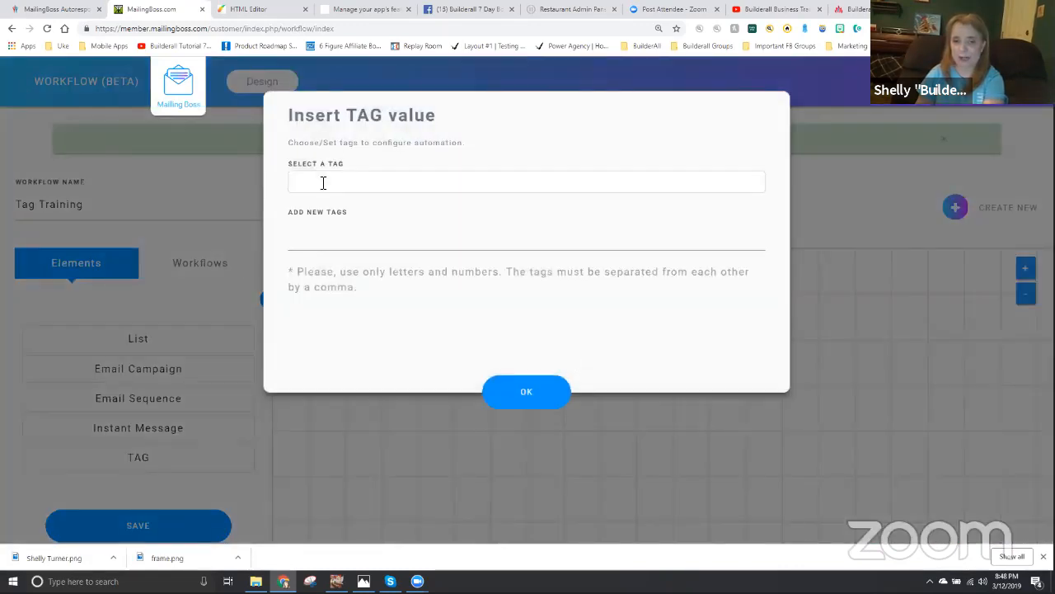
click(322, 183)
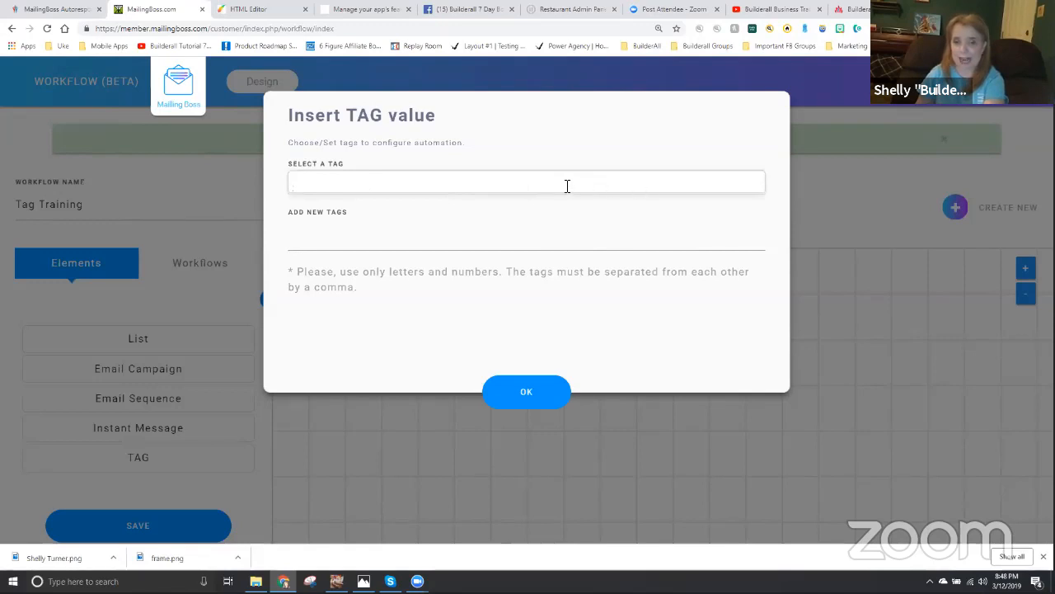
click(304, 239)
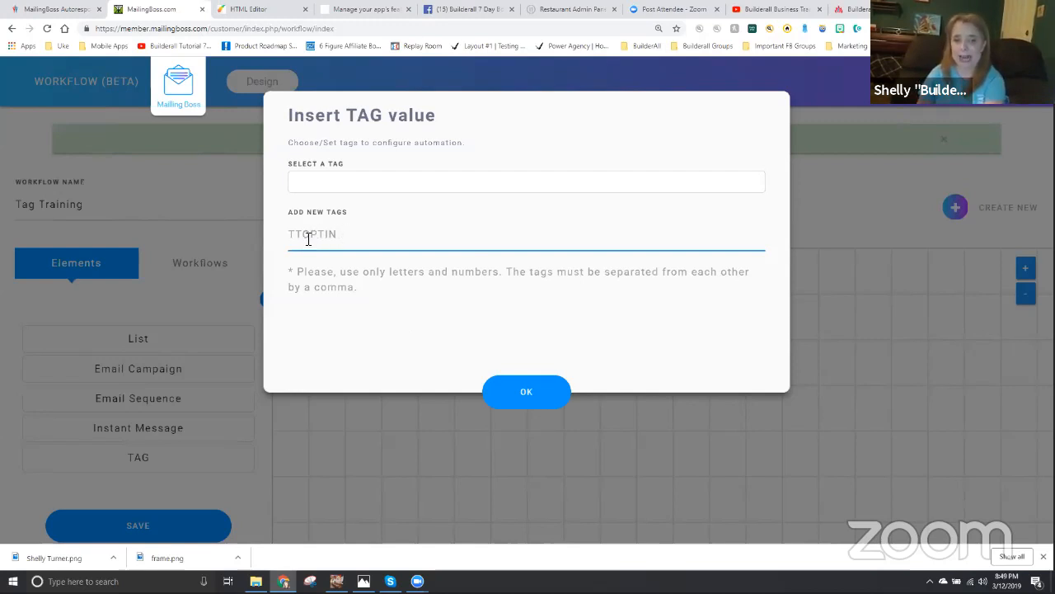
click(525, 395)
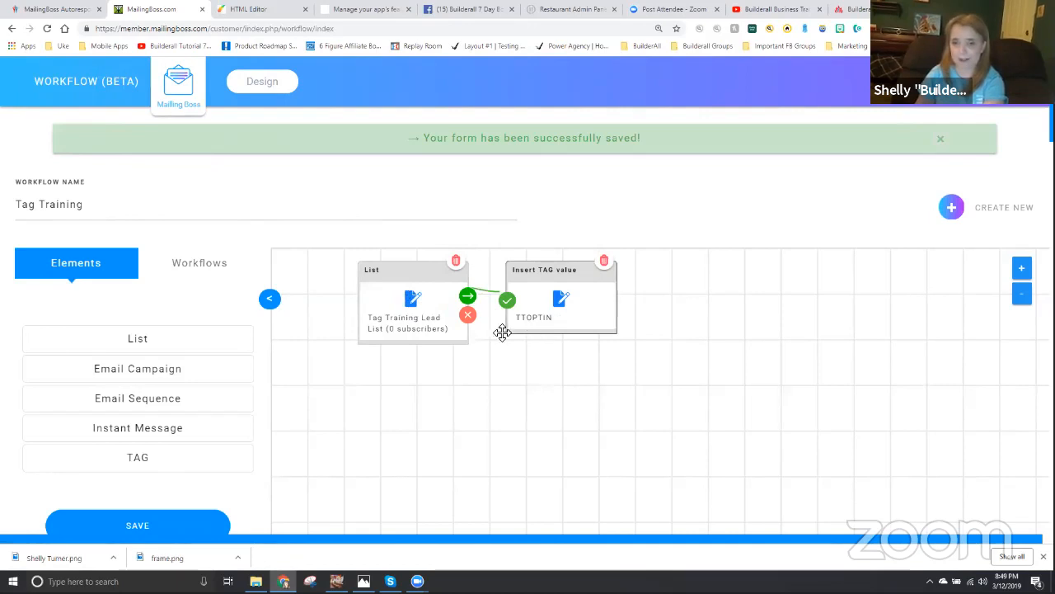
click(137, 523)
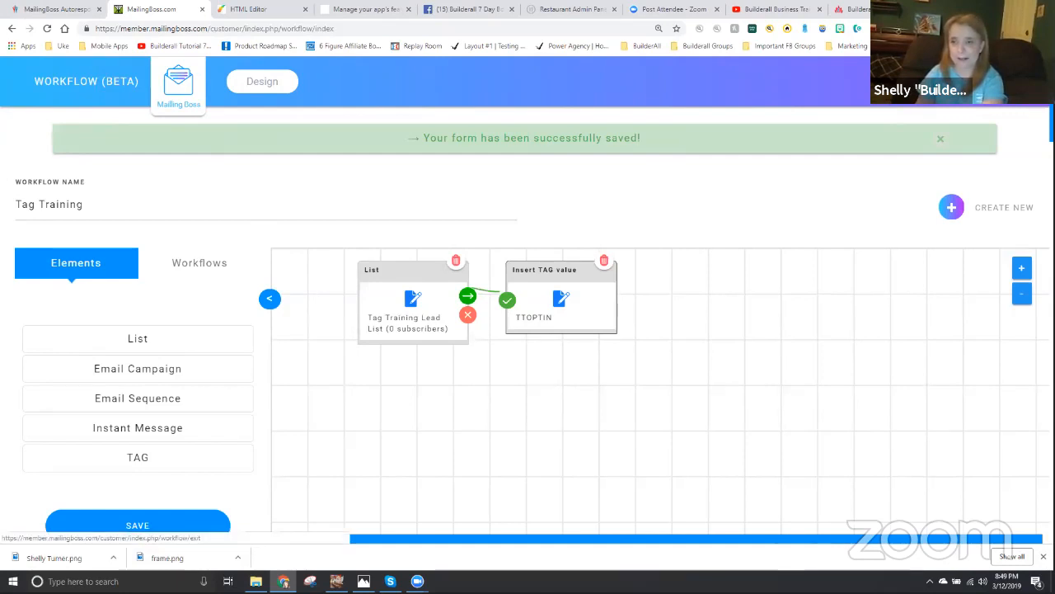
- Leave the workflow builder for the MailingBoss dashboard and open the Integration Key page
click(184, 84)
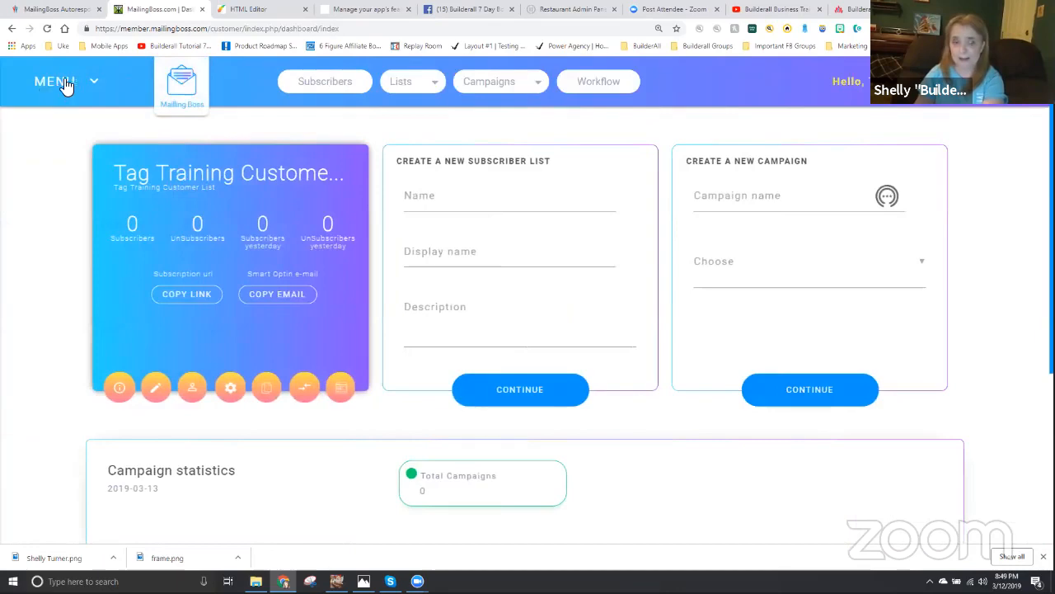
click(52, 83)
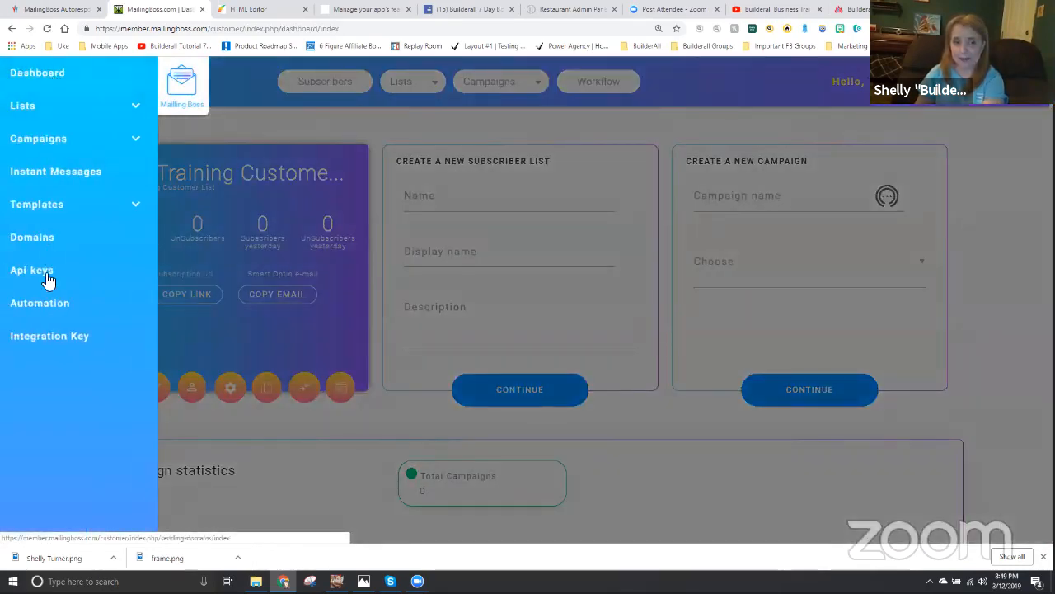
click(45, 343)
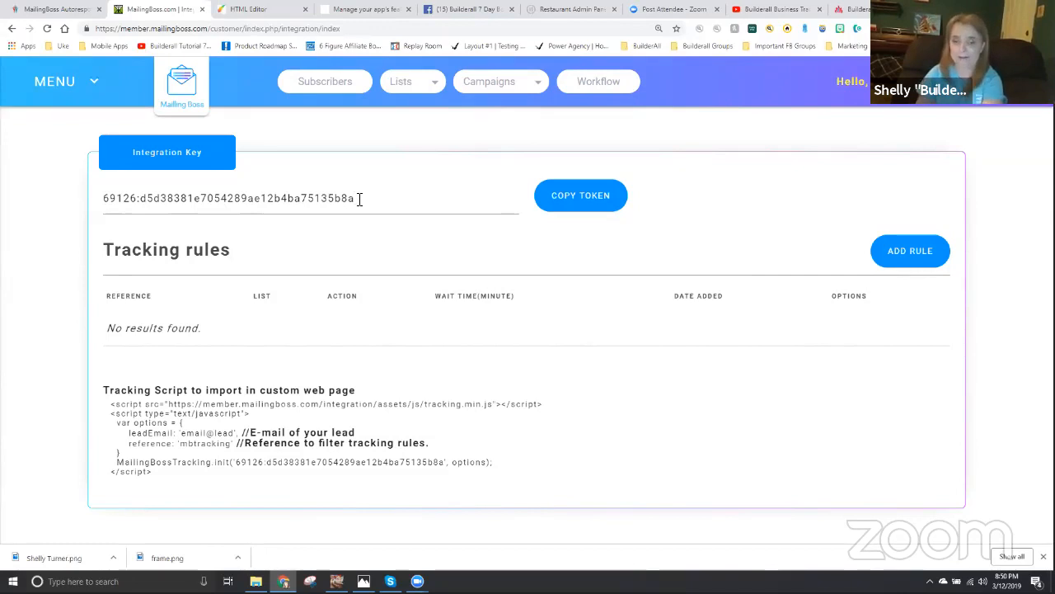
- Switch to the HTML Editor to review the tagging rules on the blueprint layout, and return to the MailingBoss Integration Key page
click(261, 11)
click(22, 120)
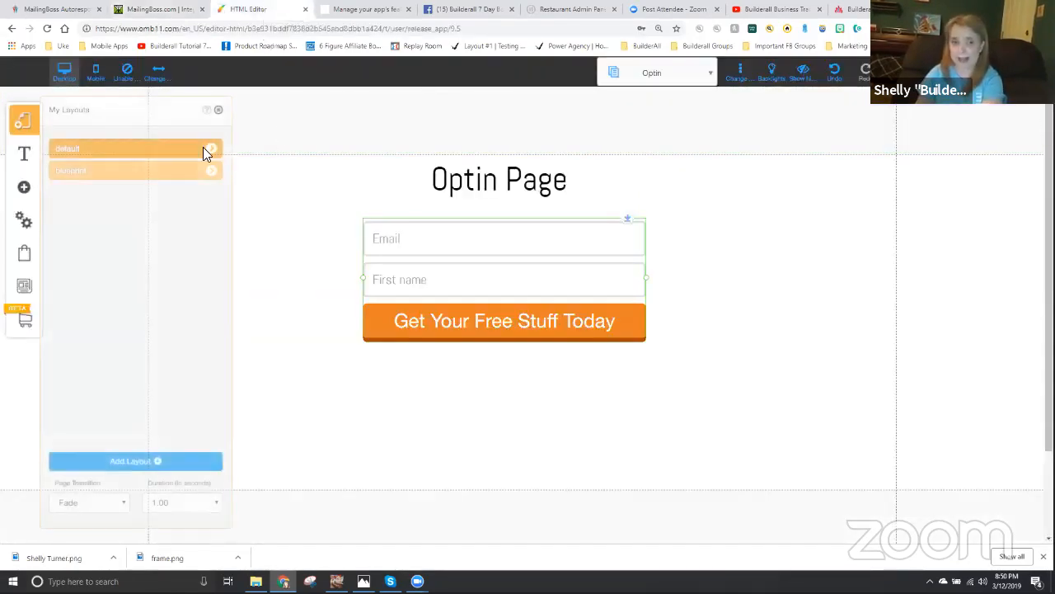
click(85, 172)
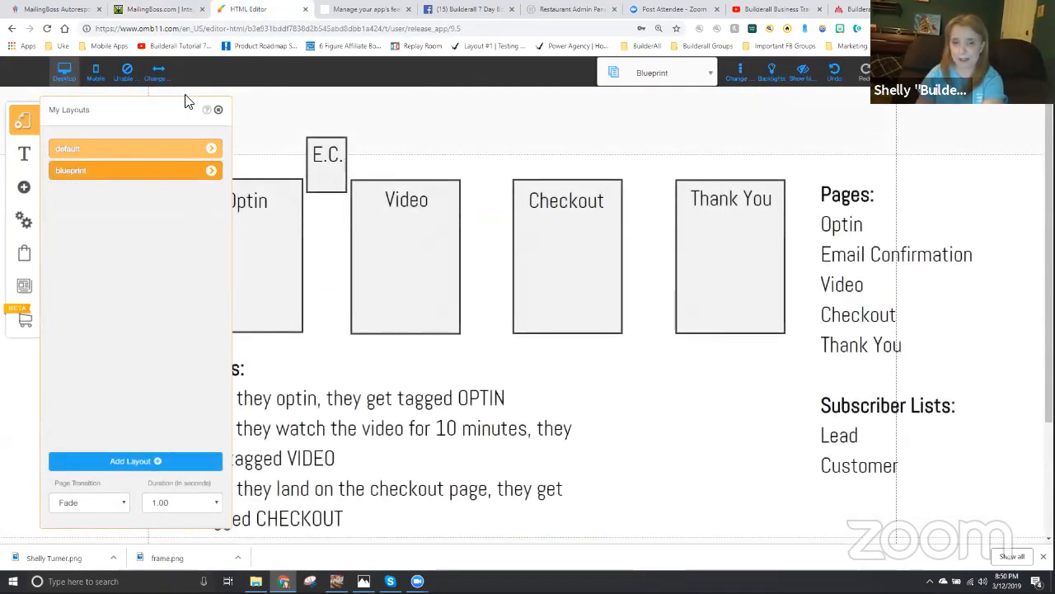
click(218, 109)
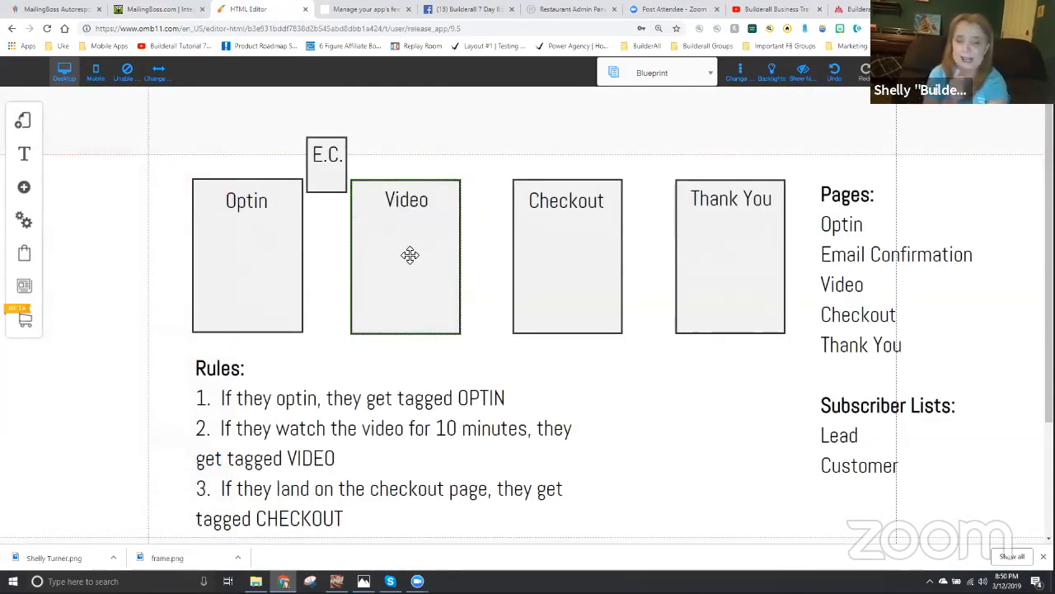
click(145, 7)
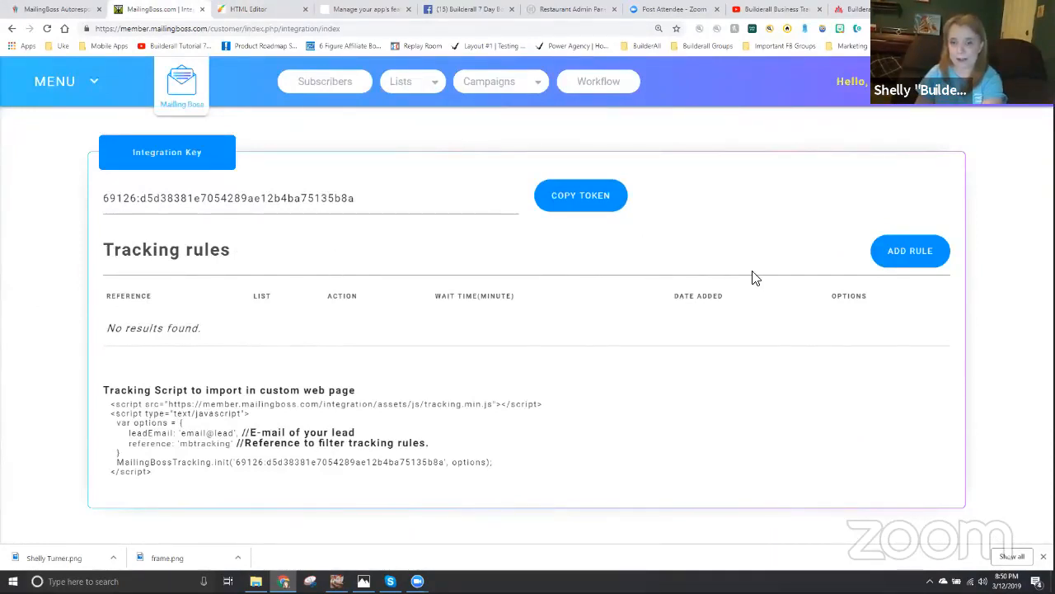
click(918, 256)
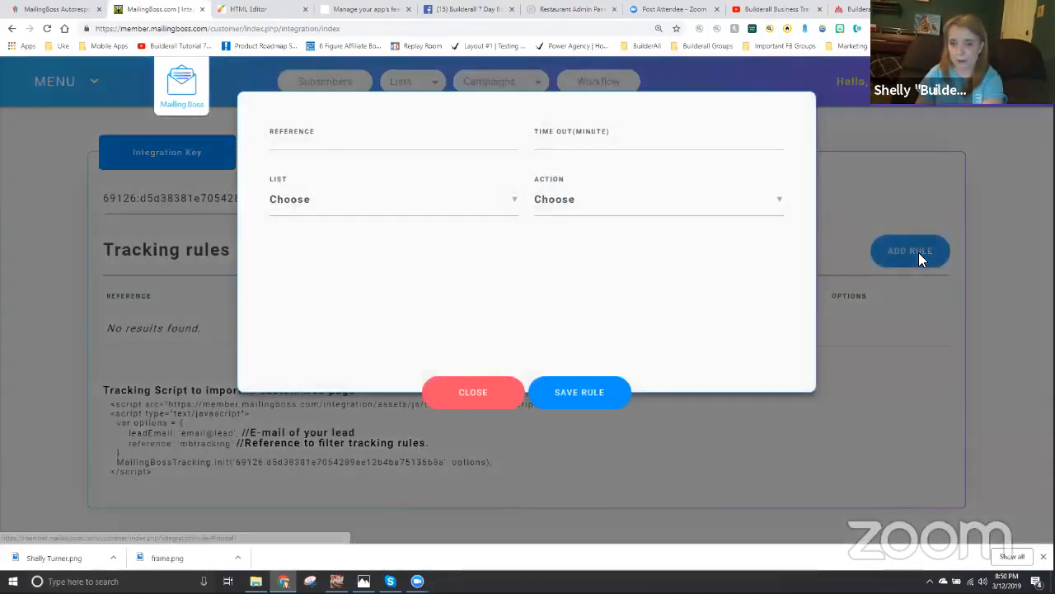
click(281, 148)
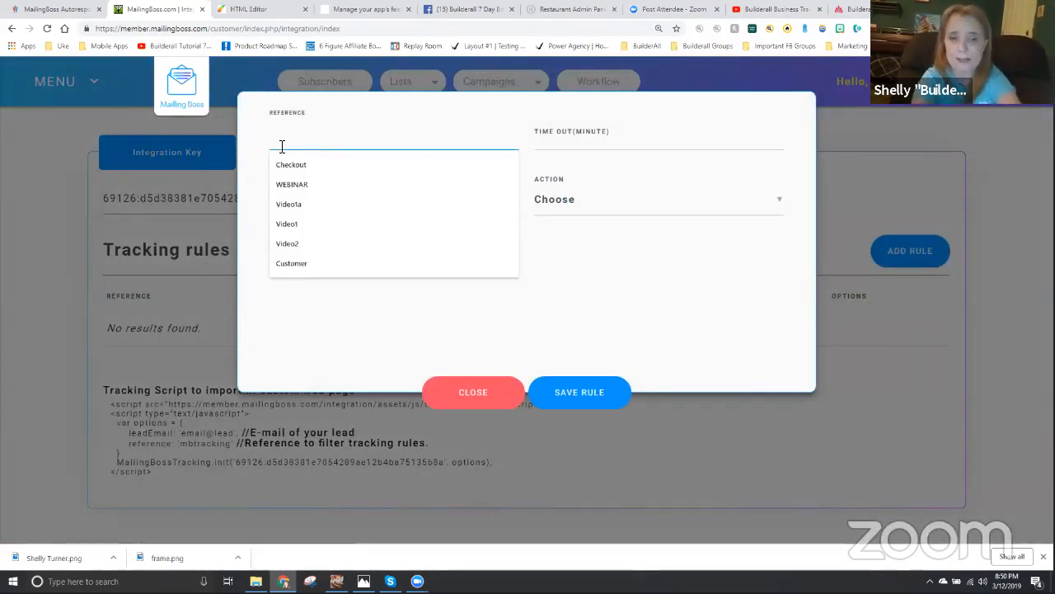
text(TTVIDEO)
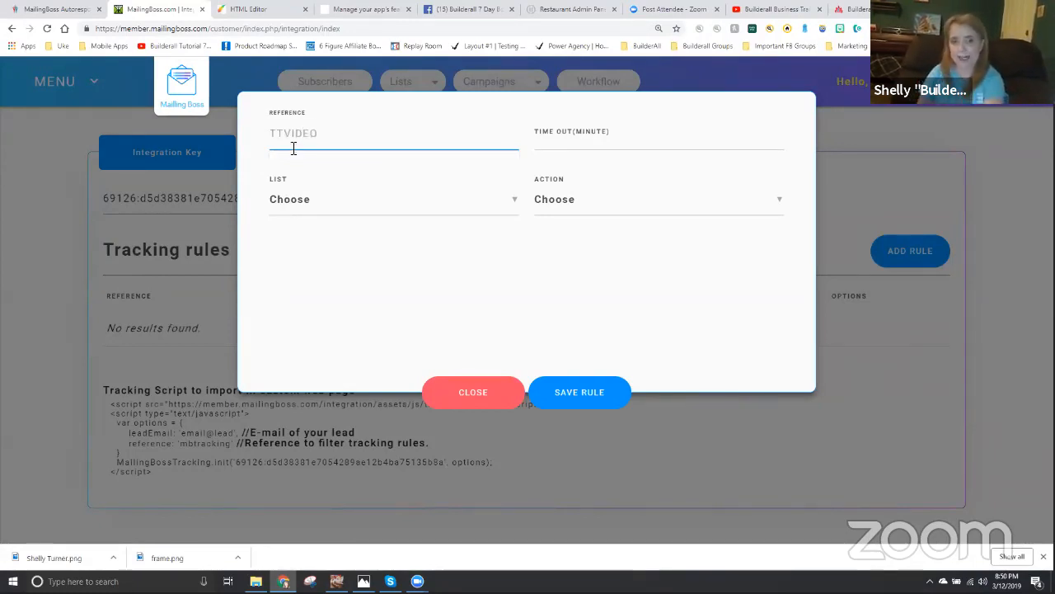
click(552, 145)
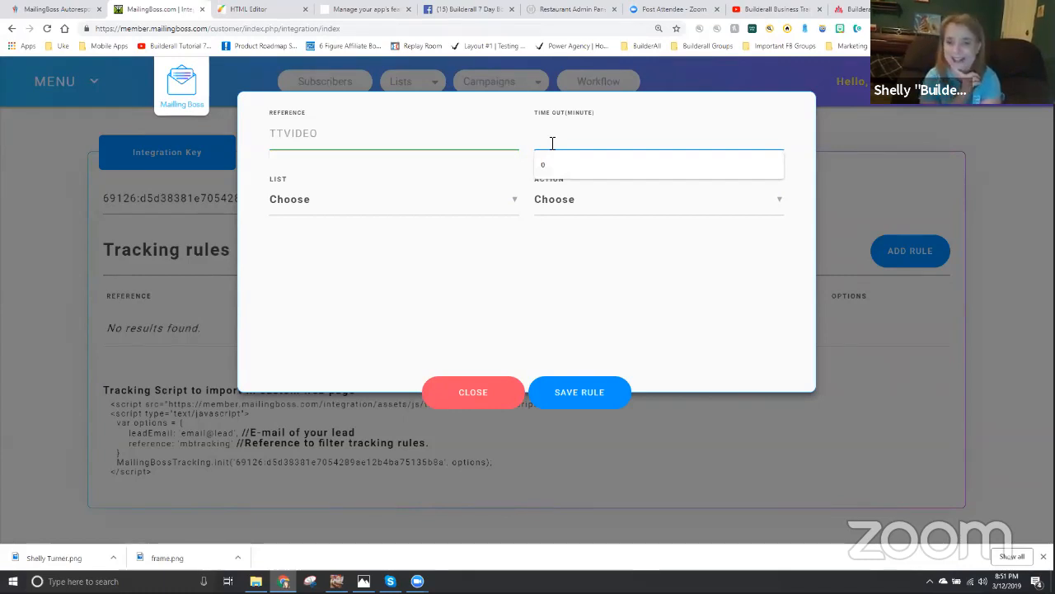
text(0)
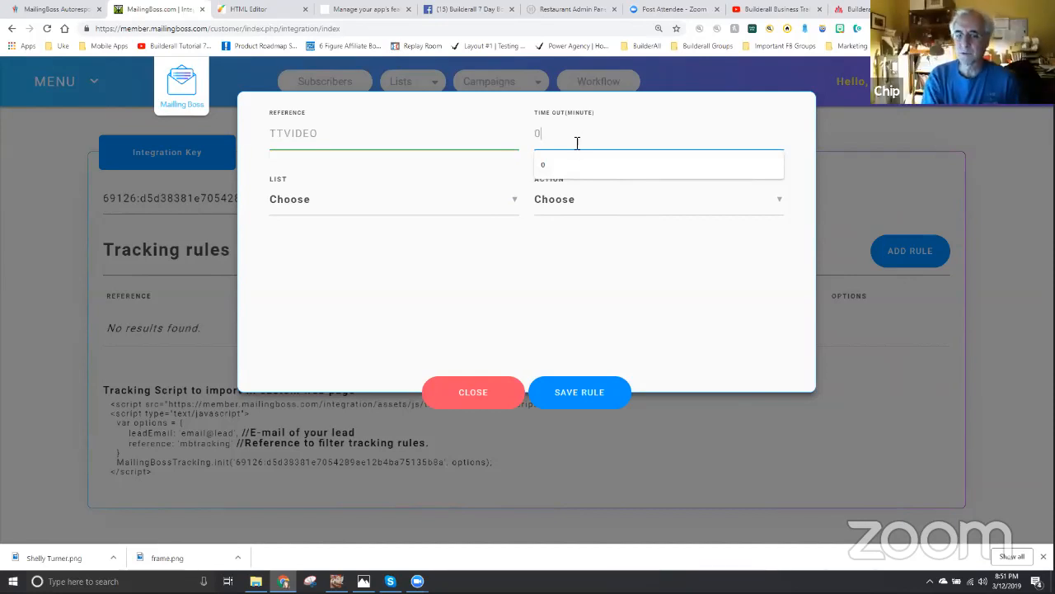
click(476, 396)
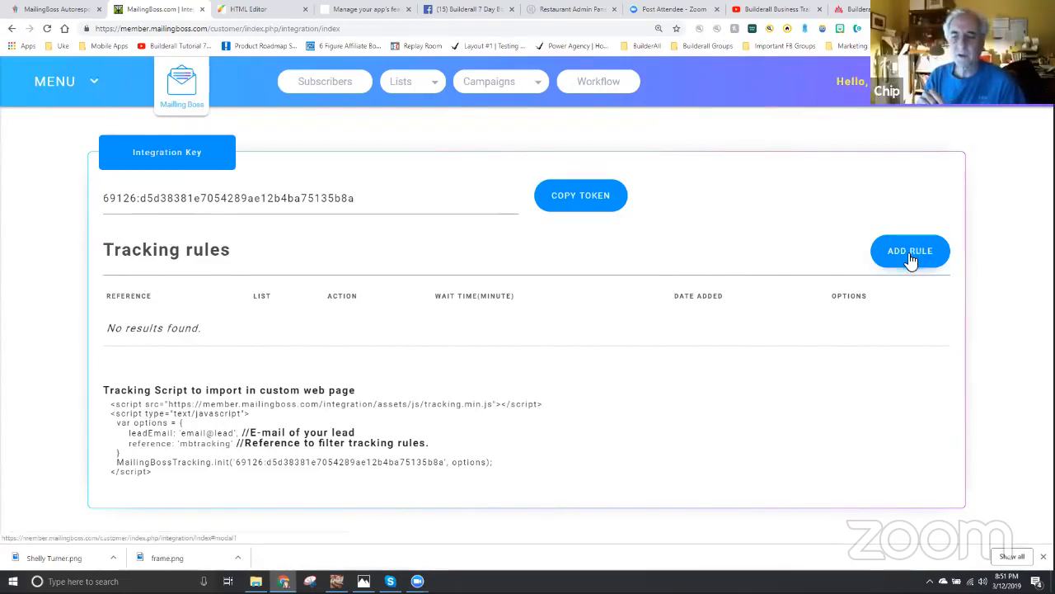
click(23, 94)
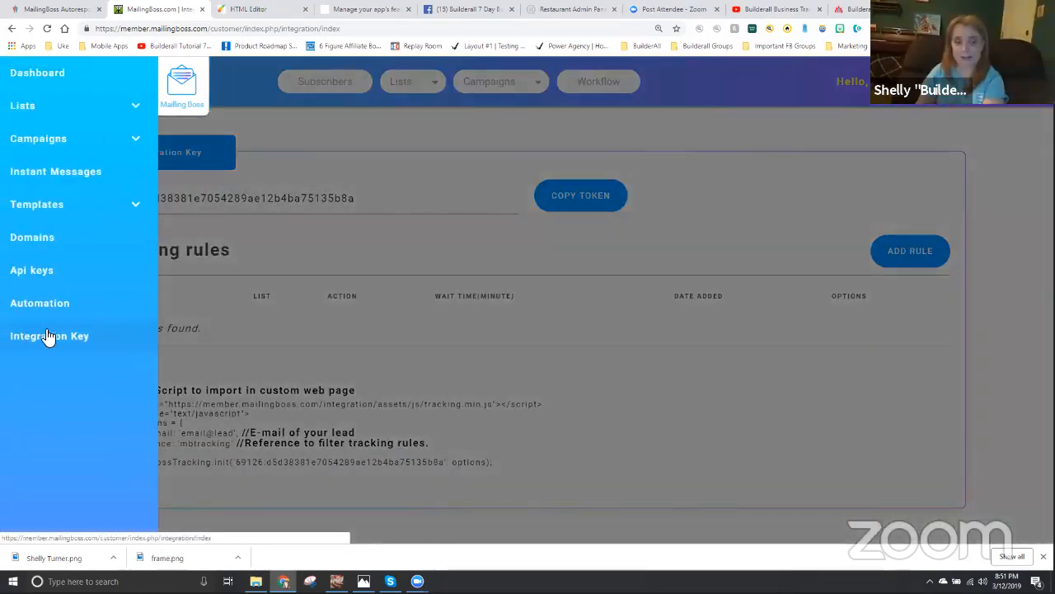
click(332, 245)
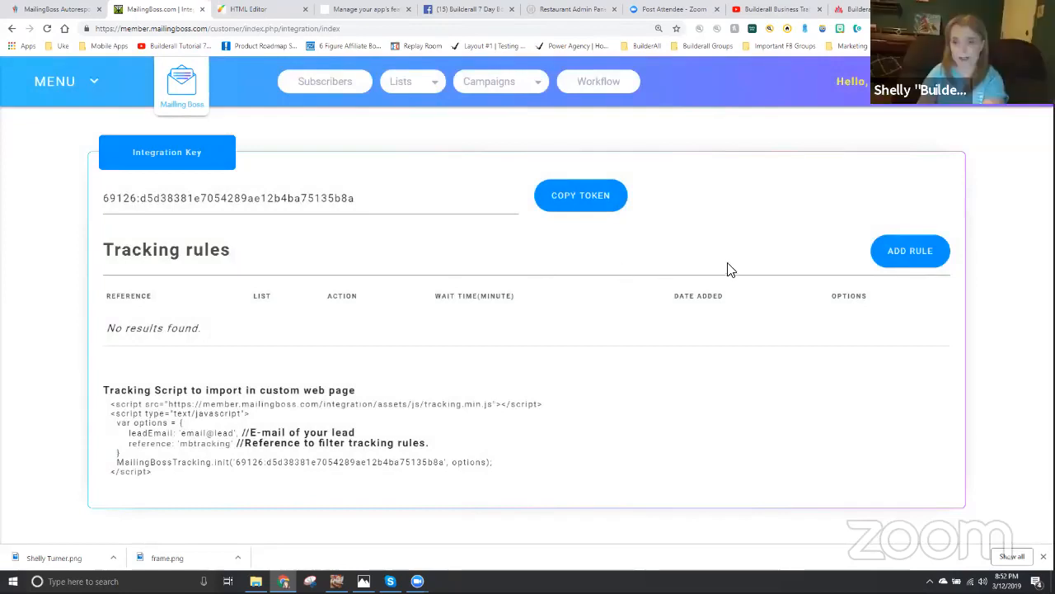
- Start a new tracking rule with reference TTVIDEO, a time out of 0 minutes and the Tag Training Lead List
click(910, 251)
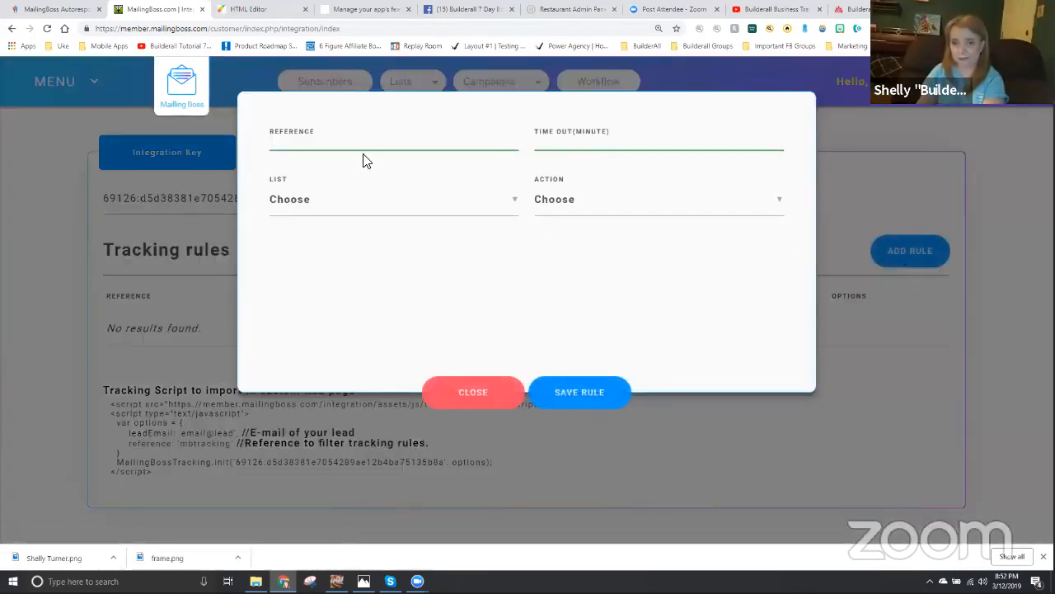
click(338, 145)
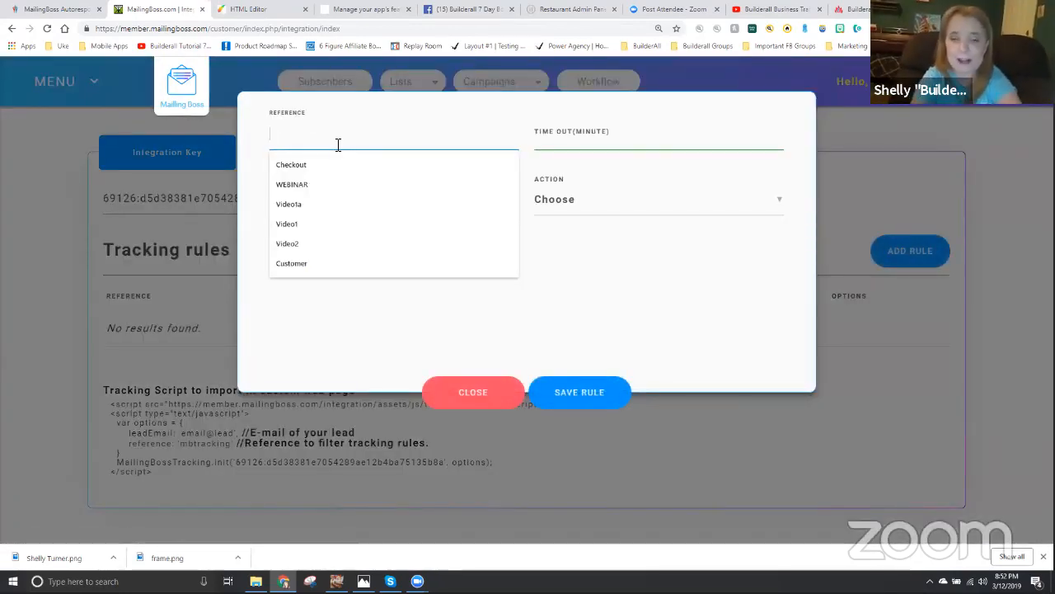
text(TTVIDEO)
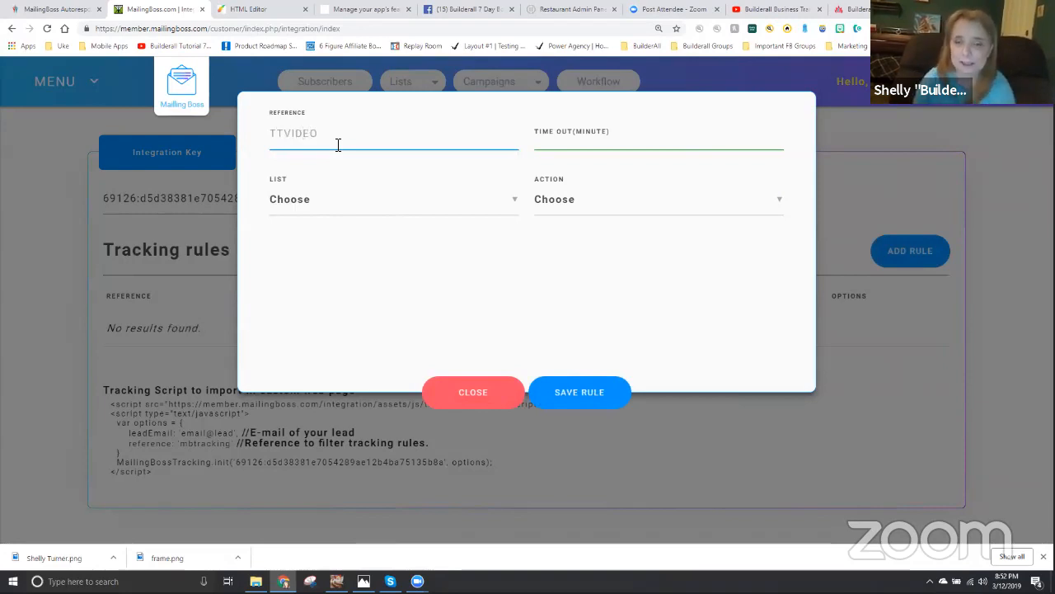
click(545, 138)
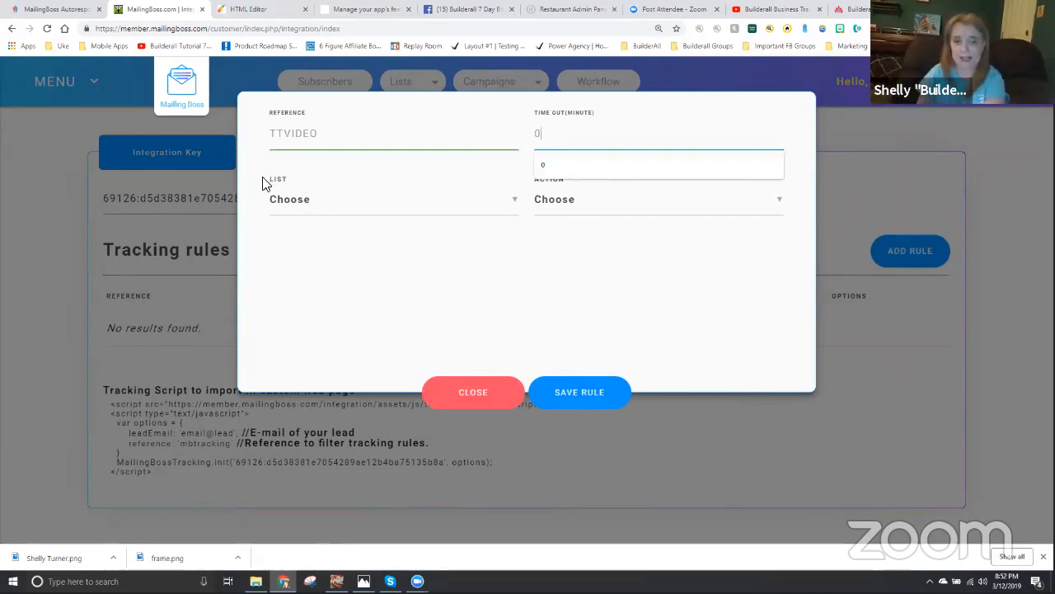
click(302, 203)
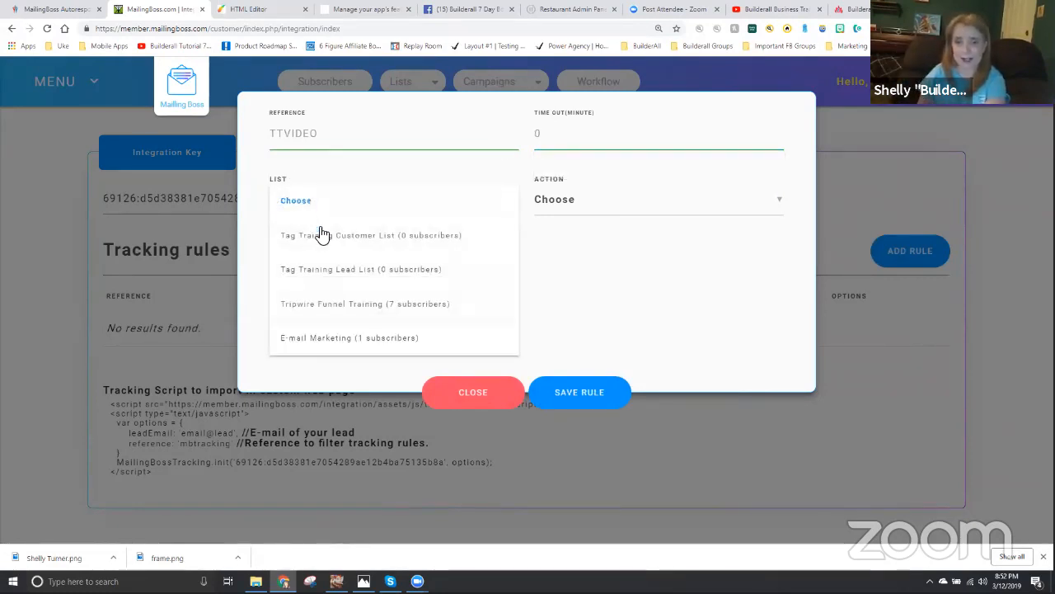
click(360, 270)
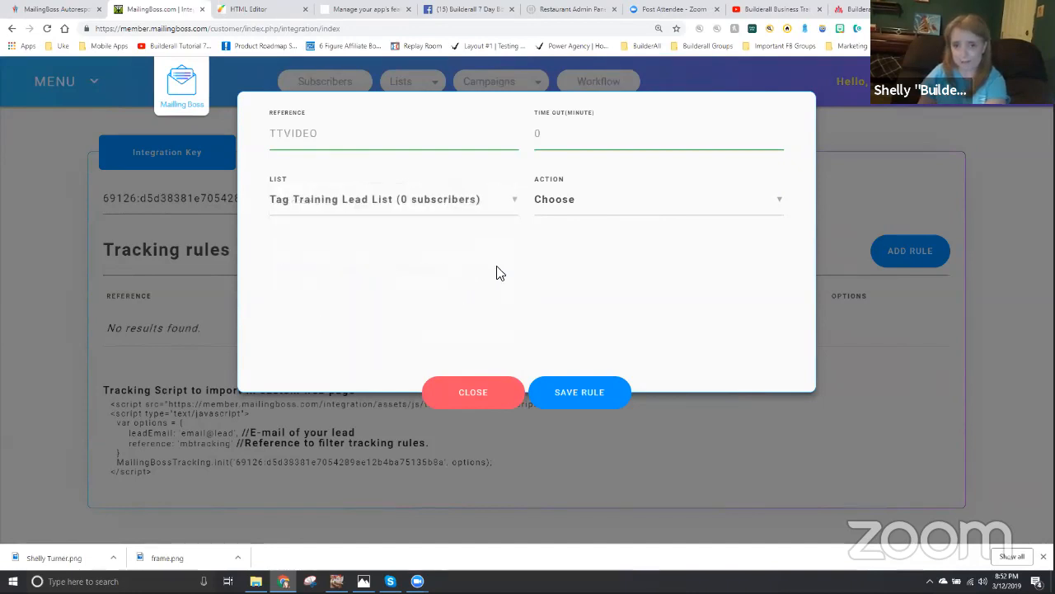
- Give the TTVIDEO rule the Insert TAG value action with the tag TTVIDEO and save the rule
click(572, 205)
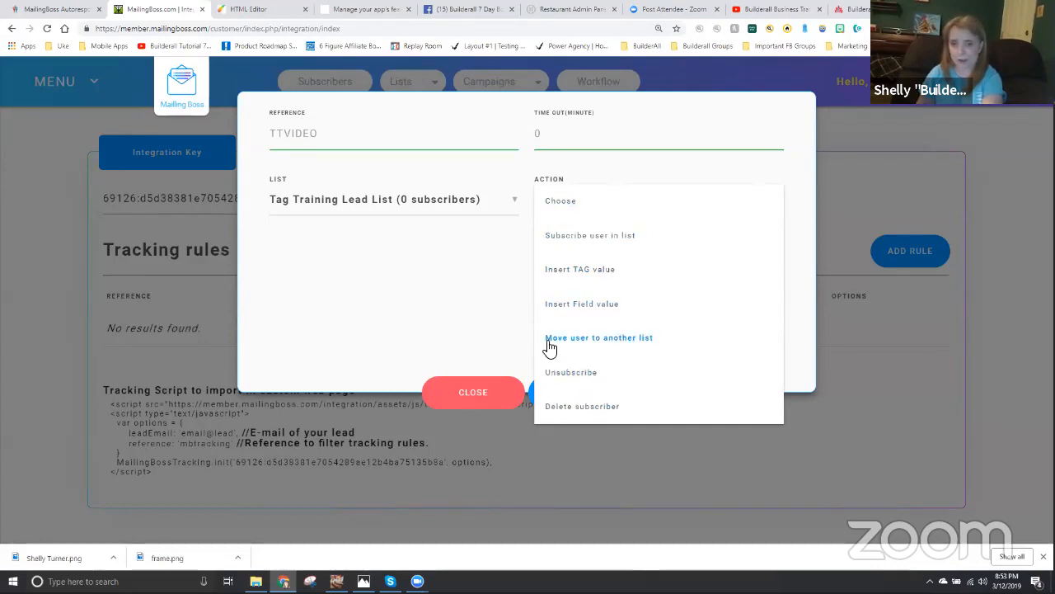
click(578, 270)
click(313, 282)
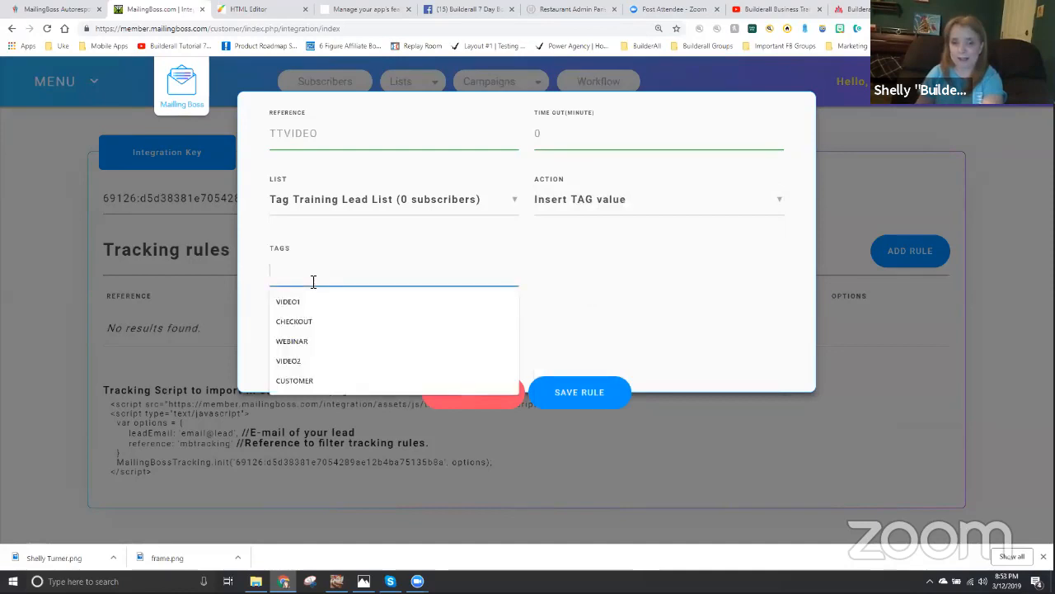
text(TT)
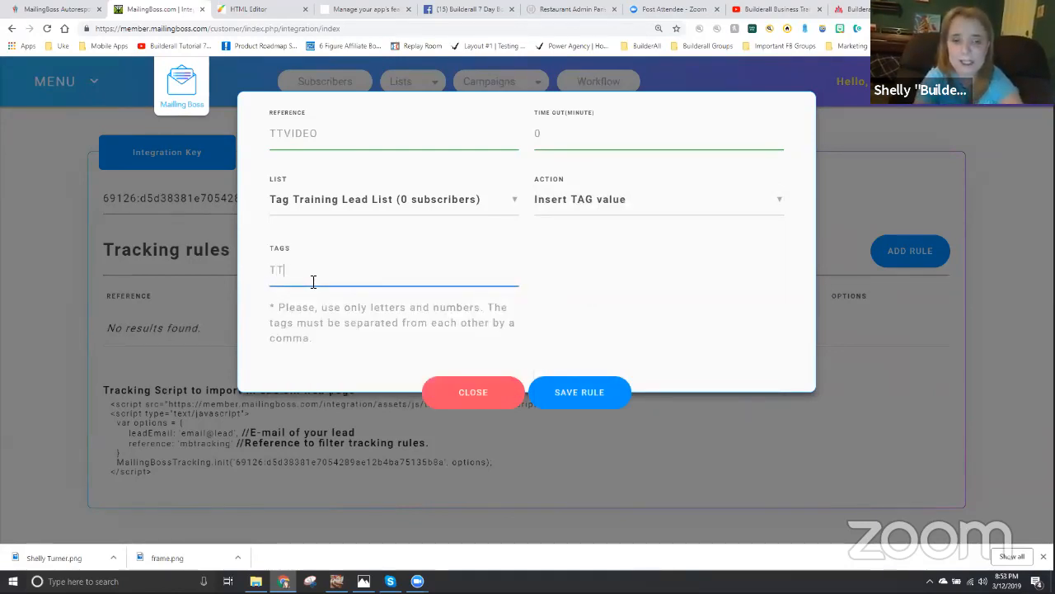
text(VIDEO)
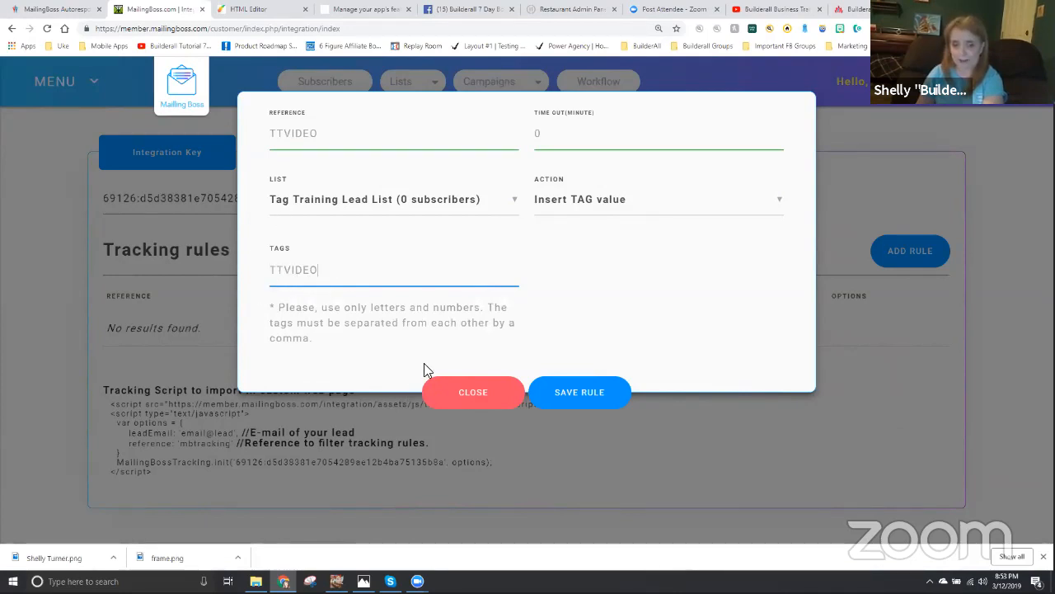
click(587, 394)
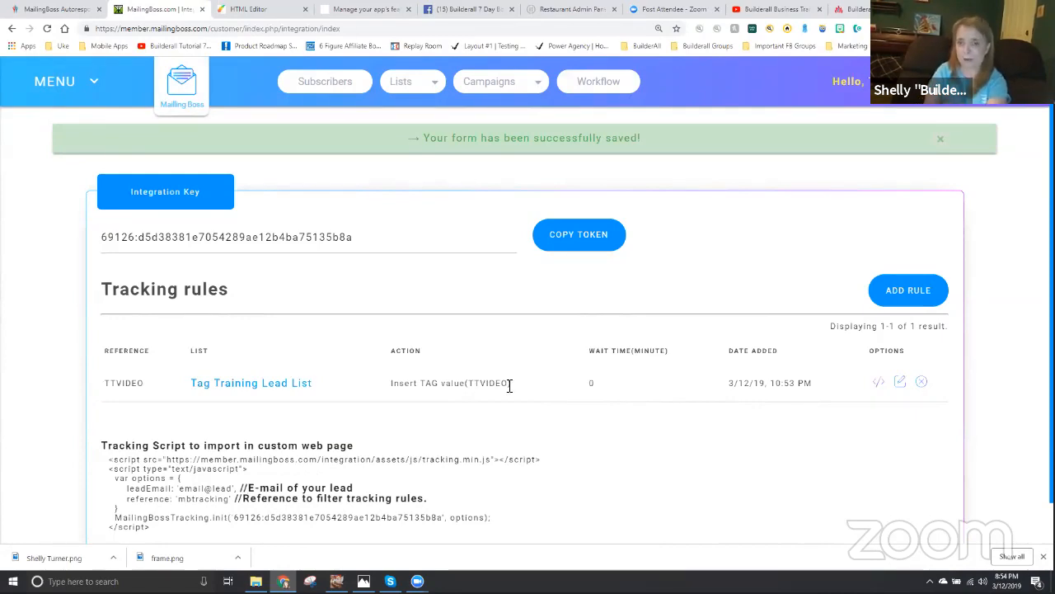
- Start another tracking rule with reference TTCHECKOUT, a time out of 0 minutes and the Tag Training Lead List
click(906, 288)
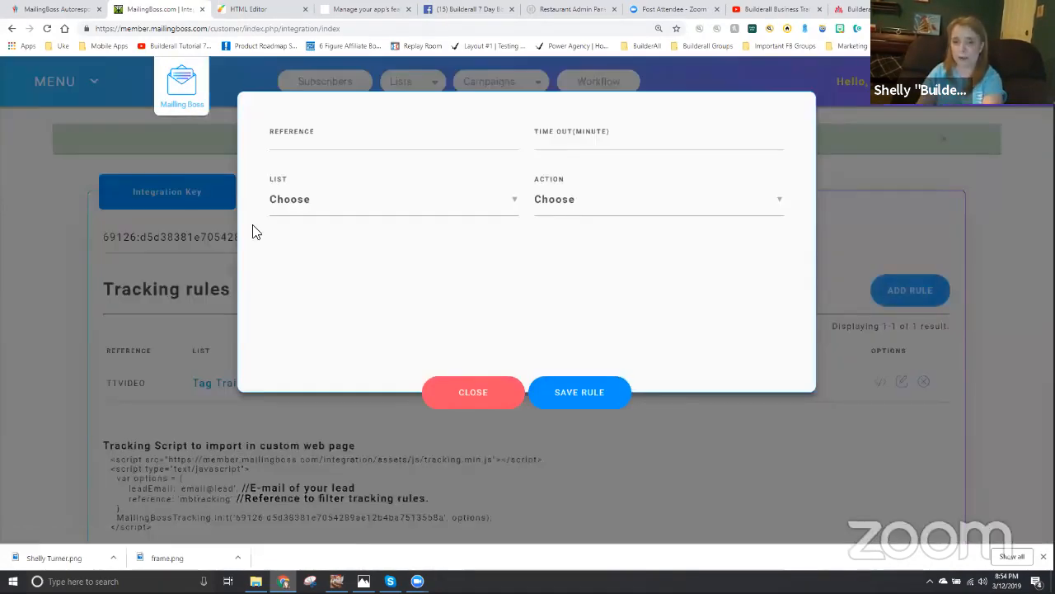
click(284, 136)
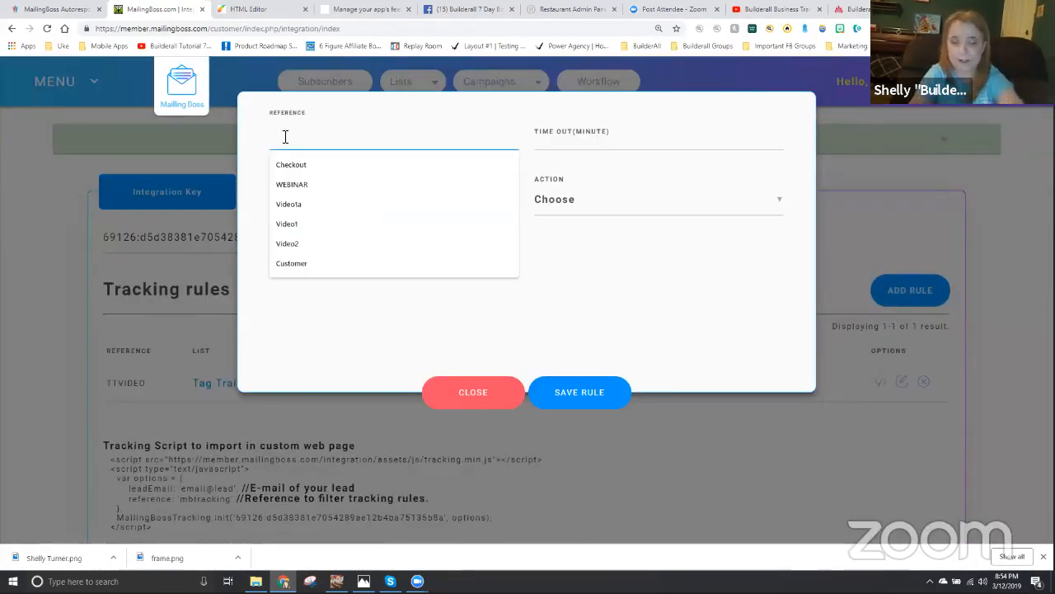
text(TT)
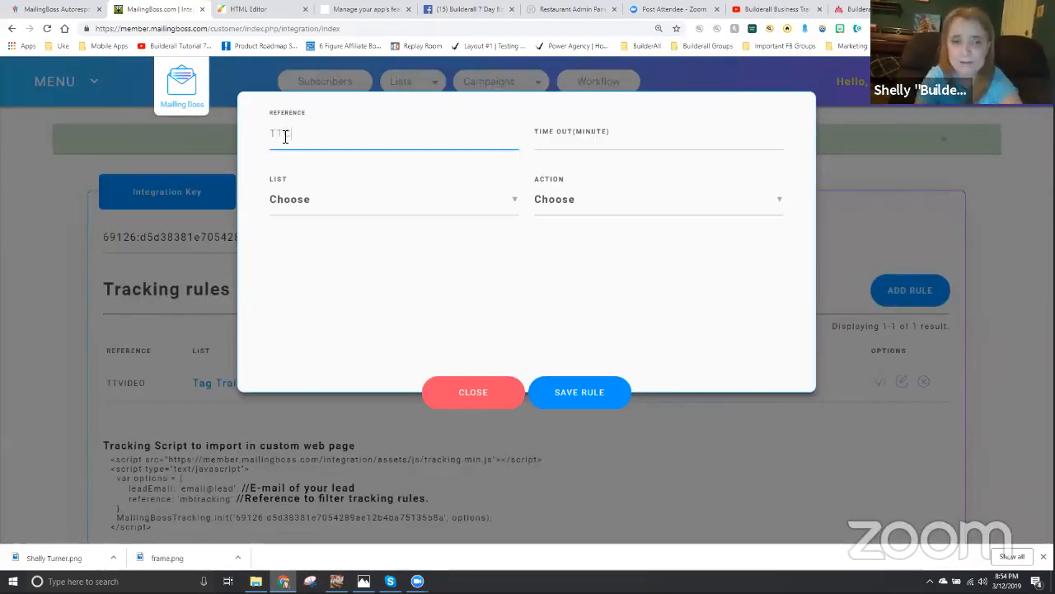
text(CHECKOUT)
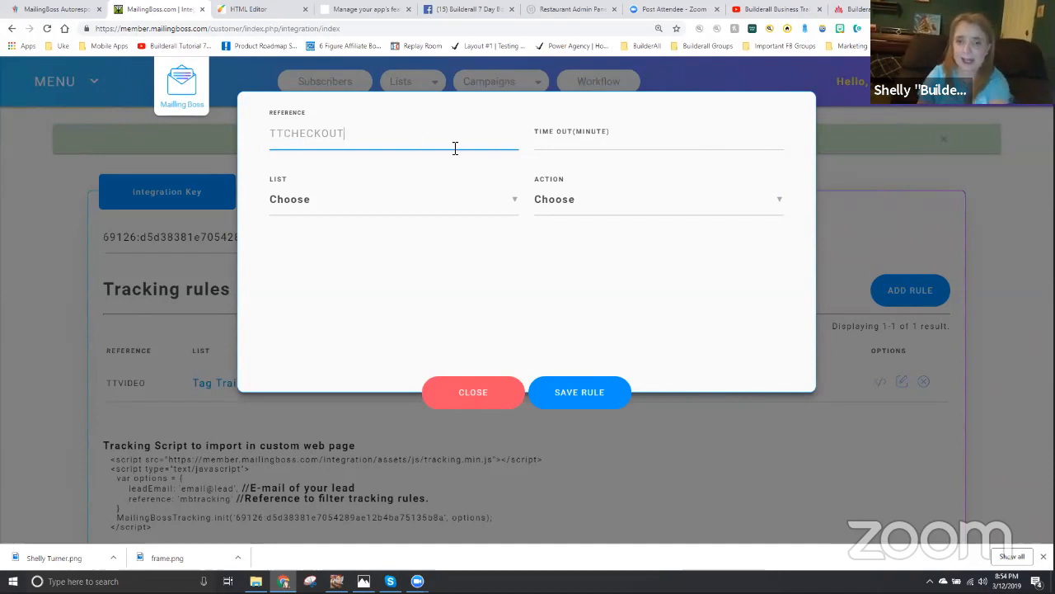
click(565, 145)
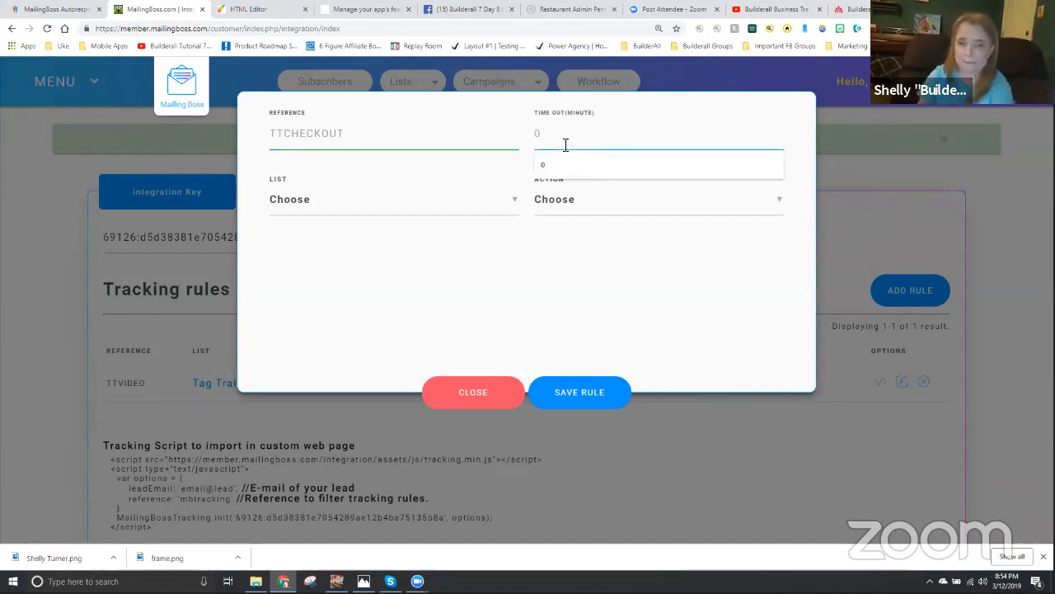
click(334, 203)
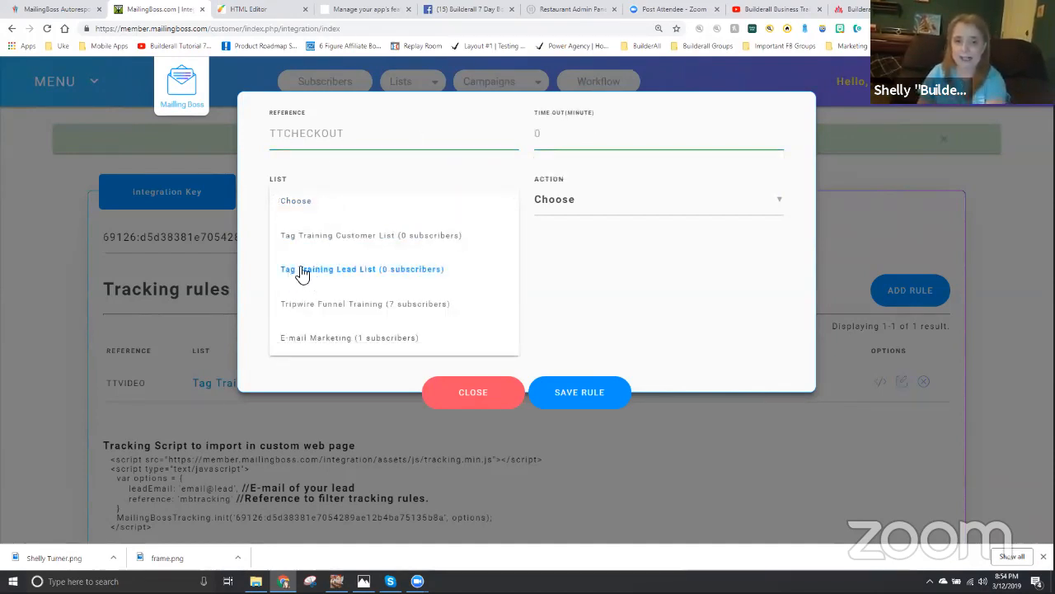
click(345, 272)
- Give the TTCHECKOUT rule the Insert TAG value action with the tag TTCHECKOUT and save the rule
click(558, 202)
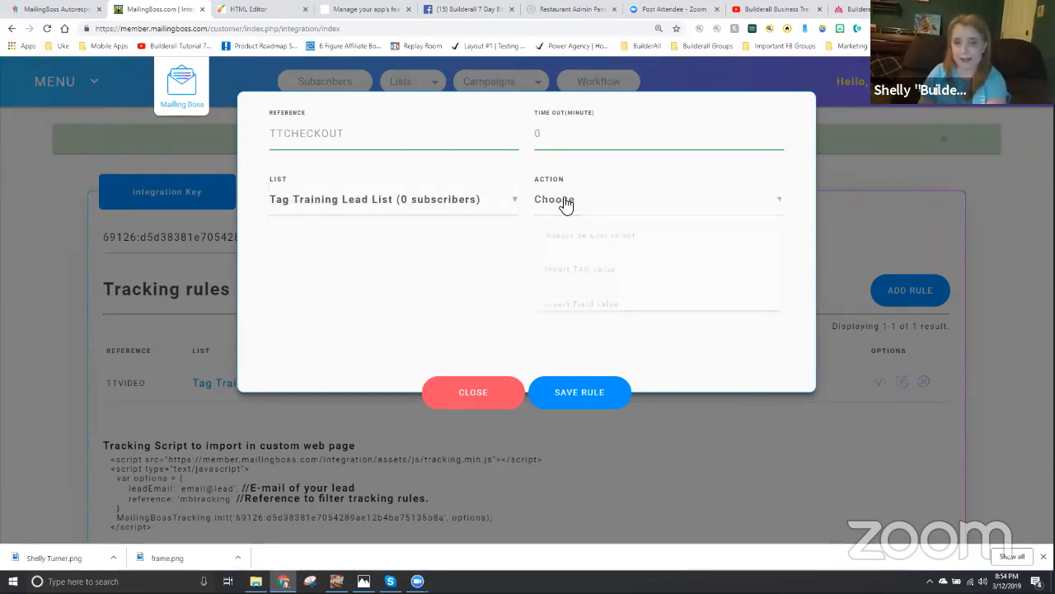
click(572, 275)
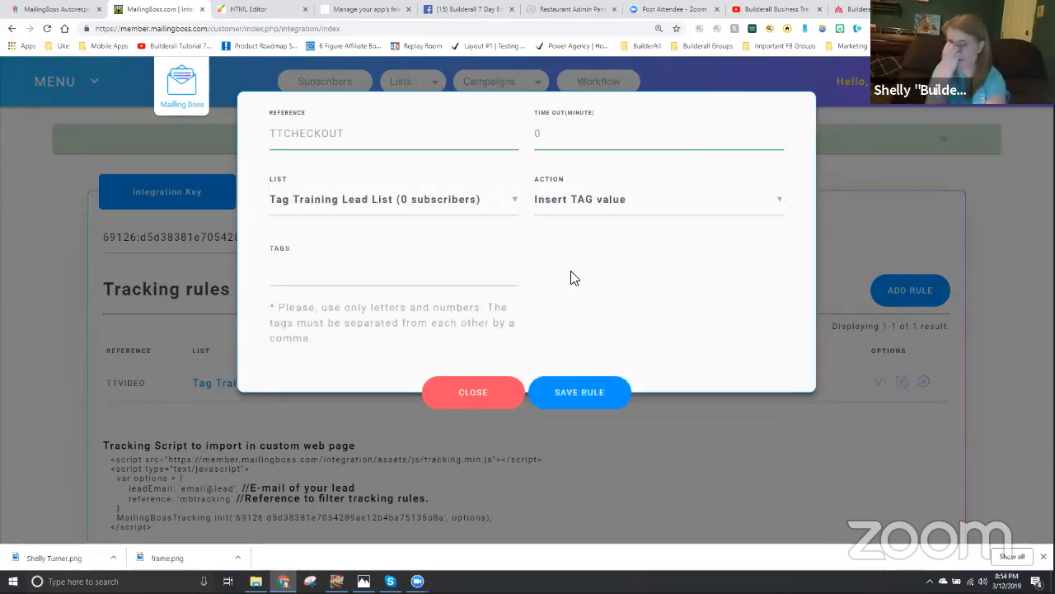
click(358, 278)
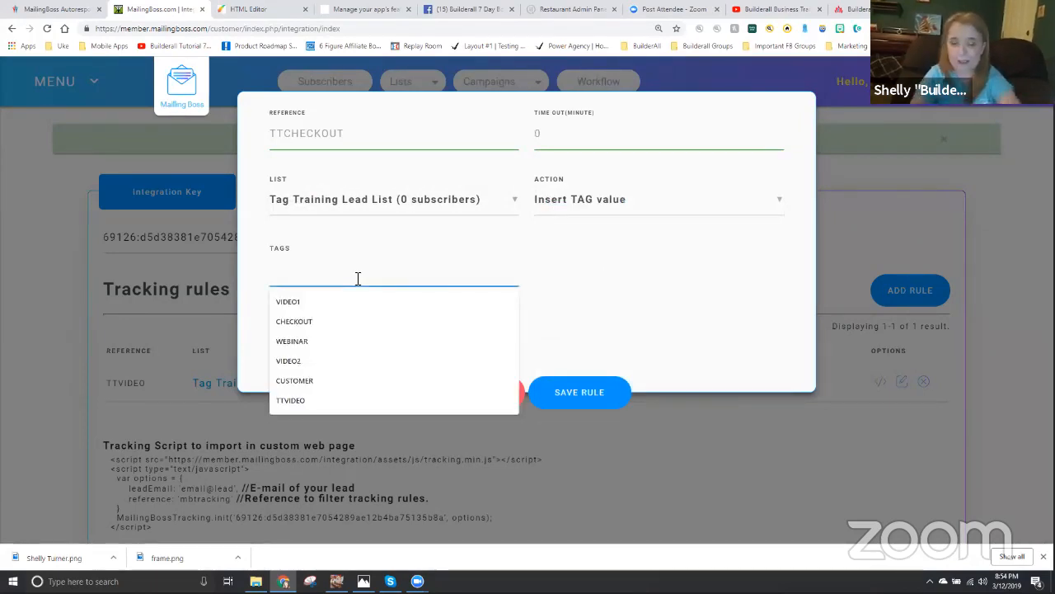
text(TTCHECKOUT)
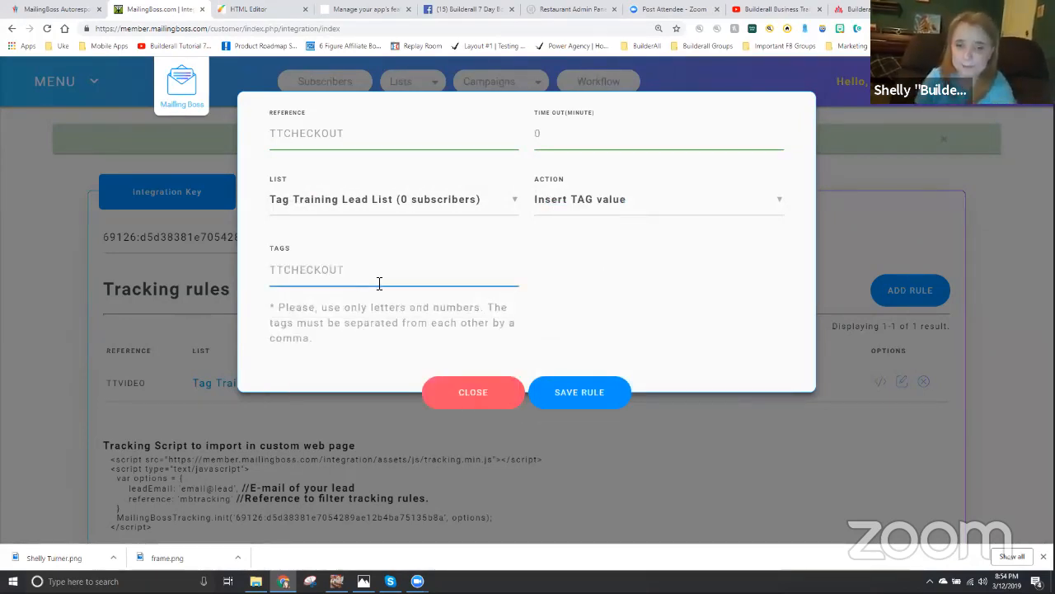
click(555, 285)
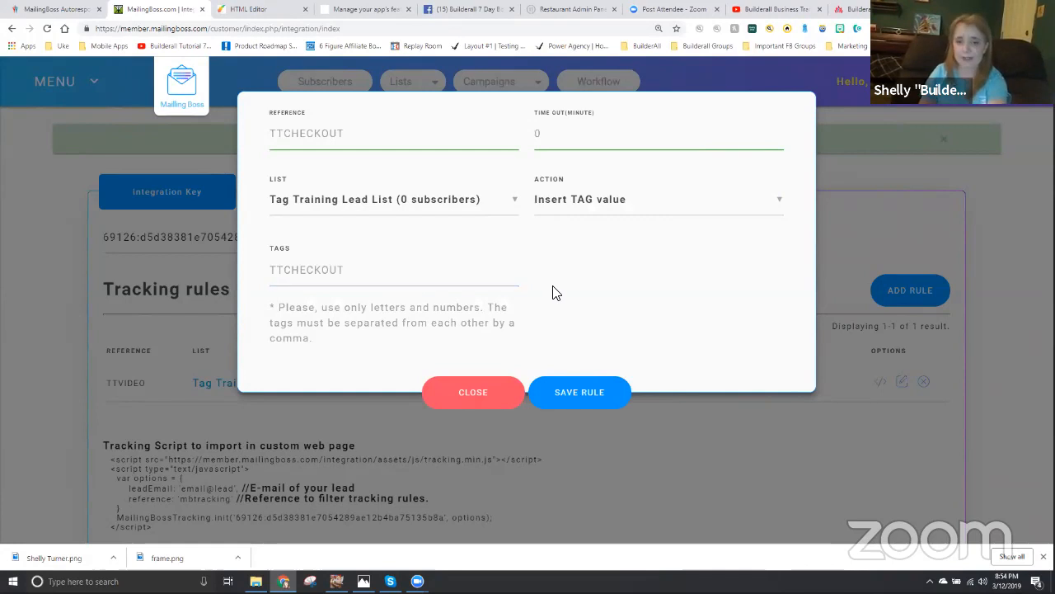
click(580, 394)
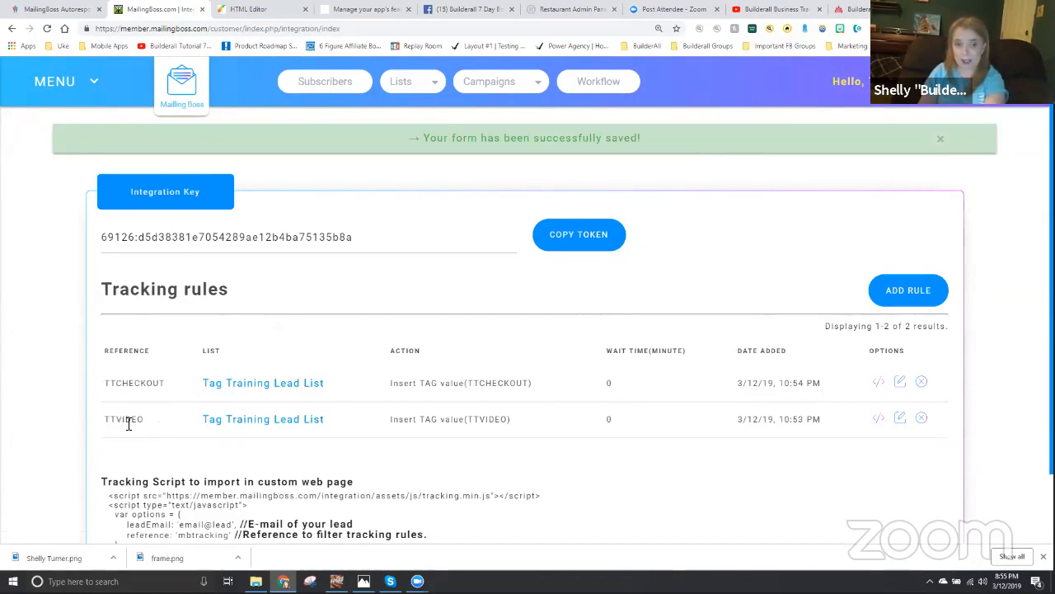
- Select the TTVIDEO reference text, switch to the HTML Editor and open the settings of the default layout's Video page
drag(145, 418, 114, 422)
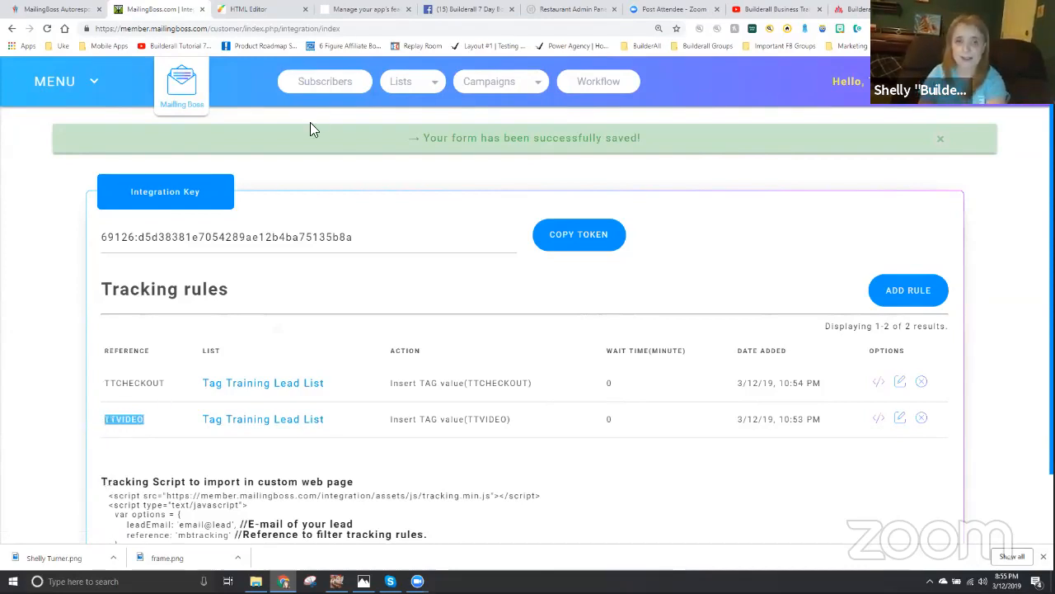
click(266, 10)
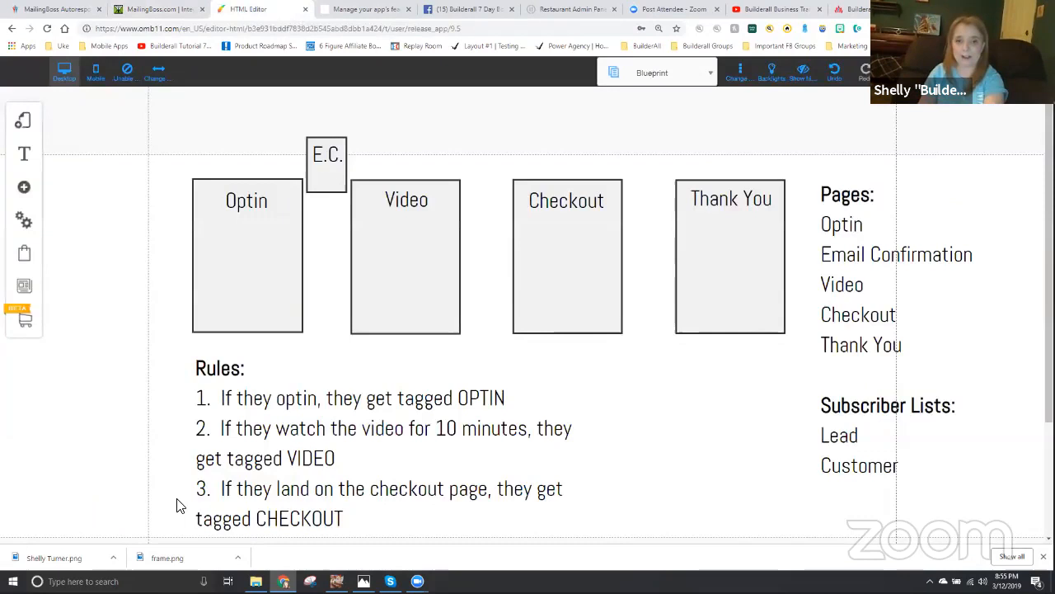
click(23, 121)
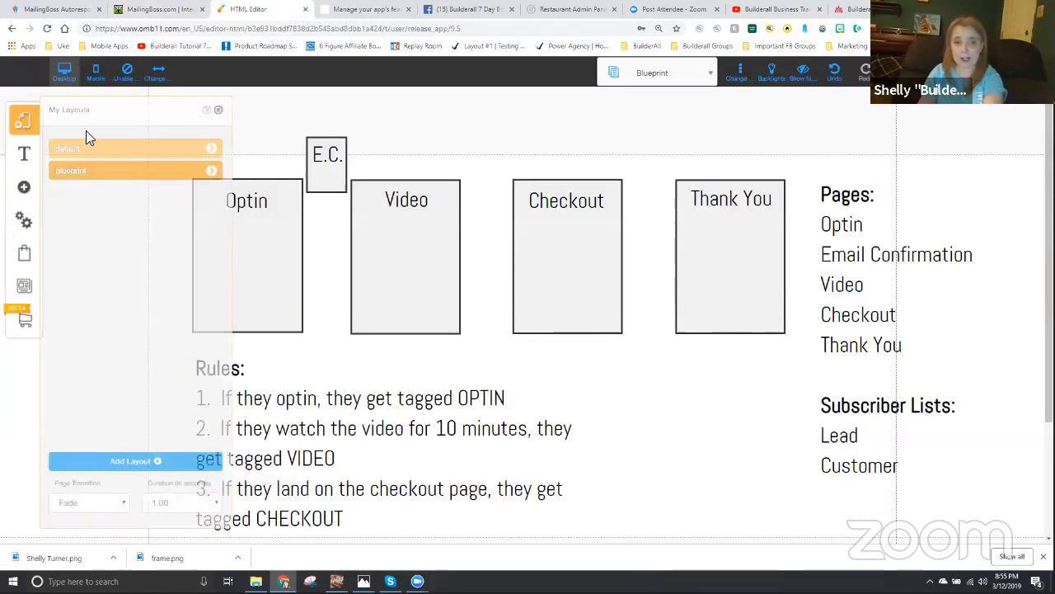
click(216, 151)
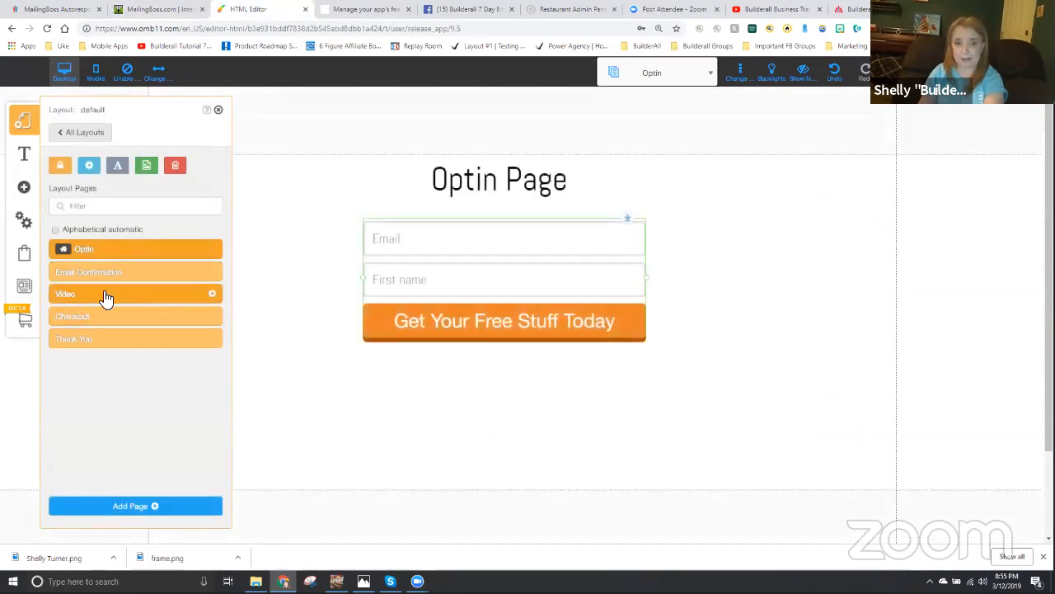
click(213, 297)
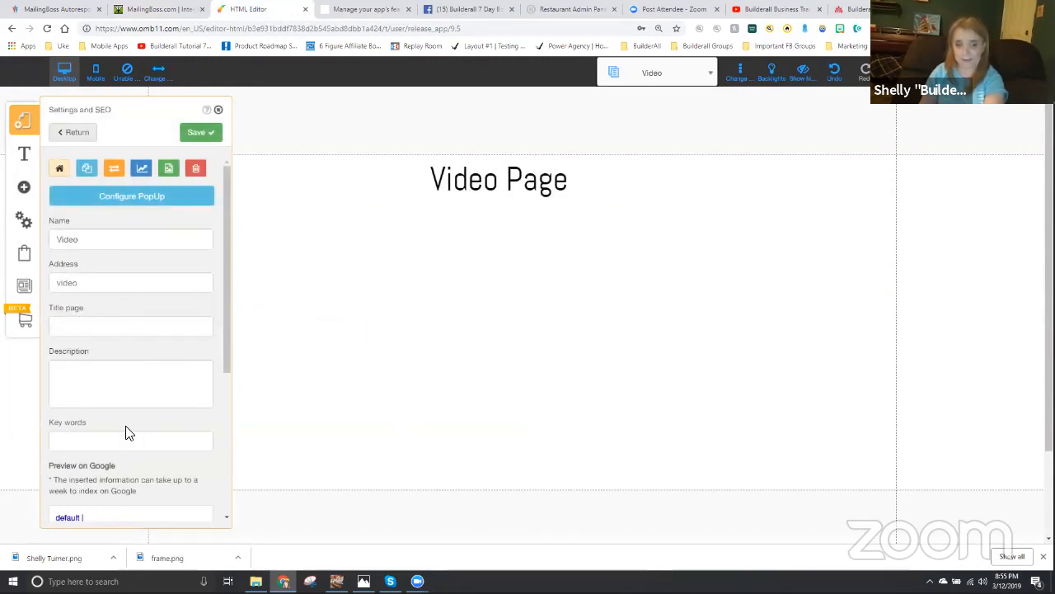
- Set the Video page's Mailing Boss Reference TAG to TTVIDEO and save the page settings
scroll(127, 432, down, 5)
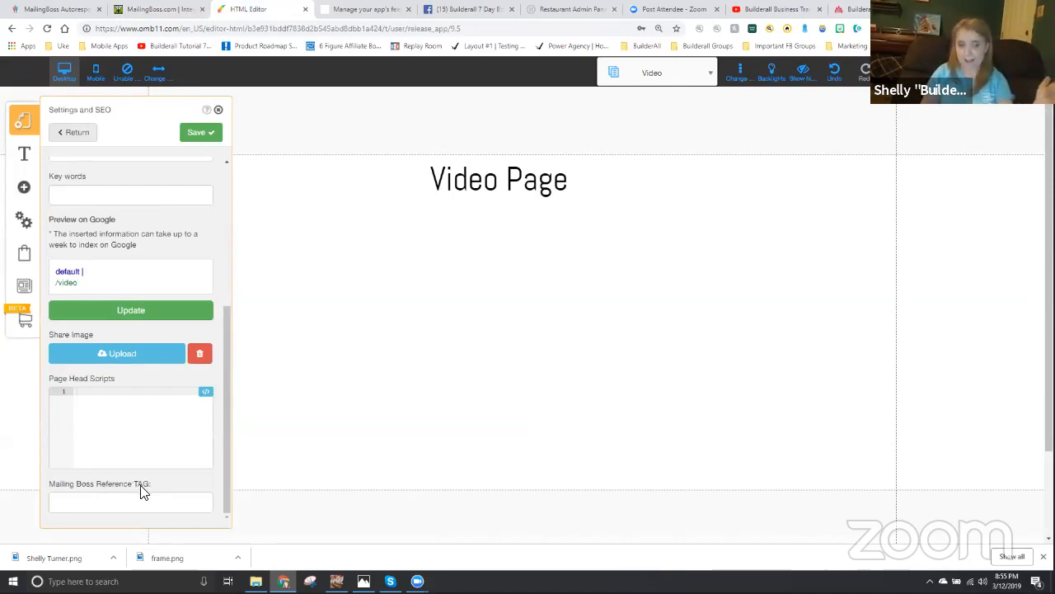
click(92, 503)
text(TTVIDEO)
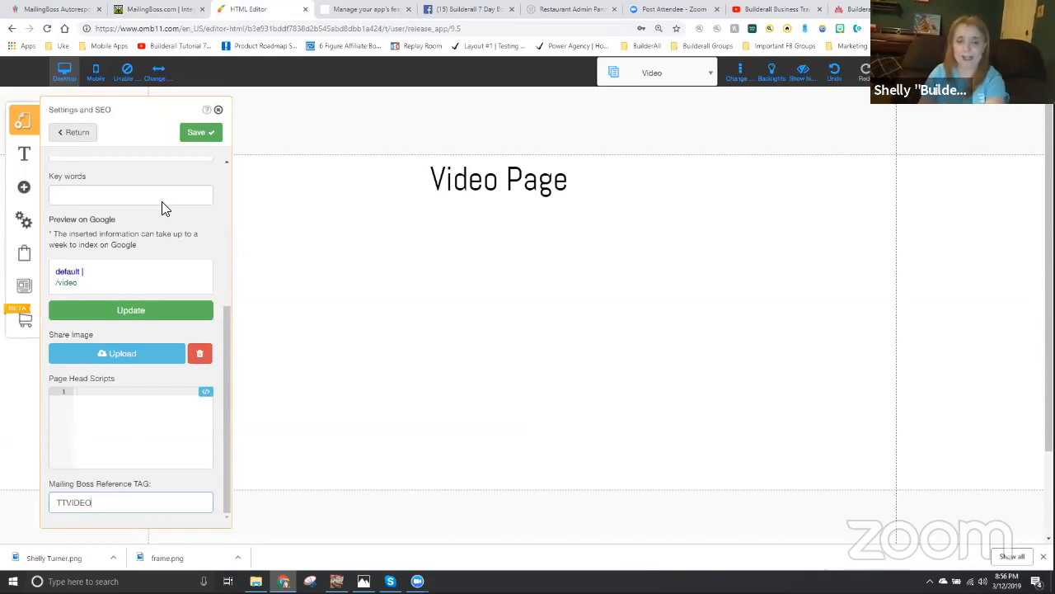
click(194, 141)
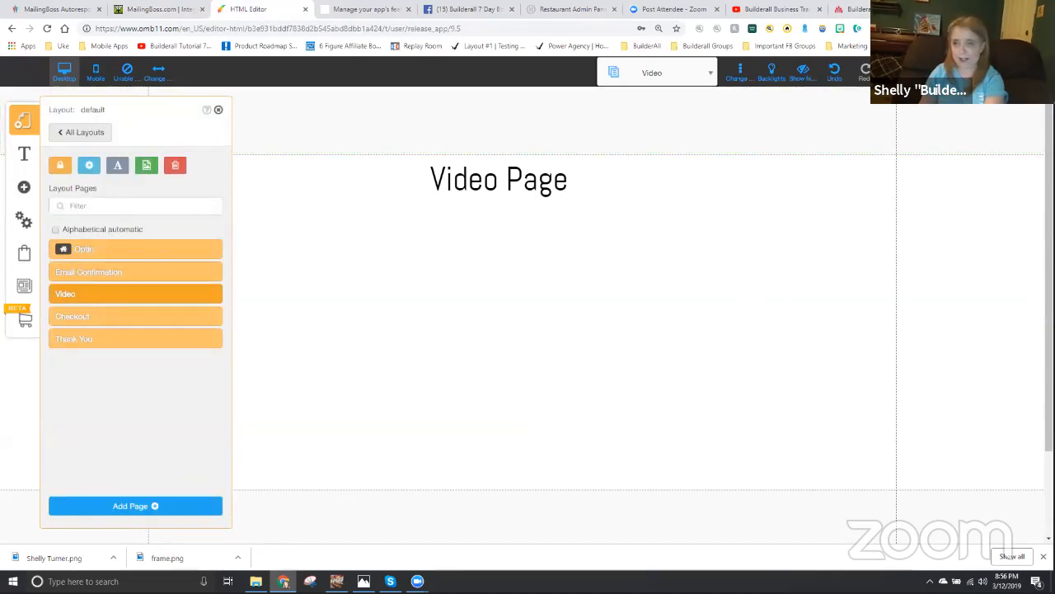
- Save all site changes, dismiss the alert and close the list of layout pages
click(991, 73)
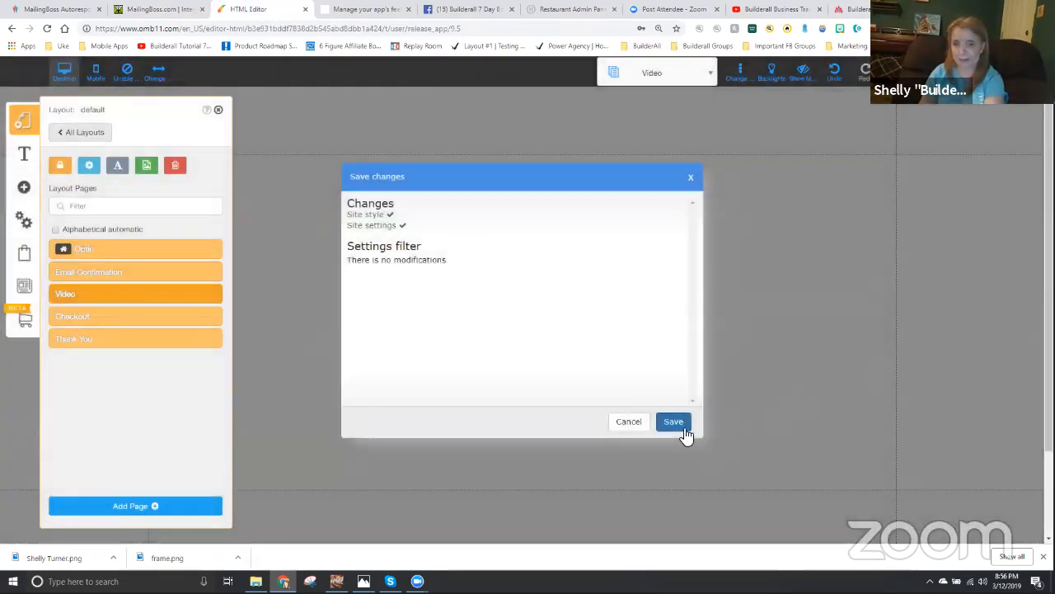
click(677, 424)
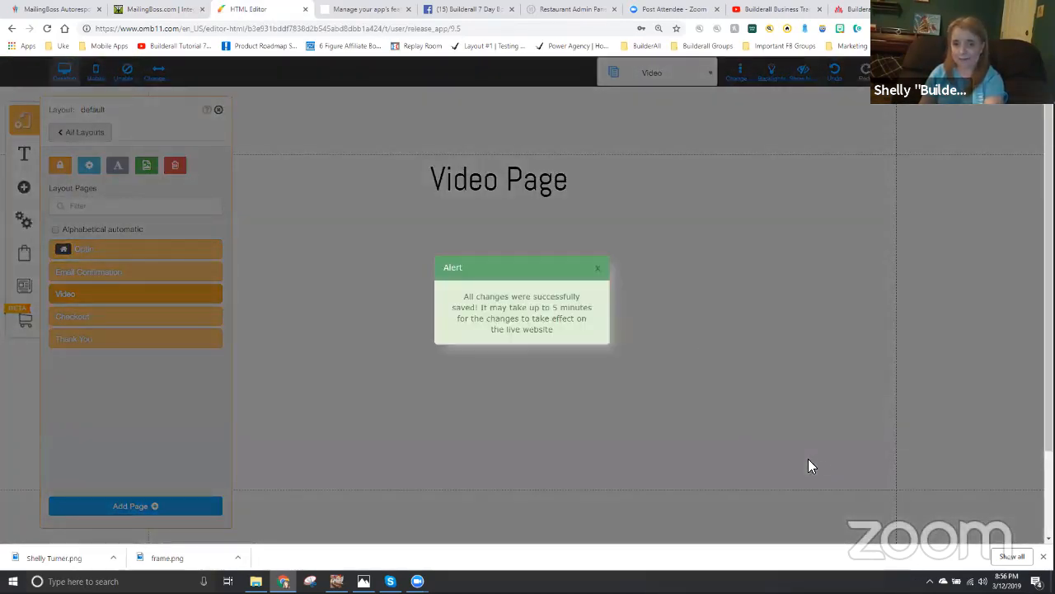
click(600, 269)
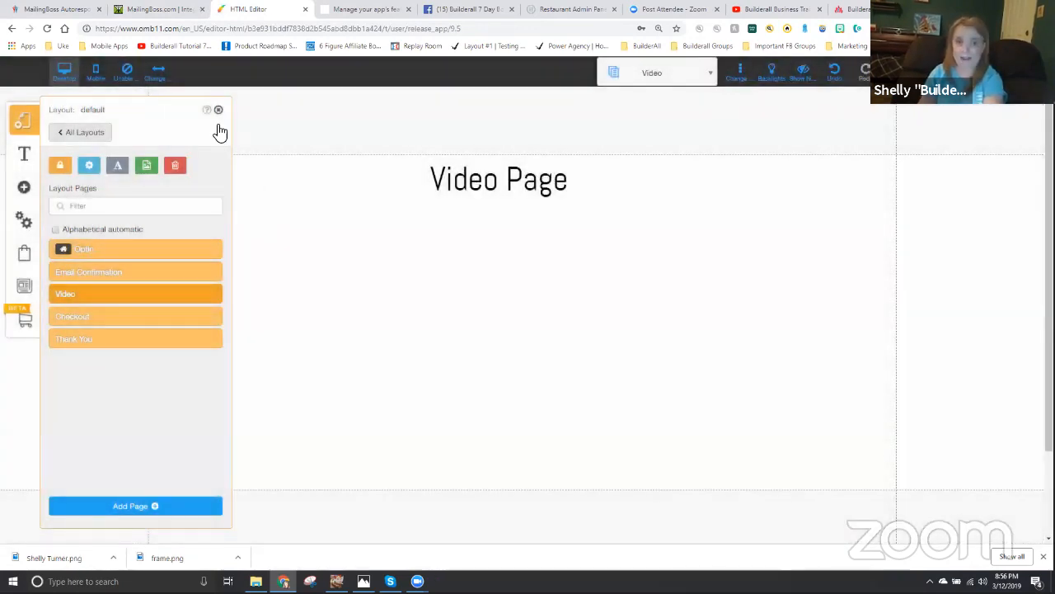
click(219, 111)
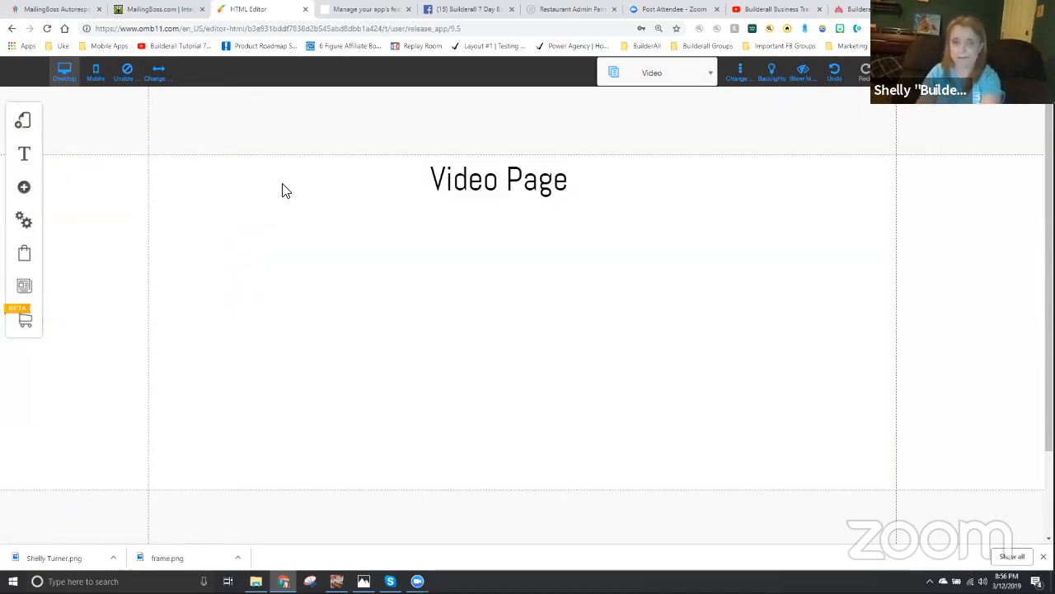
- Copy the TTCHECKOUT reference from the MailingBoss tracking rules, then open the default layout's Checkout page settings in the HTML Editor
click(150, 10)
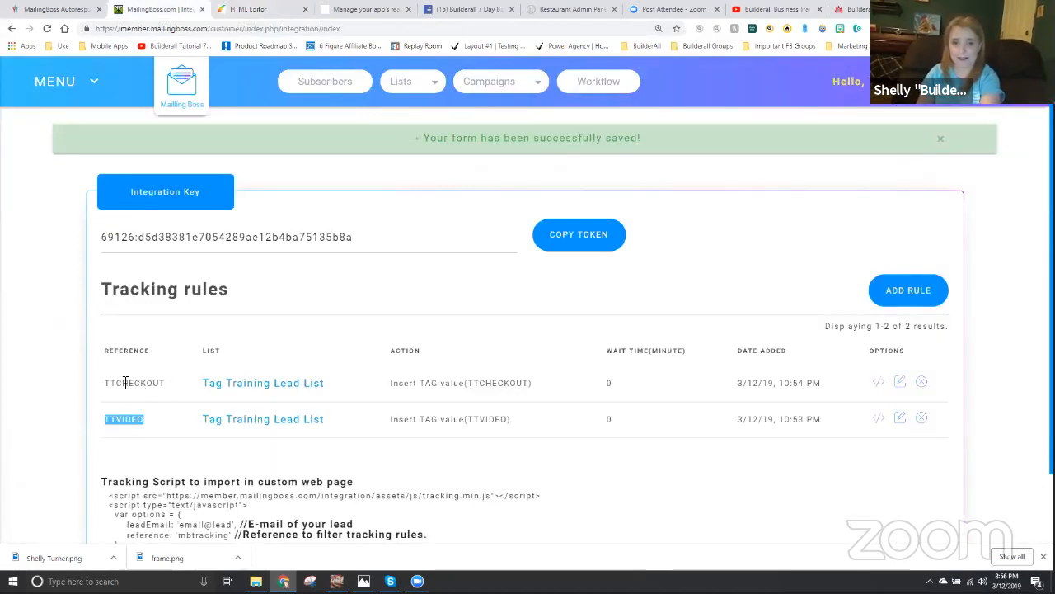
drag(168, 382, 105, 384)
key(ctrl+c)
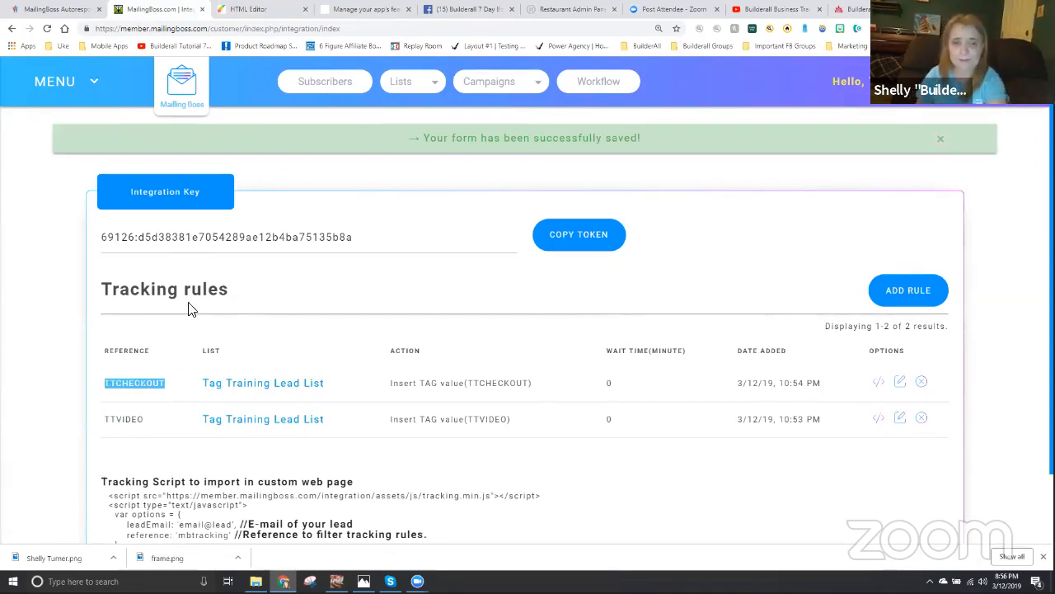
click(273, 9)
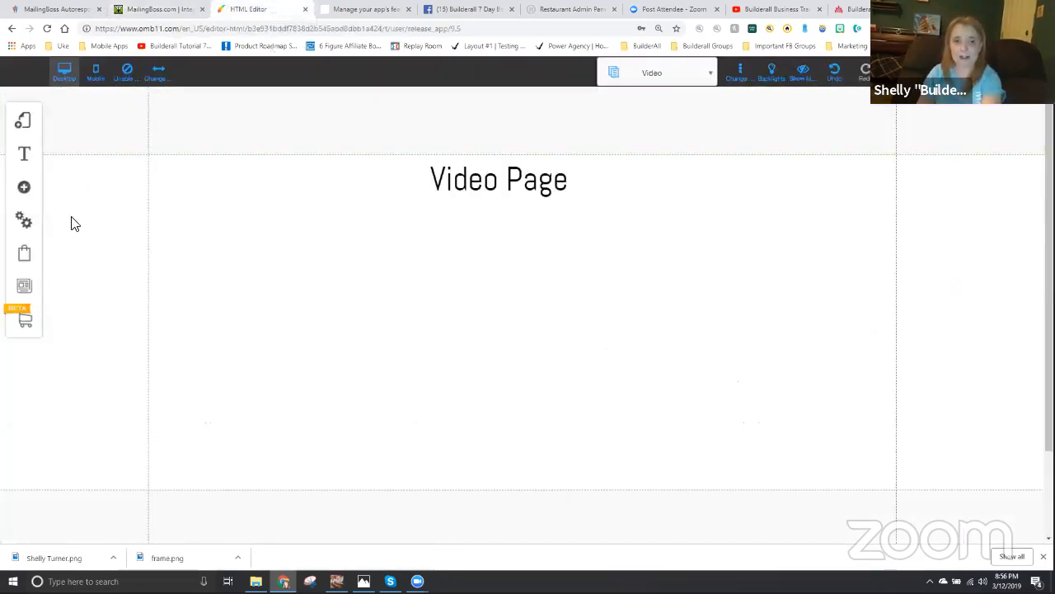
click(25, 124)
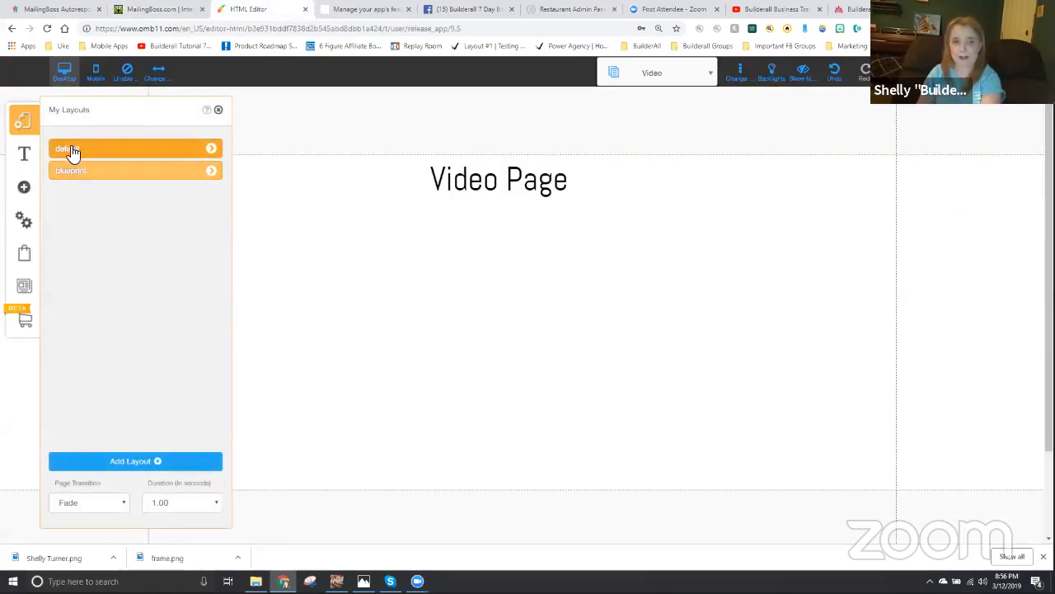
click(212, 152)
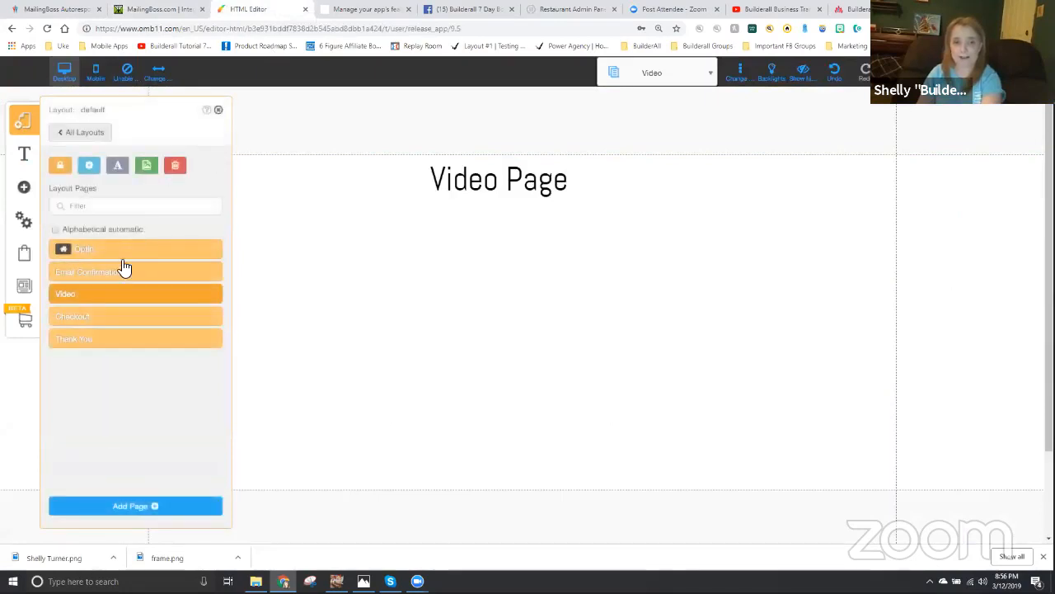
click(213, 319)
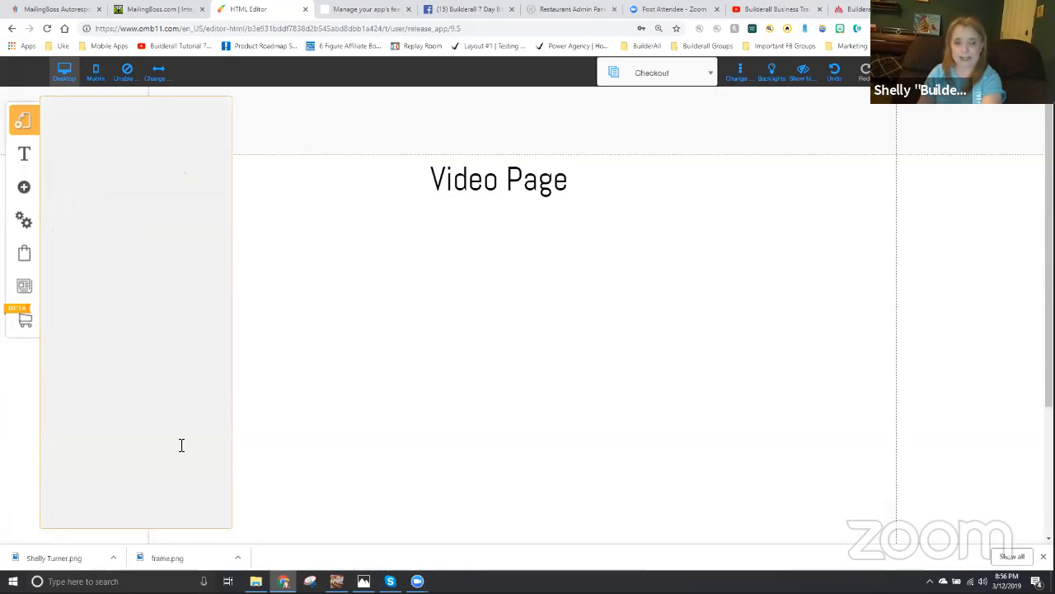
- Set the Checkout page's Mailing Boss Reference TAG to TTCHECKOUT and save the page settings
click(115, 502)
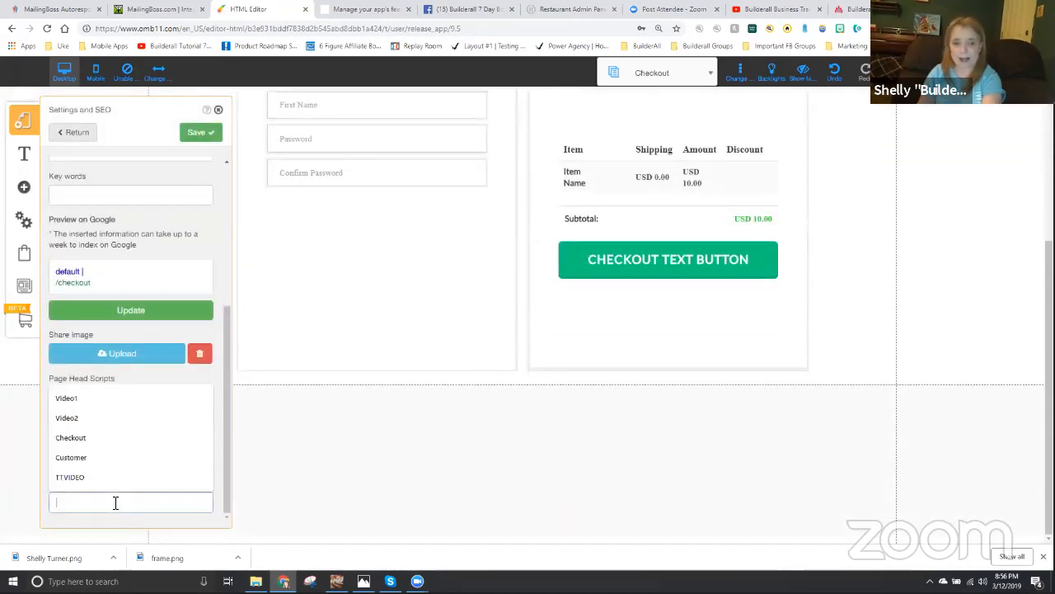
key(ctrl+v)
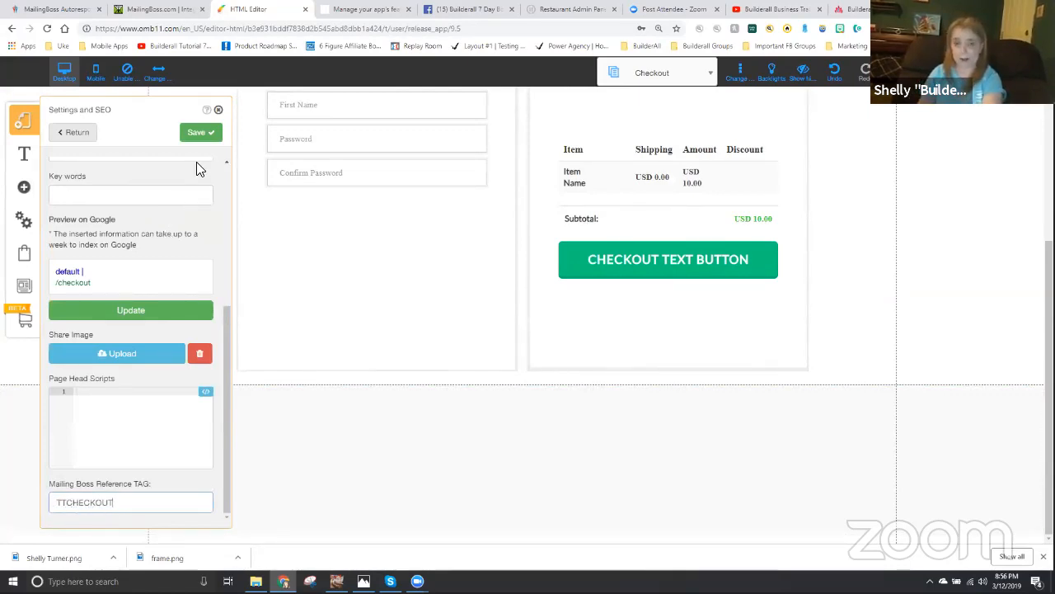
click(181, 135)
click(195, 135)
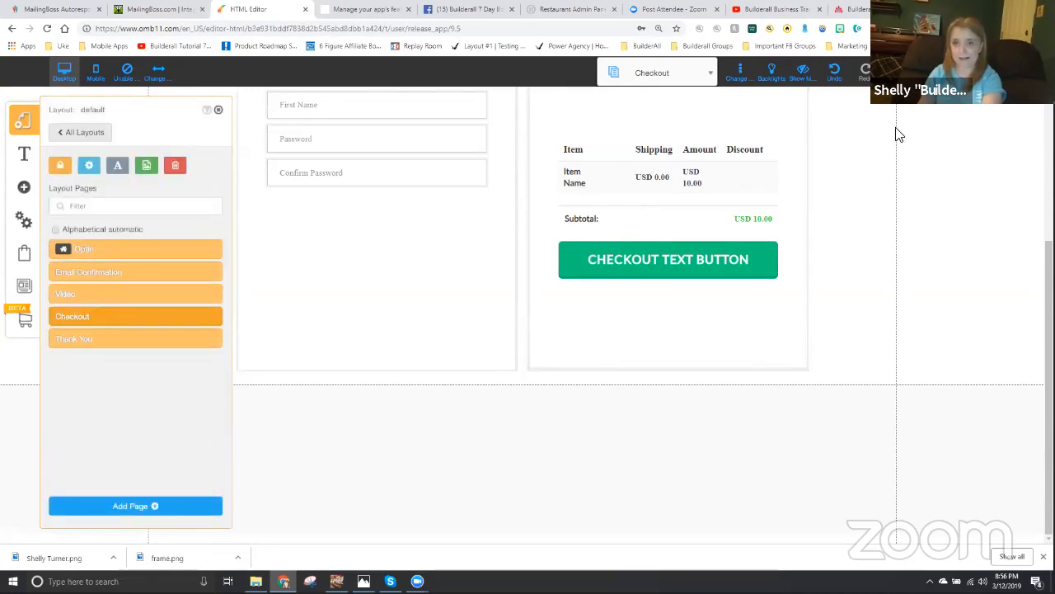
- Save the site changes, dismiss the alert and close the layout page list to show the Checkout page
click(961, 73)
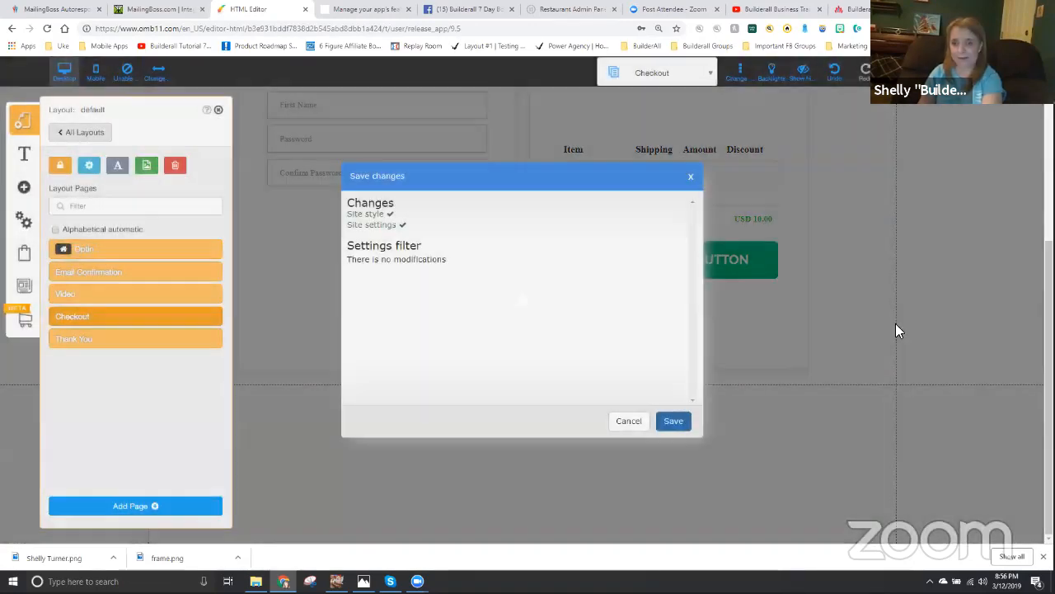
click(674, 422)
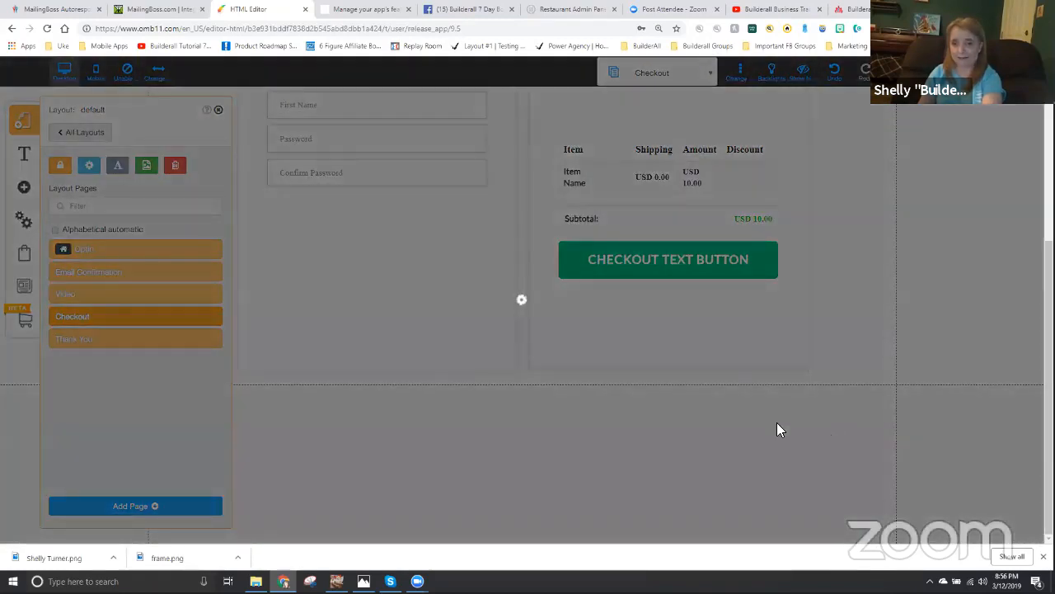
click(597, 272)
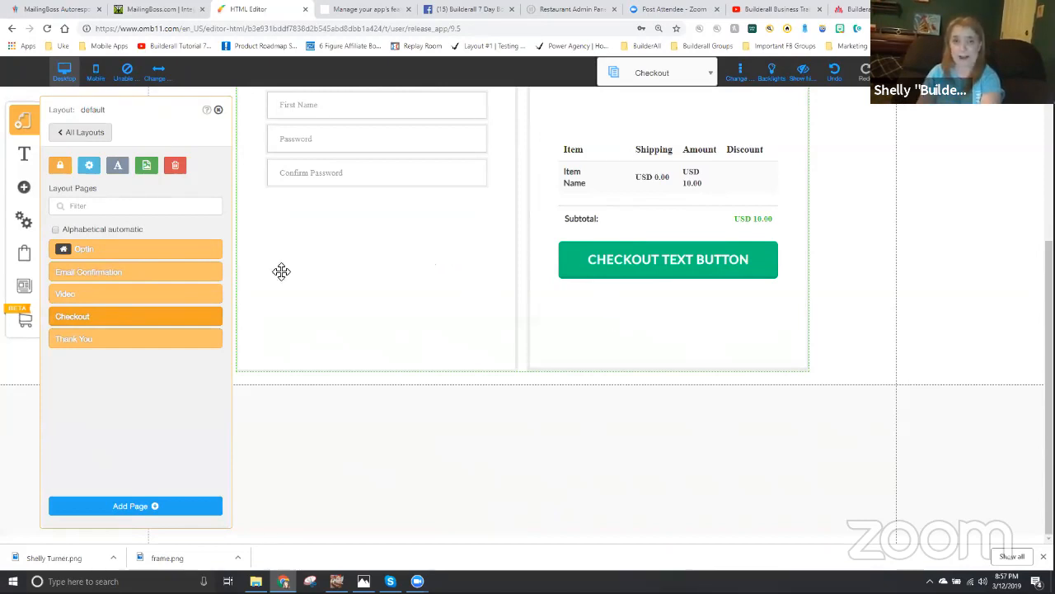
click(217, 110)
scroll(384, 307, up, 4)
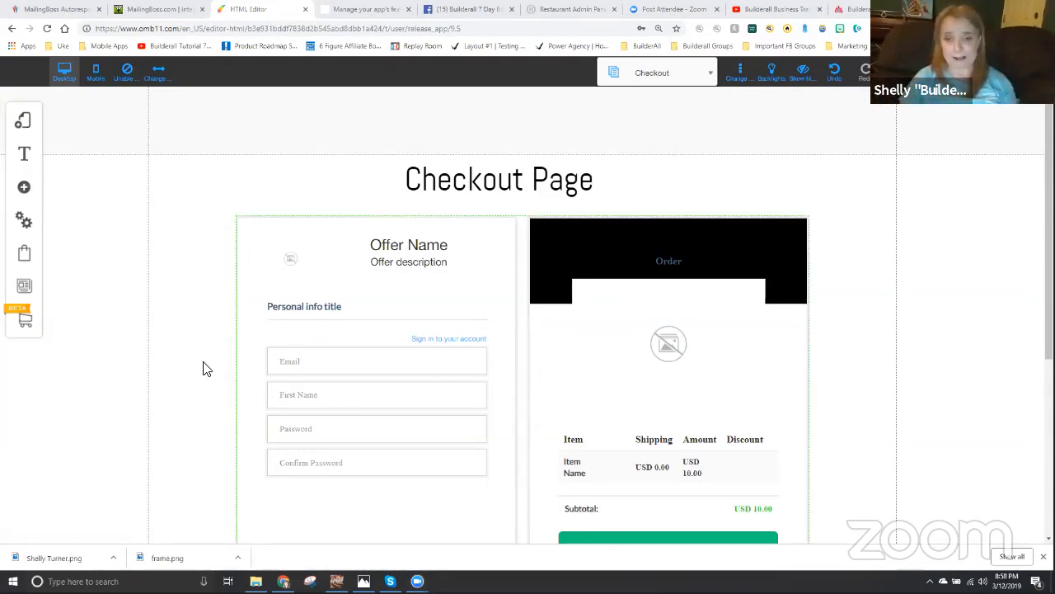
- Edit the checkout offer, giving both title and description the presenter's first name in possessive form followed by "Offer for Tags"
click(533, 416)
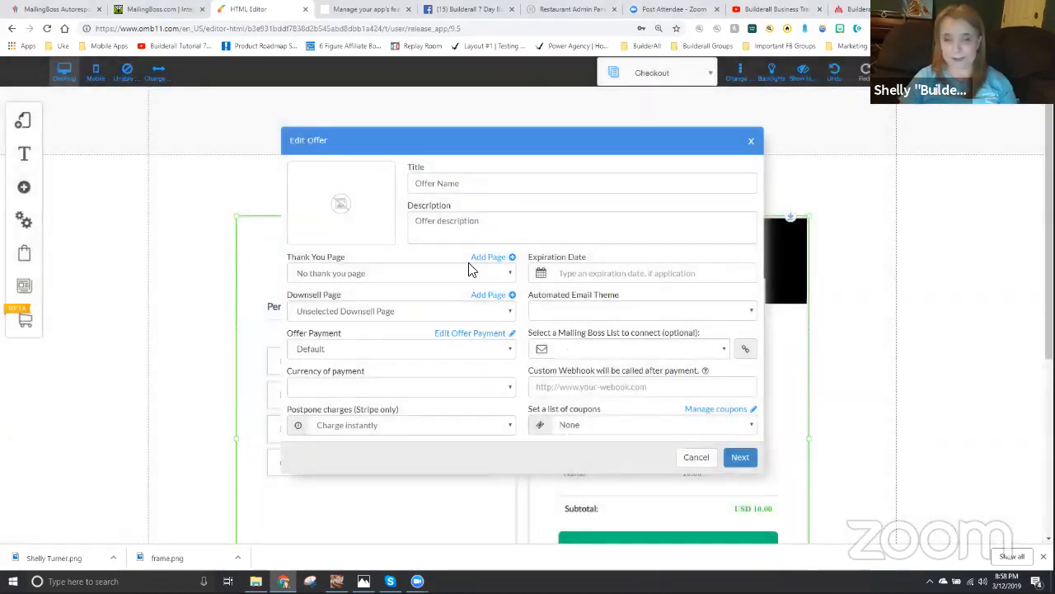
drag(469, 186, 387, 191)
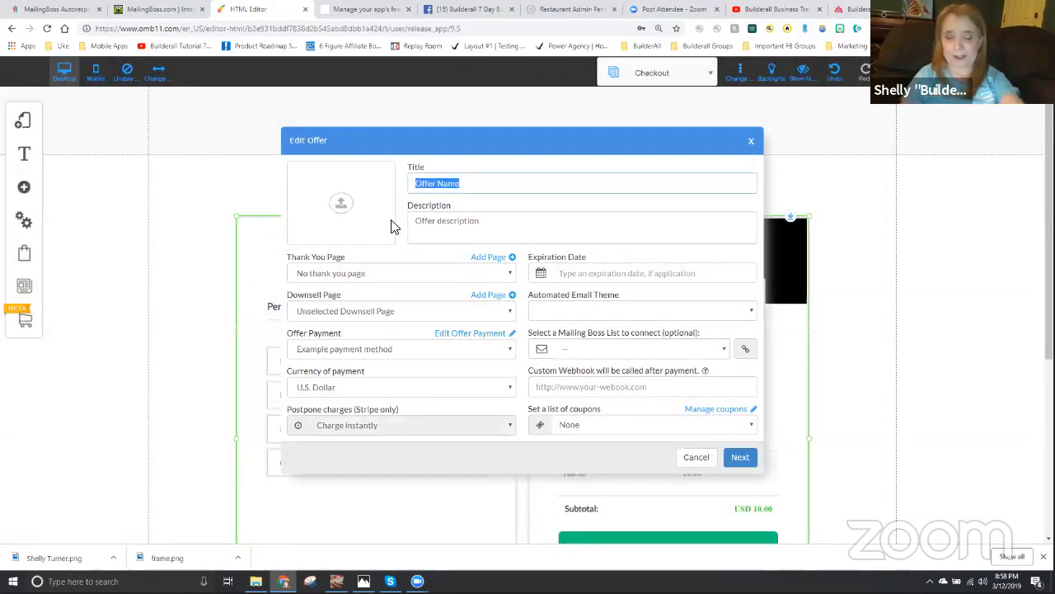
text(Shelly's O)
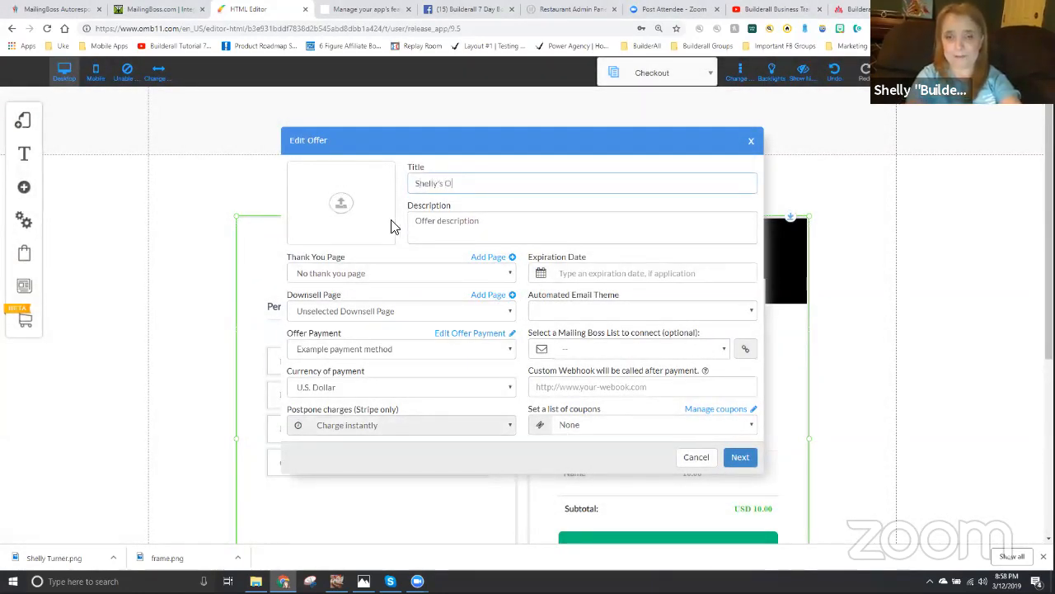
text(ffer for T)
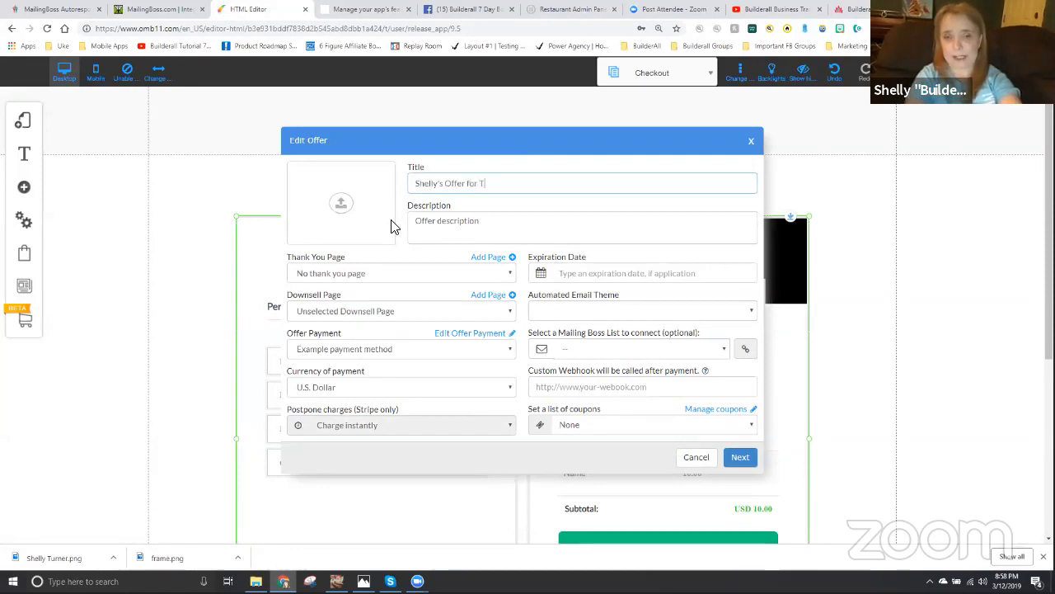
text(ags)
key(ctrl+a)
key(ctrl+c)
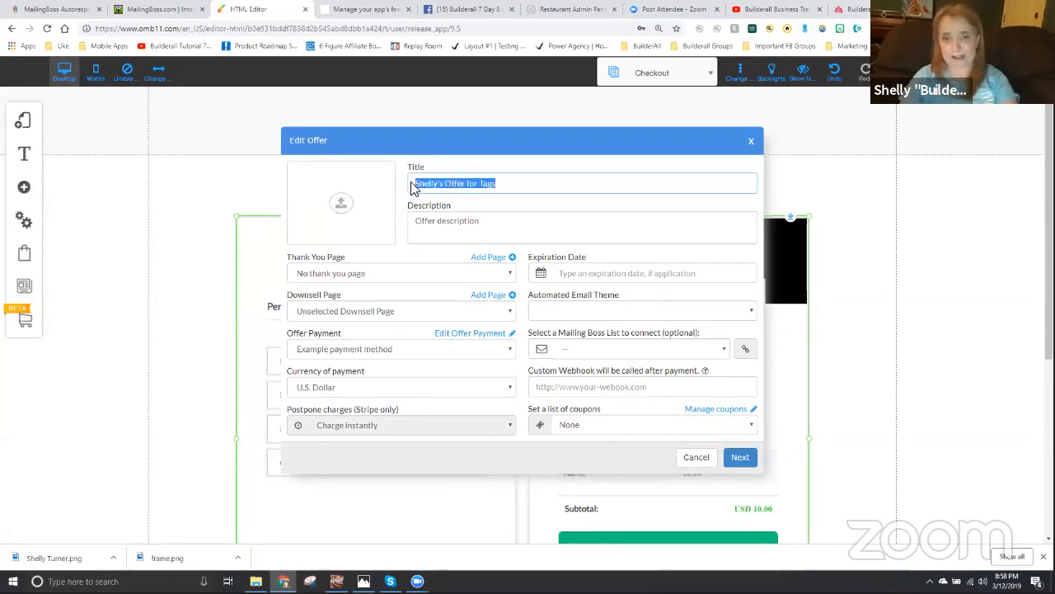
click(492, 220)
key(ctrl+v)
drag(572, 223, 289, 235)
key(ctrl+v)
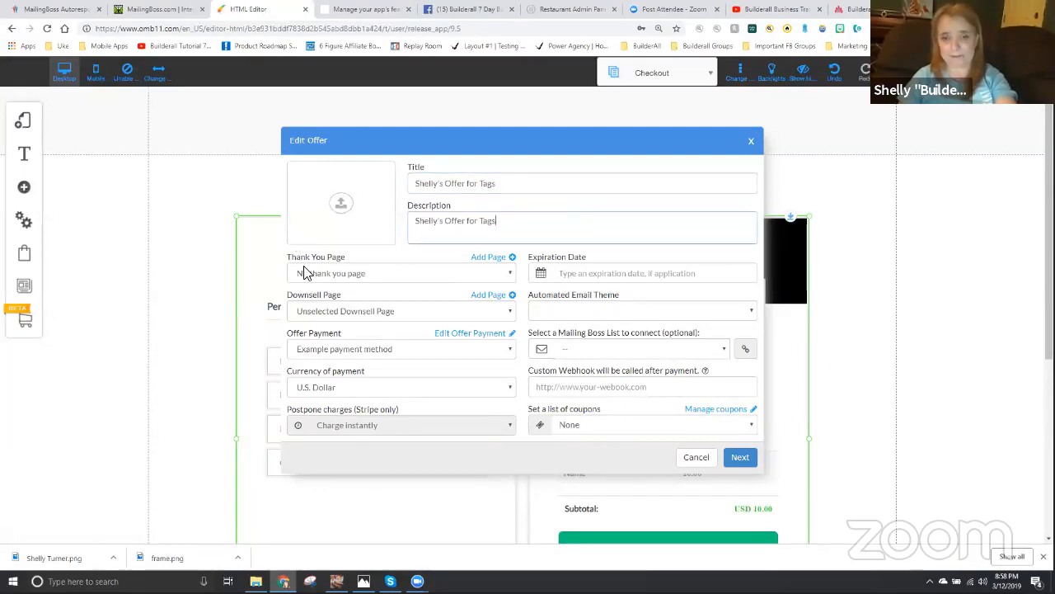
- Set the offer's thank you page to Thank You, its payment to Example payment method and its currency to U.S. Dollar
click(350, 277)
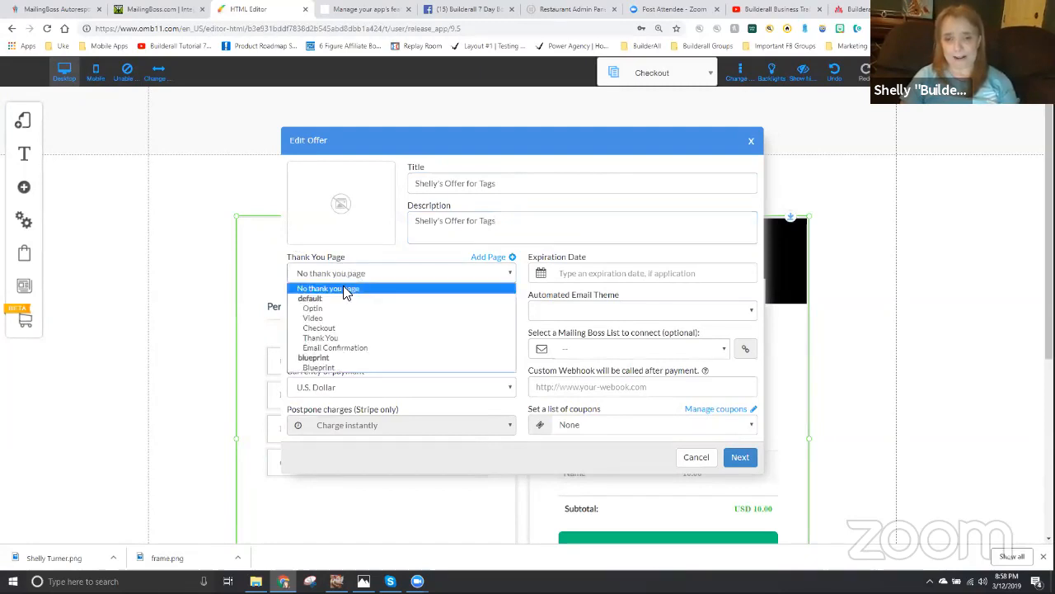
click(321, 338)
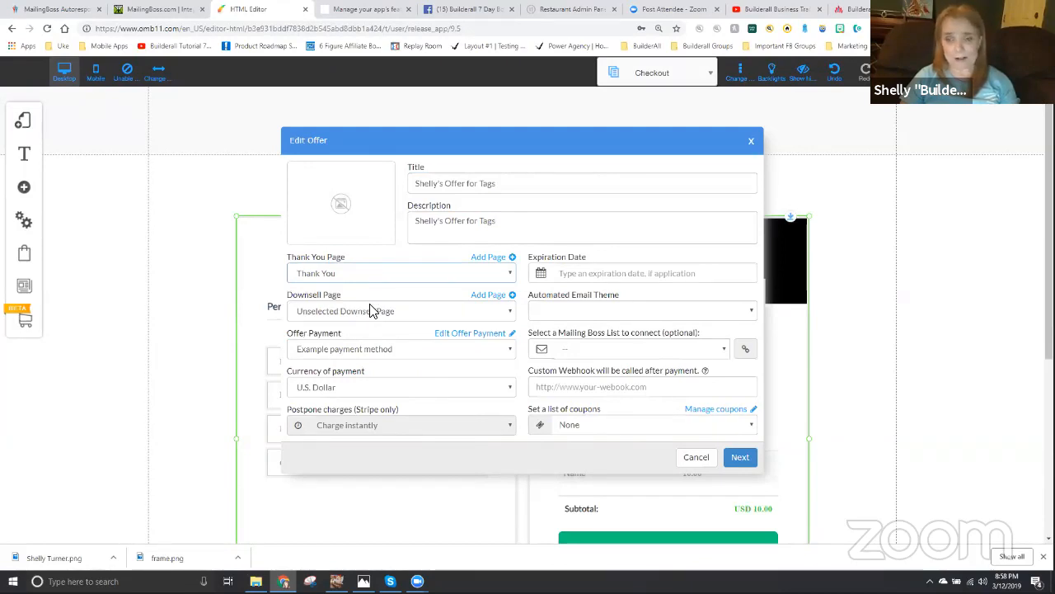
click(344, 352)
click(340, 386)
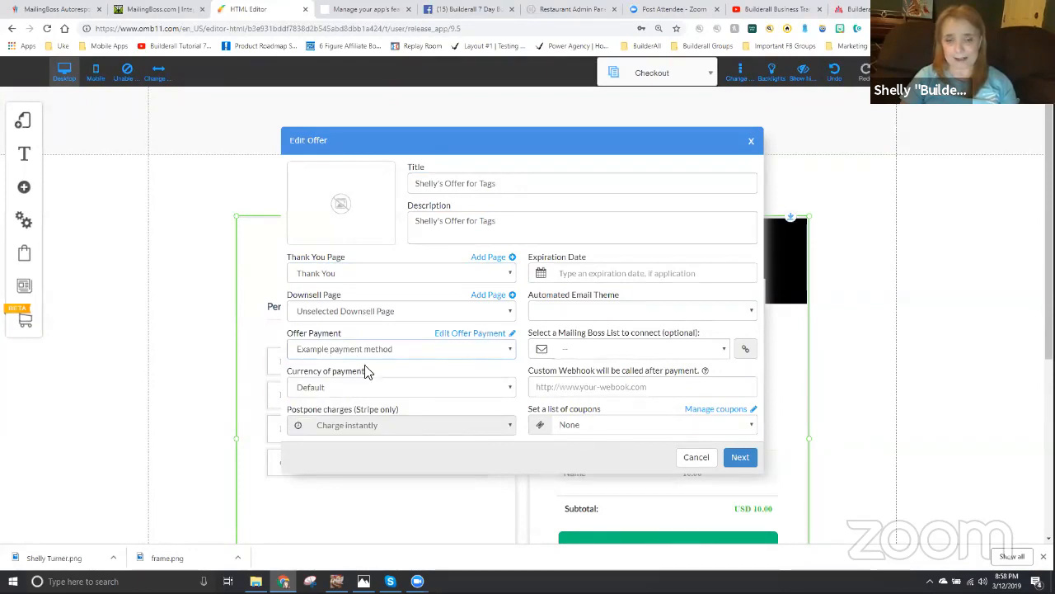
click(326, 388)
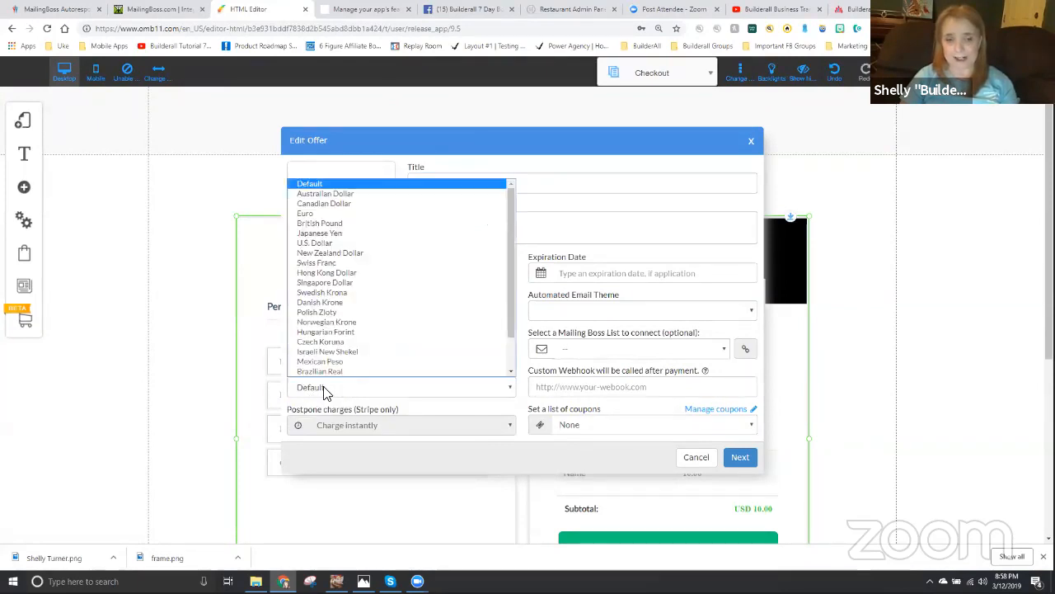
click(323, 238)
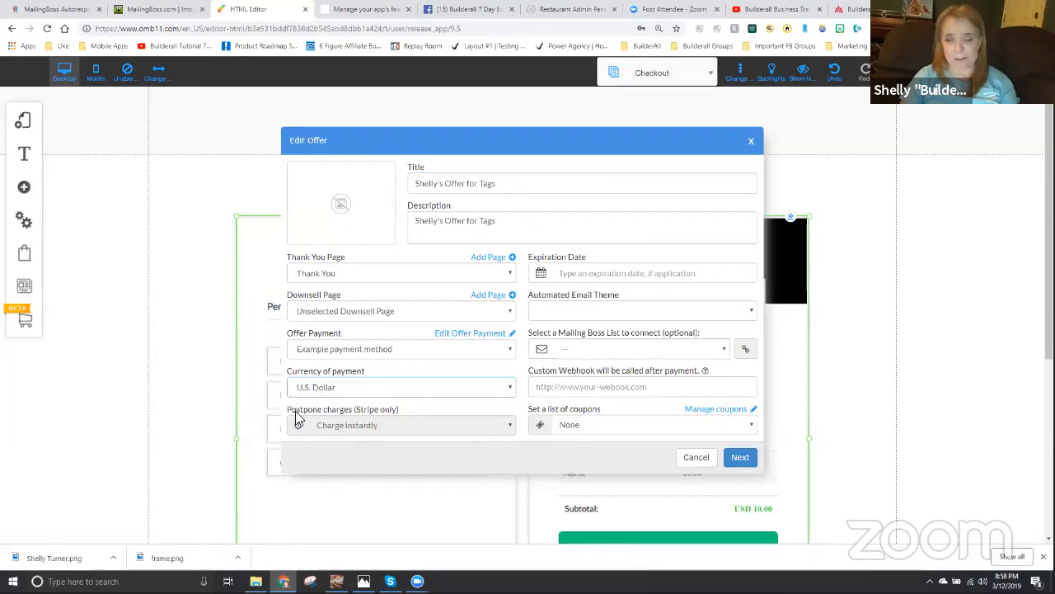
- Choose the Default automated email theme, connect the offer to Tag Training Customer List and continue to the offer's items
click(573, 310)
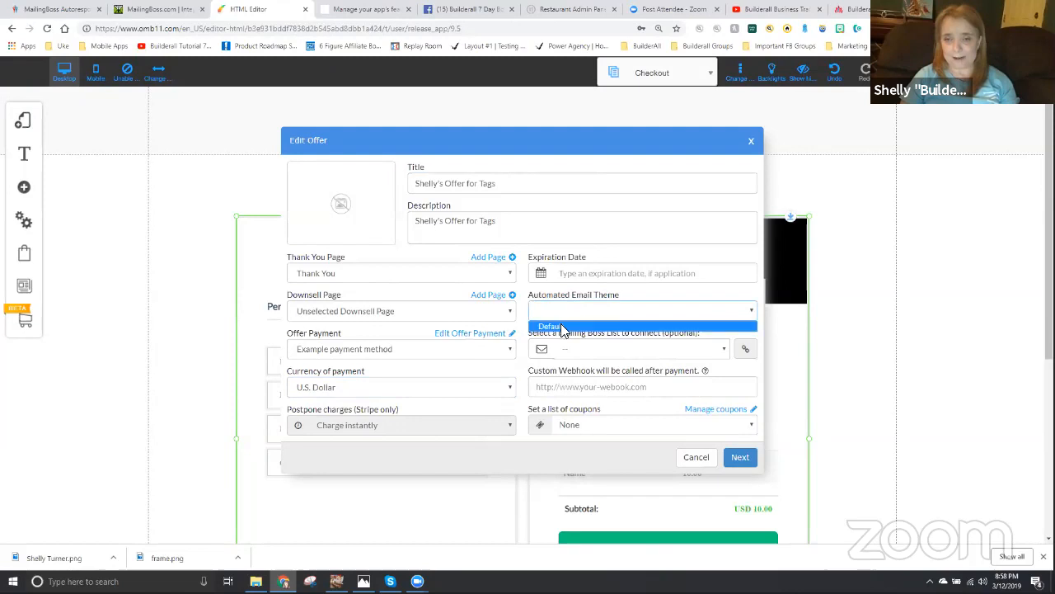
click(563, 327)
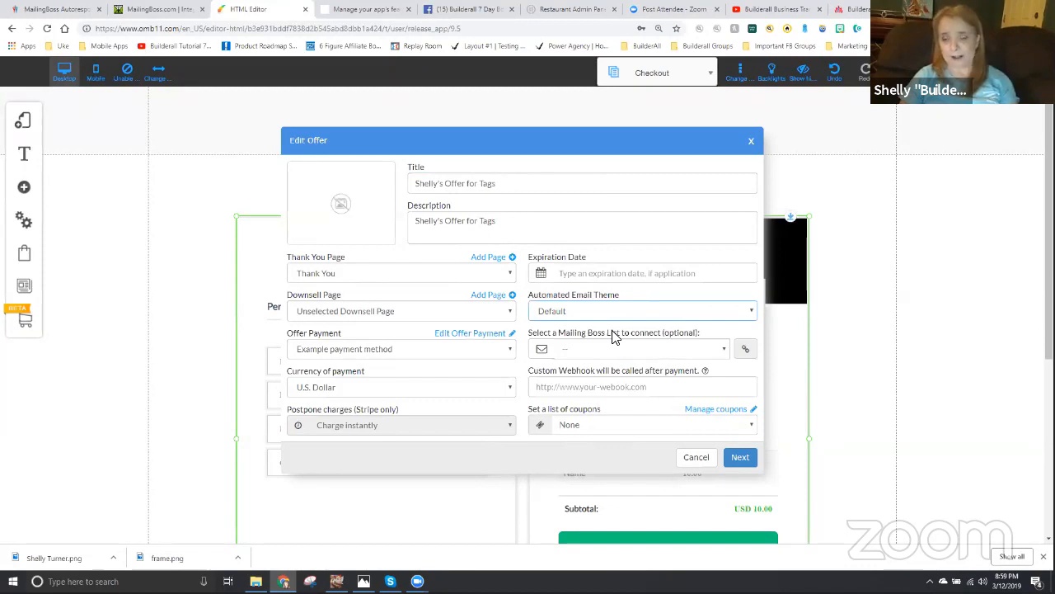
click(588, 350)
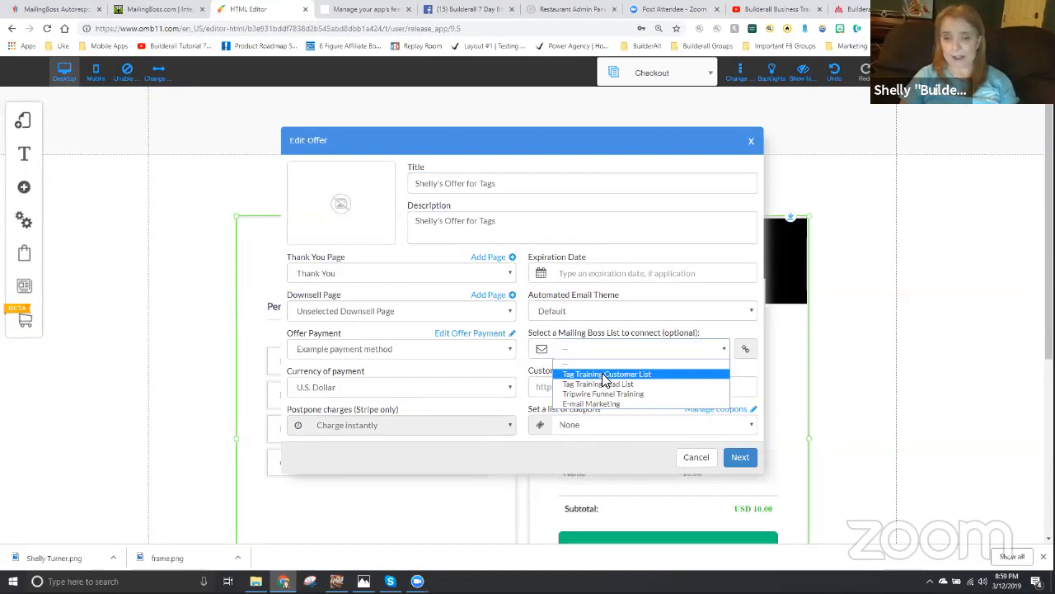
click(604, 375)
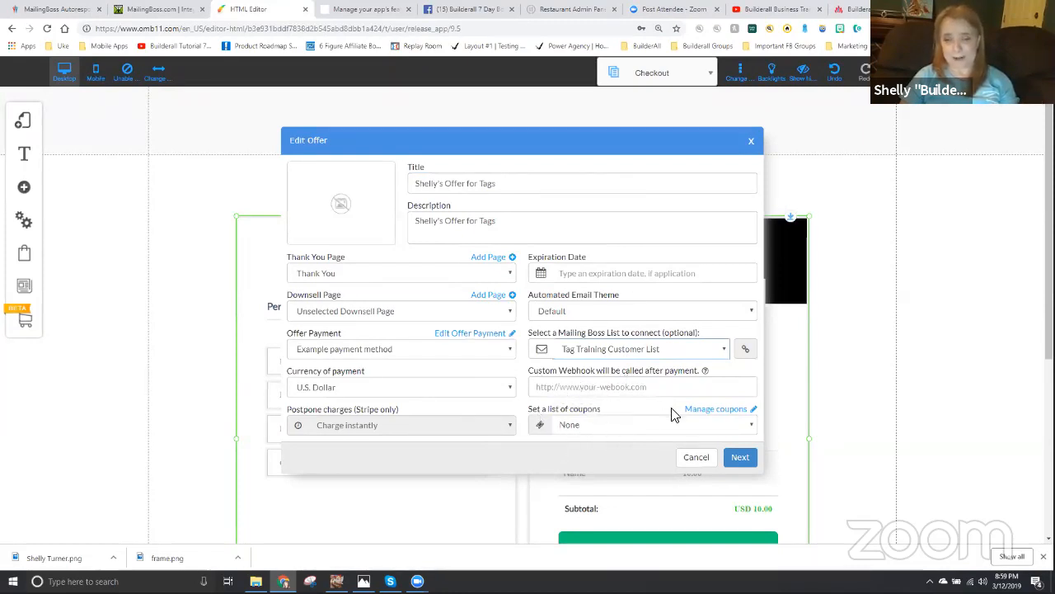
click(740, 456)
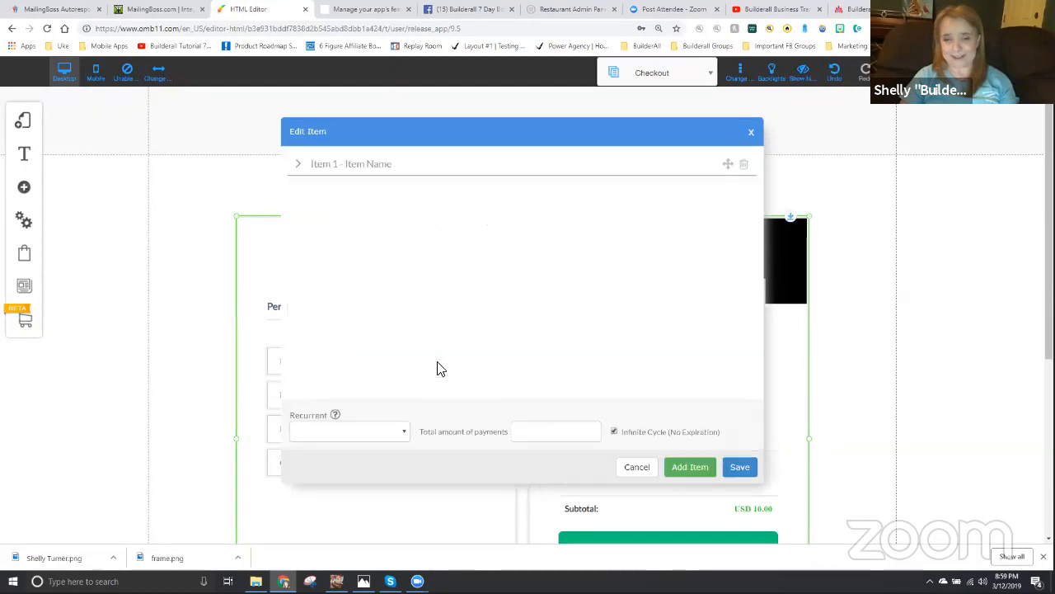
- Fill in Item 1 with the copied offer title as name and description, and a price of U$ 0.05
click(369, 167)
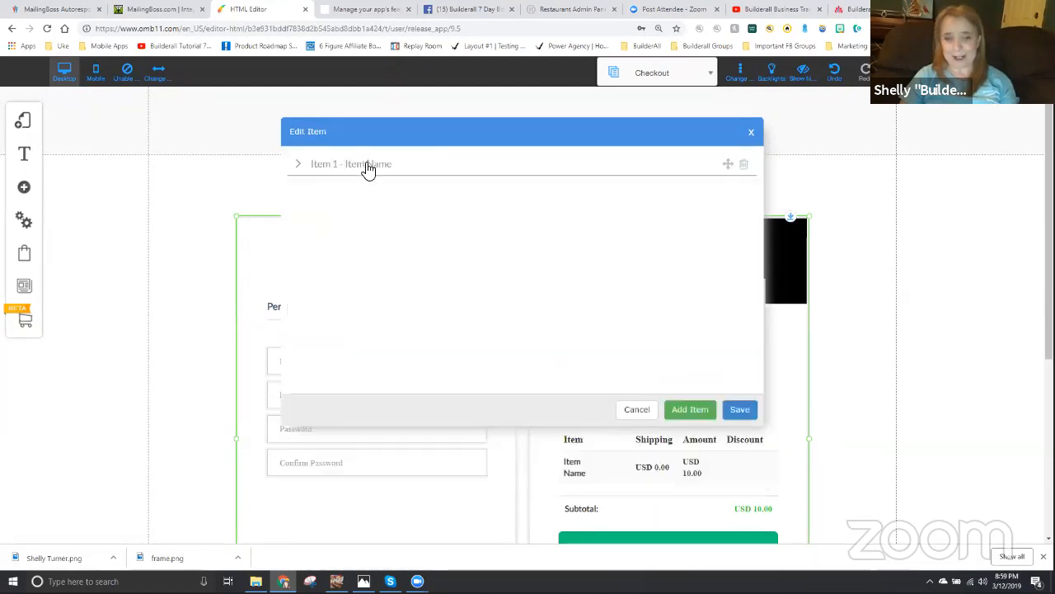
click(473, 192)
drag(473, 192, 360, 194)
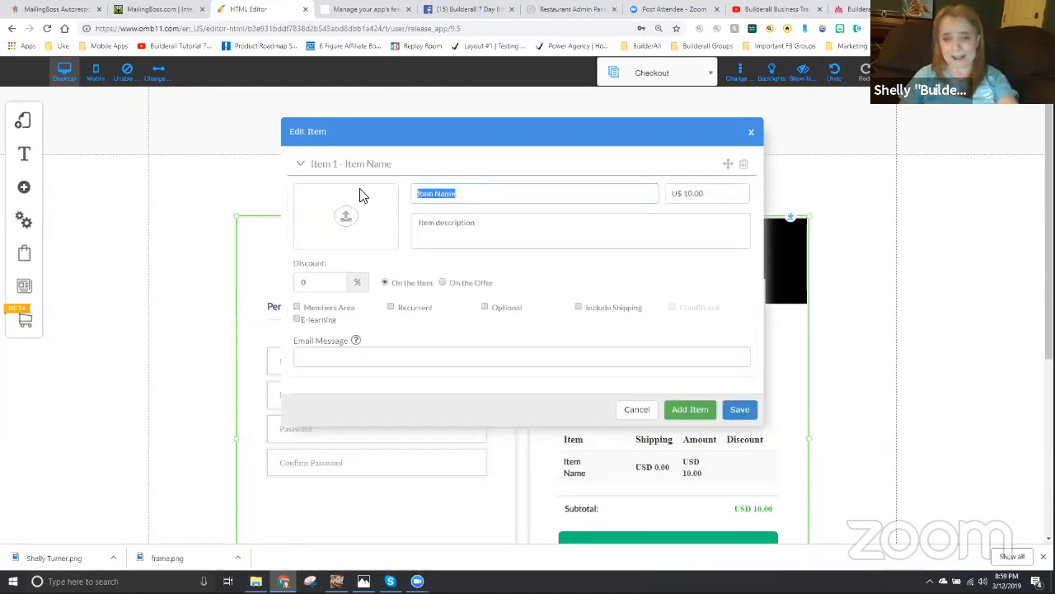
key(ctrl+v)
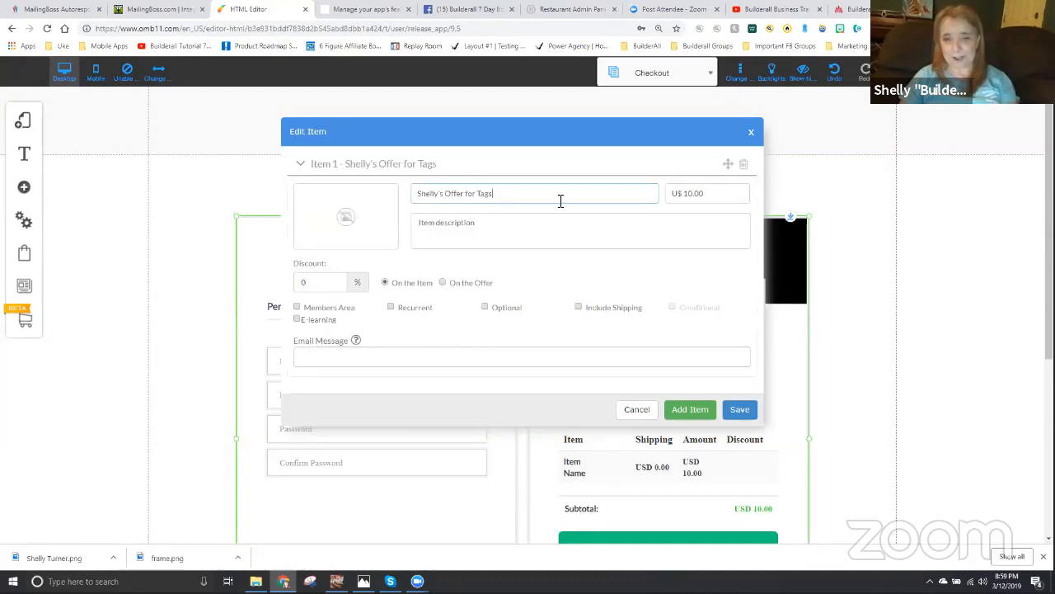
drag(713, 195, 657, 182)
text(.)
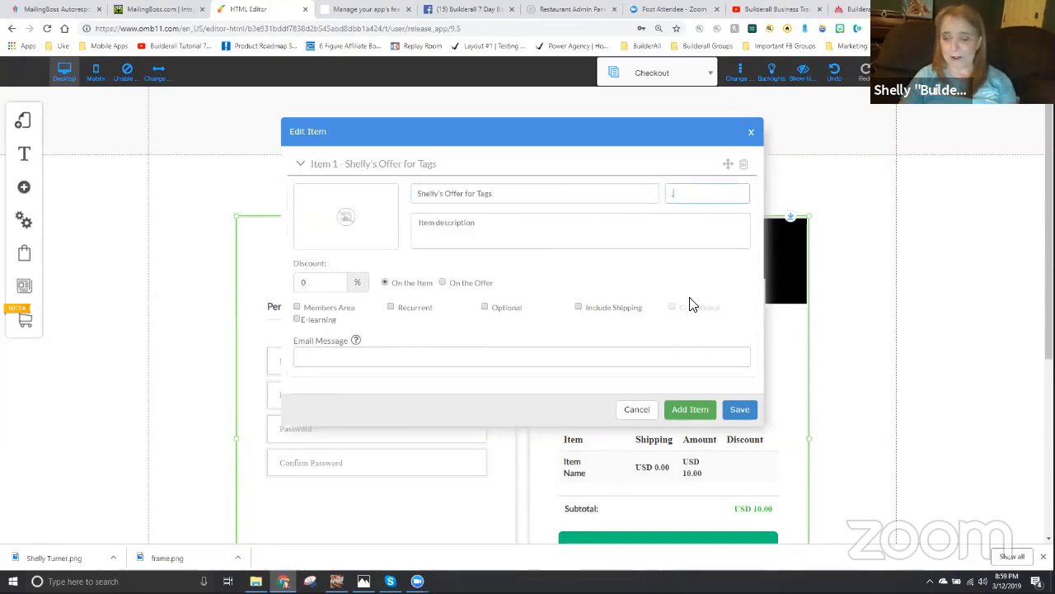
click(487, 239)
drag(487, 222, 406, 231)
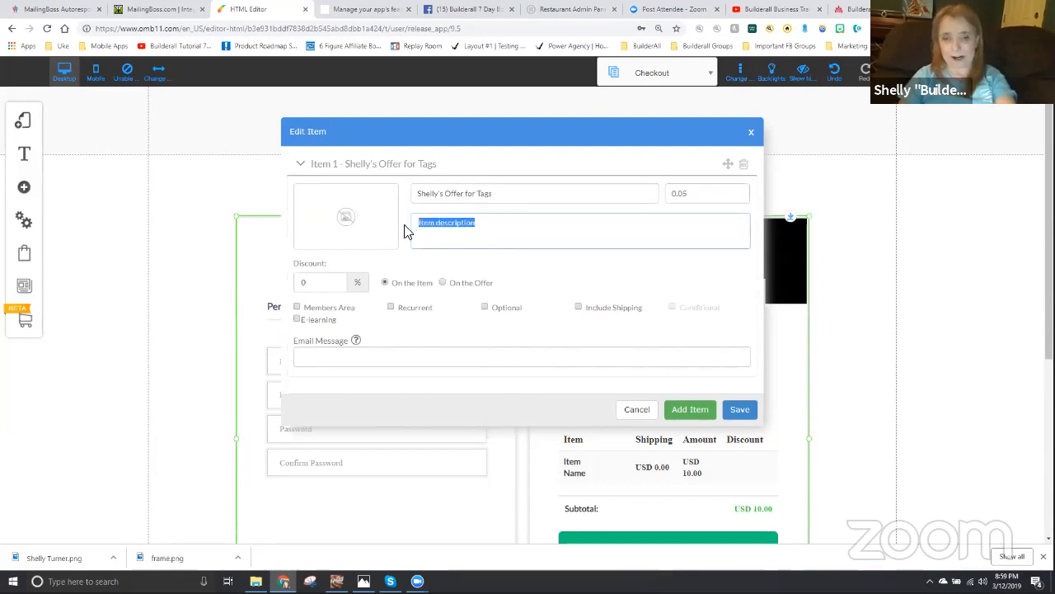
text(Shelly's Offer for Tags)
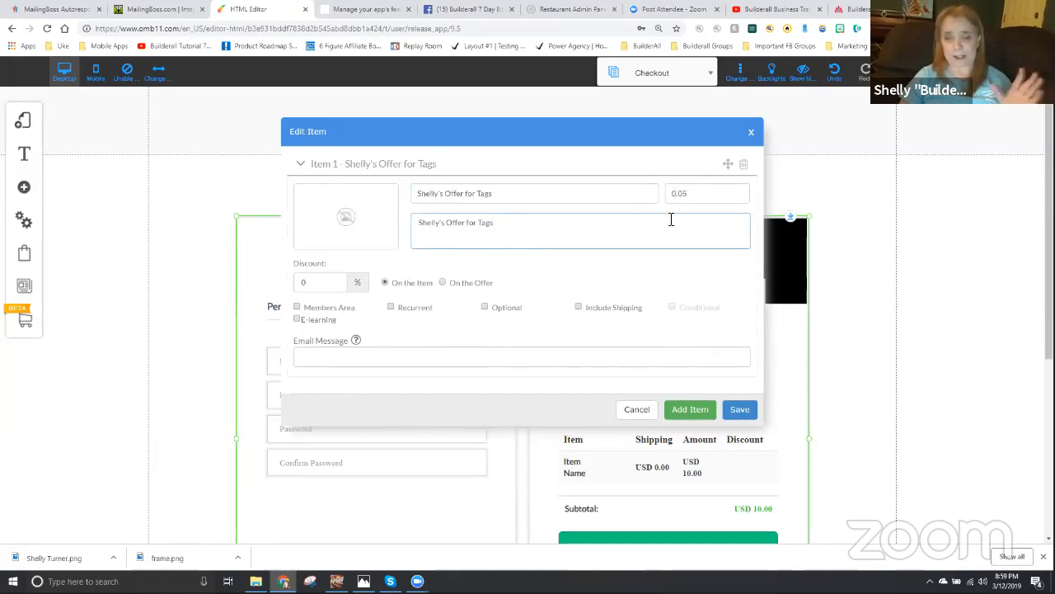
- Save the item, confirm saving the offer and save all site changes
click(739, 411)
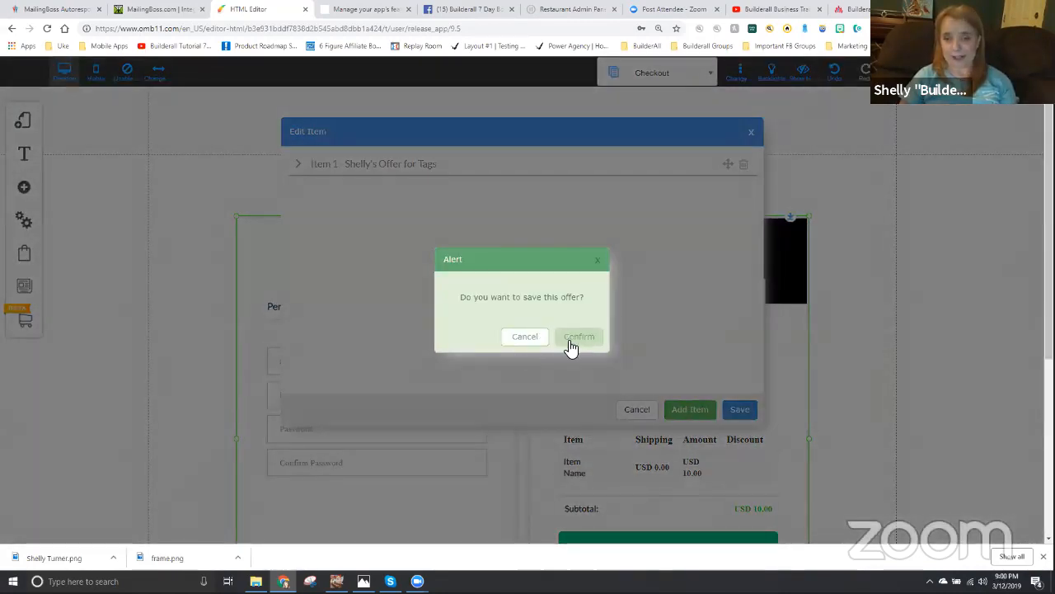
click(570, 338)
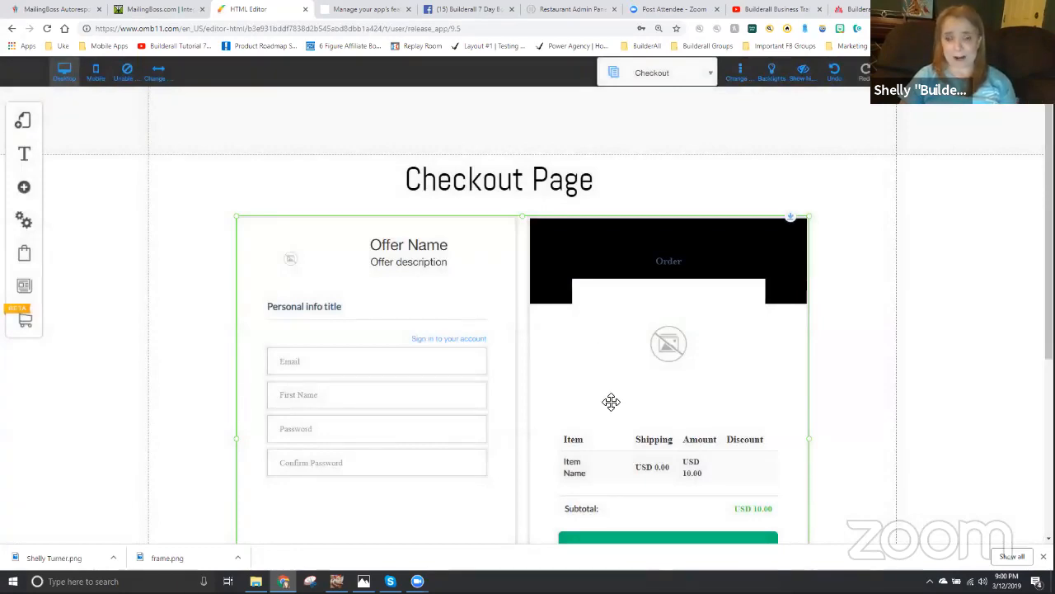
click(993, 73)
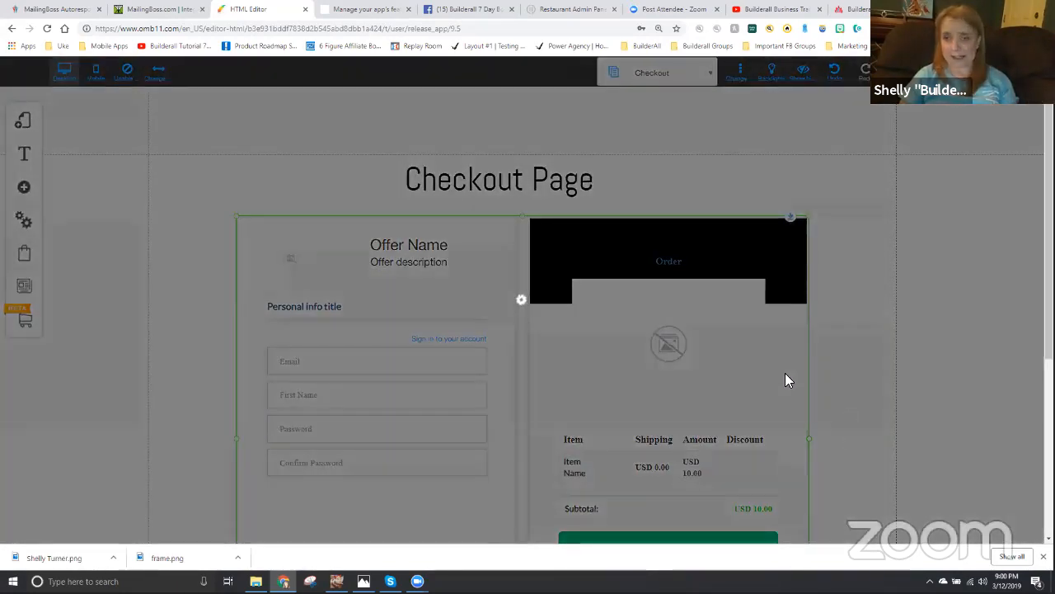
click(678, 421)
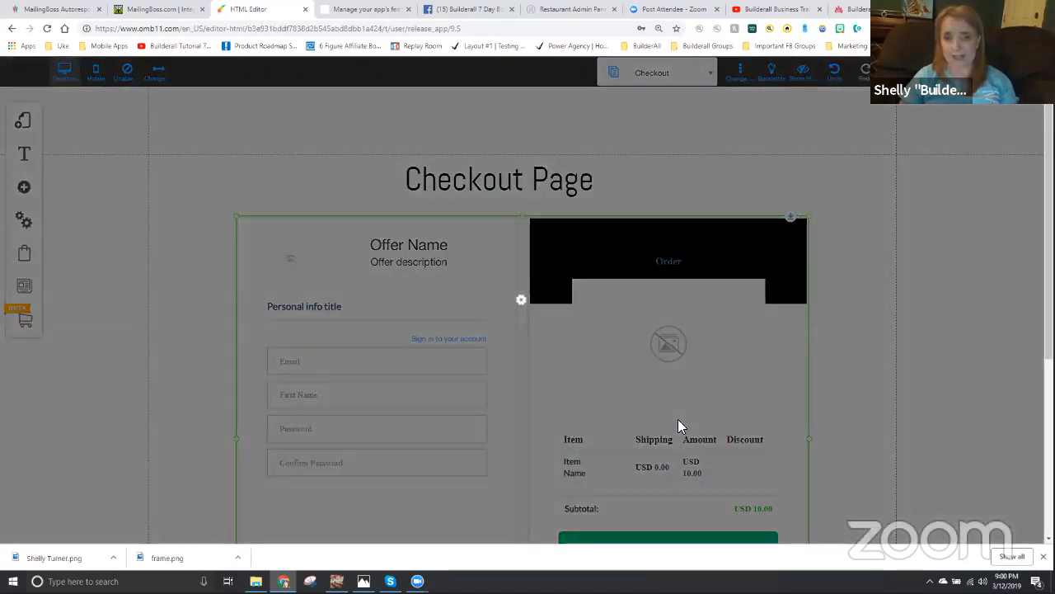
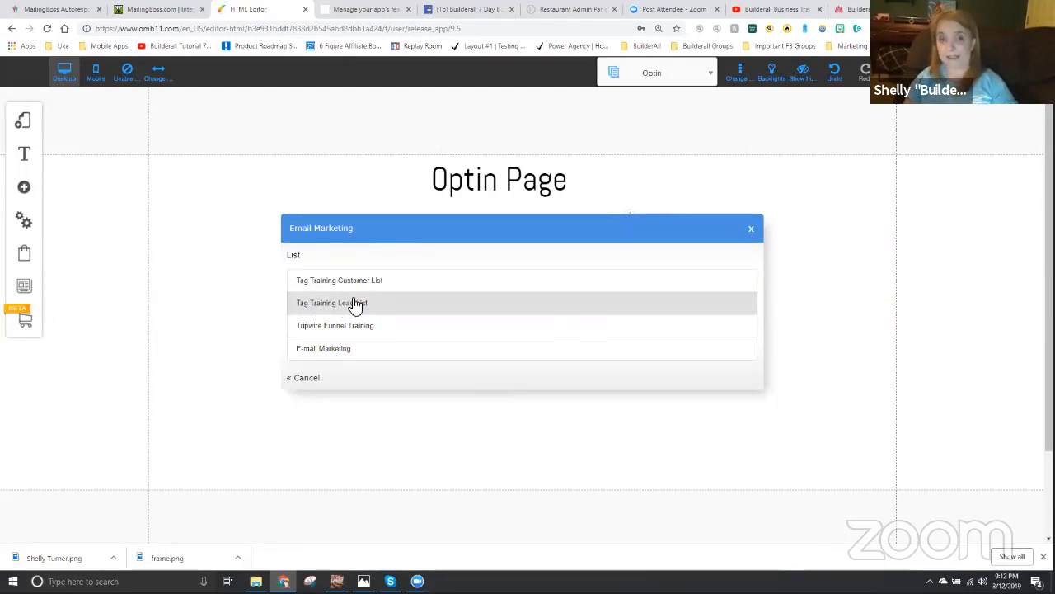
- Connect the Optin page's form to Tag Training Lead List and save the Optin page changes
click(348, 303)
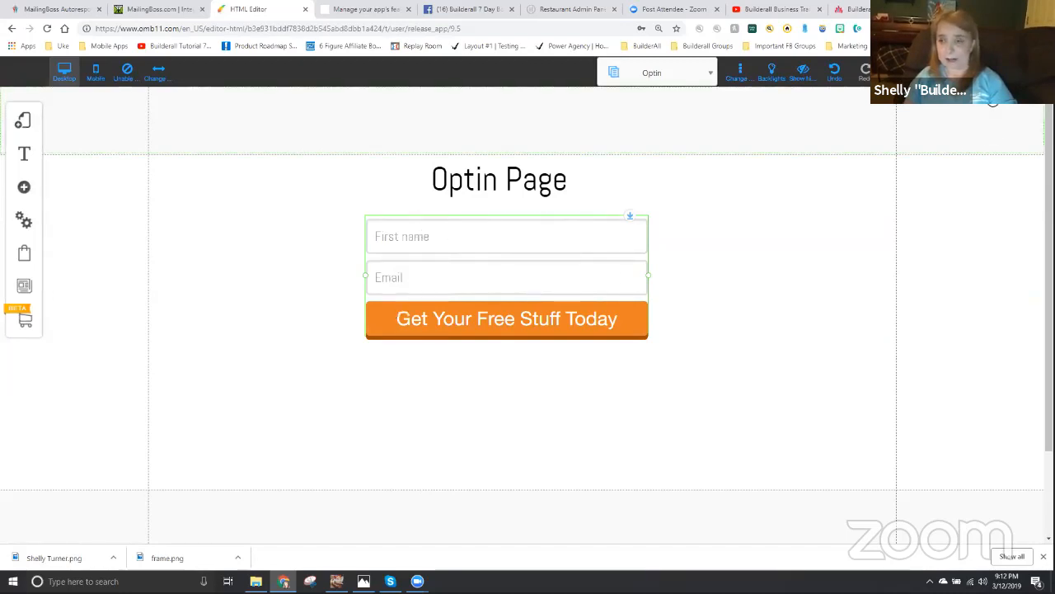
click(988, 74)
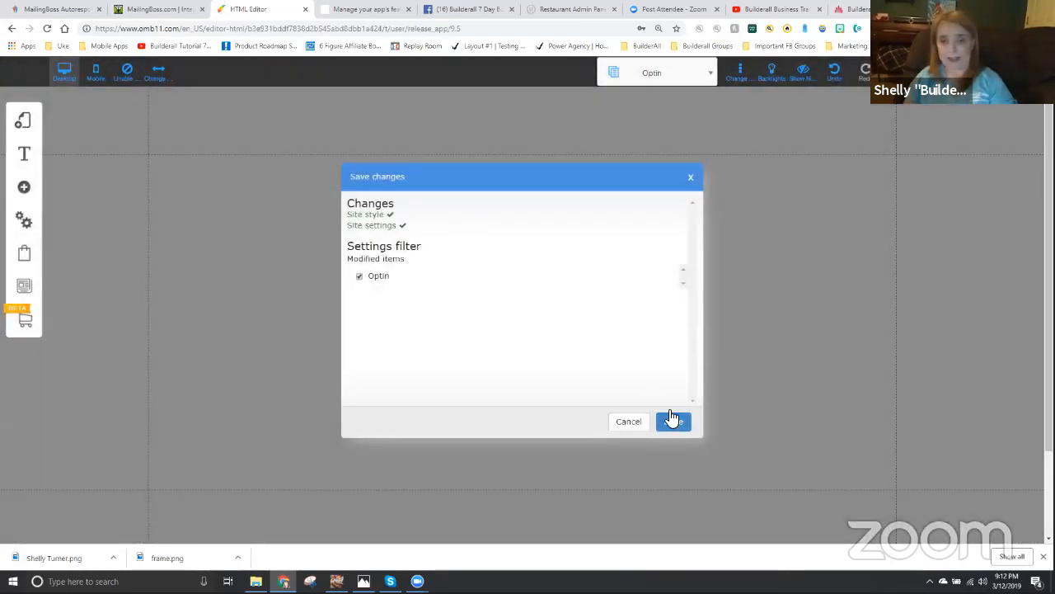
click(673, 420)
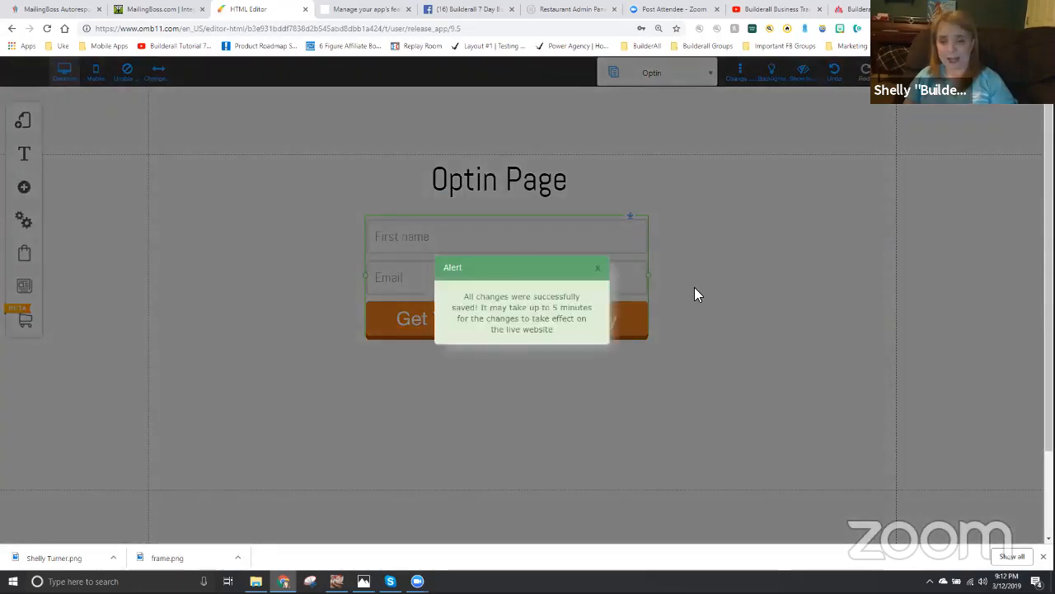
click(597, 274)
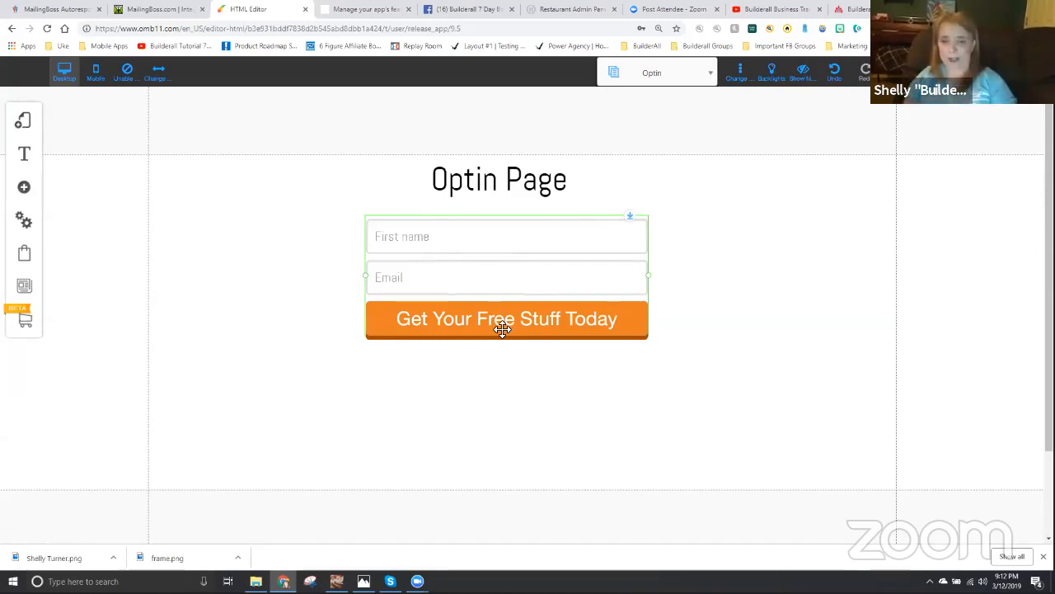
- Set the optin form's Pending subscribe URL to the Email Confirmation page
click(502, 284)
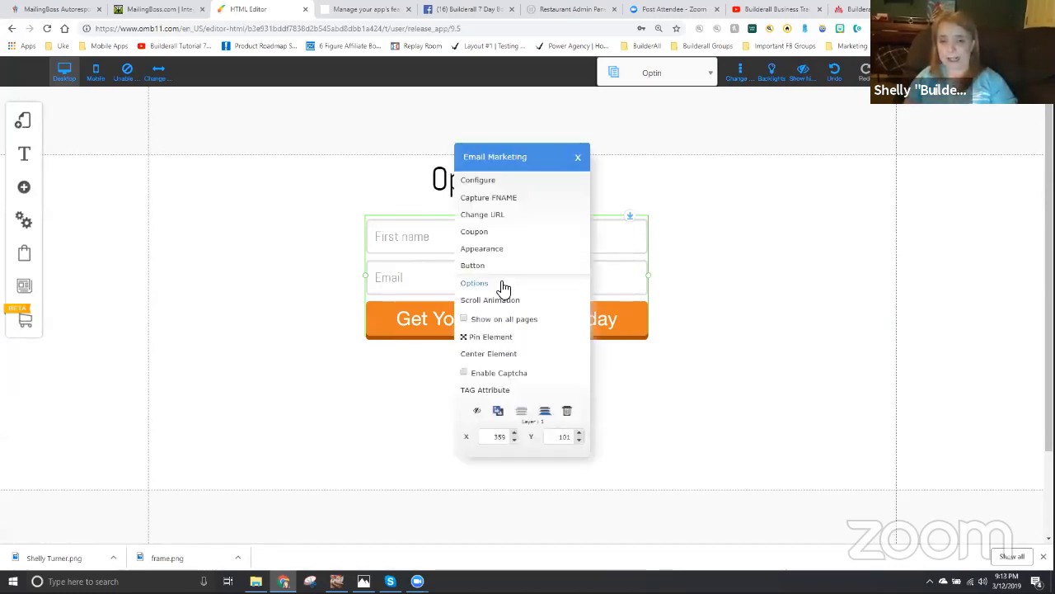
click(496, 215)
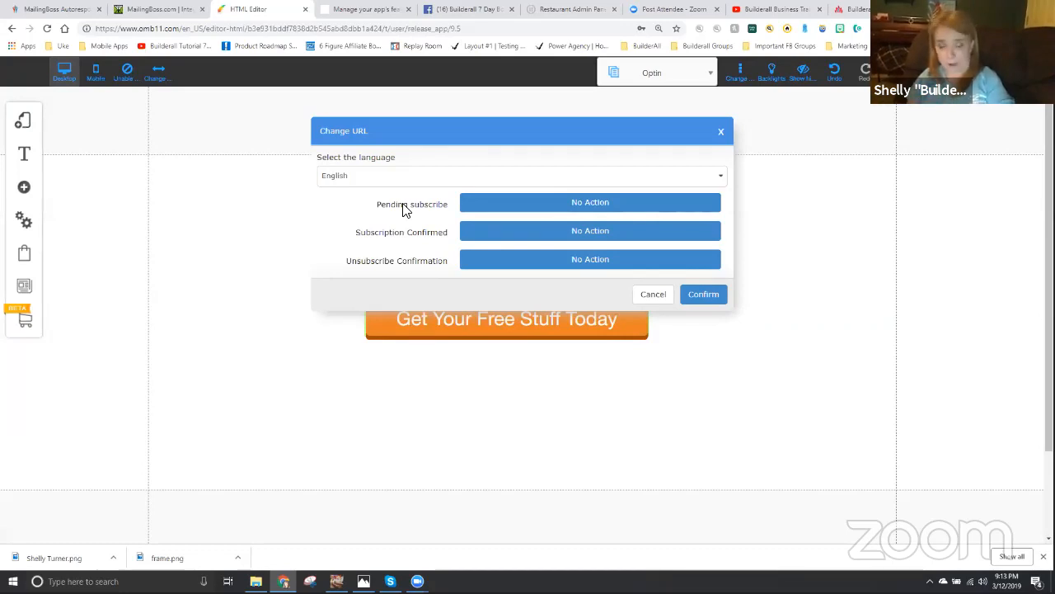
click(580, 206)
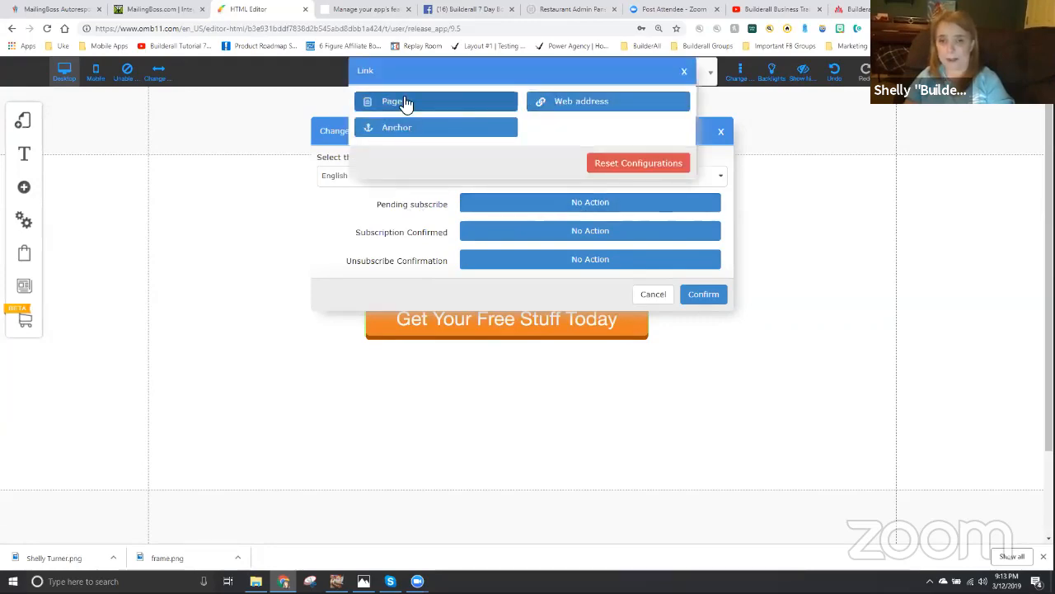
click(406, 102)
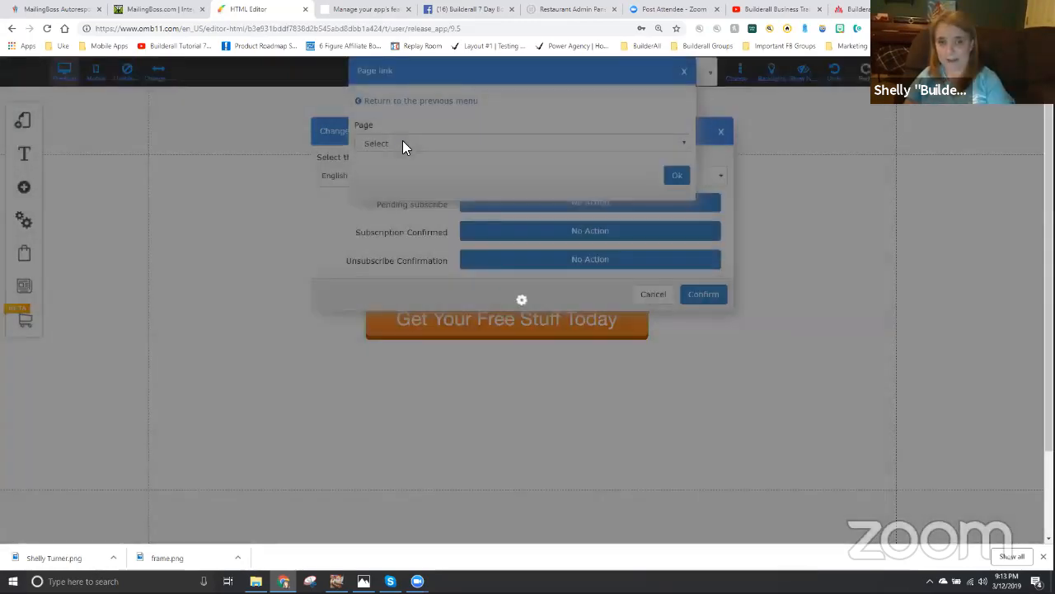
click(402, 144)
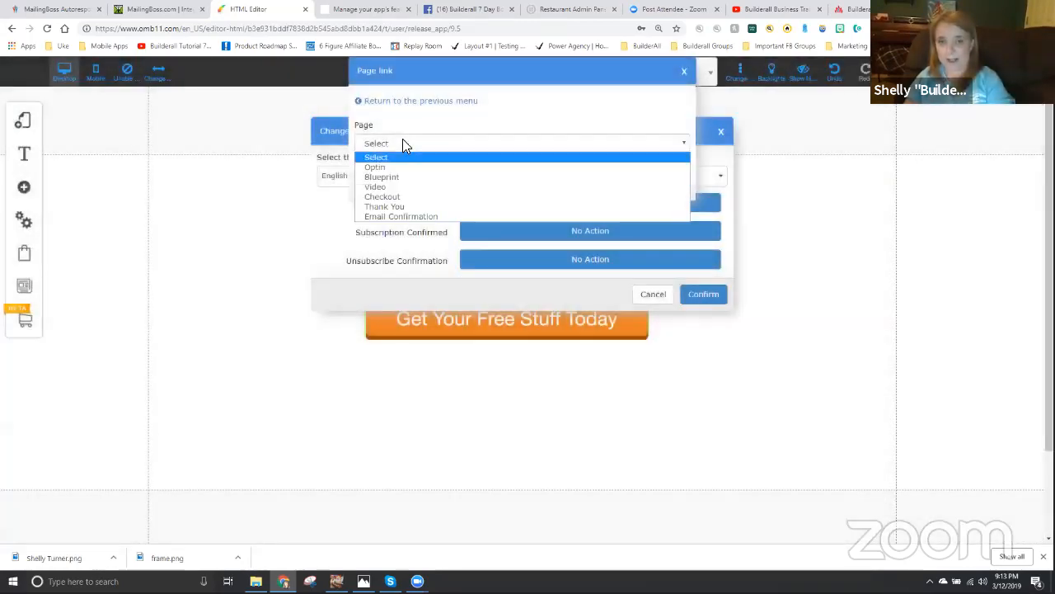
click(398, 216)
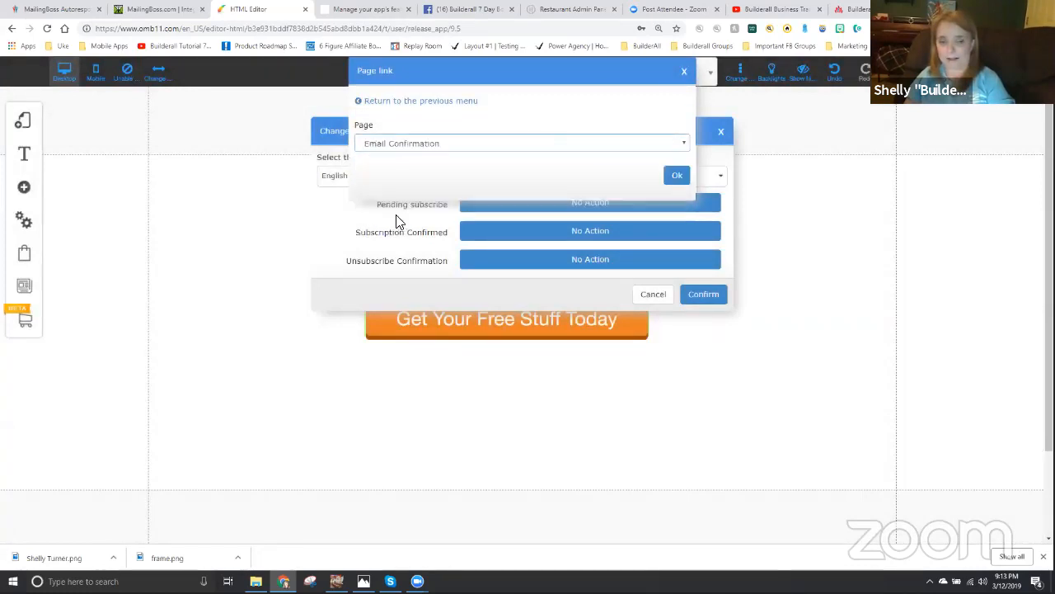
click(676, 178)
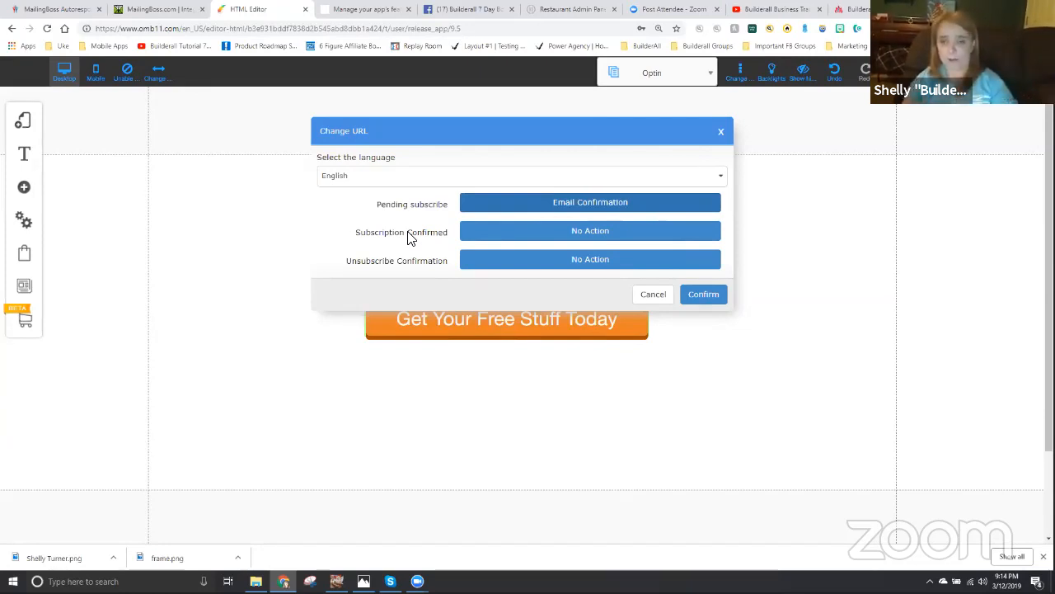
- Set the form's Subscription Confirmed URL to the Video page and confirm the URL changes
click(572, 237)
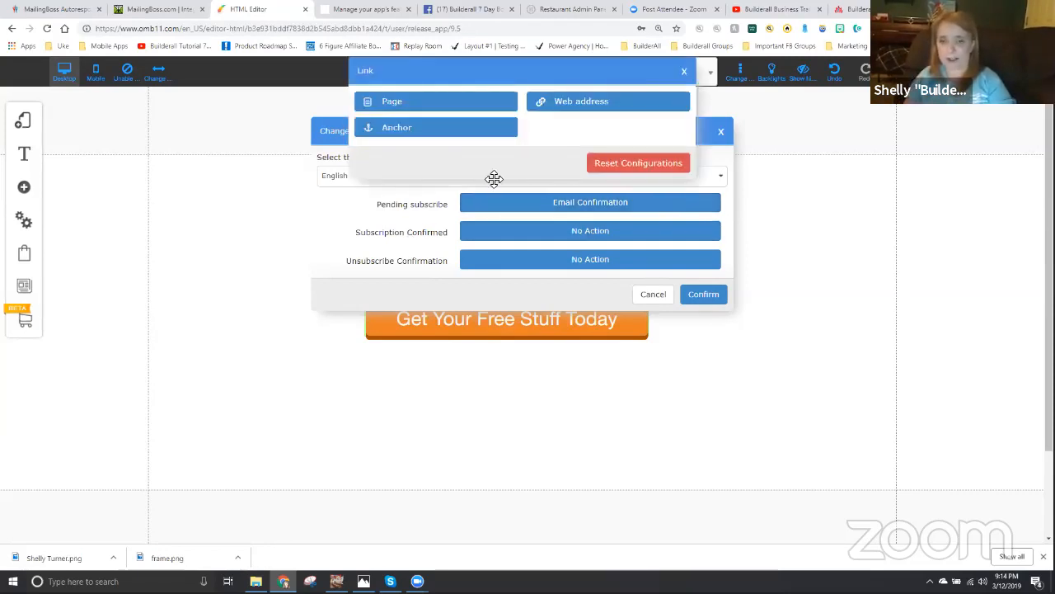
click(390, 97)
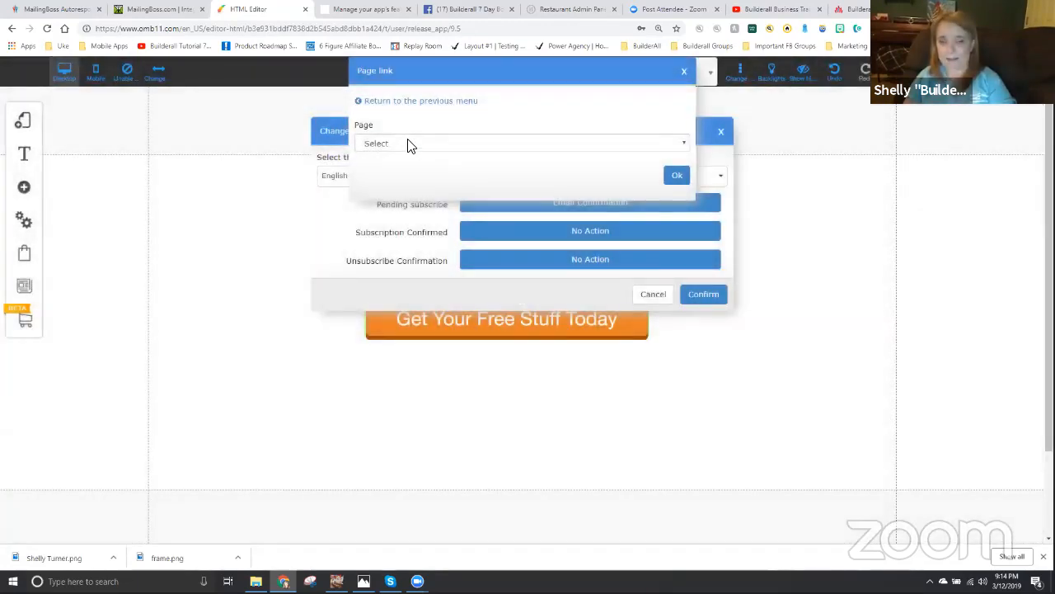
click(407, 142)
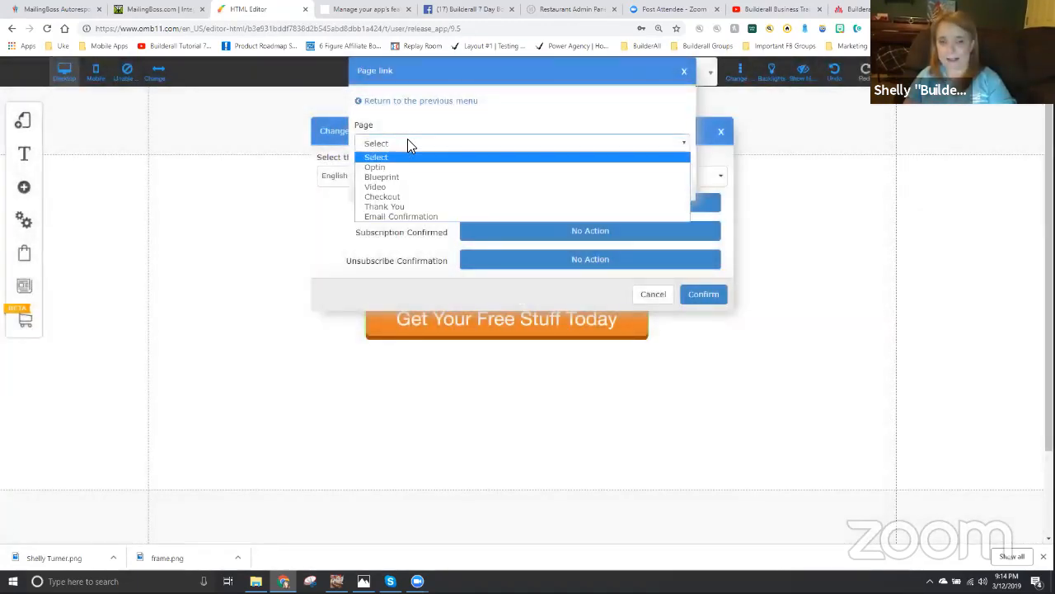
click(389, 188)
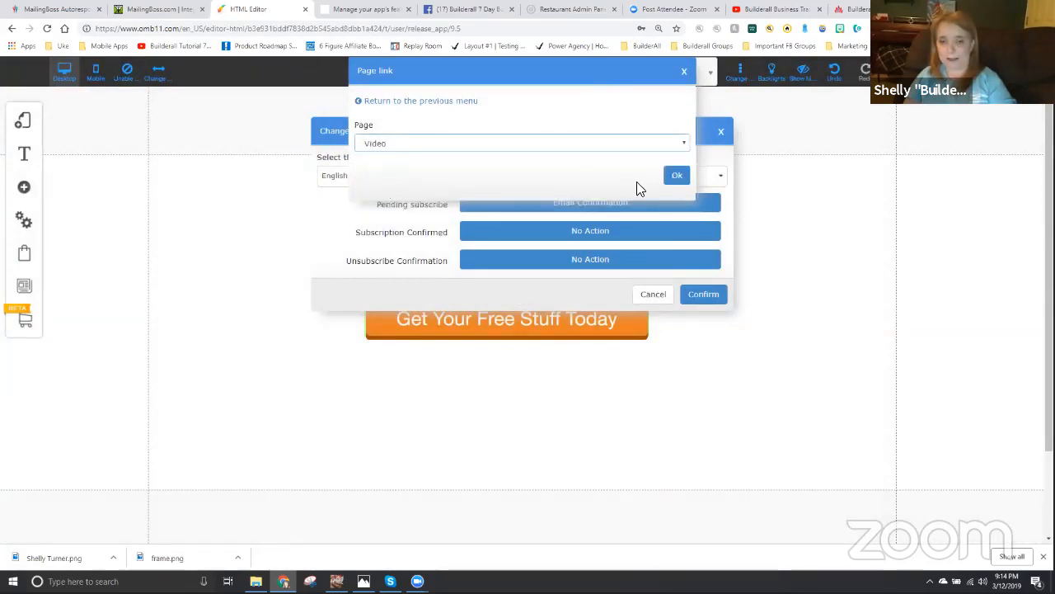
click(676, 175)
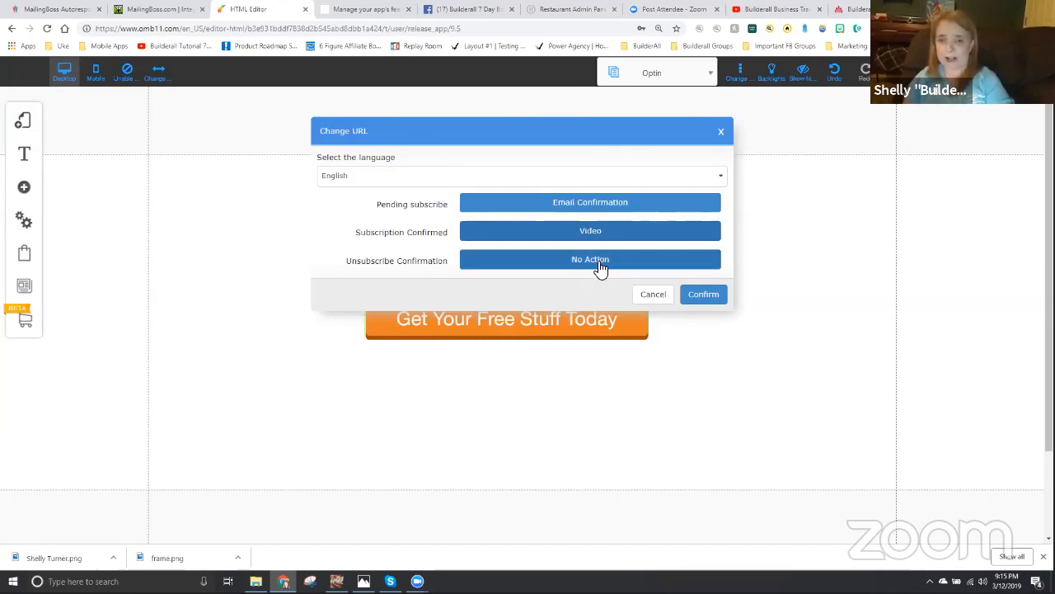
click(705, 300)
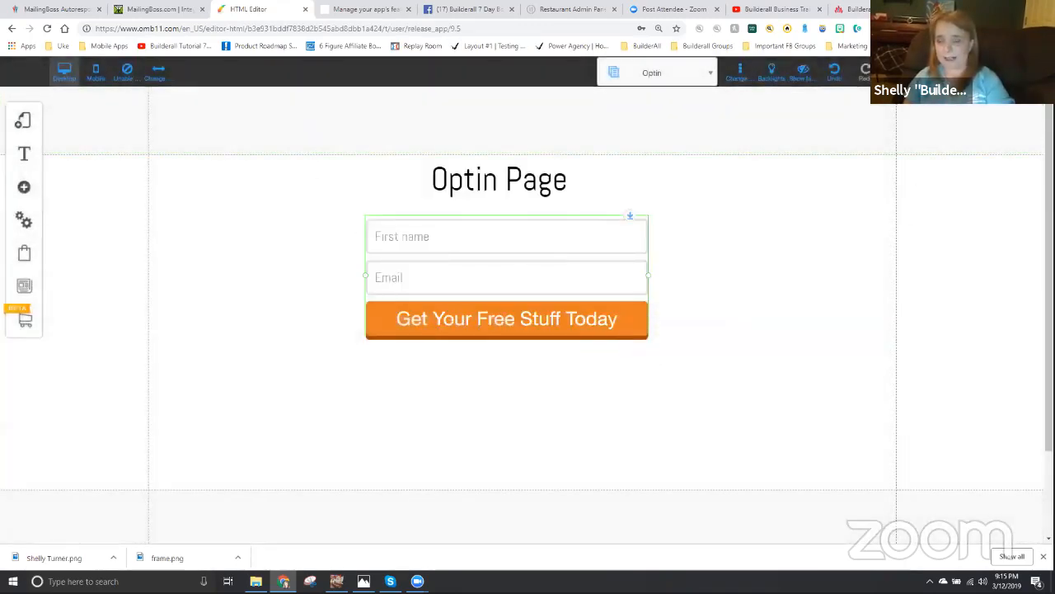
- Save the modified Optin page with its new redirect URLs and dismiss the alert
click(896, 72)
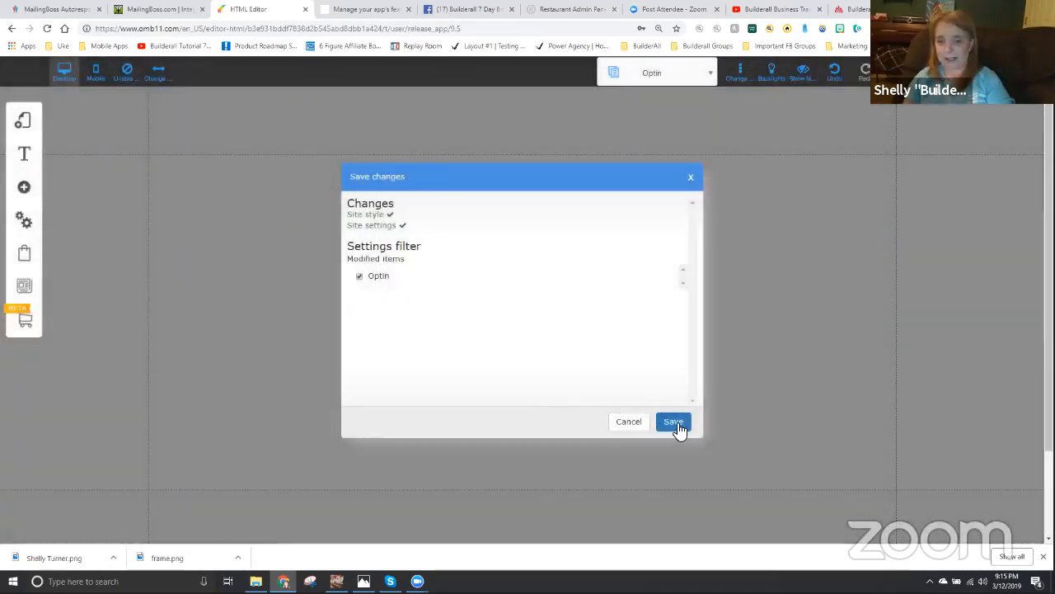
click(674, 422)
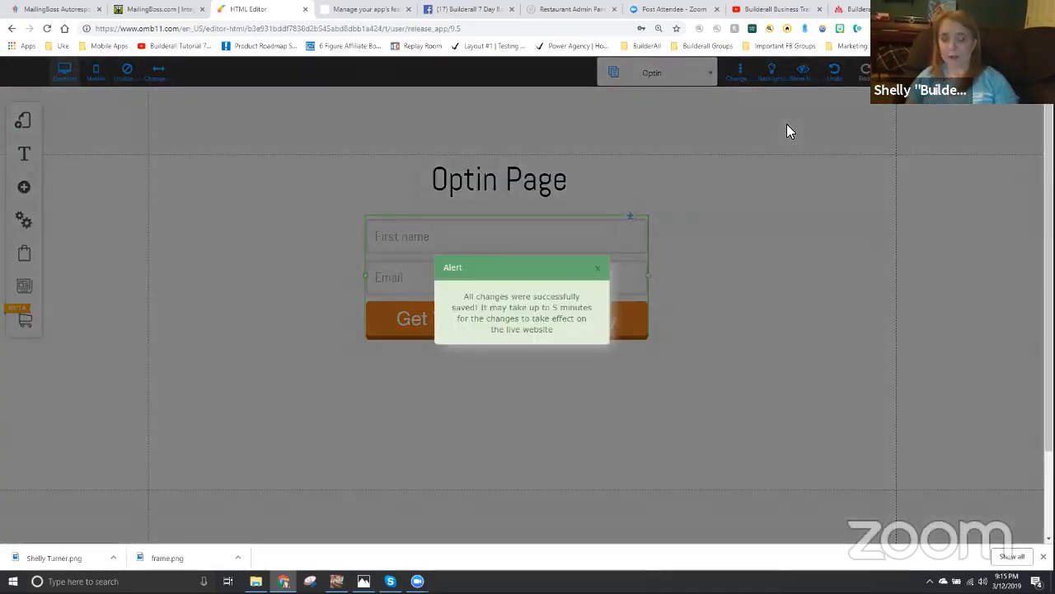
click(600, 275)
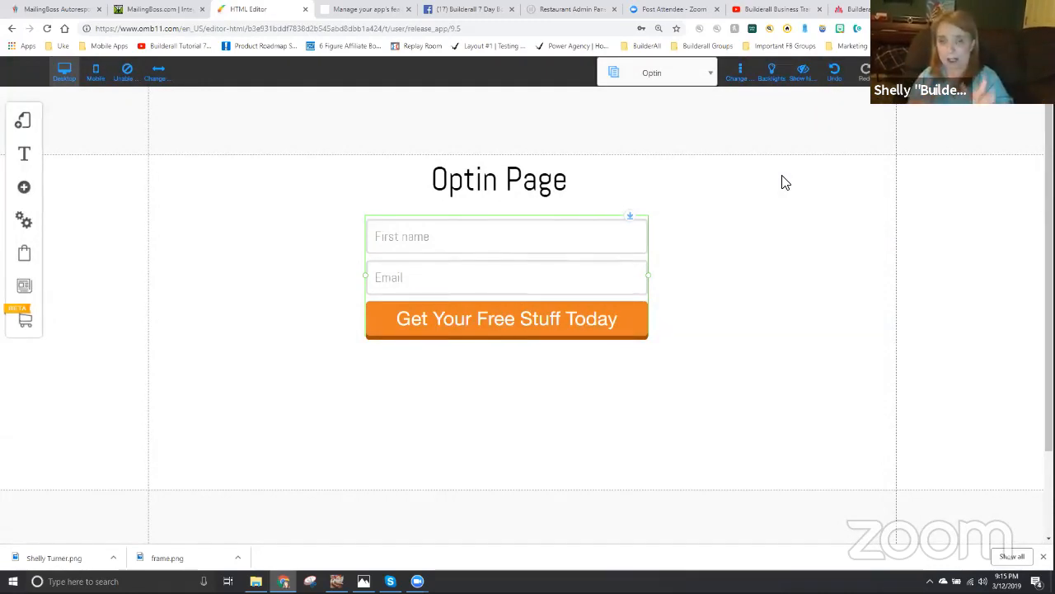
click(24, 121)
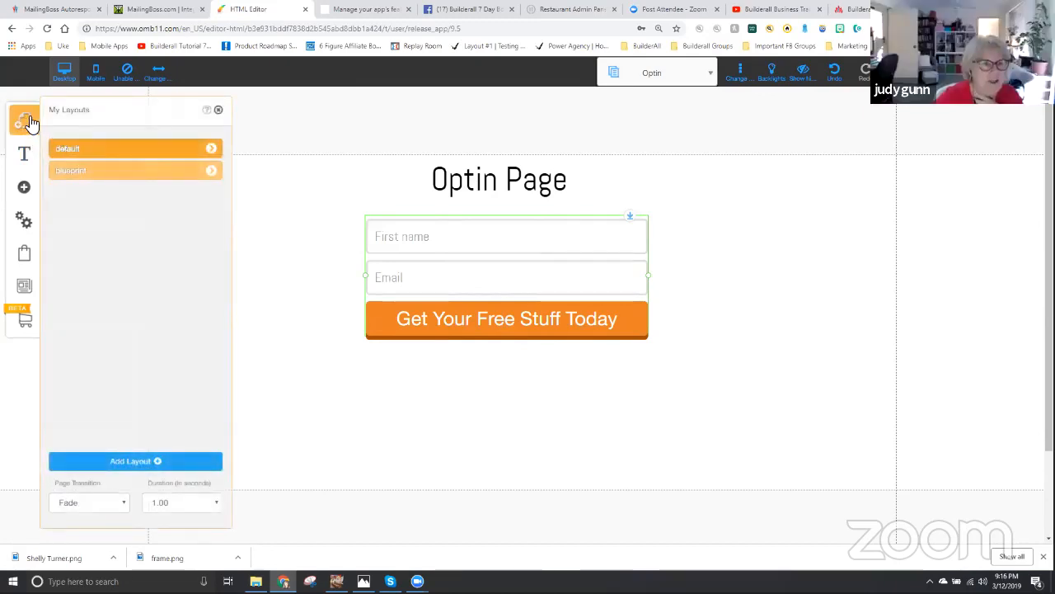
click(26, 122)
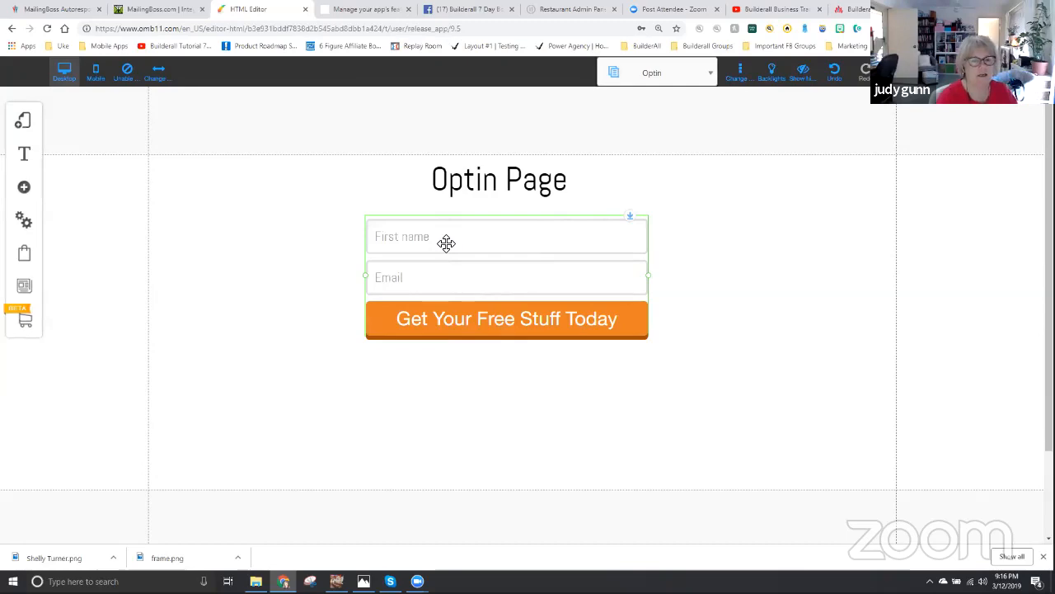
- Reopen the optin form's email marketing configuration and select Tag Training Lead List again
right_click(459, 273)
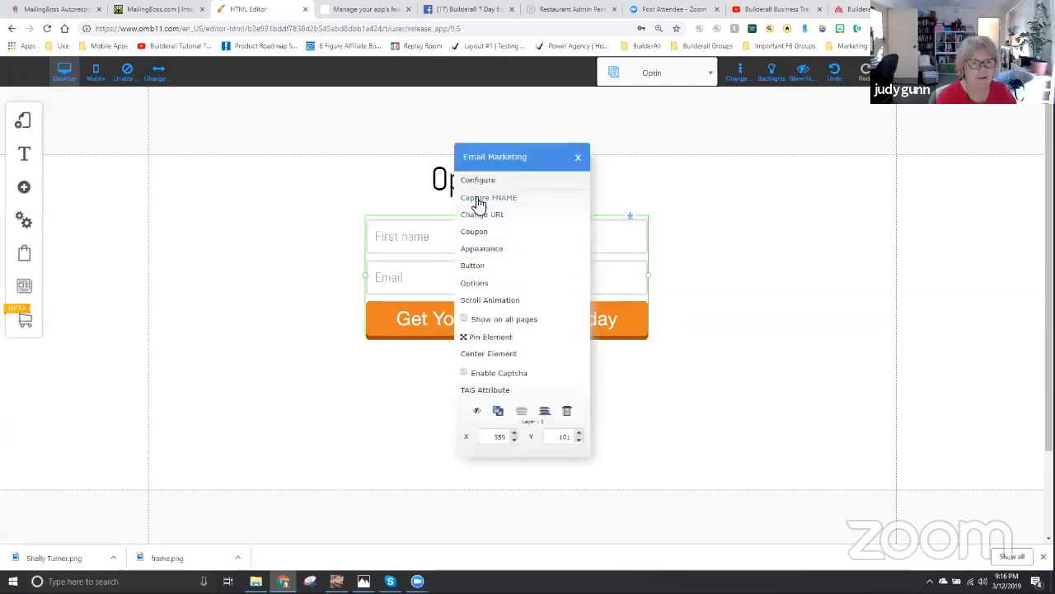
click(495, 181)
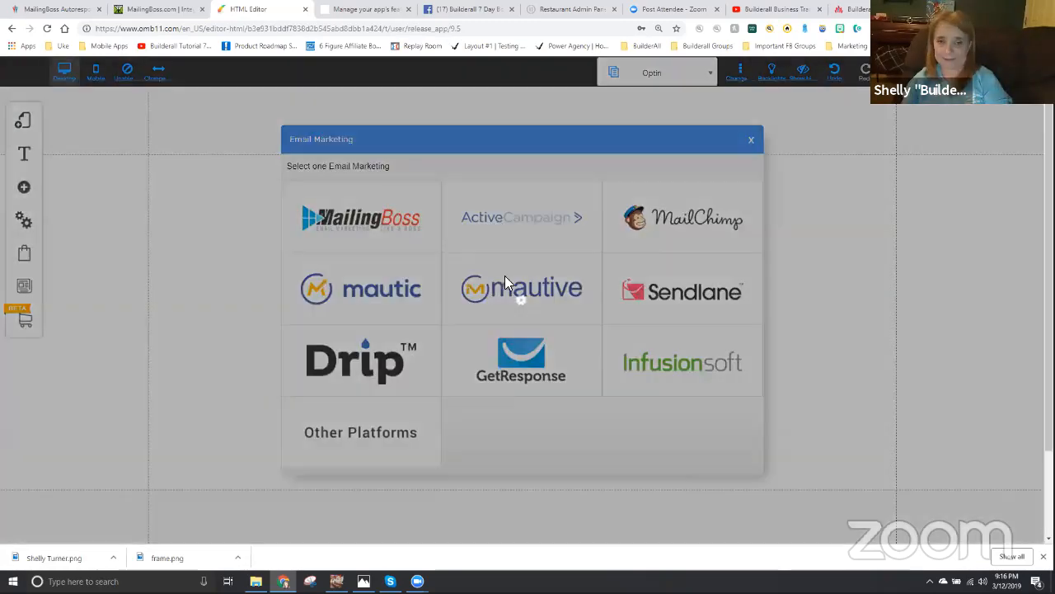
click(511, 278)
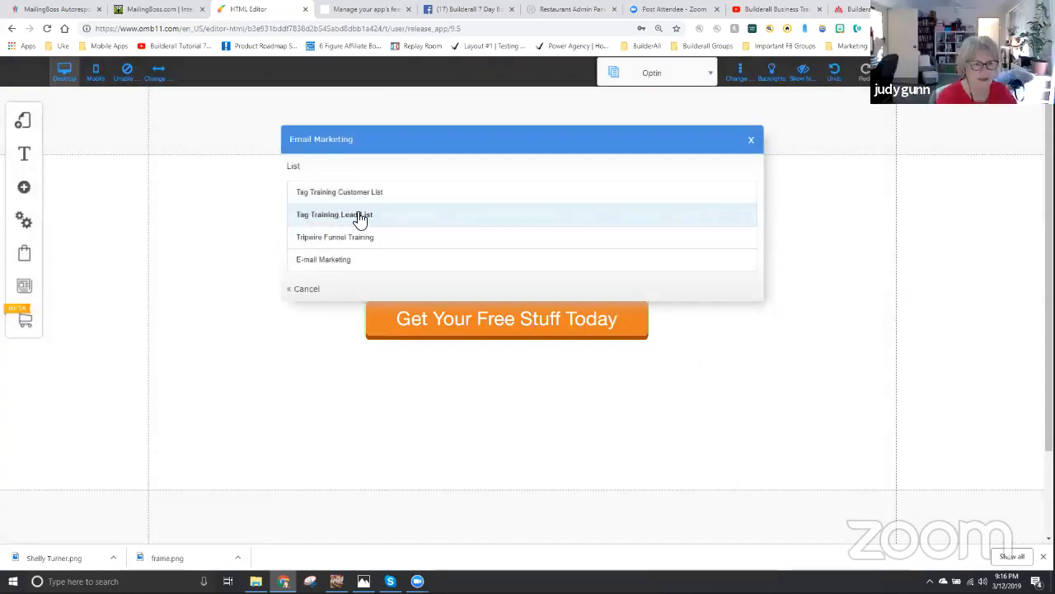
click(363, 216)
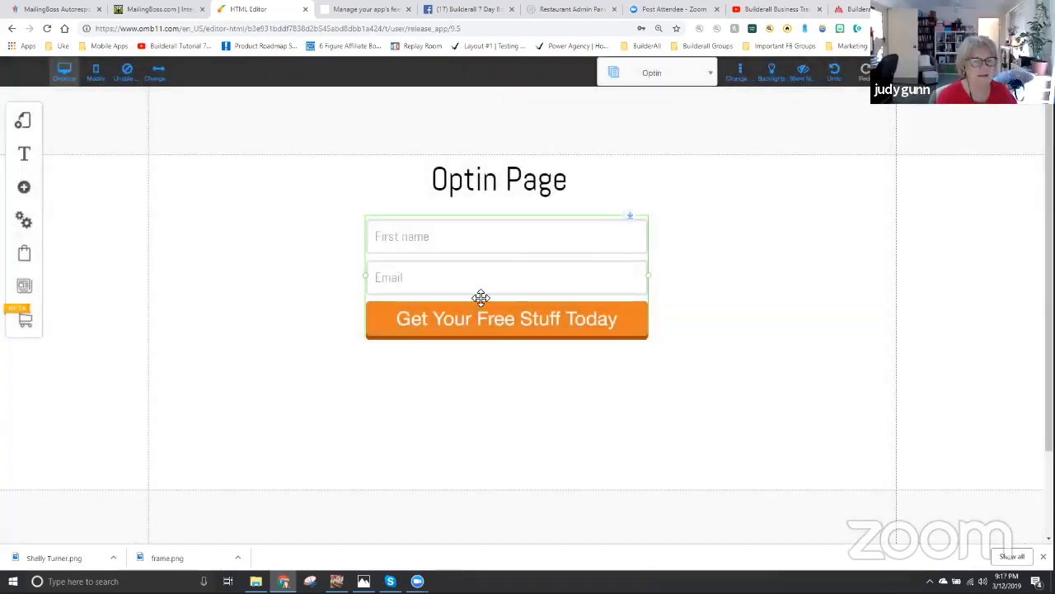
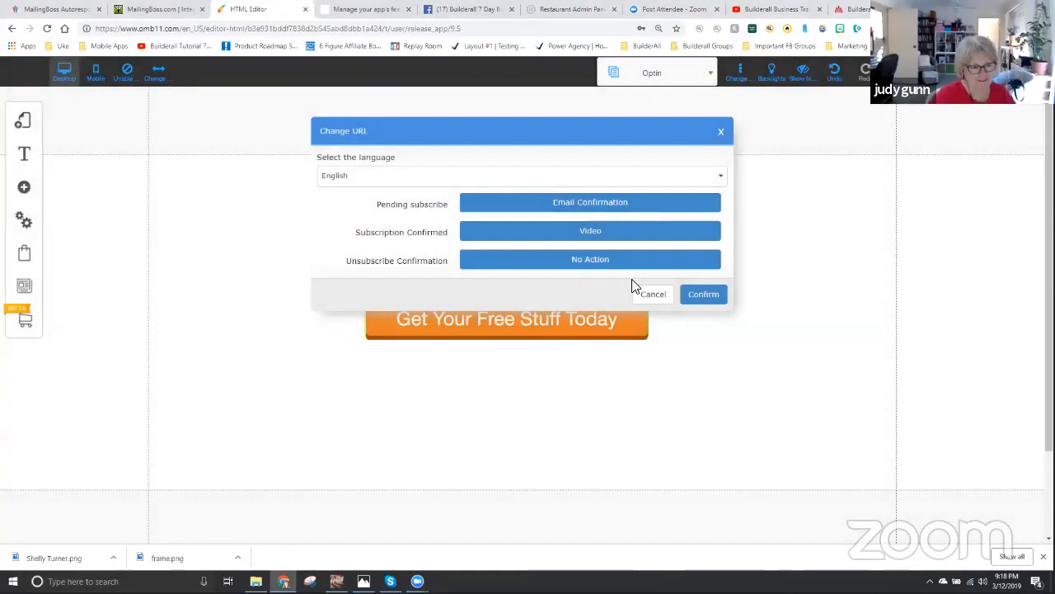
- Confirm the optin form's redirect URLs, save the modified Optin page, and dismiss the save alert
click(707, 295)
click(582, 343)
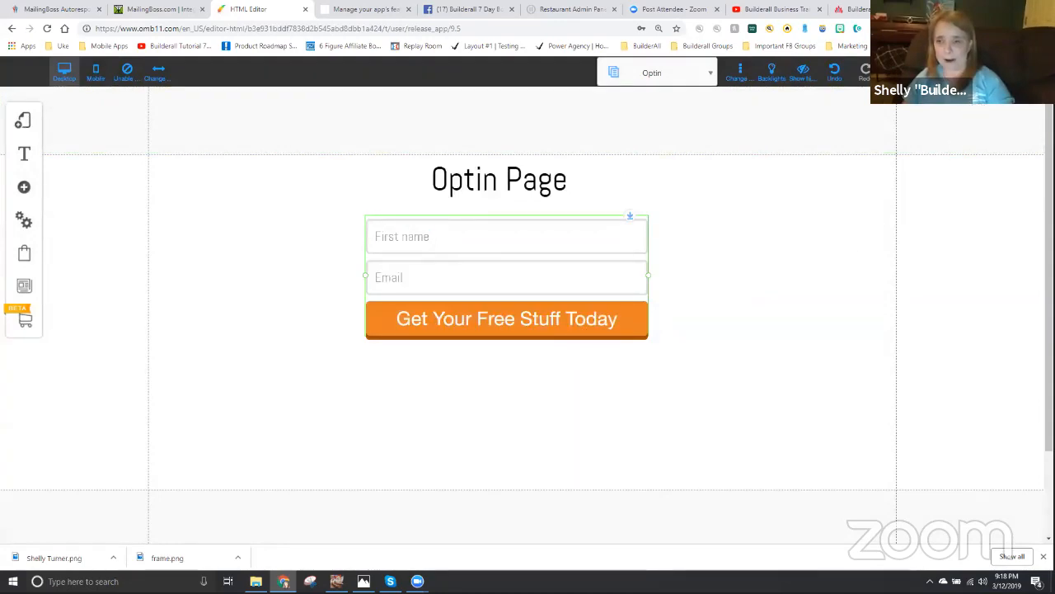
click(896, 72)
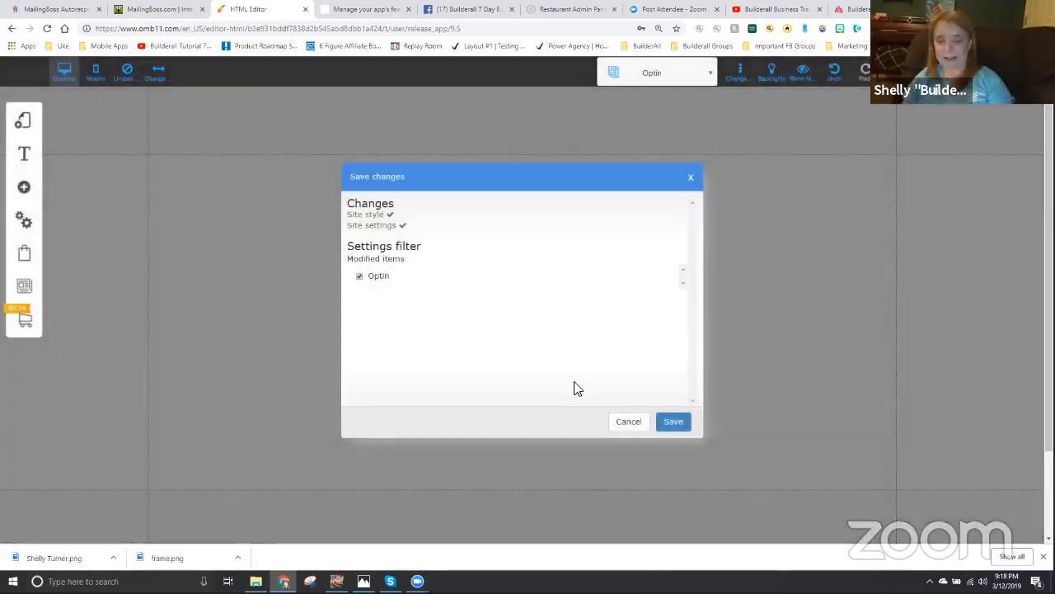
click(674, 422)
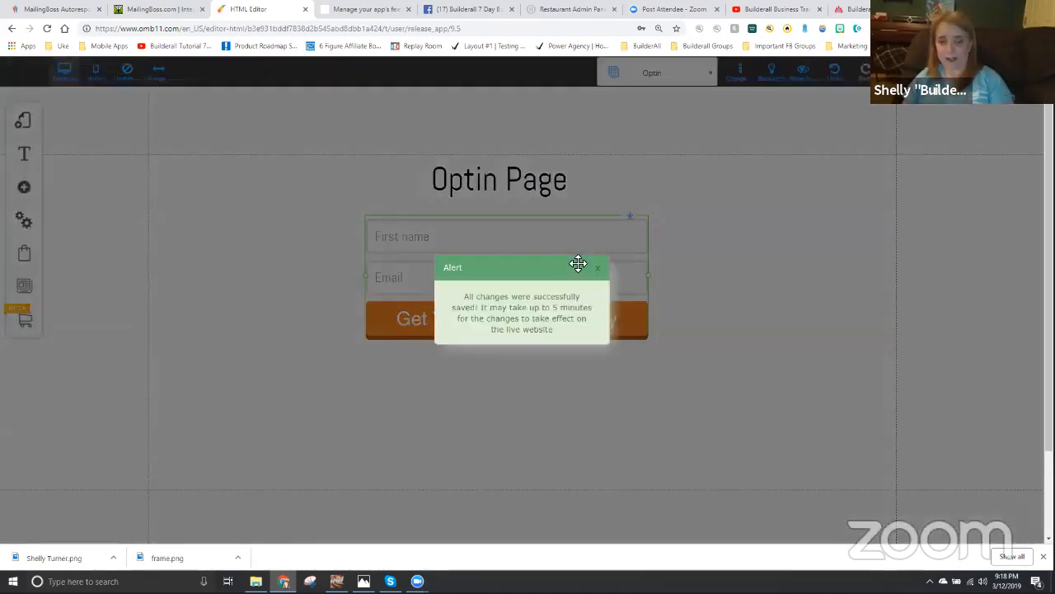
click(599, 266)
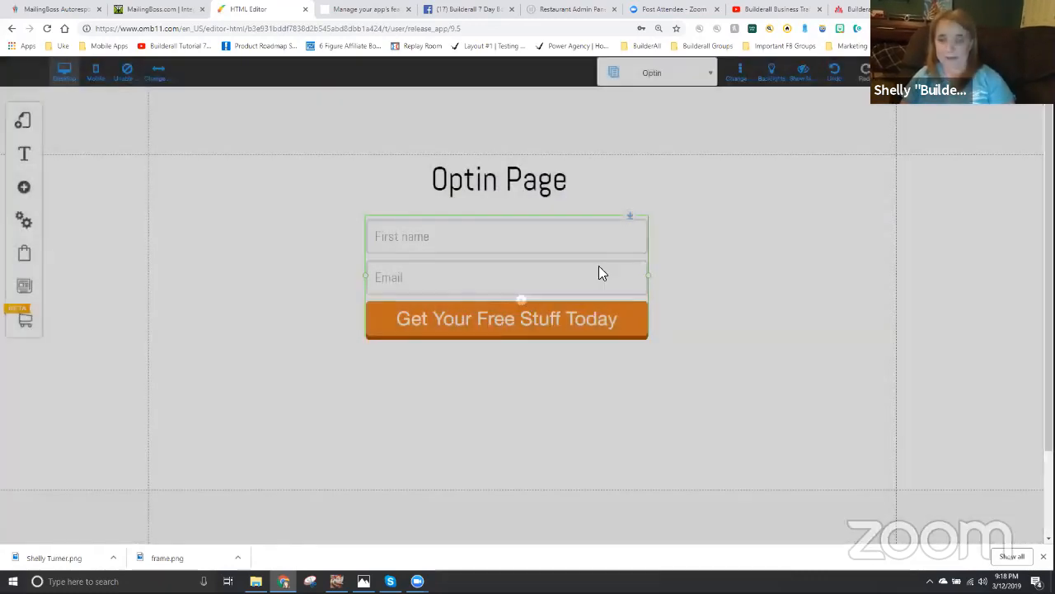
- Open the Video page of the default layout for editing
click(22, 124)
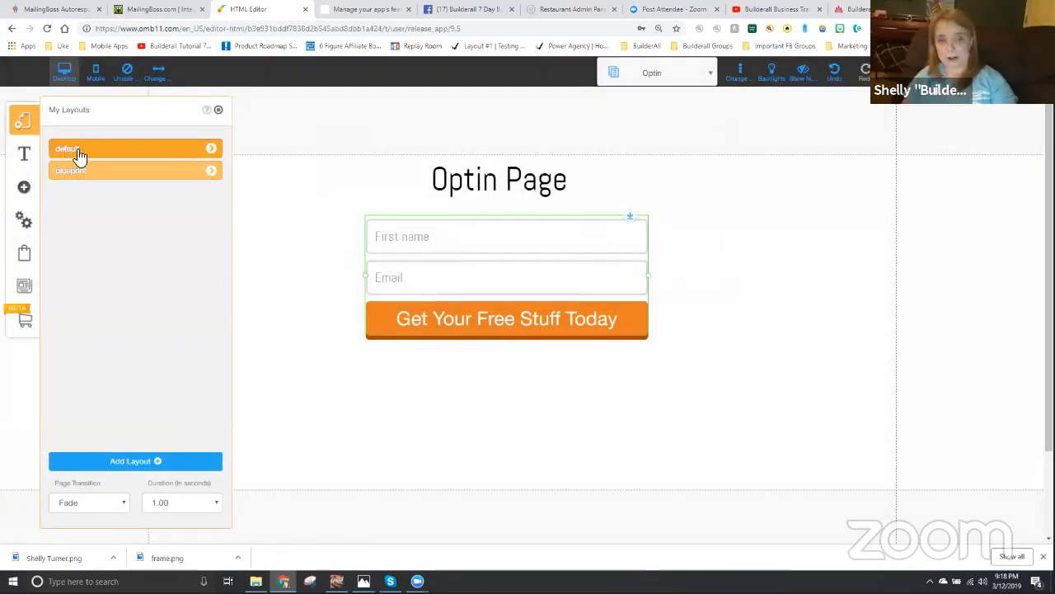
click(212, 151)
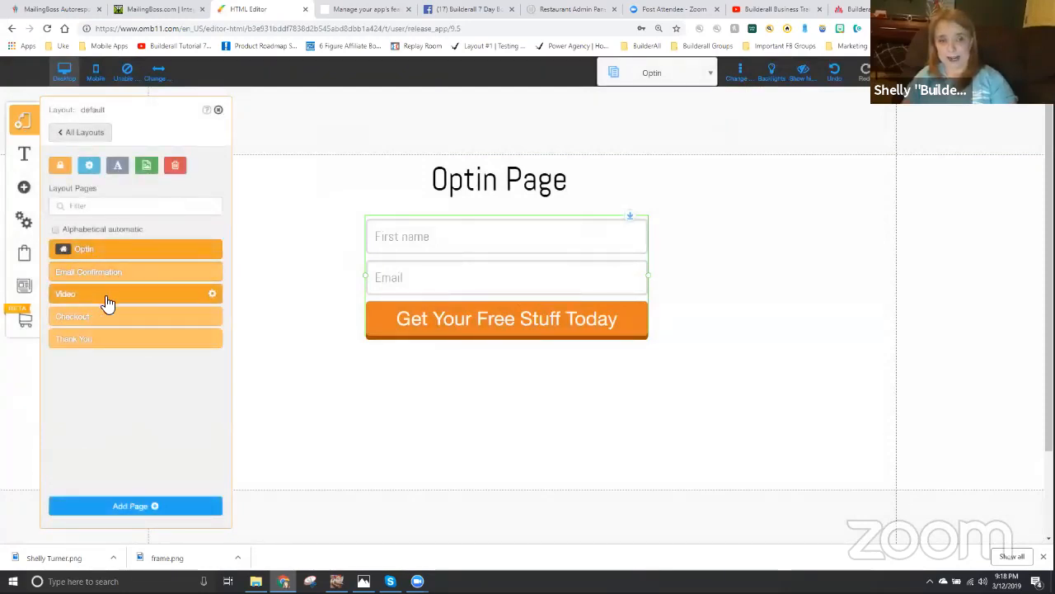
click(107, 301)
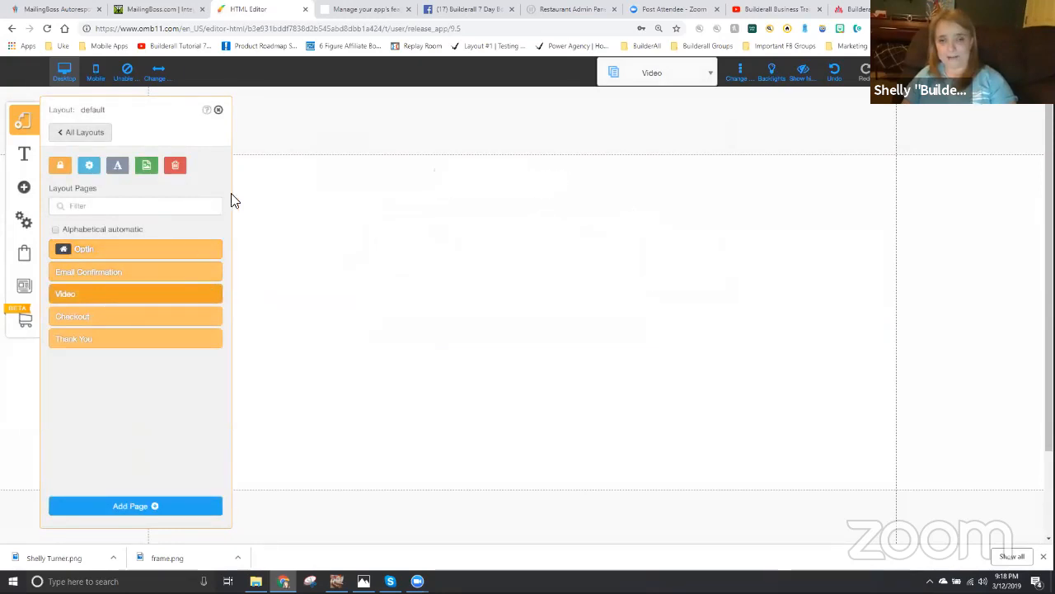
click(218, 109)
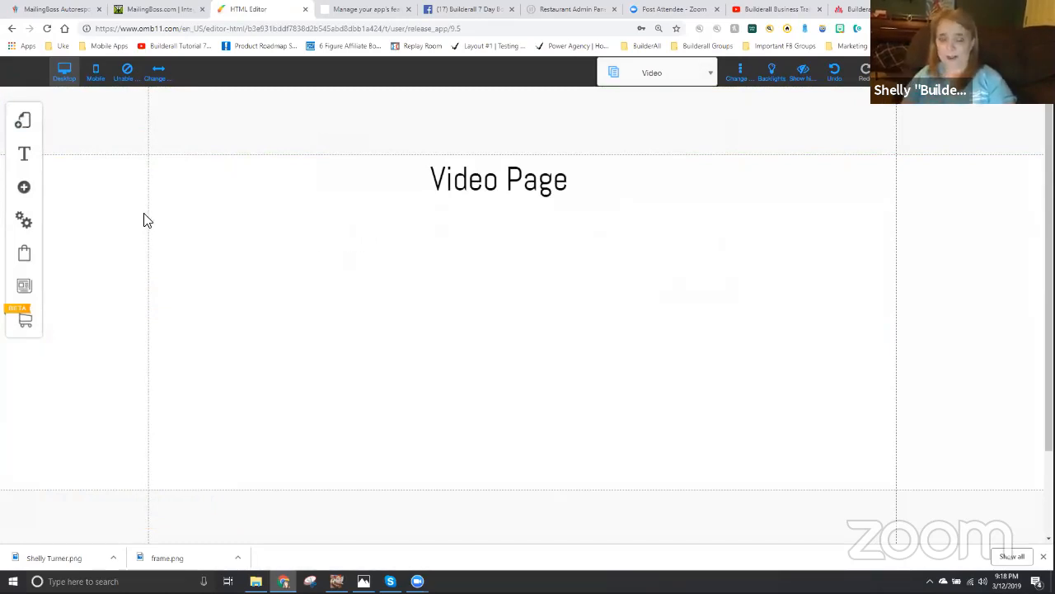
- Add a blue rounded Buy Now button to the Video page and move it to the lower part of the page
click(27, 191)
scroll(101, 252, up, 3)
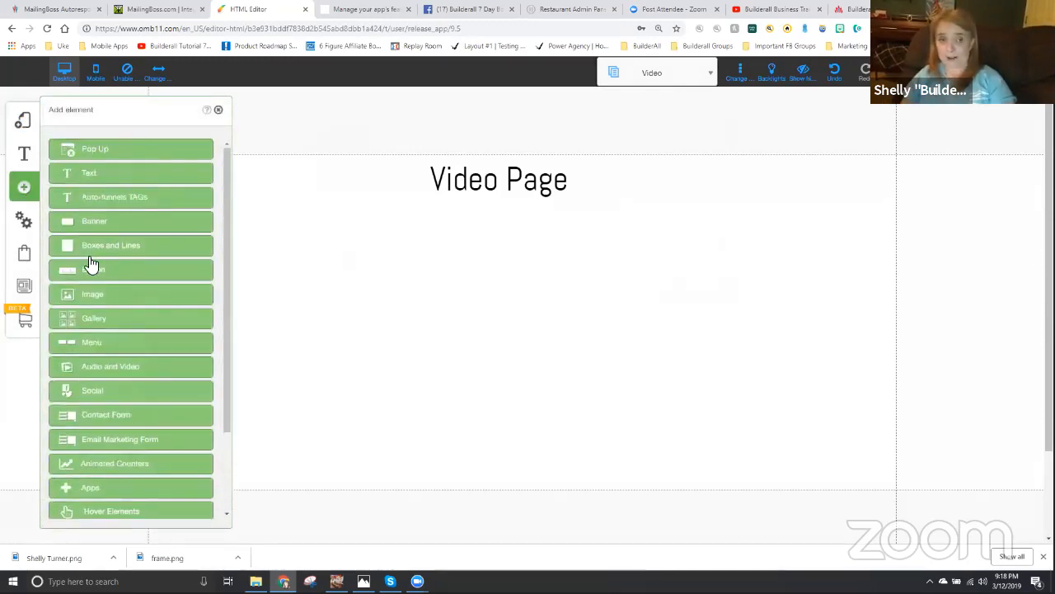
click(88, 271)
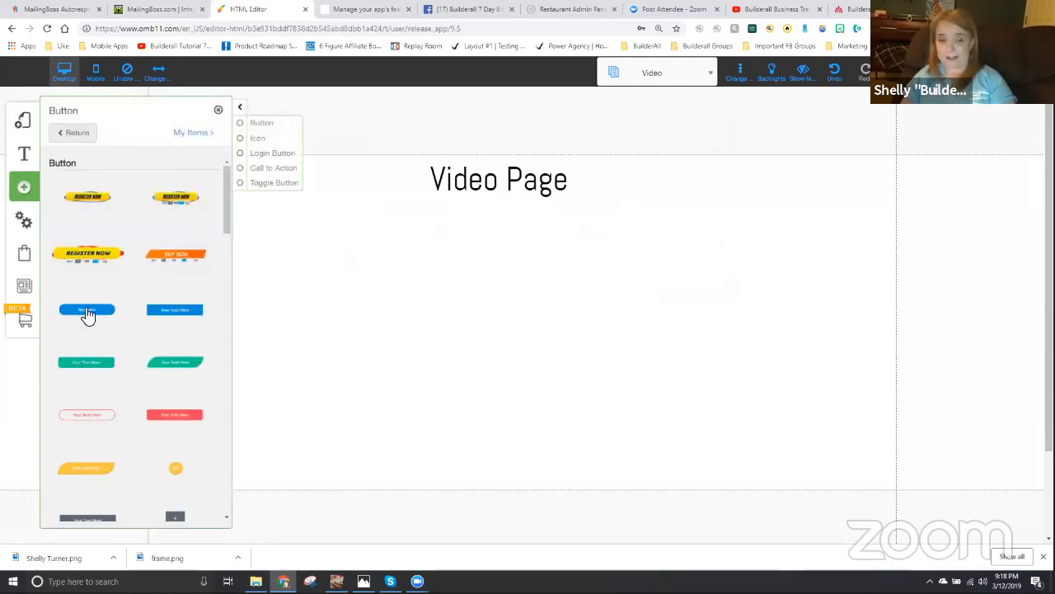
click(88, 311)
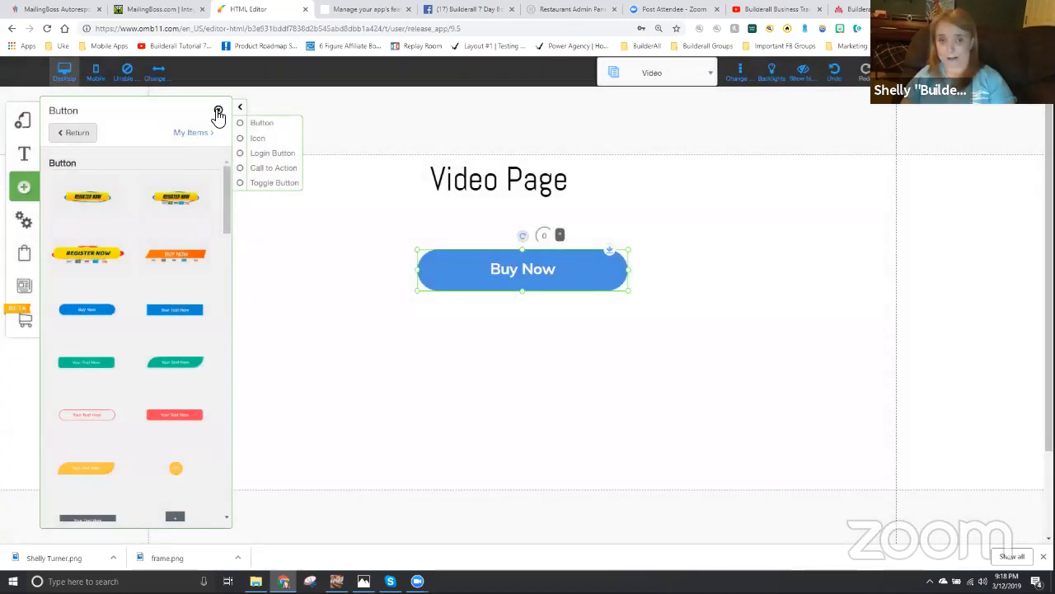
click(219, 112)
drag(490, 268, 483, 405)
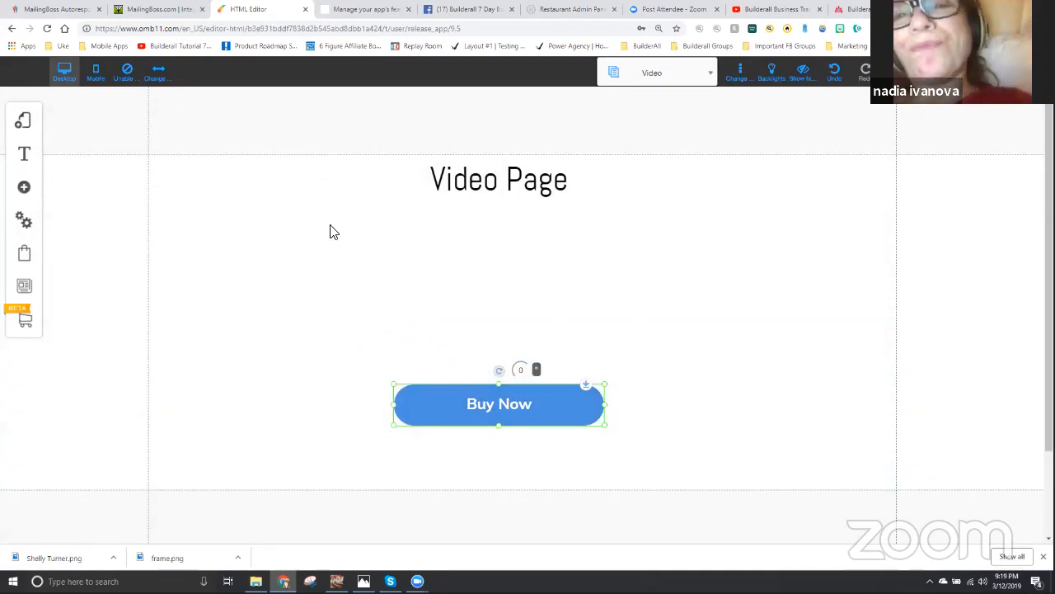
- Add a video player under the Video Page title and shift the button just beneath it, to about X 421, Y 412
click(25, 189)
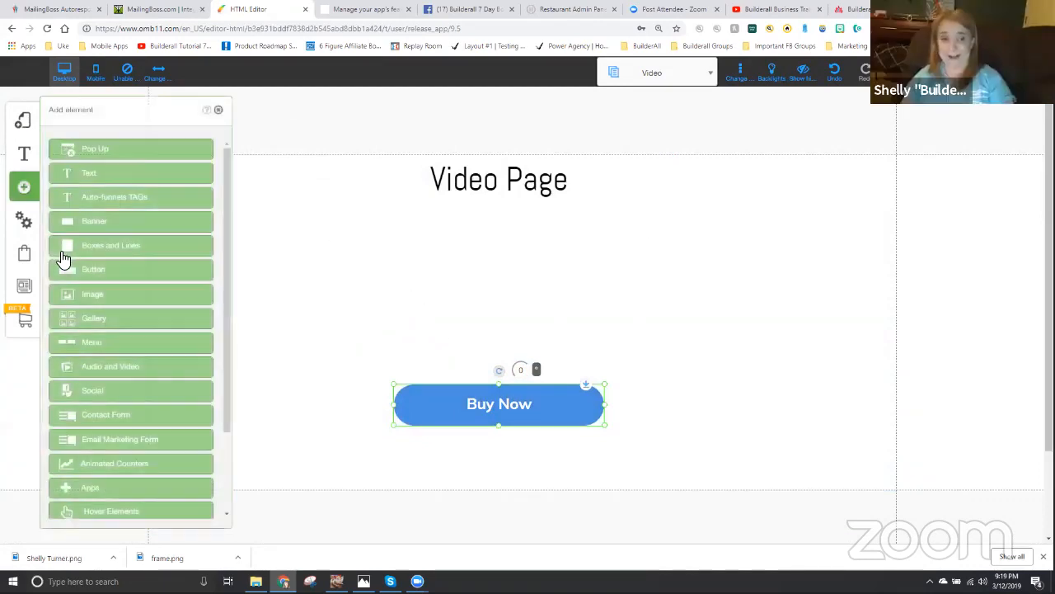
click(94, 365)
drag(94, 236, 517, 282)
drag(520, 408, 529, 428)
- Change the button's text to "Checkout Now!!"
double_click(511, 428)
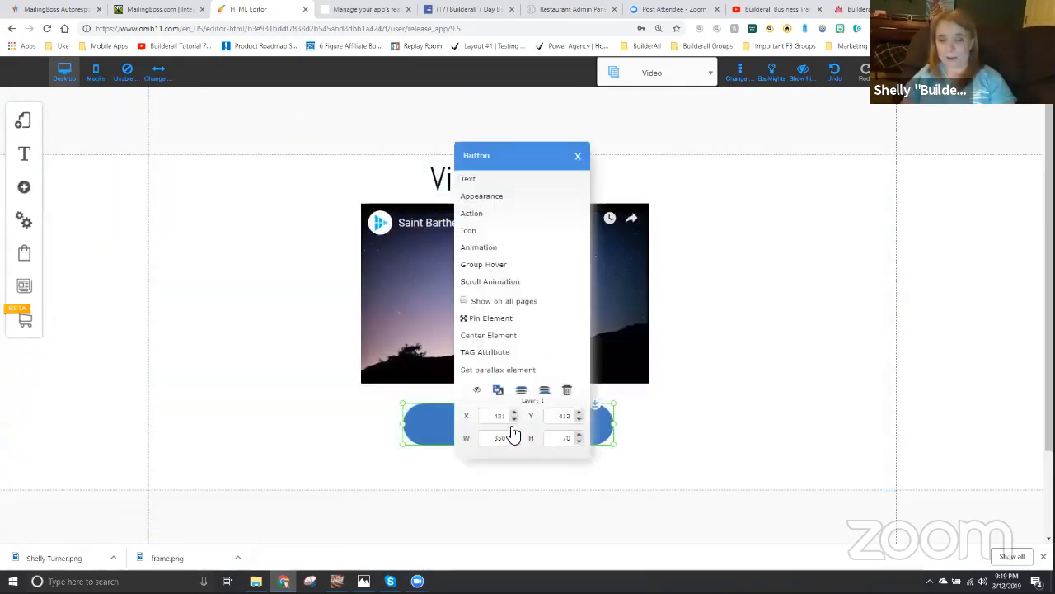
click(485, 180)
drag(512, 281, 407, 282)
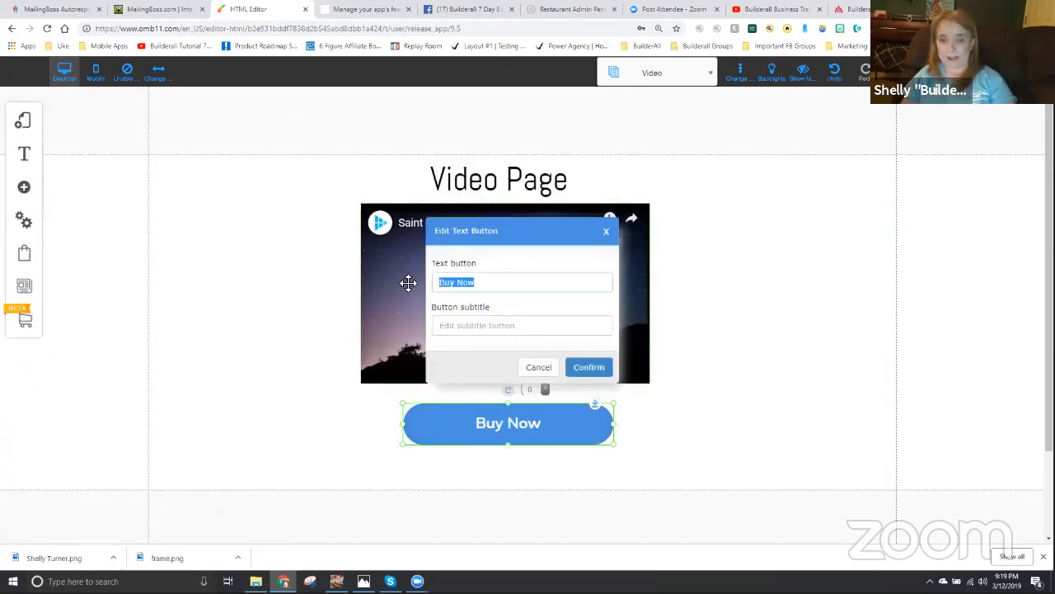
text(Chekc)
key(BackSpace)
key(BackSpace)
text(ckout Now!!)
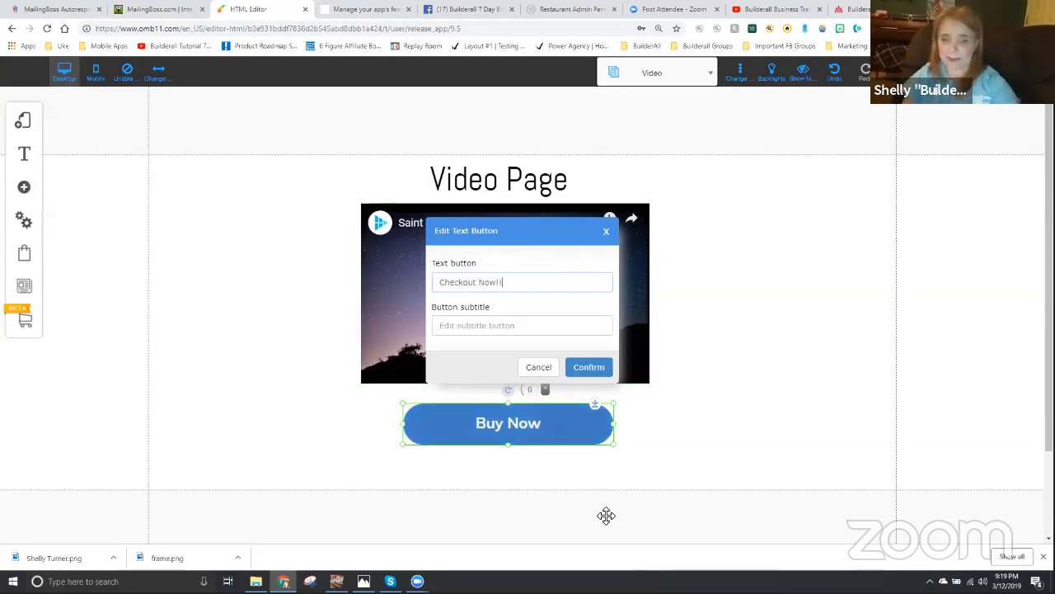
click(589, 370)
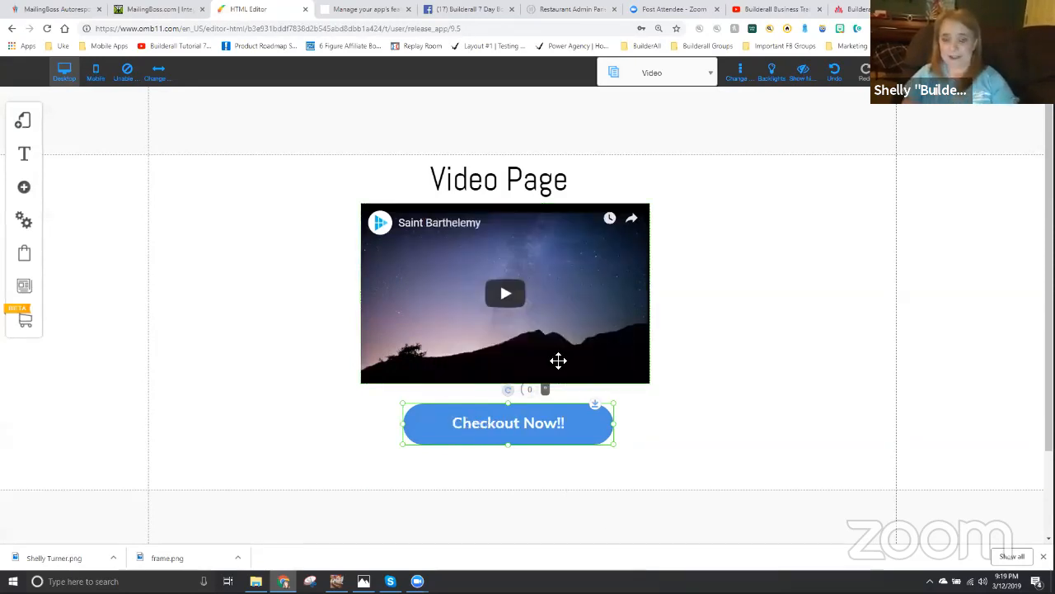
- Link the Checkout Now!! button to the Checkout page, opening in the same tab
right_click(526, 427)
click(478, 216)
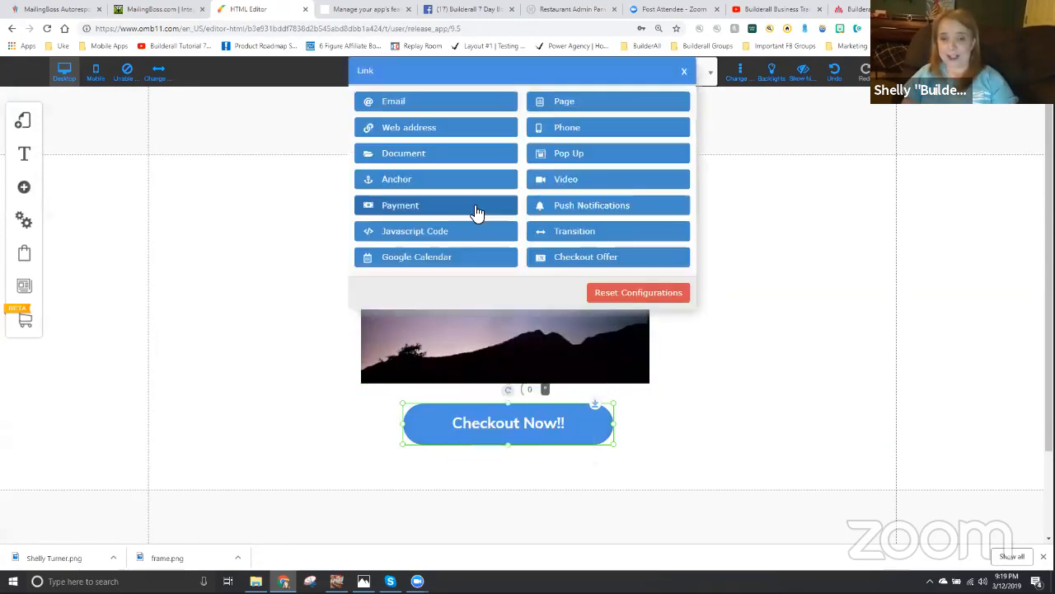
click(565, 104)
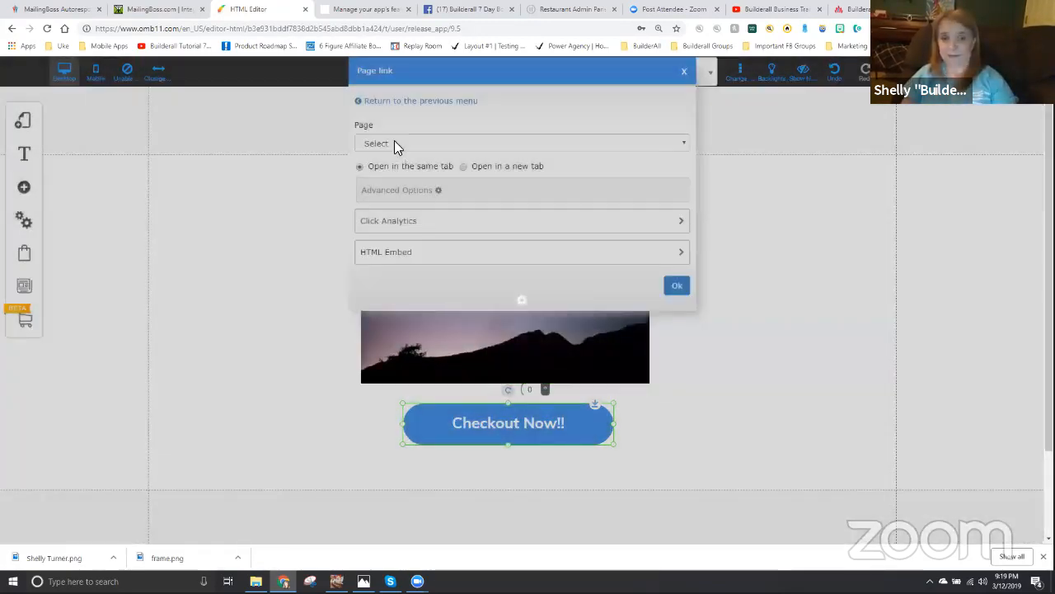
click(394, 144)
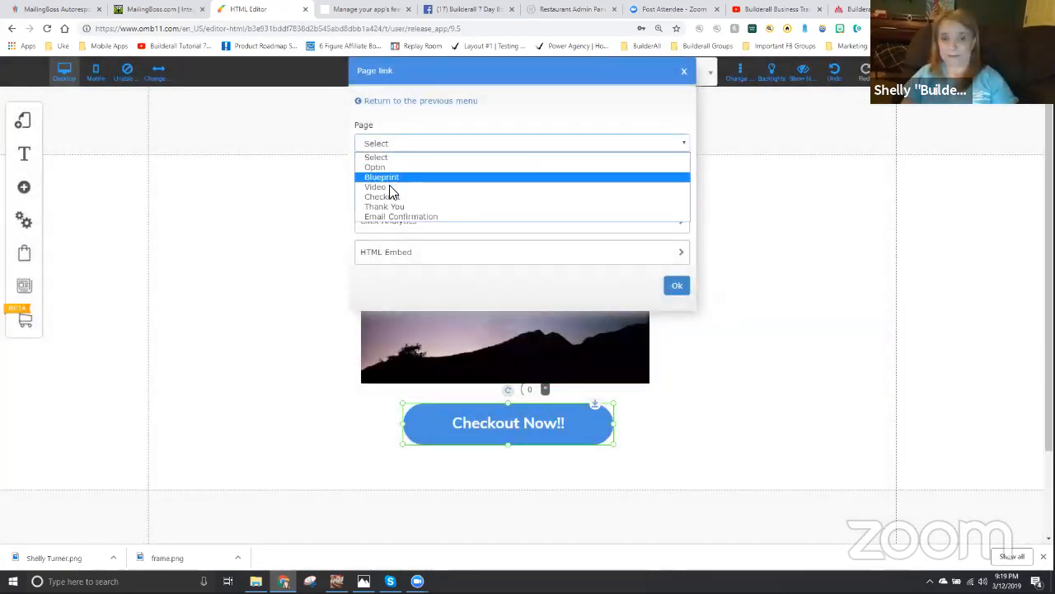
click(394, 197)
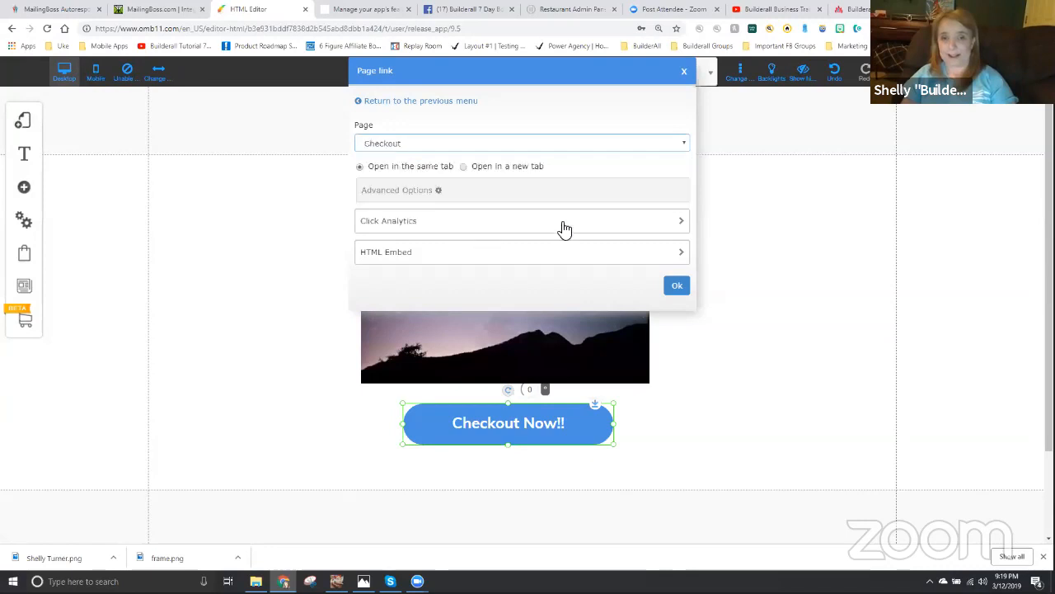
click(676, 289)
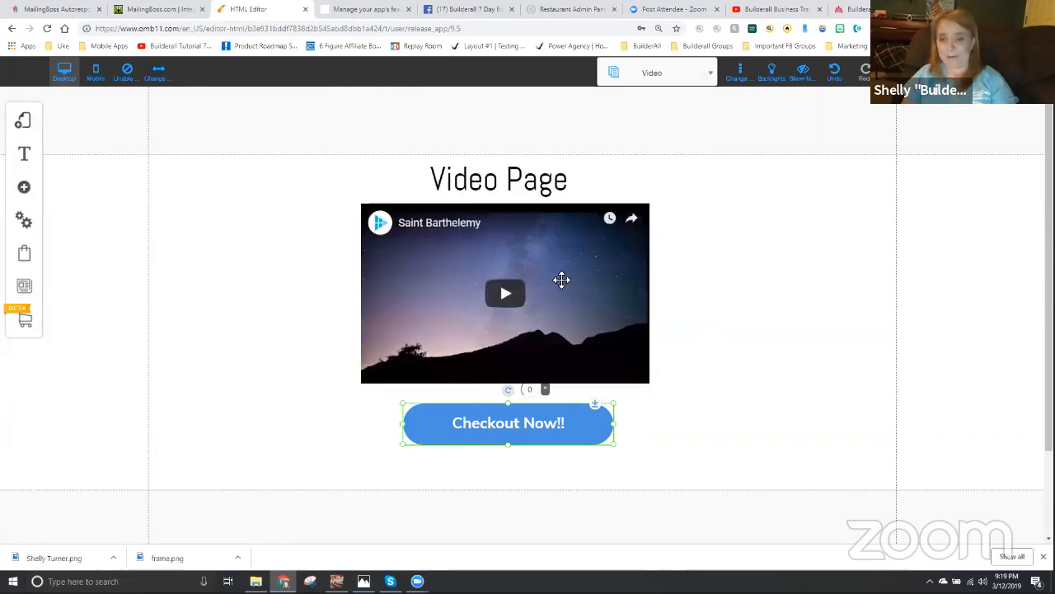
- Save the modified Video page and dismiss the save alert
click(962, 73)
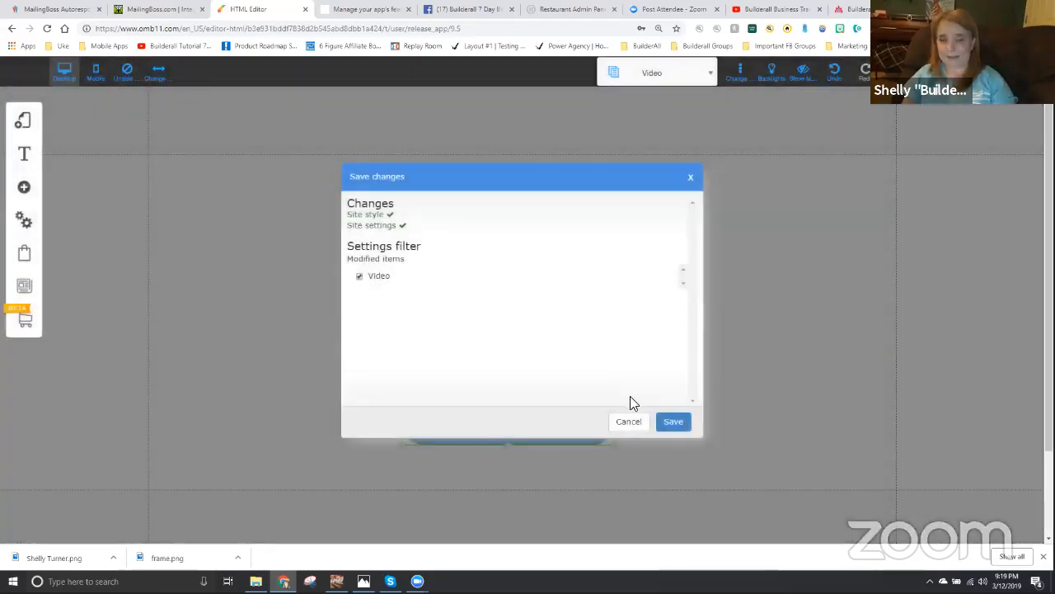
click(673, 422)
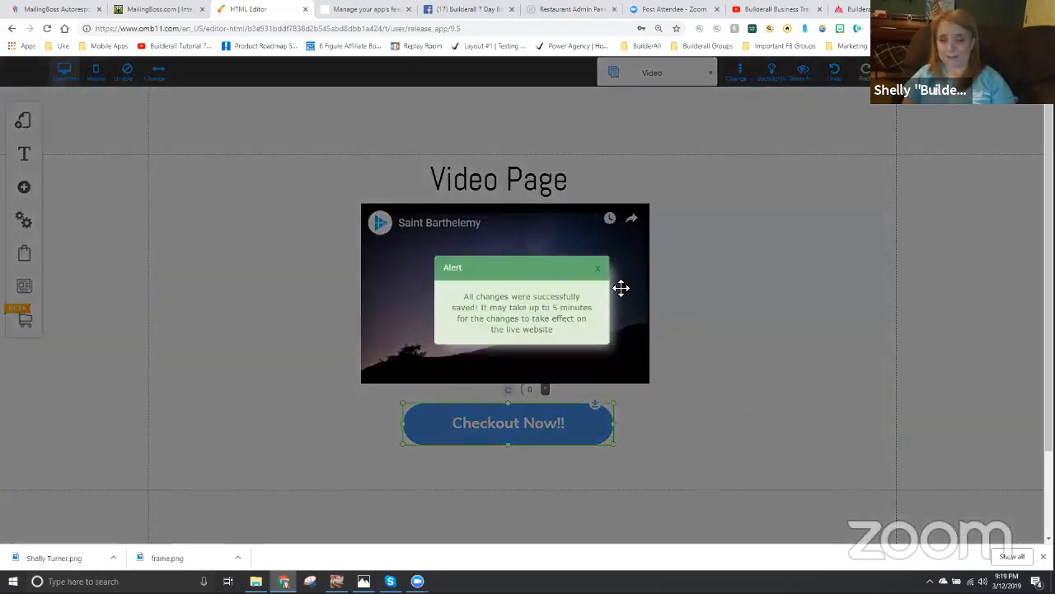
click(598, 272)
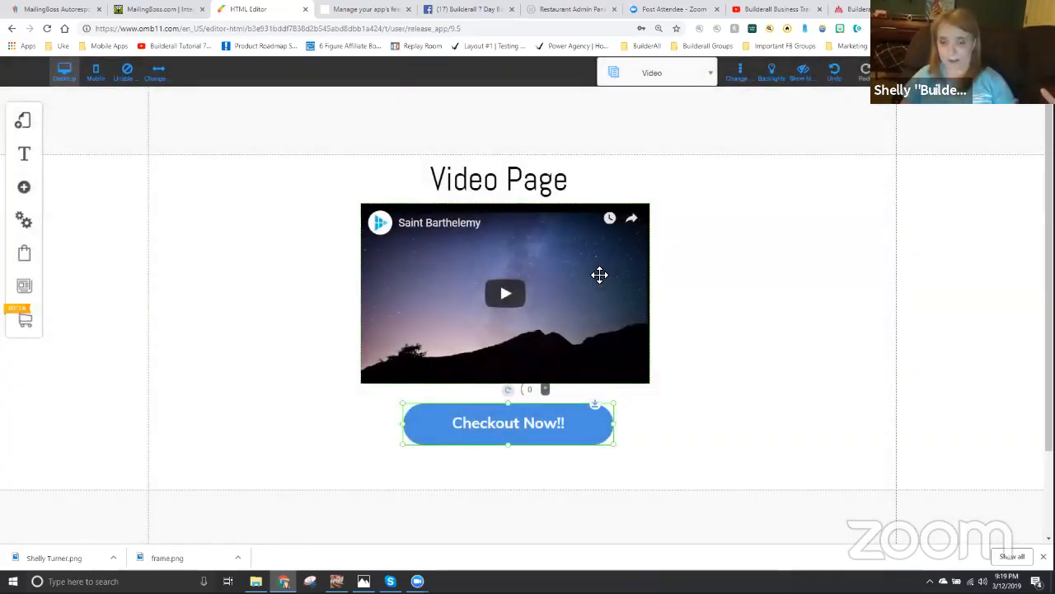
- Switch to the blueprint layout to show the funnel diagram and its tagging rules
click(28, 122)
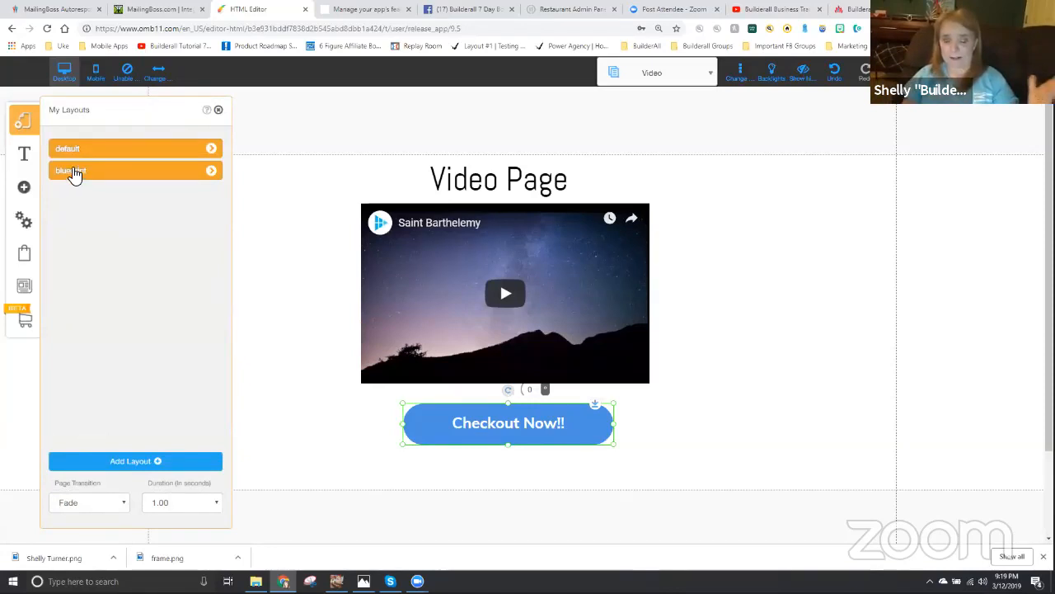
click(73, 171)
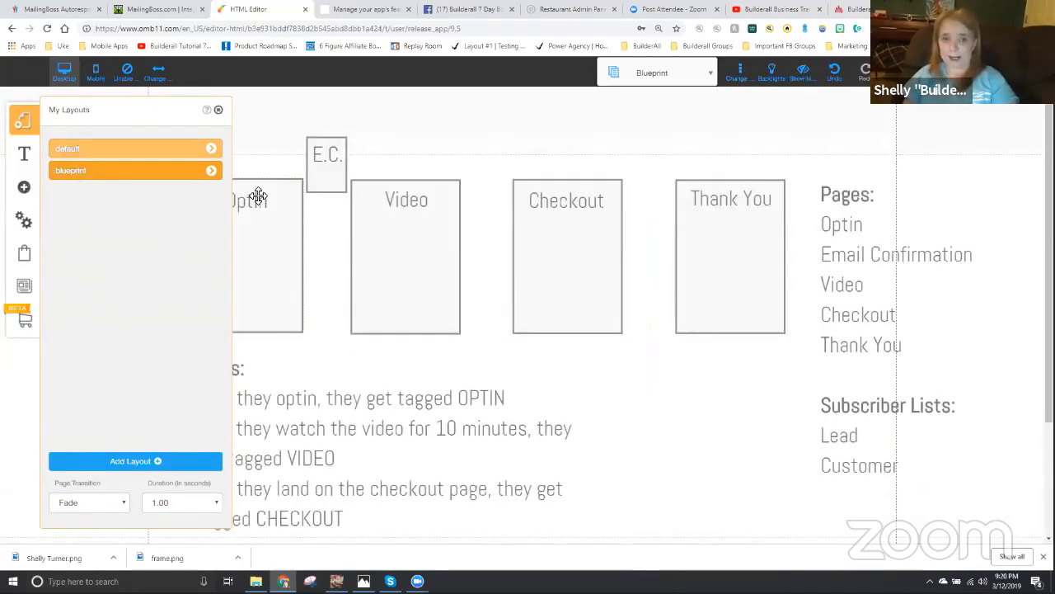
click(218, 110)
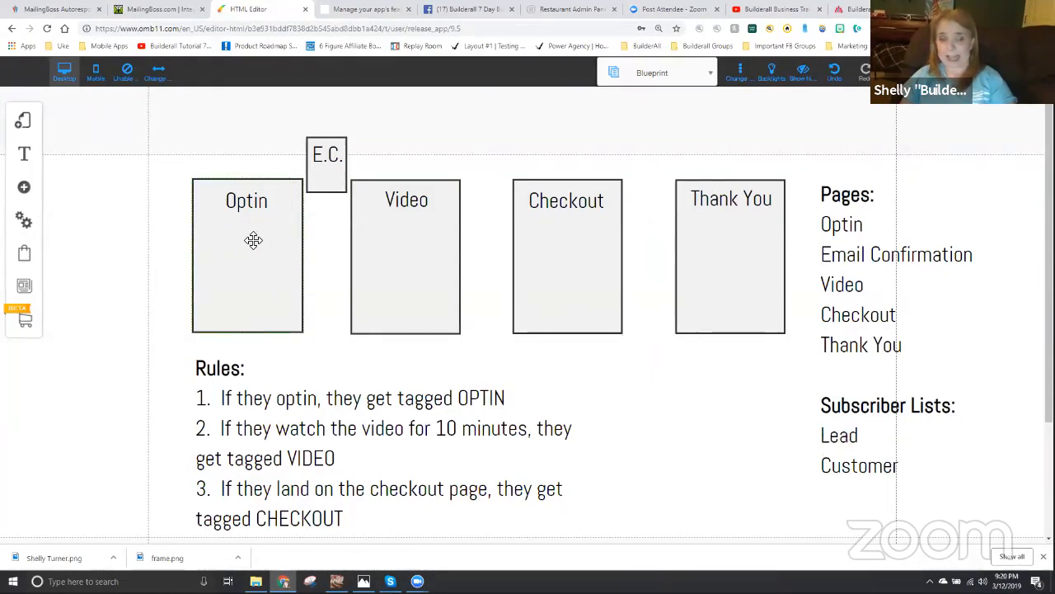
- Prefix the three tags in the blueprint rules with TT, making them TTOPTIN, TTVIDEO and TTCHECKOUT
click(461, 399)
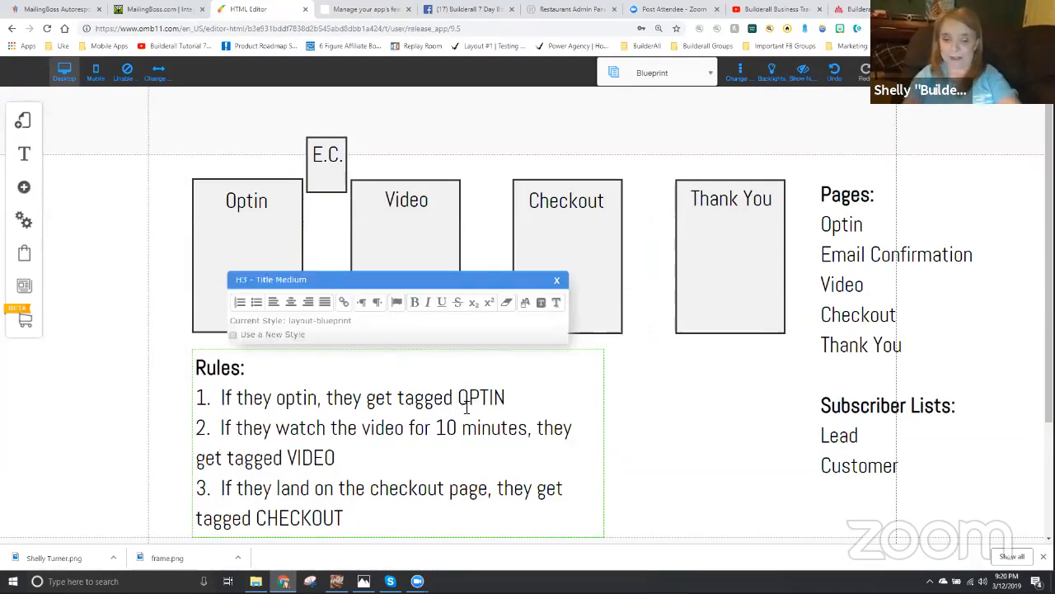
text(TT)
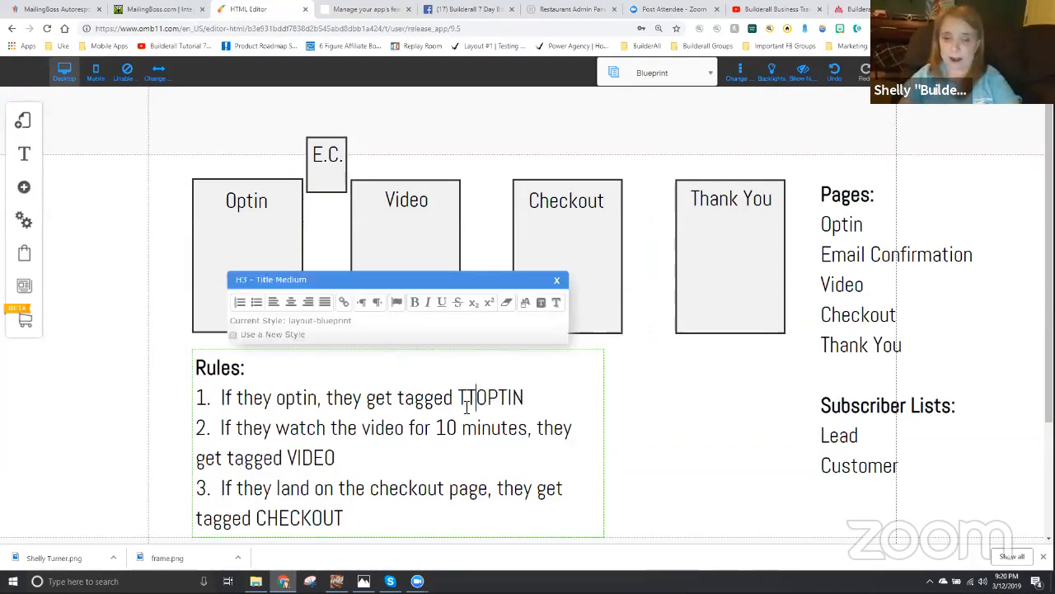
click(689, 425)
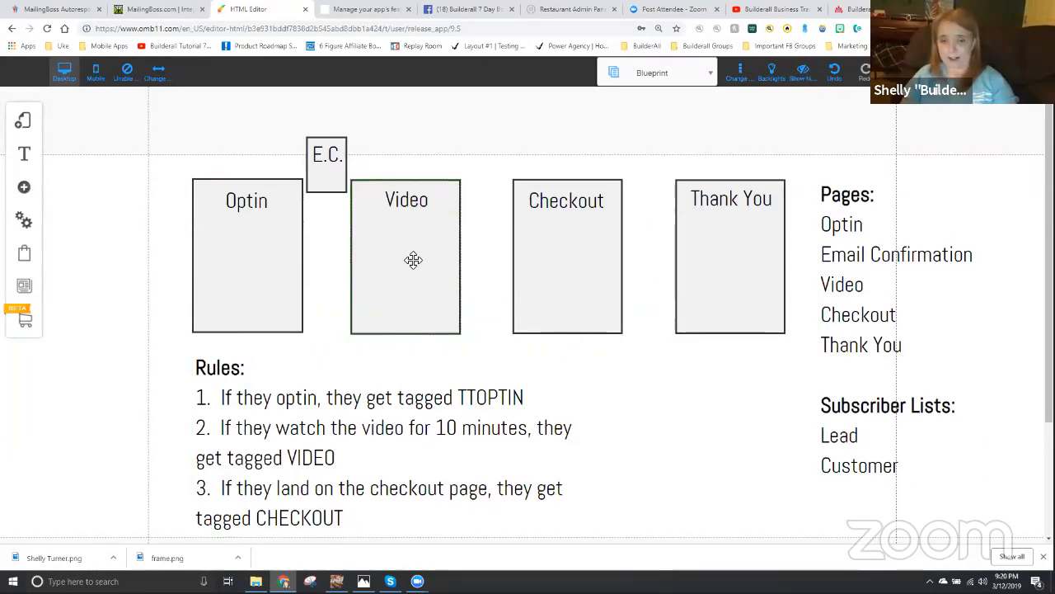
click(287, 462)
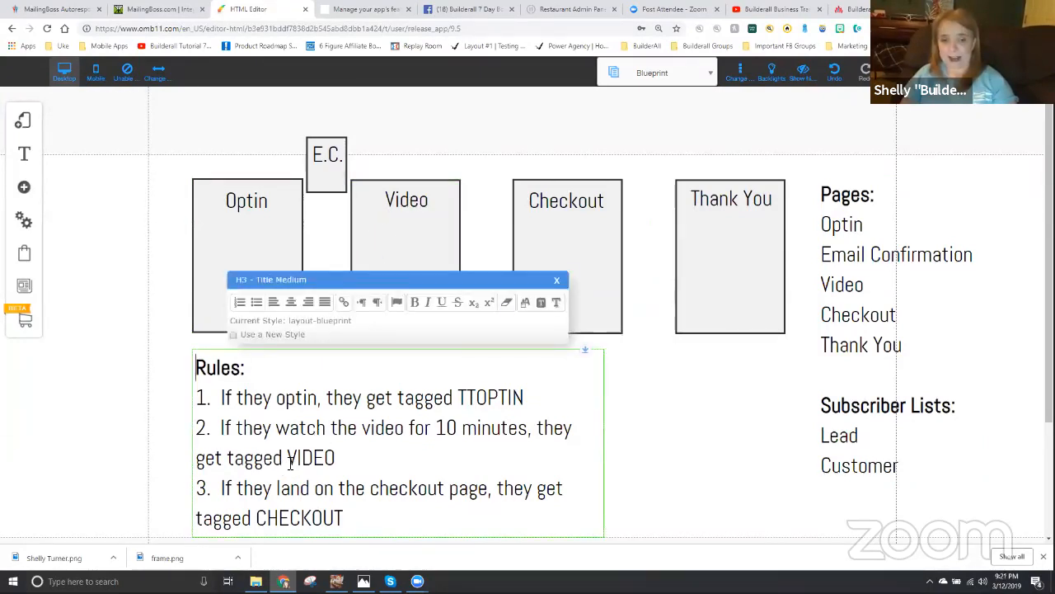
text(TT)
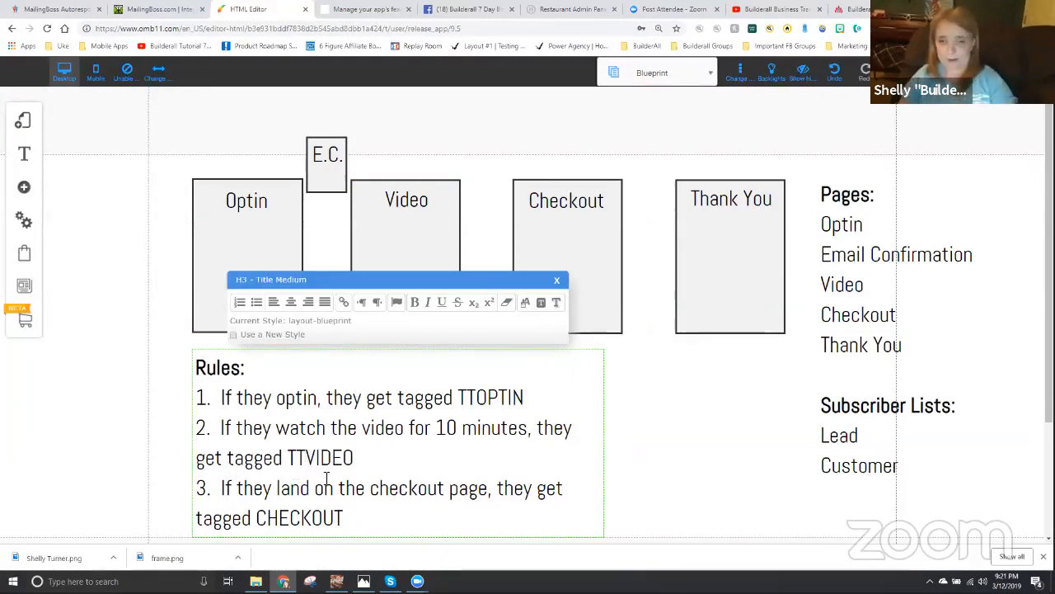
click(589, 255)
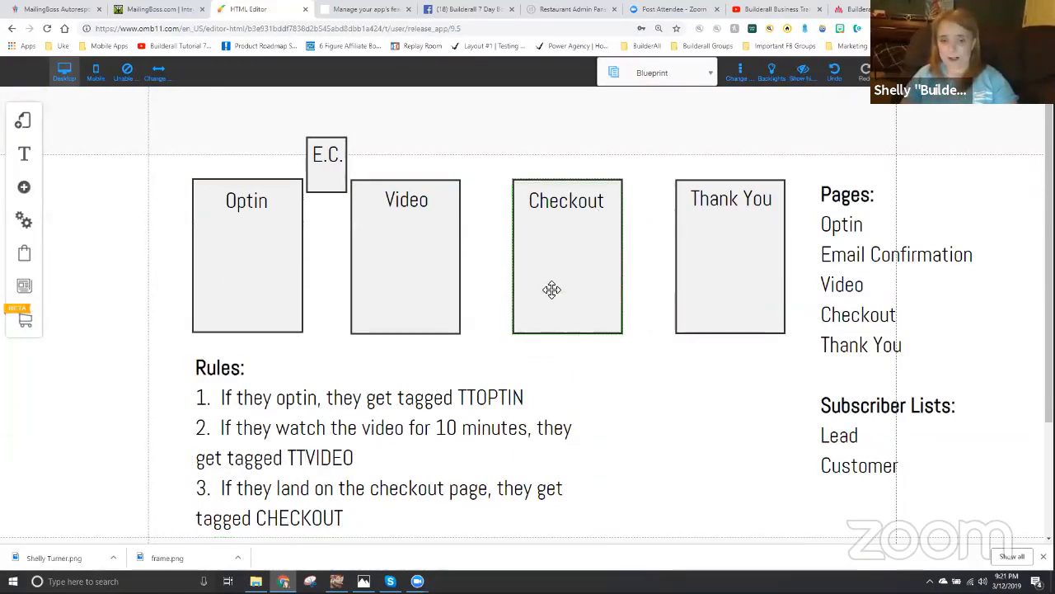
click(259, 520)
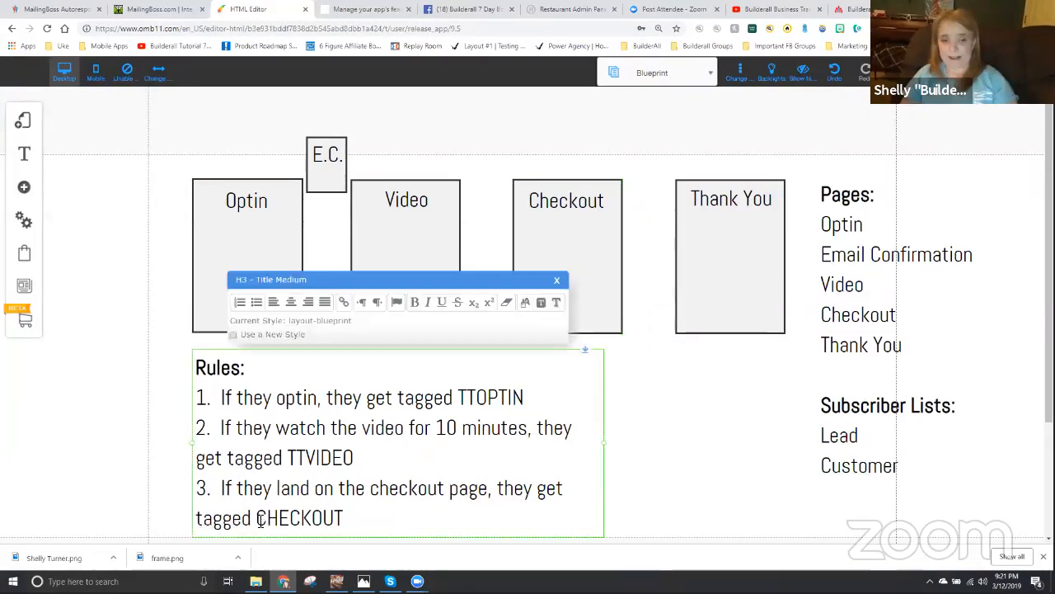
text(TT)
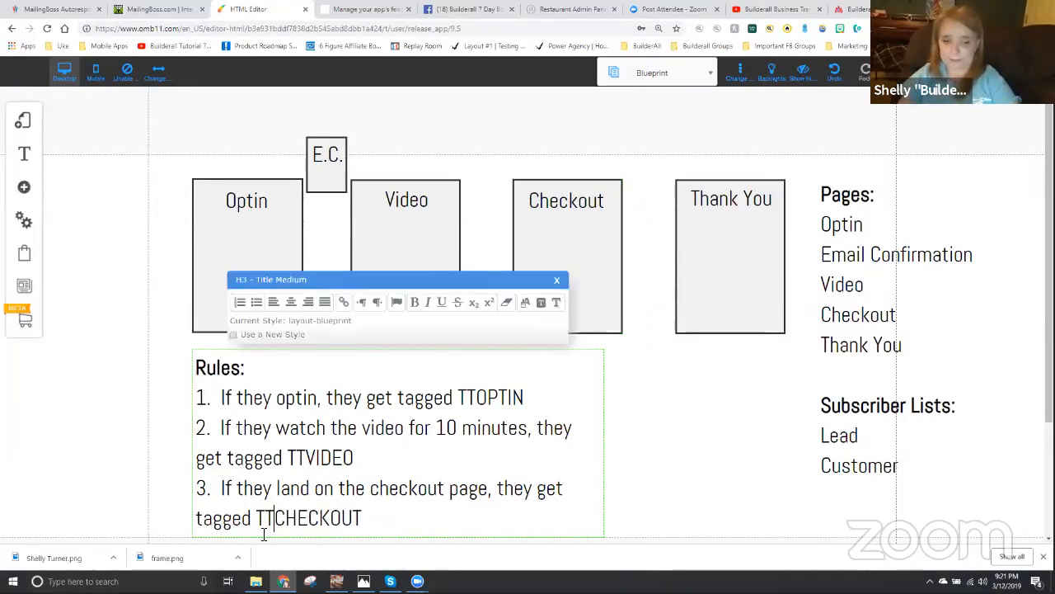
click(606, 201)
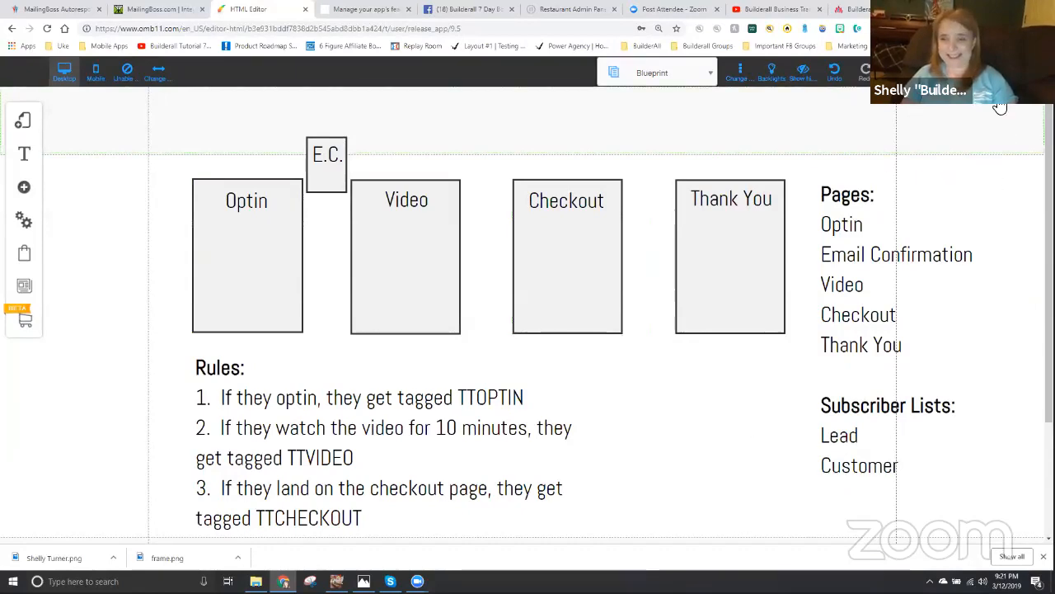
- Save the modified Blueprint page, dismiss the alert, and repeat the save once more
click(963, 72)
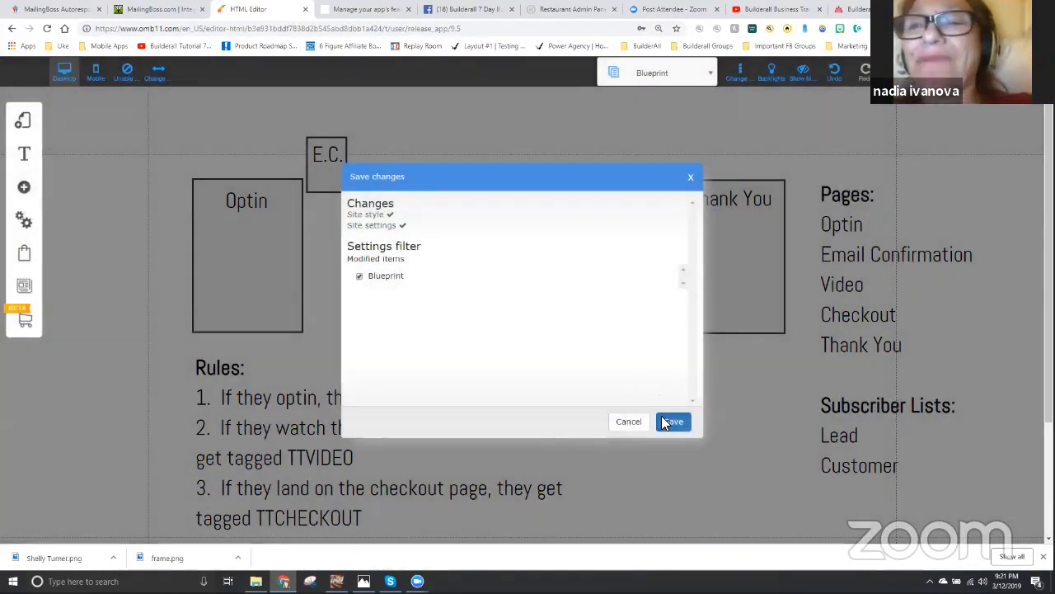
click(672, 421)
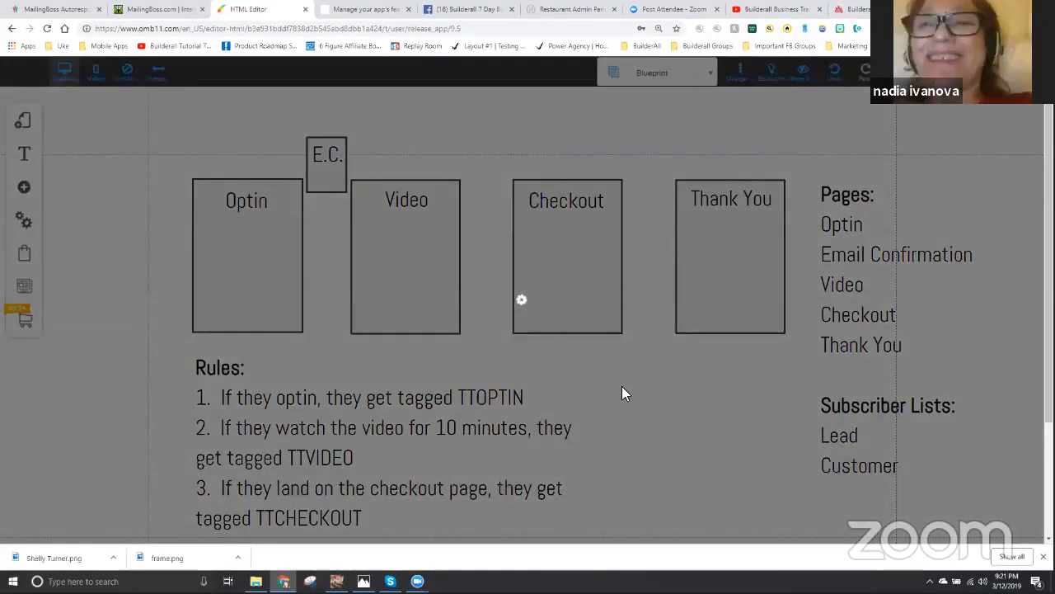
click(602, 269)
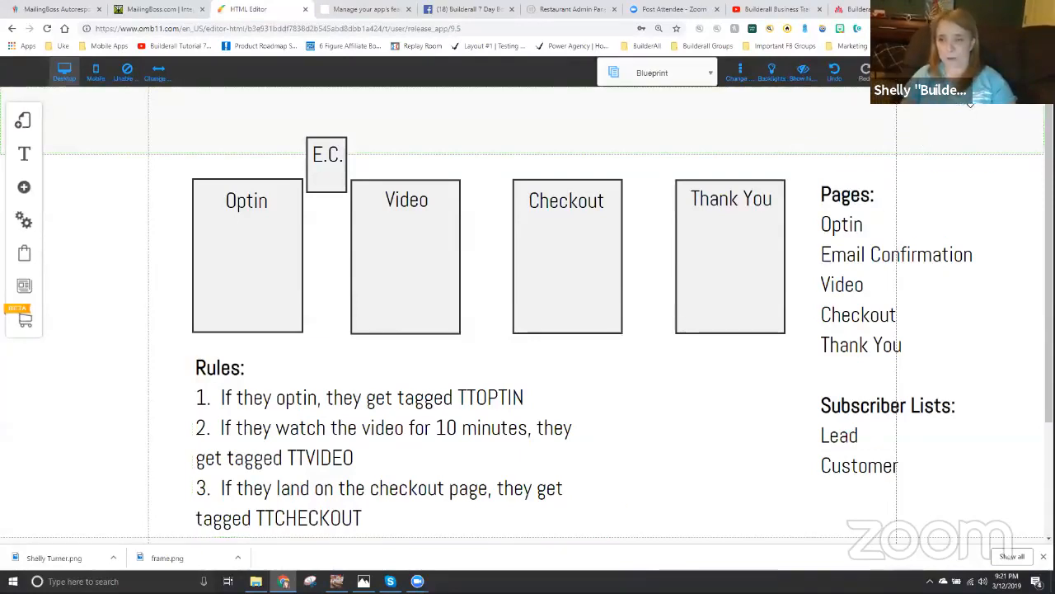
click(897, 73)
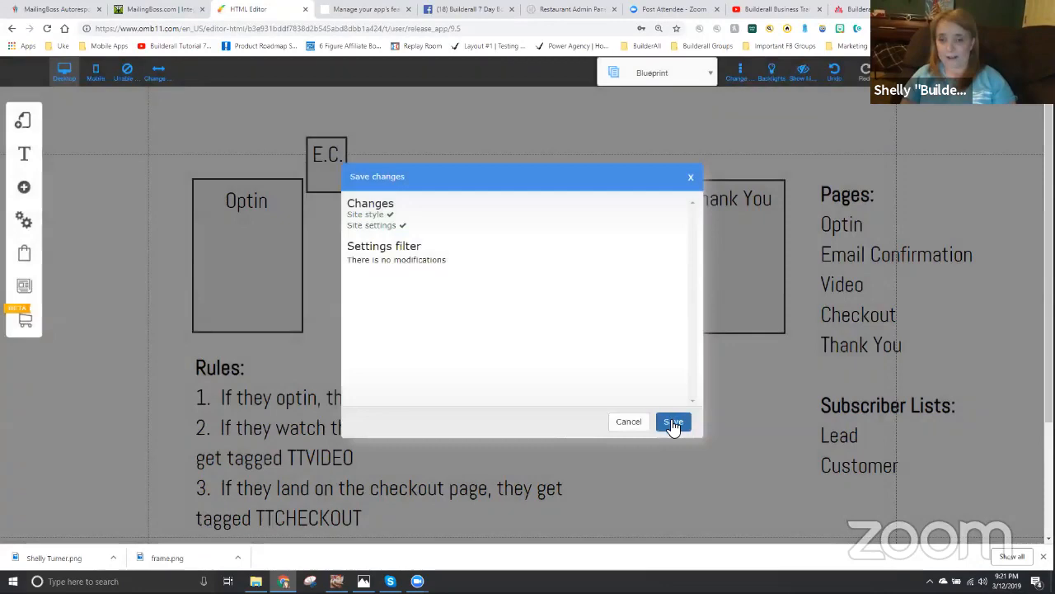
click(673, 422)
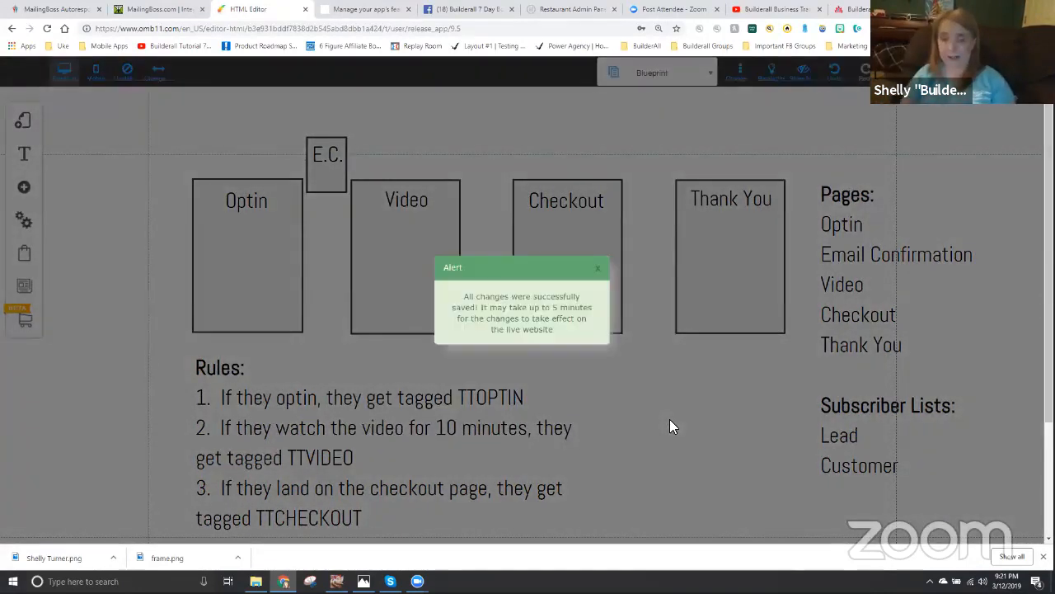
click(598, 269)
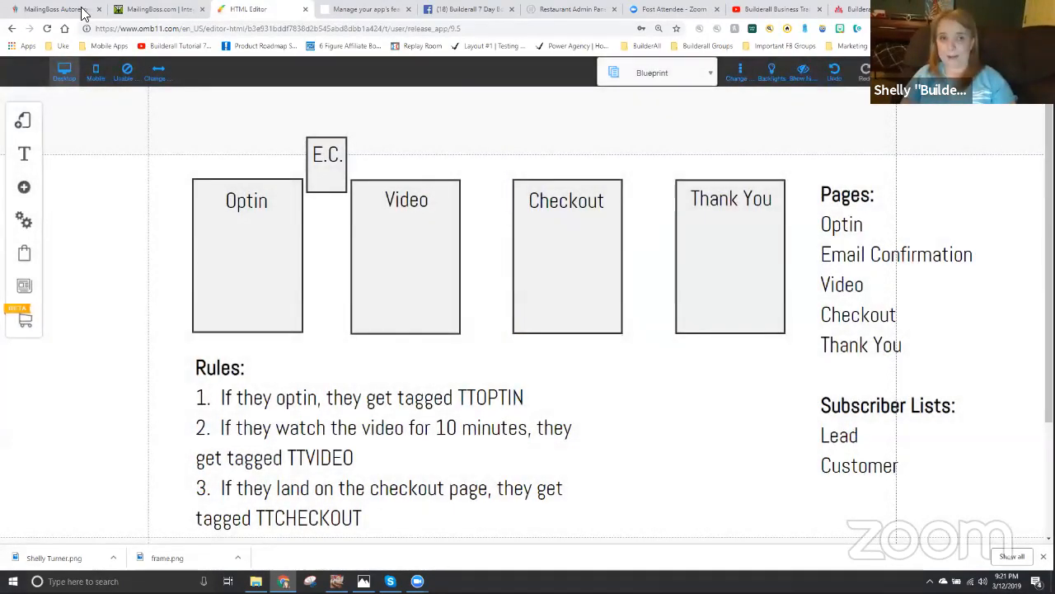
- Open the Drag and Drop Pixel Perfect site list in the Builderall office and publish the tuesdaynighttagtraining site
click(66, 10)
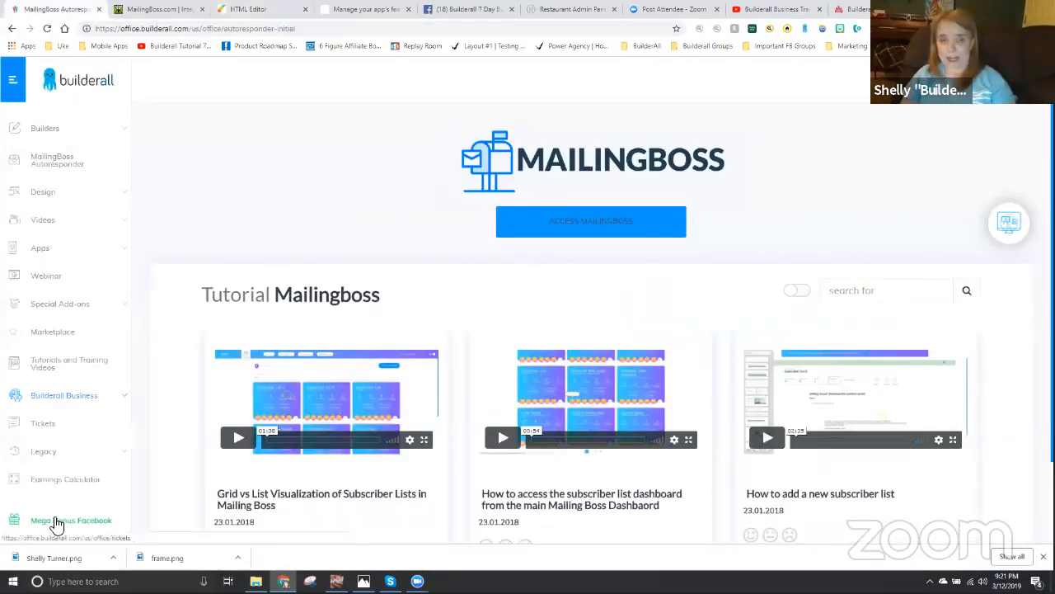
click(43, 130)
click(60, 165)
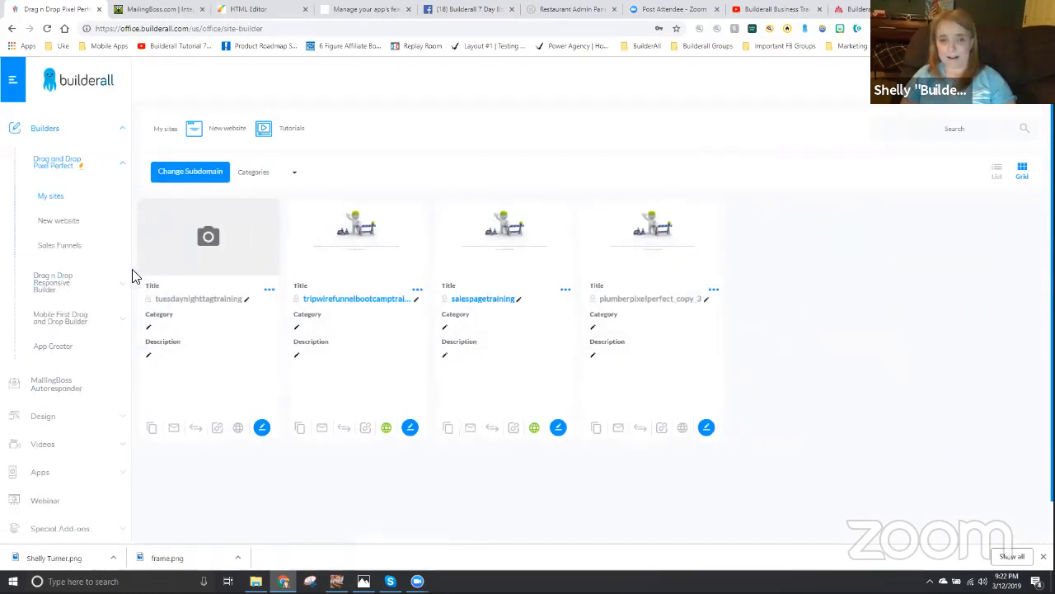
click(238, 429)
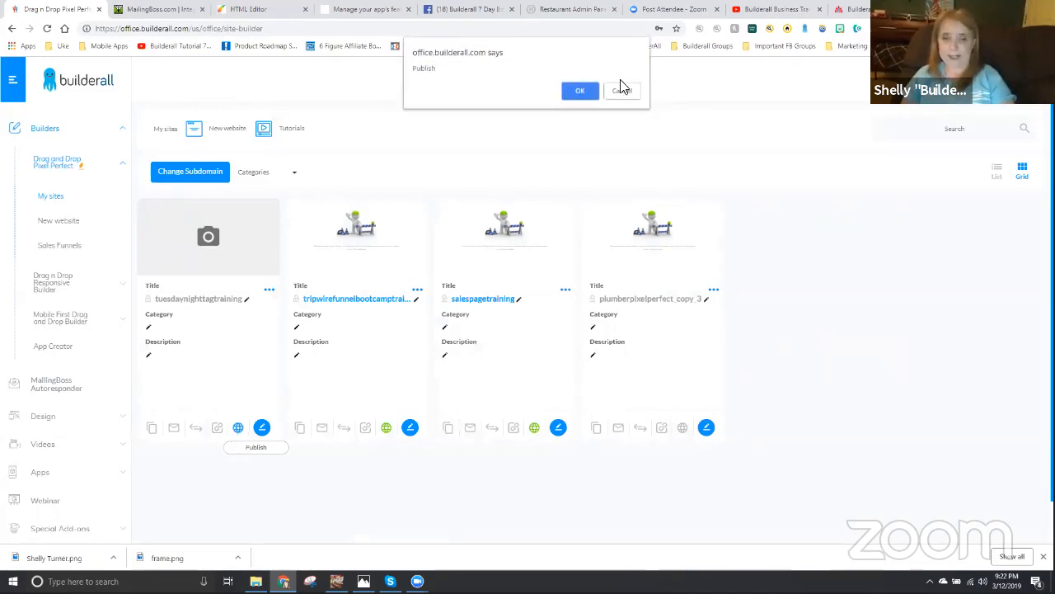
click(578, 91)
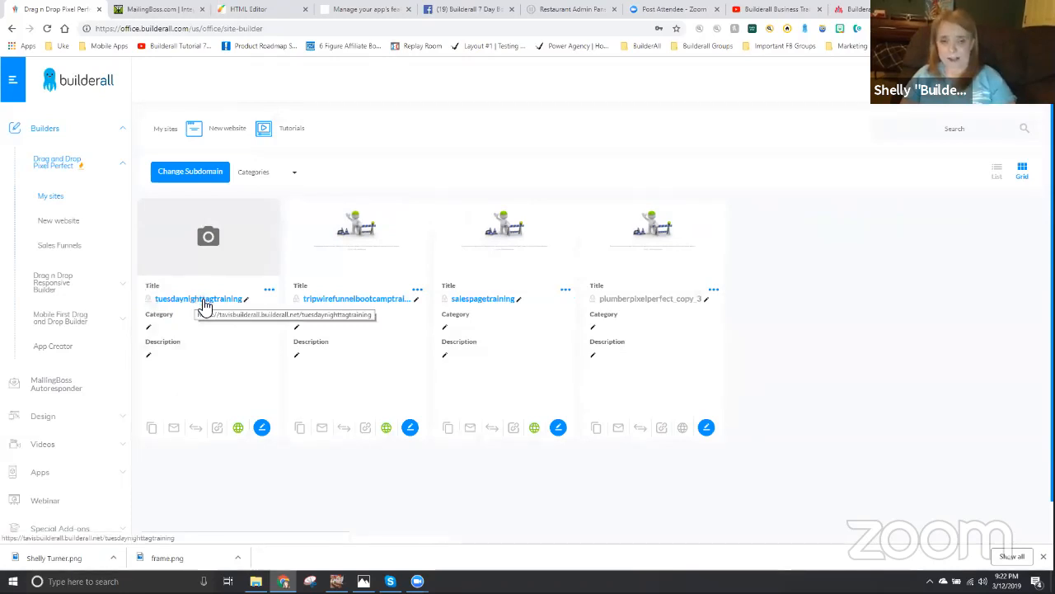
- Open the published tuesdaynighttagtraining site and select its full web address
click(203, 302)
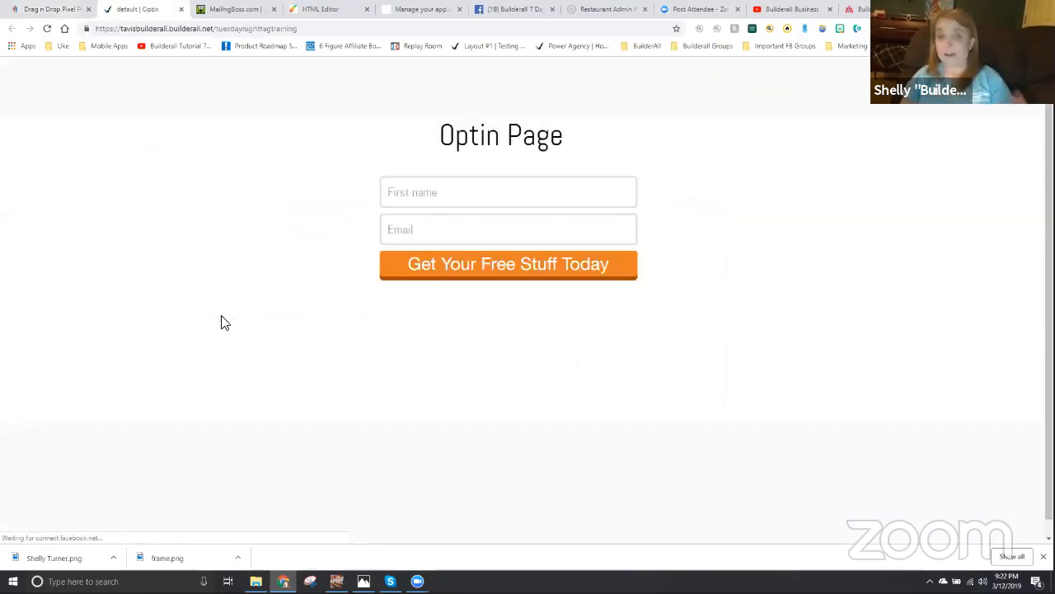
click(314, 30)
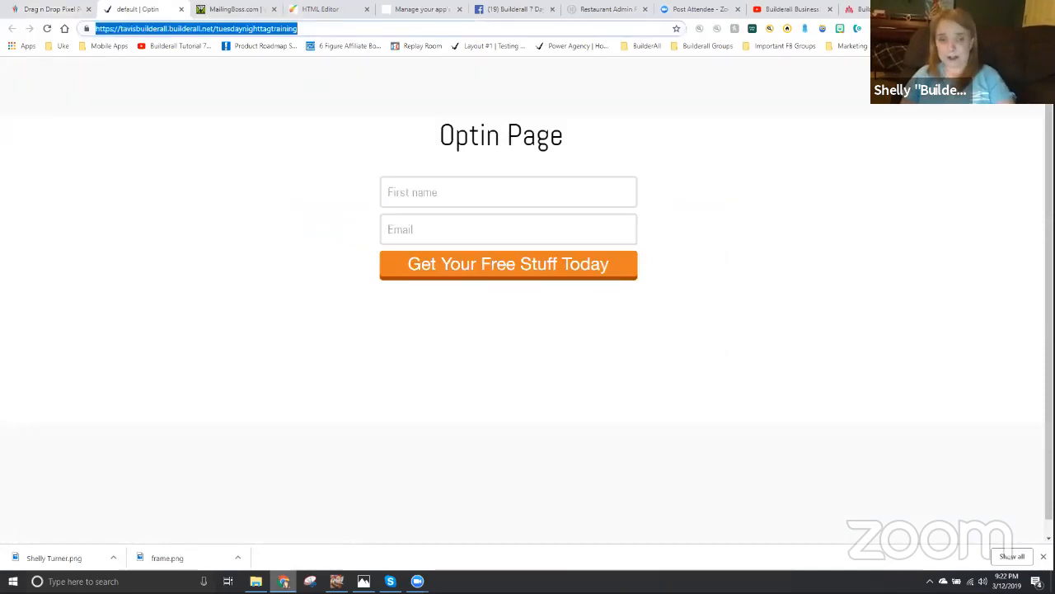
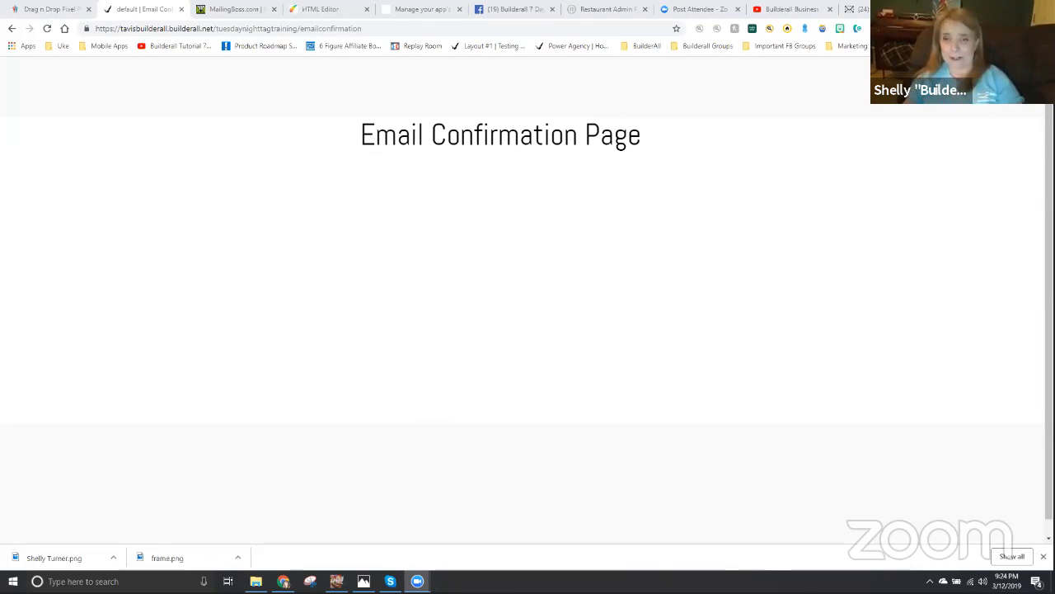
- Switch to the webmail inbox, refresh it, and confirm the Tag Training Lead List subscription from the newest Subscribe confirm email
click(861, 10)
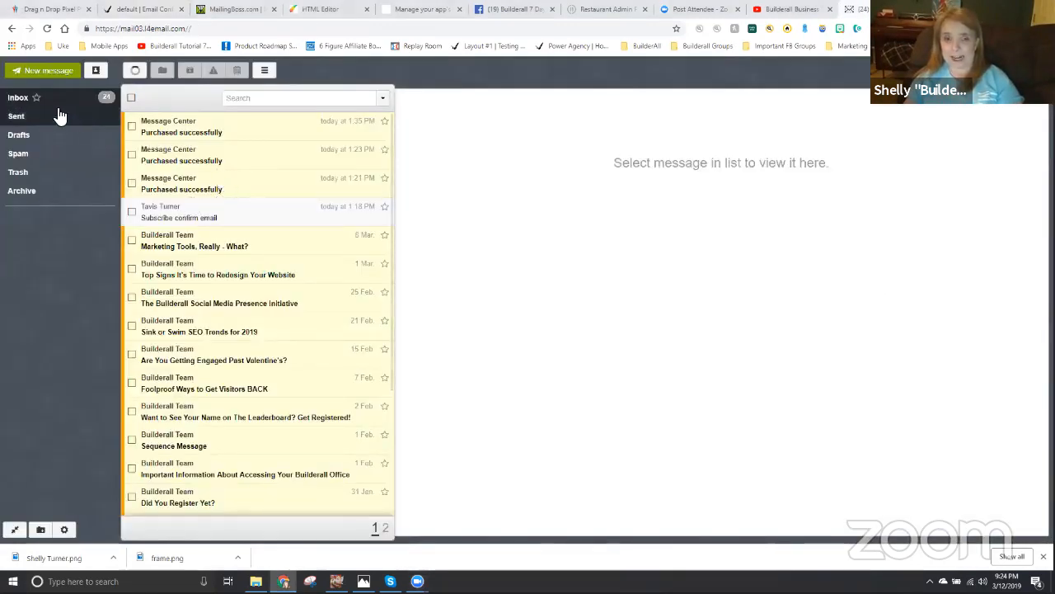
click(135, 72)
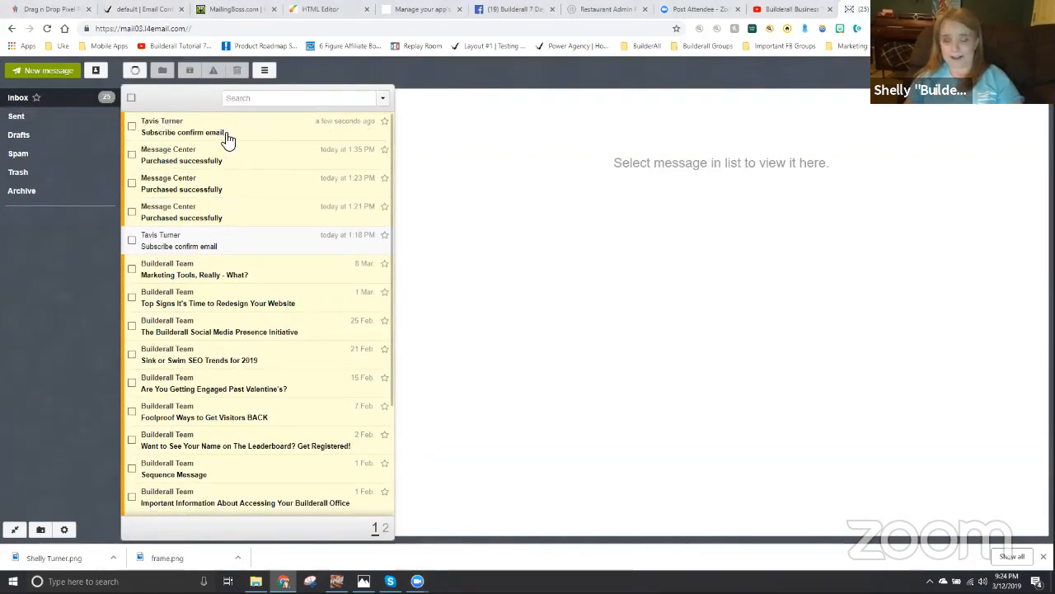
click(181, 132)
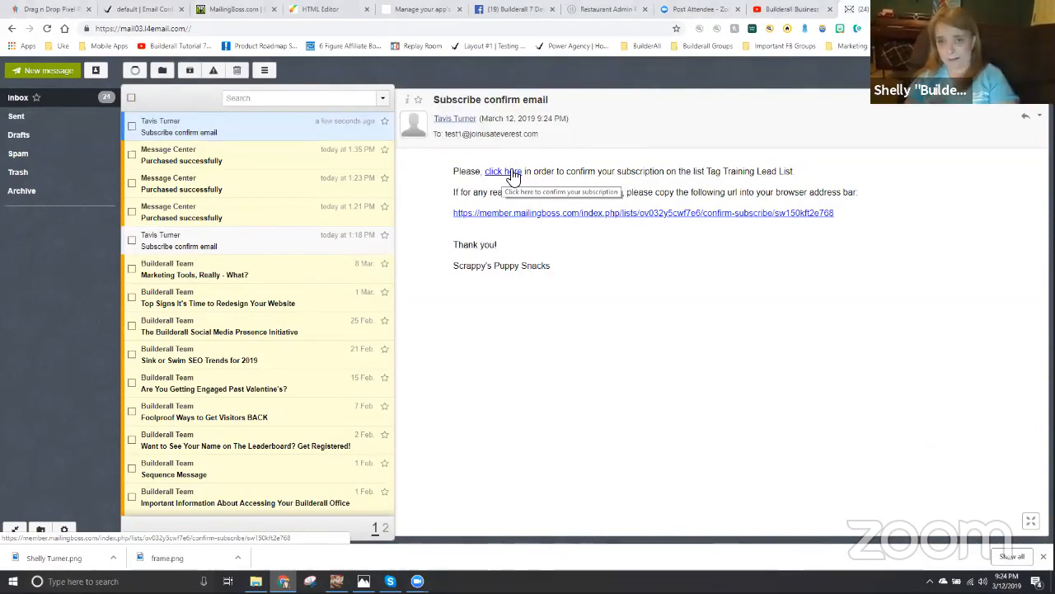
click(505, 175)
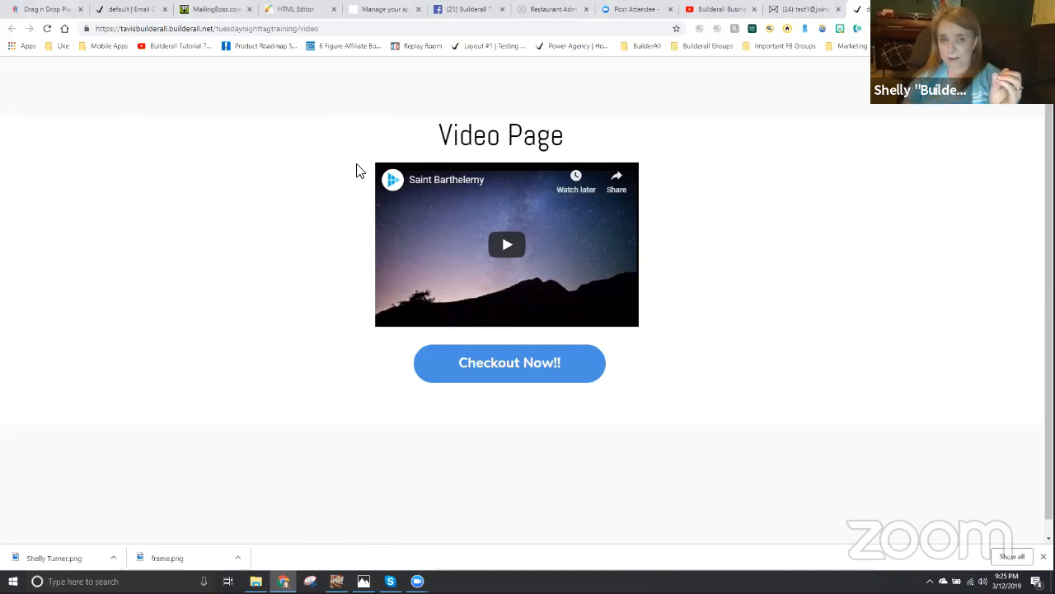
- In MailingBoss, list the Tag Training Lead List subscribers and check the lists and tags in the newly confirmed test subscriber's overview
click(221, 10)
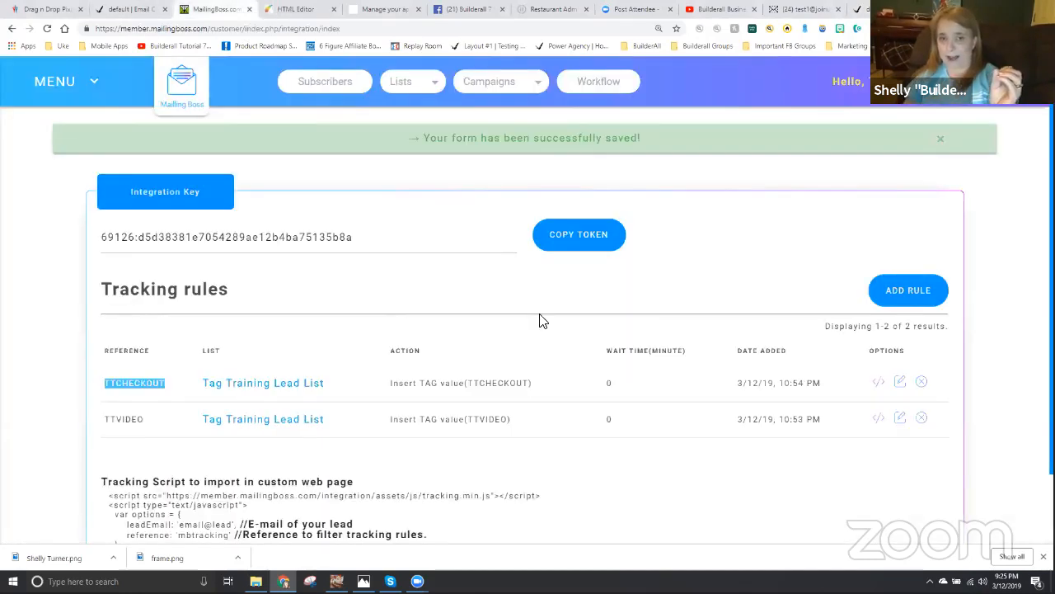
click(182, 101)
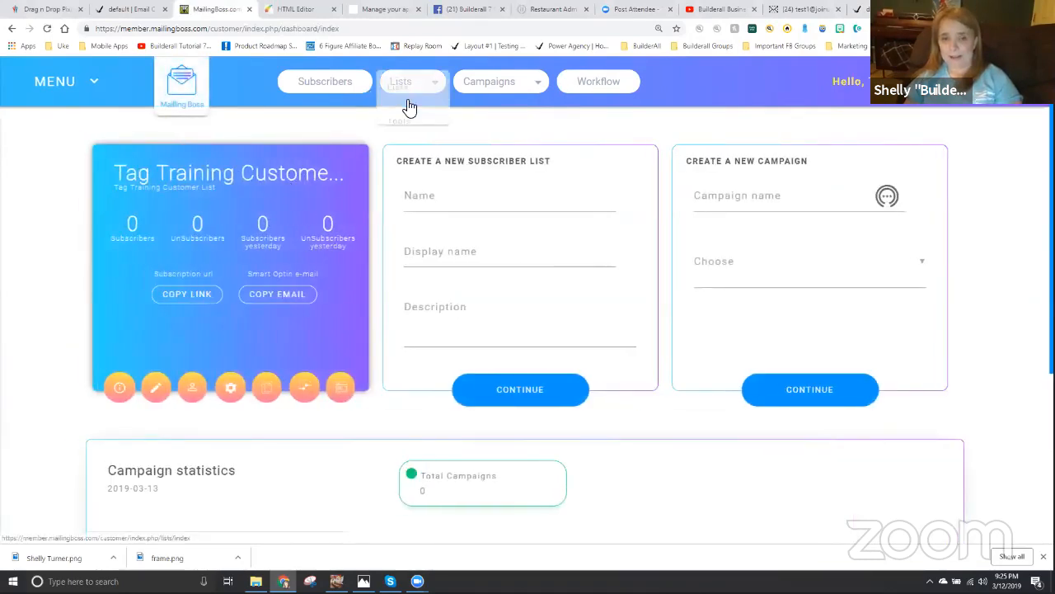
click(402, 94)
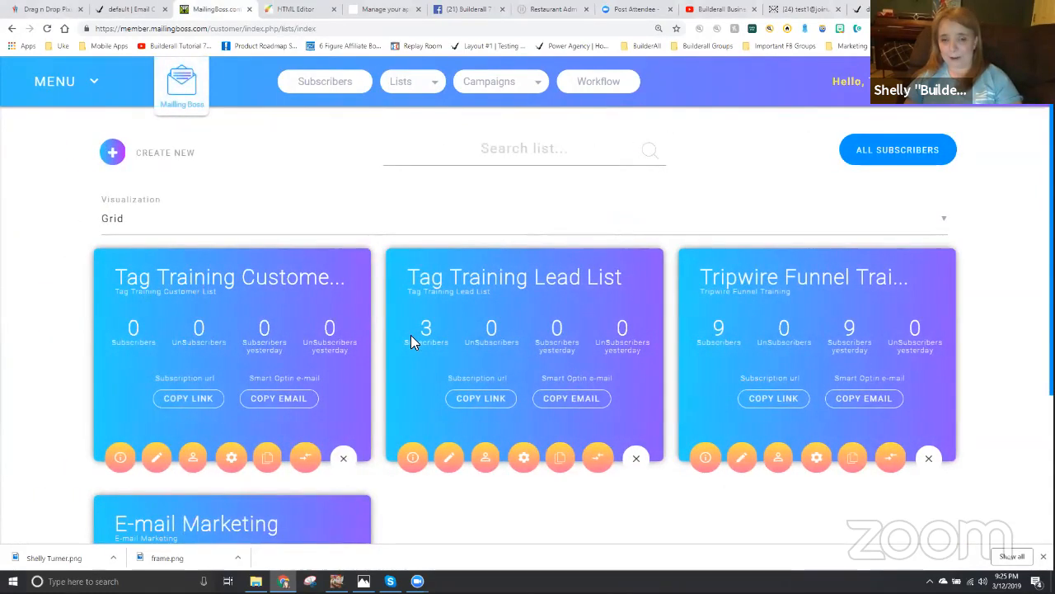
click(485, 467)
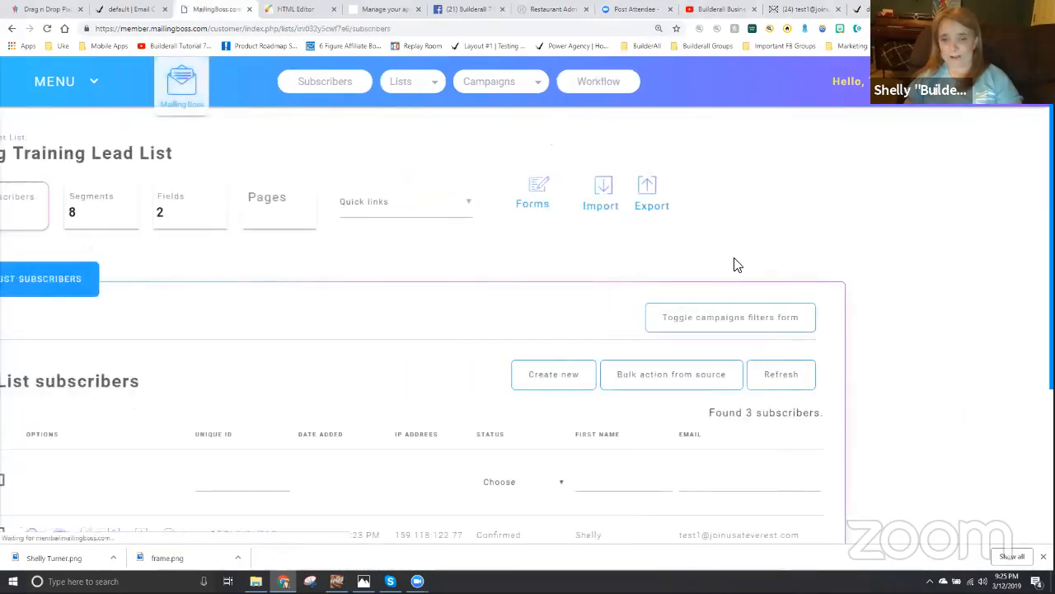
scroll(700, 377, down, 3)
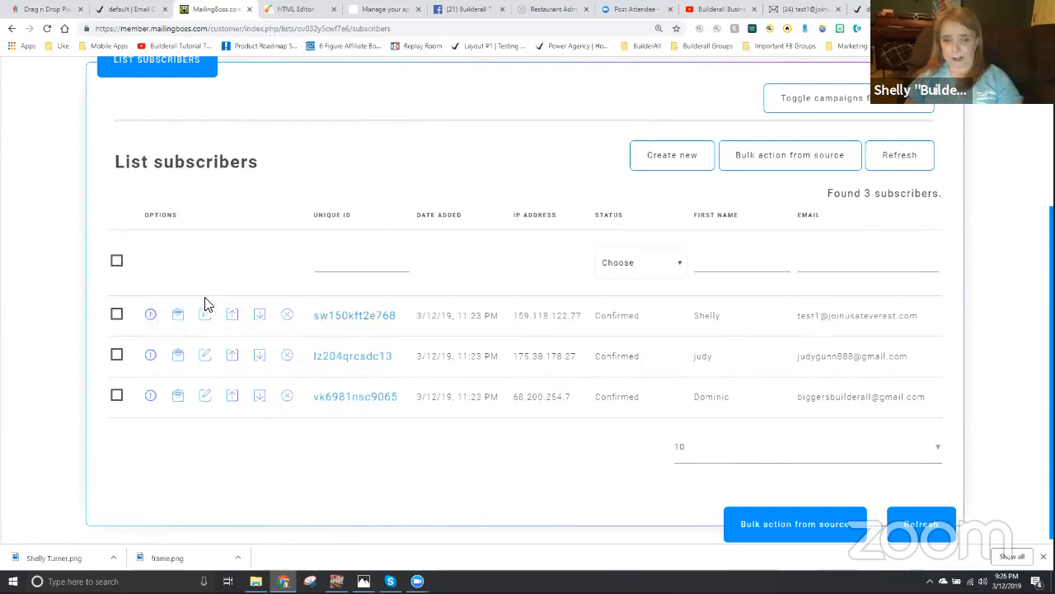
click(152, 318)
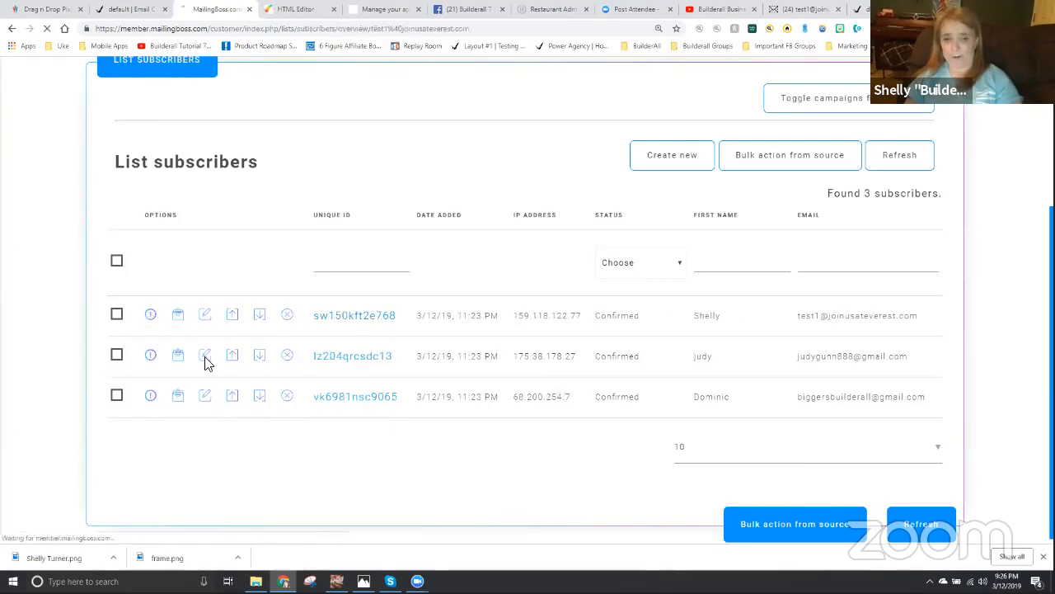
scroll(344, 435, down, 2)
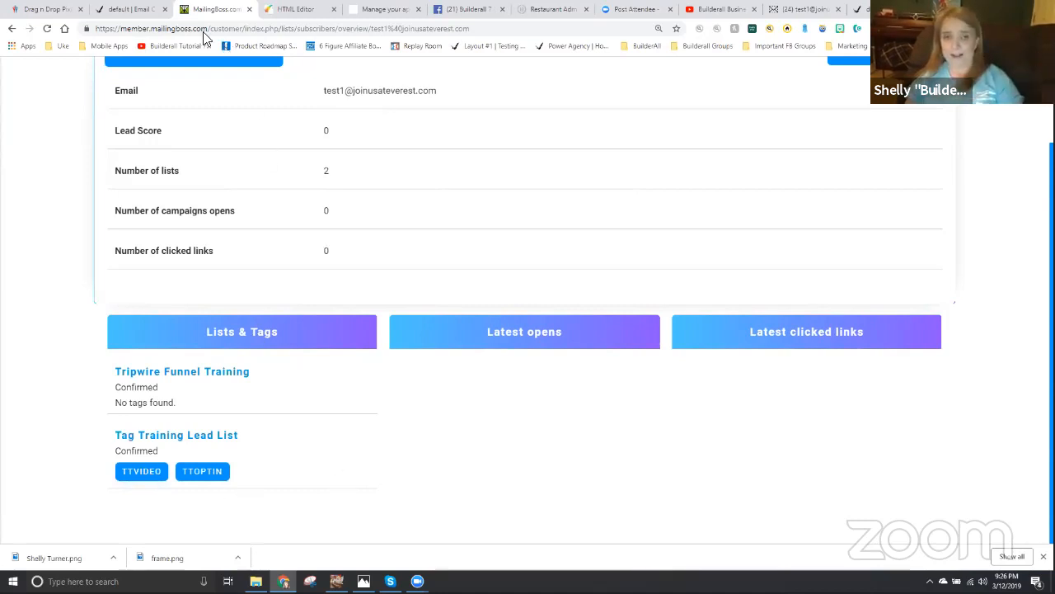
- Proceed from the published video page to the checkout page, and reload the test subscriber's MailingBoss overview to check the tags
click(127, 10)
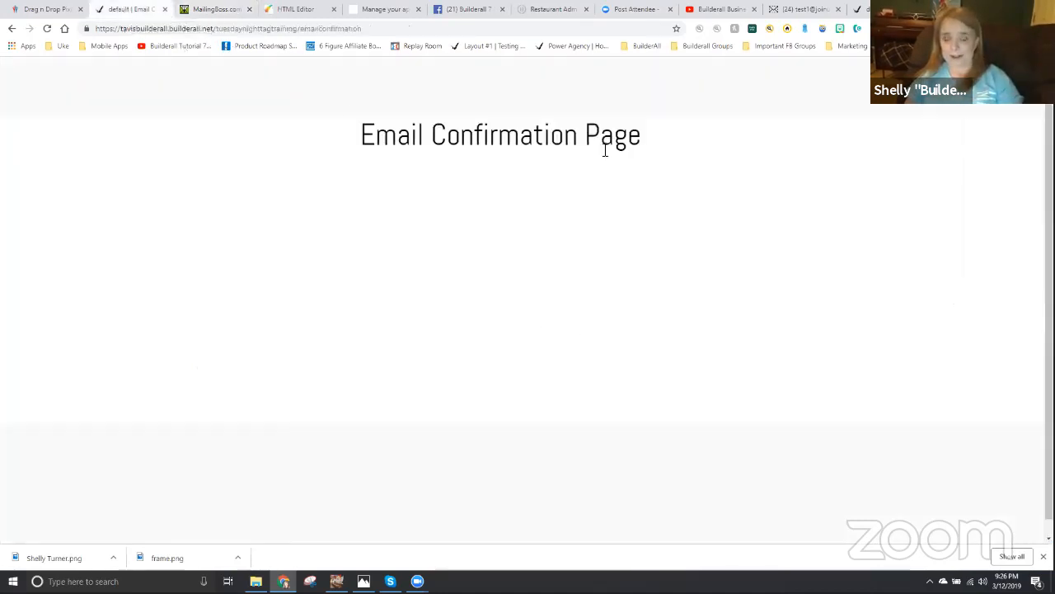
click(857, 9)
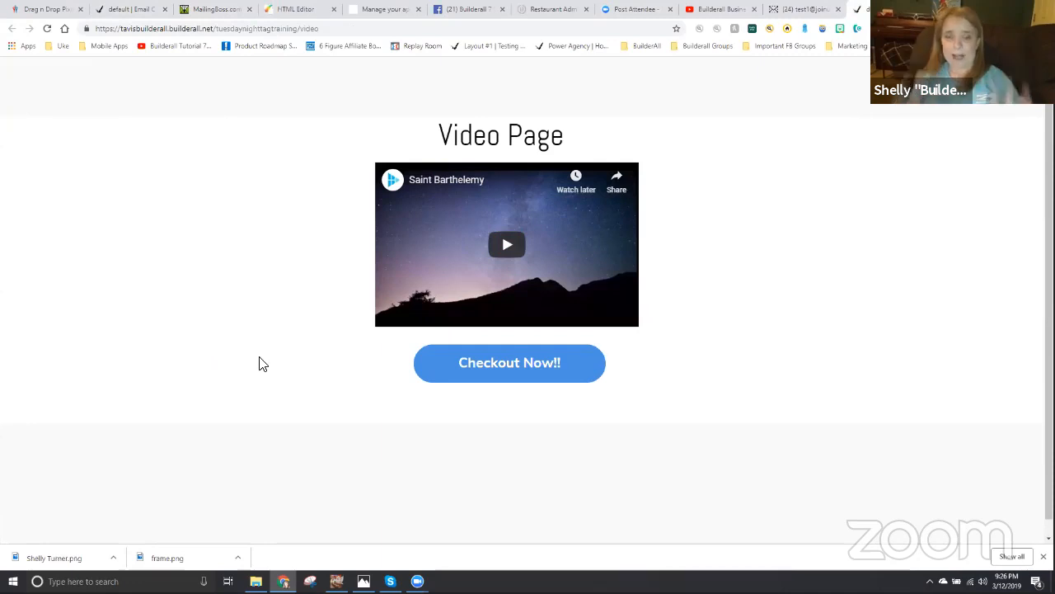
click(505, 371)
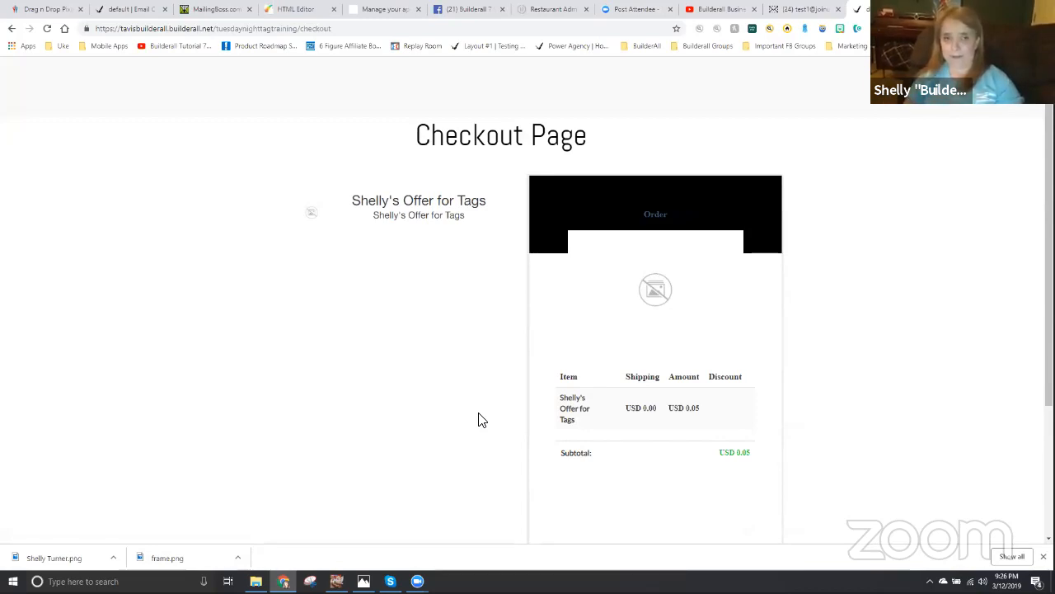
click(206, 8)
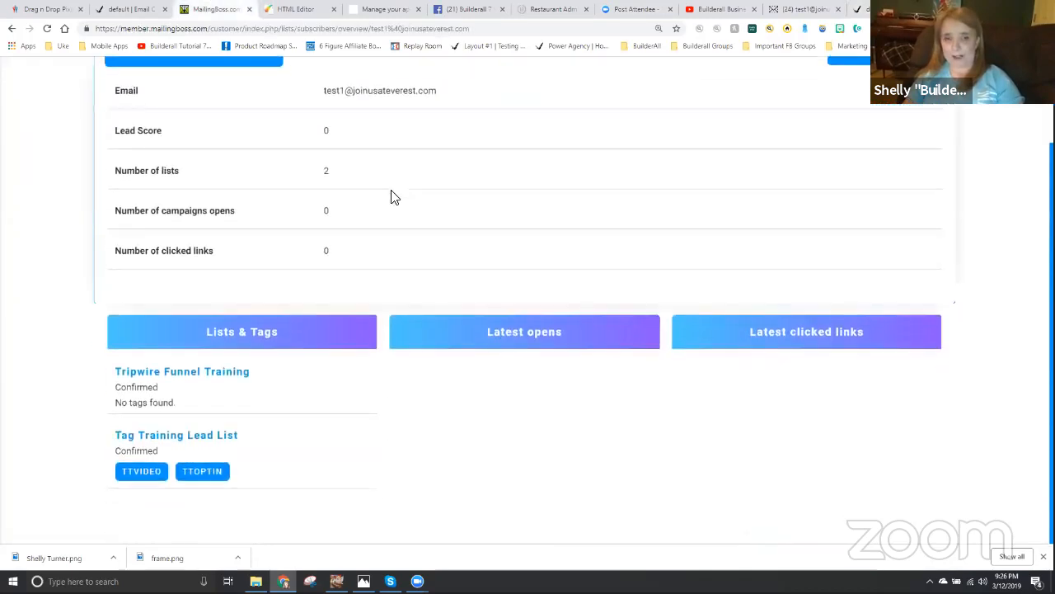
click(47, 29)
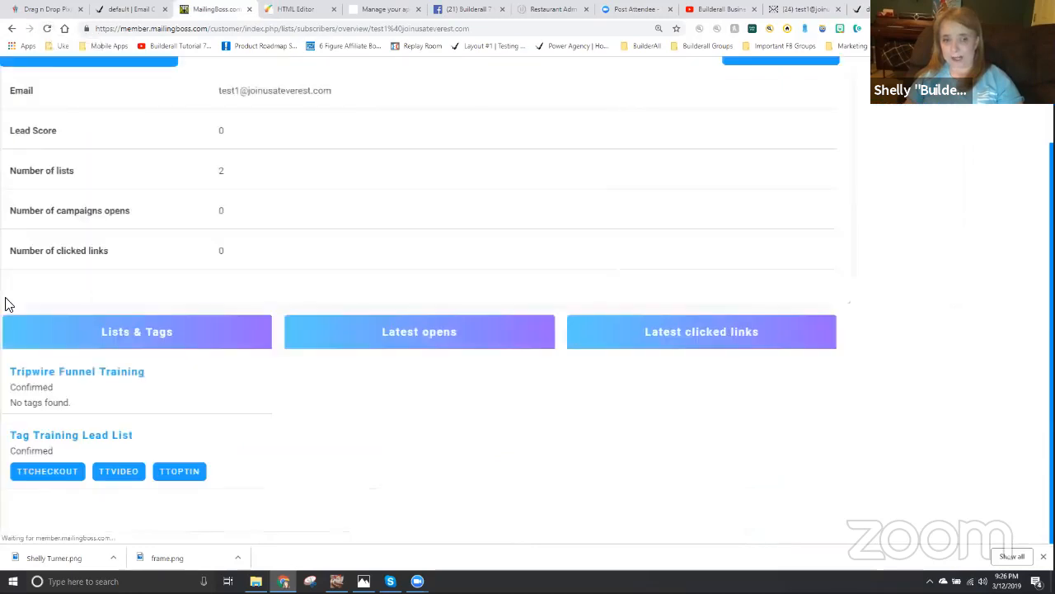
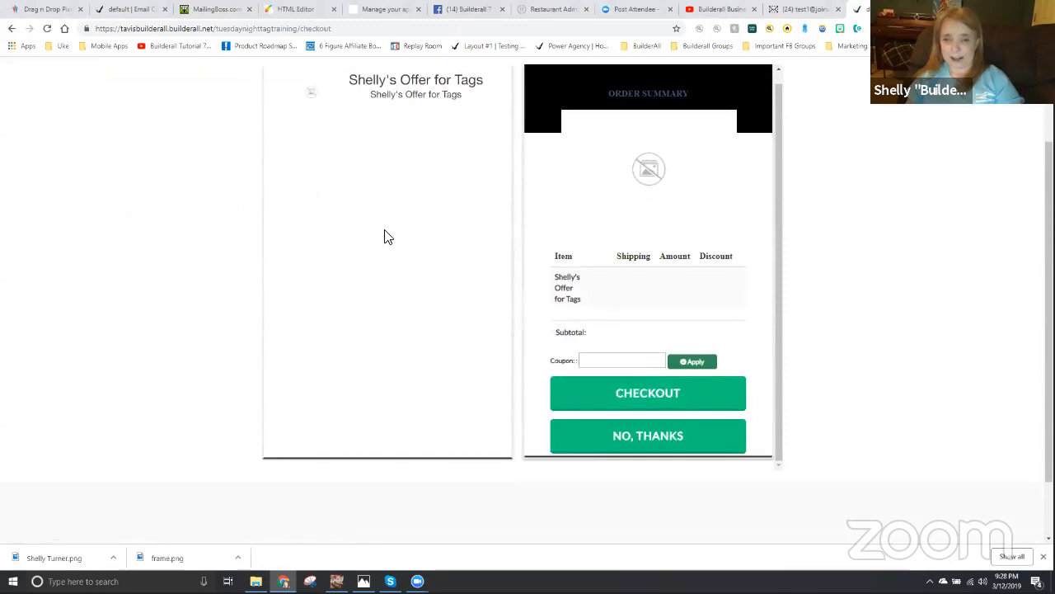
- Fill in the test subscriber's email and first name in the published checkout page's personal info form
scroll(387, 235, up, 1)
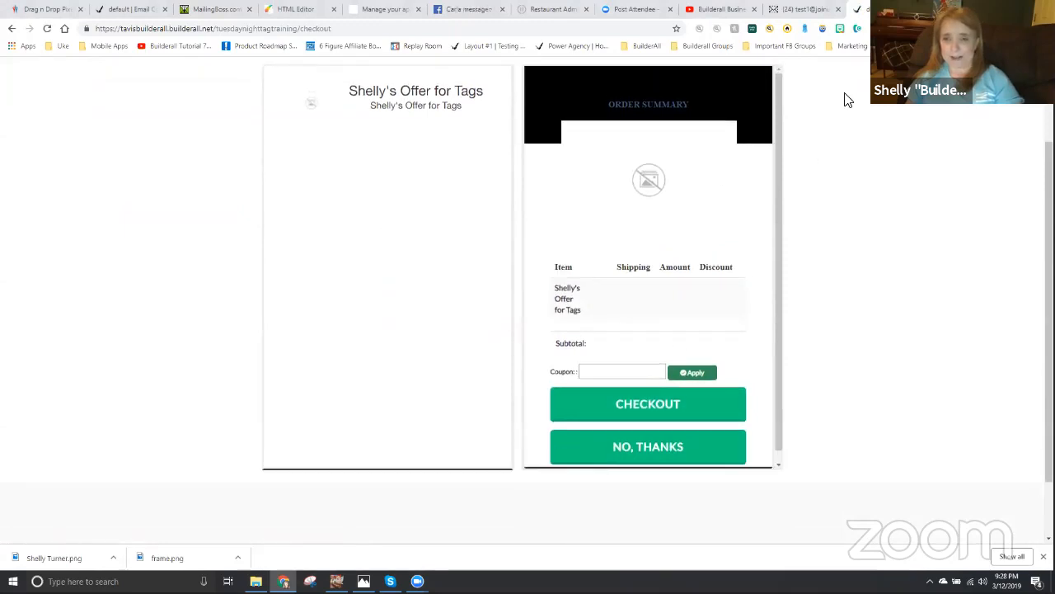
scroll(873, 220, up, 2)
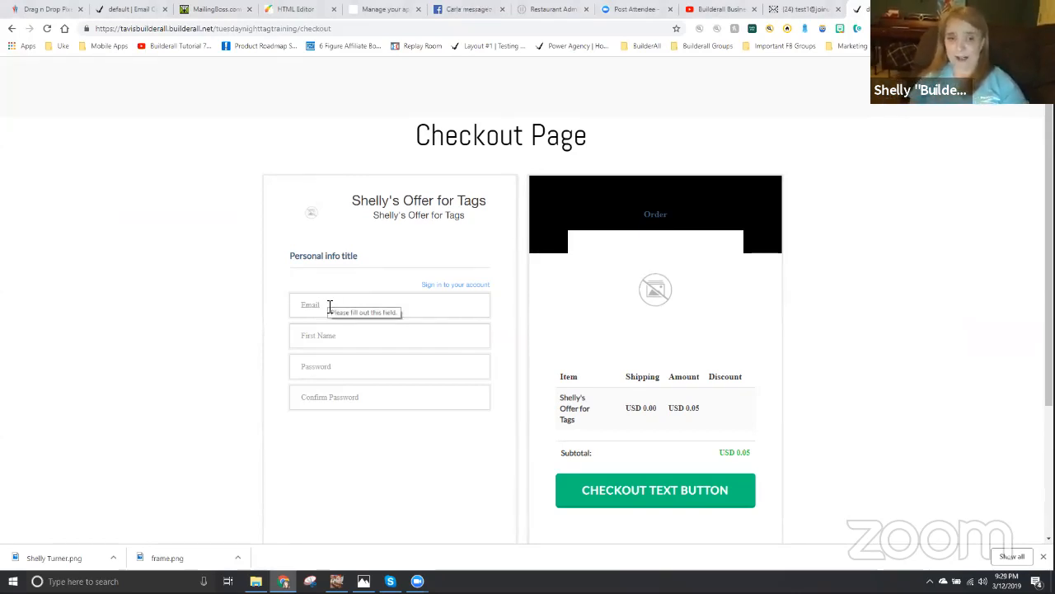
click(331, 304)
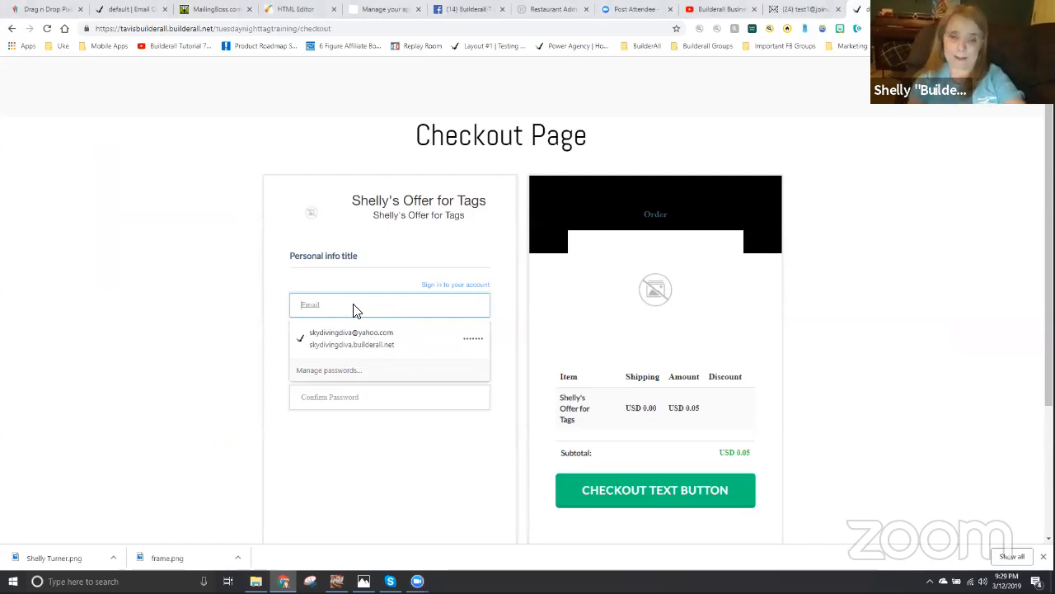
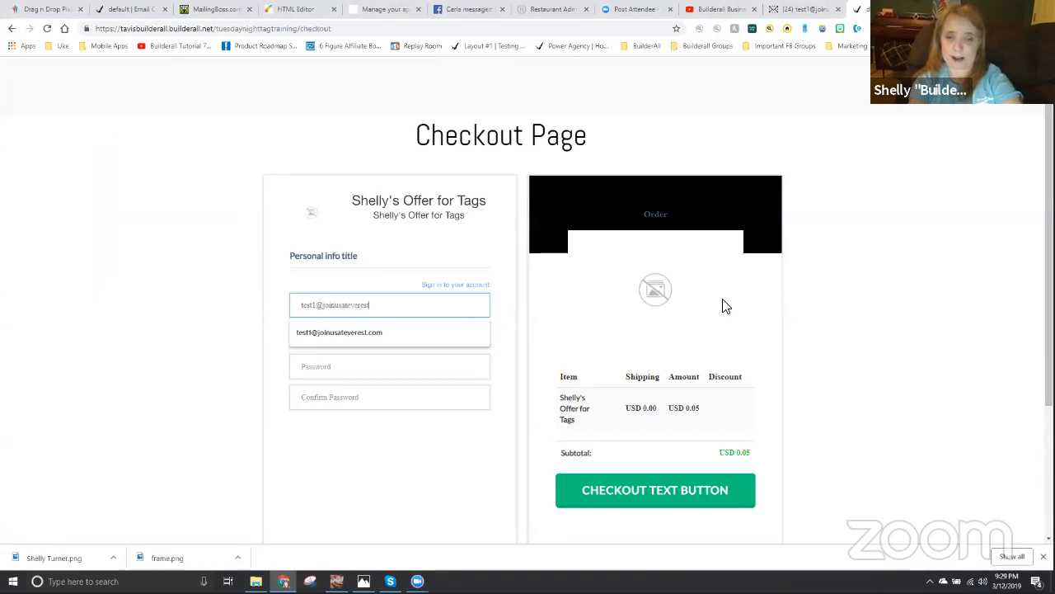
key(Tab)
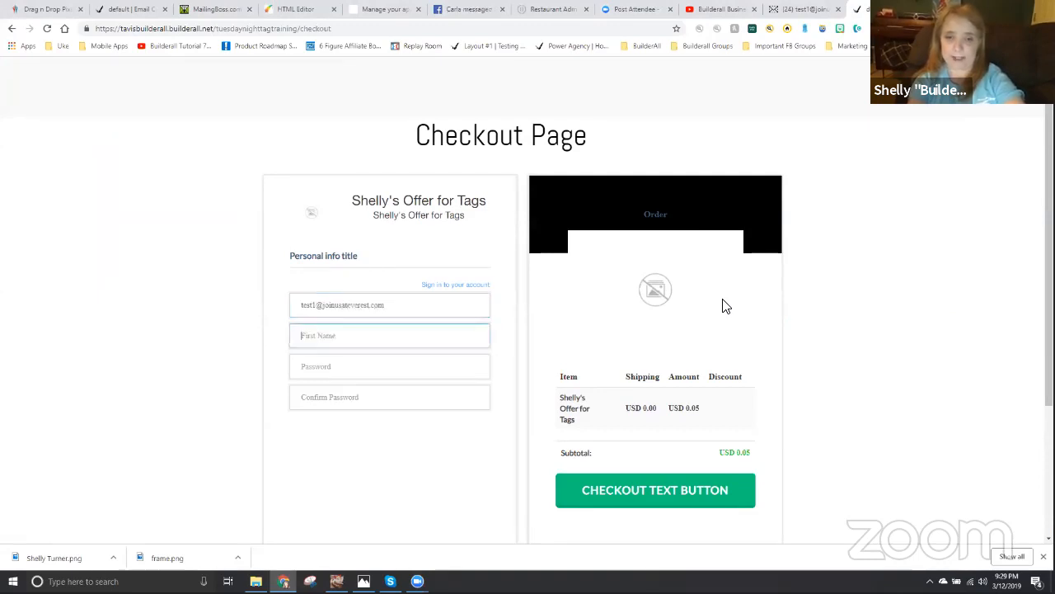
text(Shelly)
key(Tab)
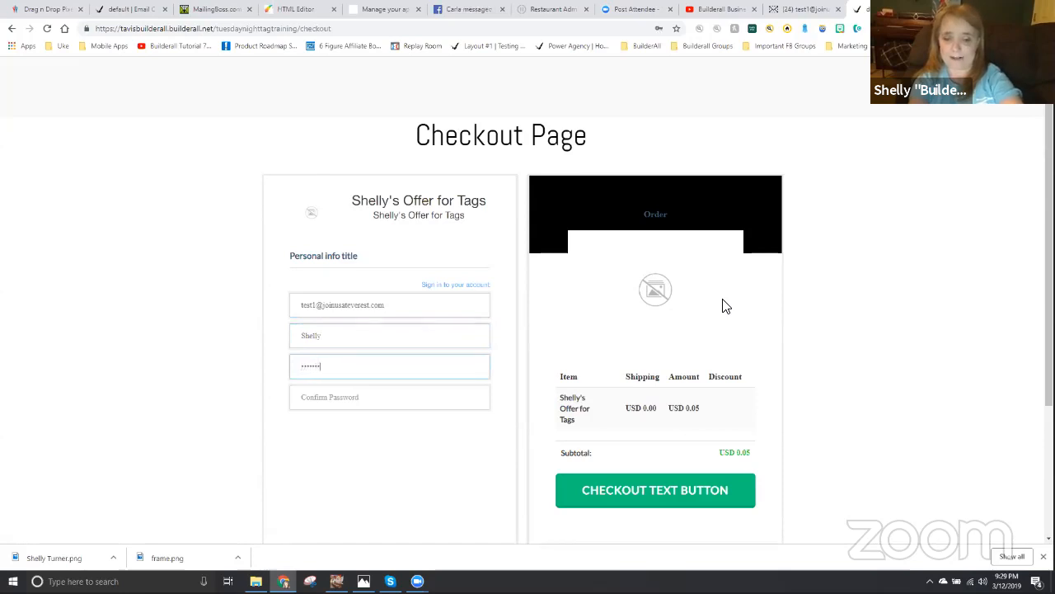
- Enter the account password and its confirmation in the checkout form and try to submit the order
text(1)
key(Tab)
text(•••)
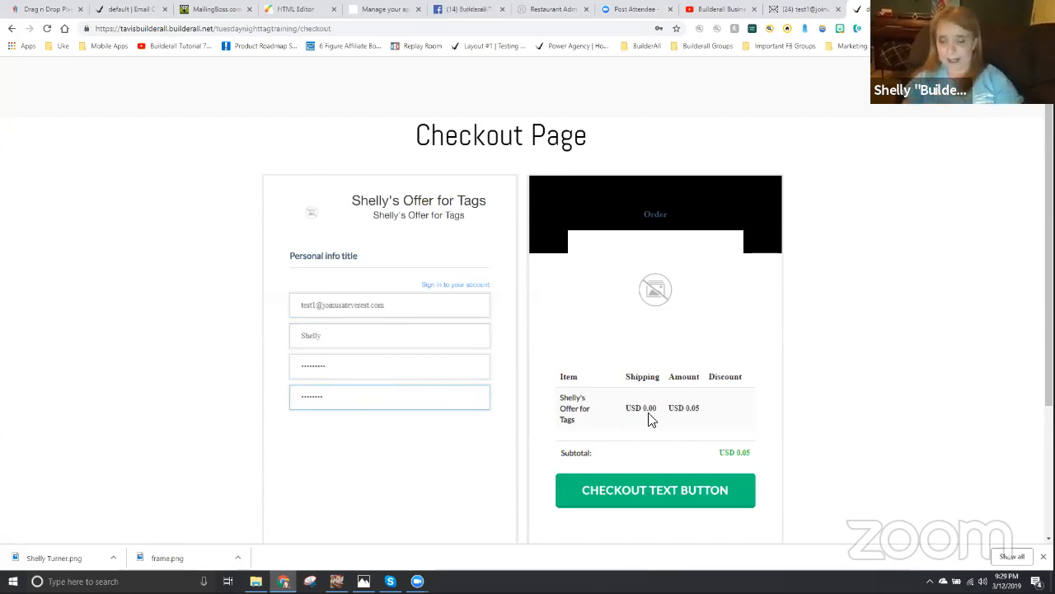
scroll(651, 422, down, 1)
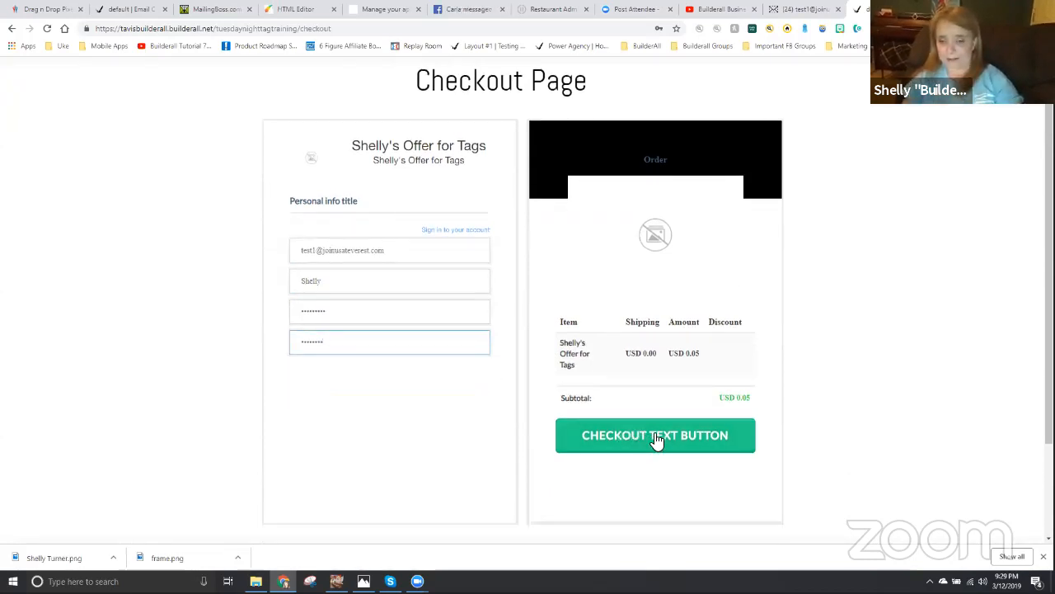
click(658, 439)
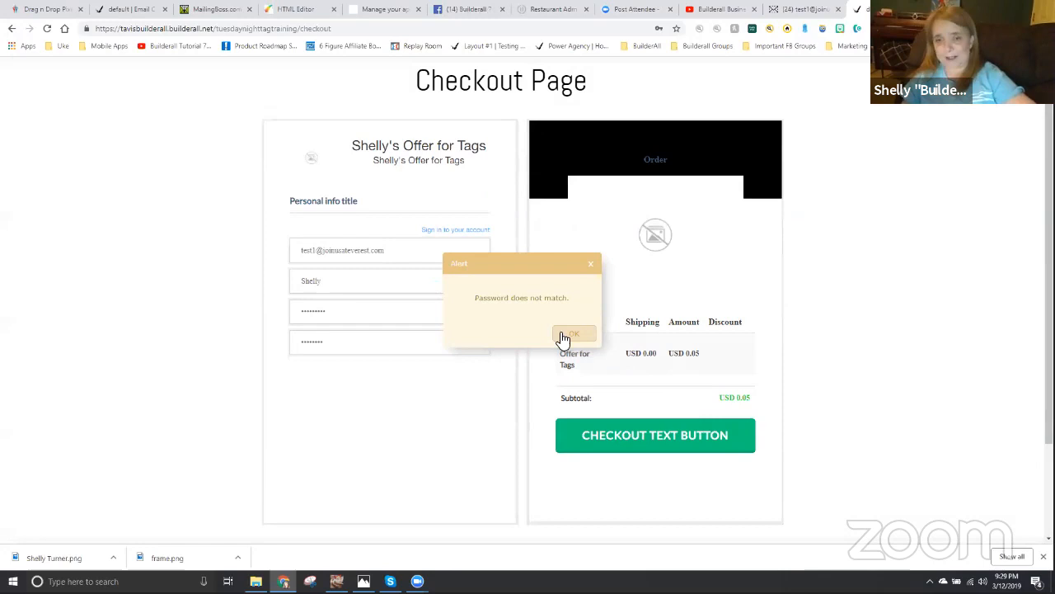
click(561, 338)
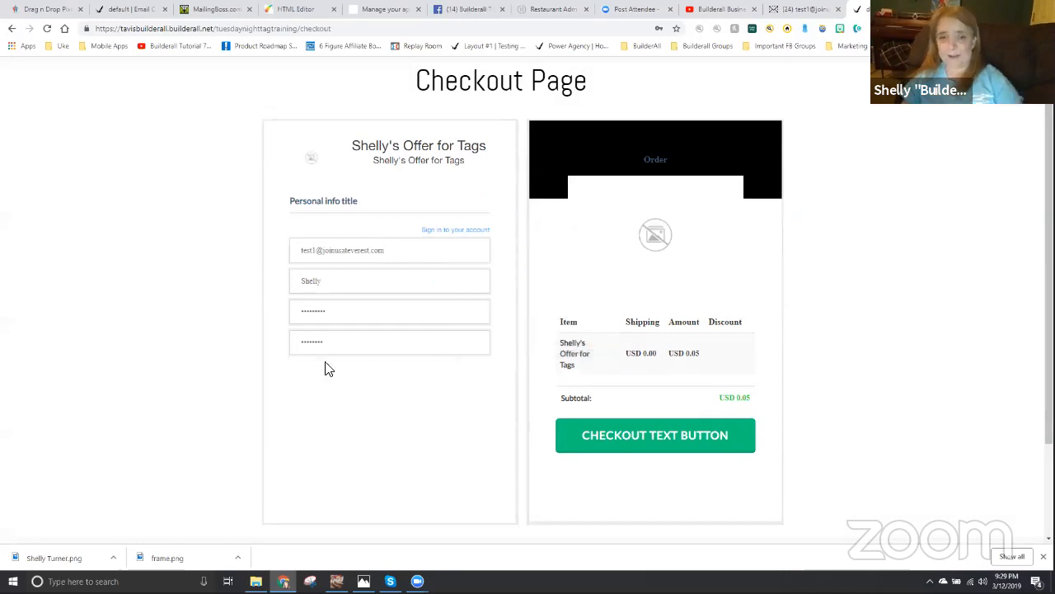
- Re-enter the account password and its confirmation in the checkout form, and submit the order for PayPal payment
drag(353, 314, 285, 319)
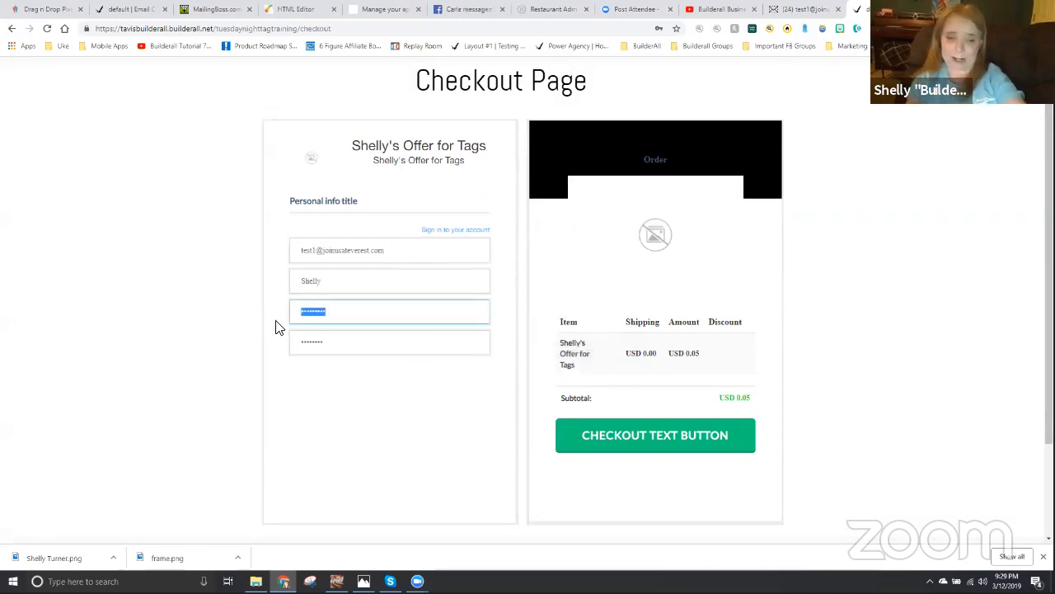
text(tes)
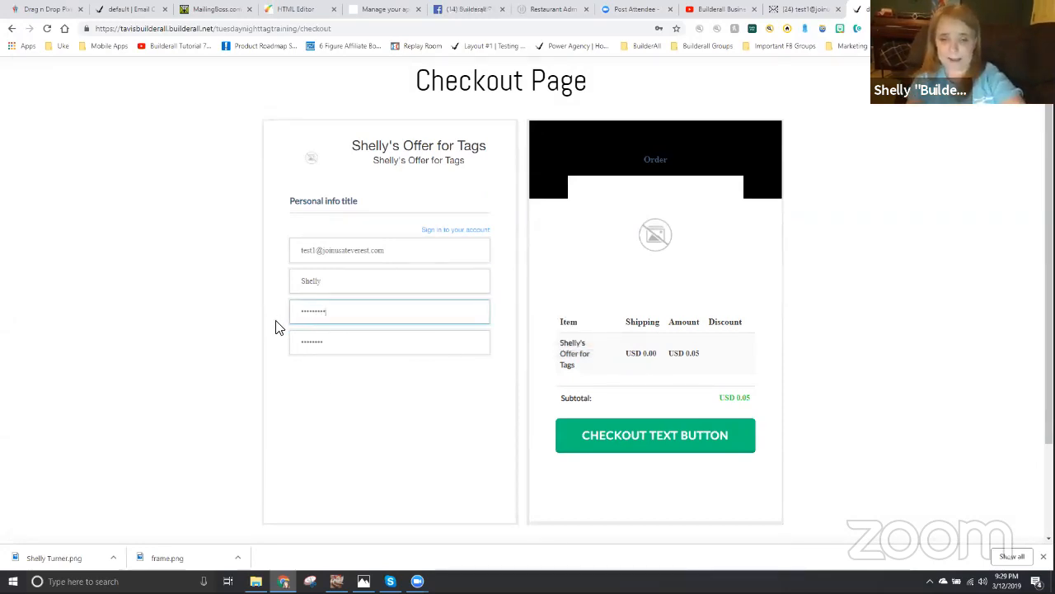
key(Tab)
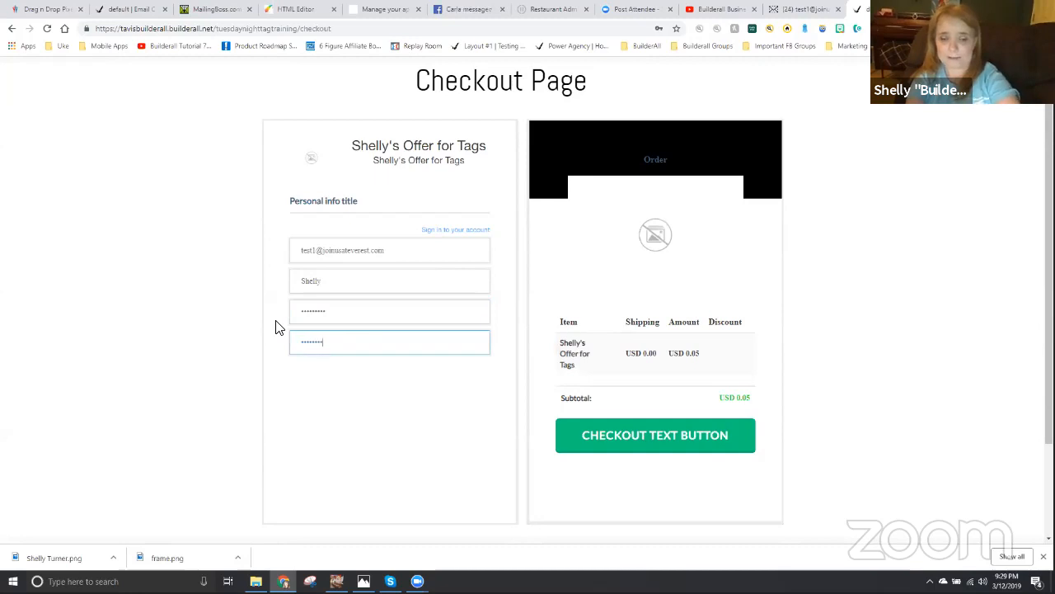
click(661, 435)
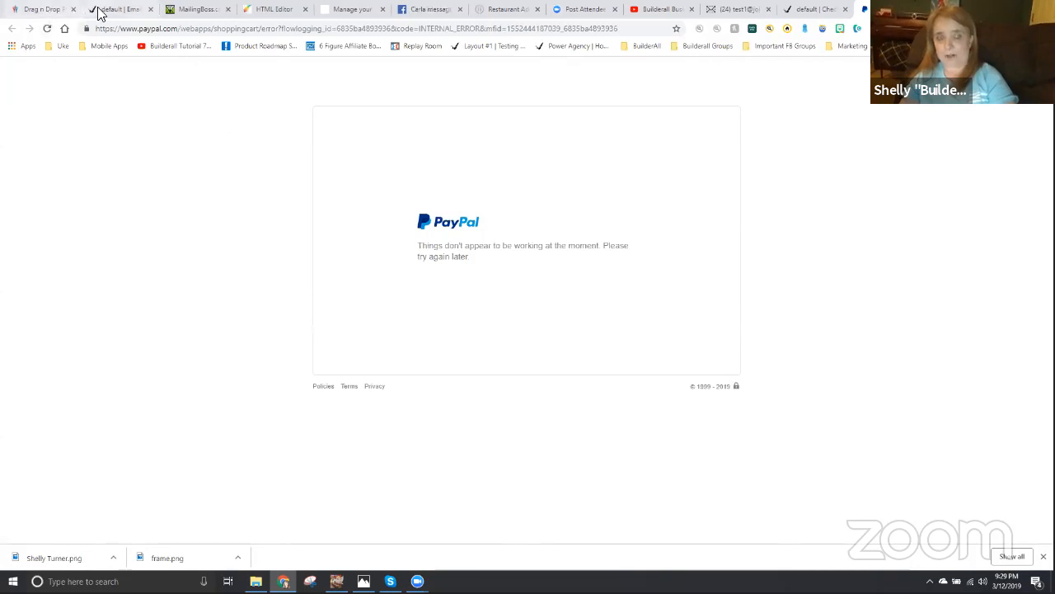
- Back in the Builderall editor, replace the first example PayPal account in the payment manager with the merchant's PayPal email
click(280, 12)
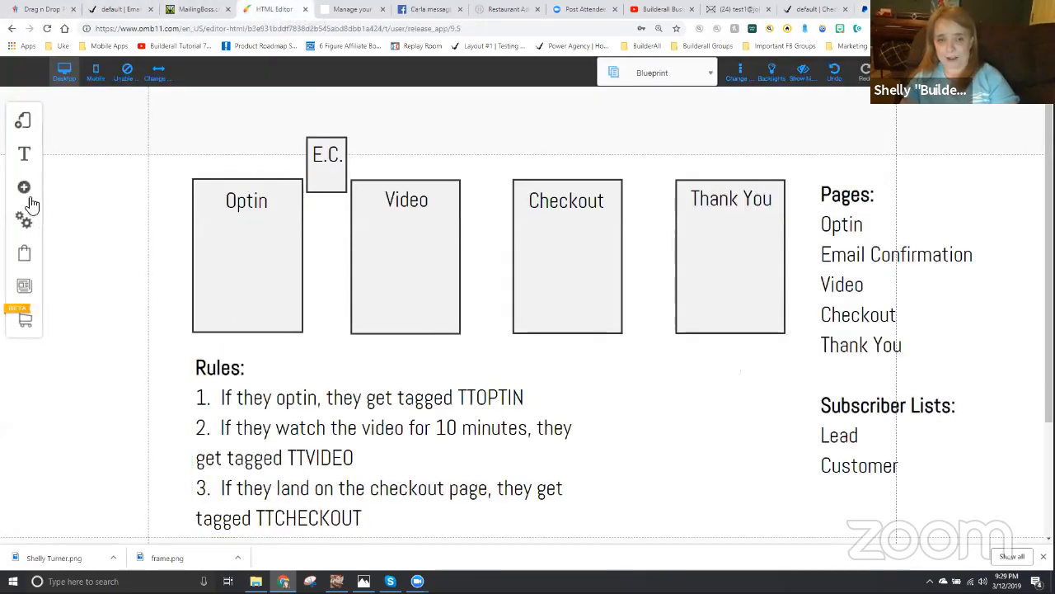
click(25, 258)
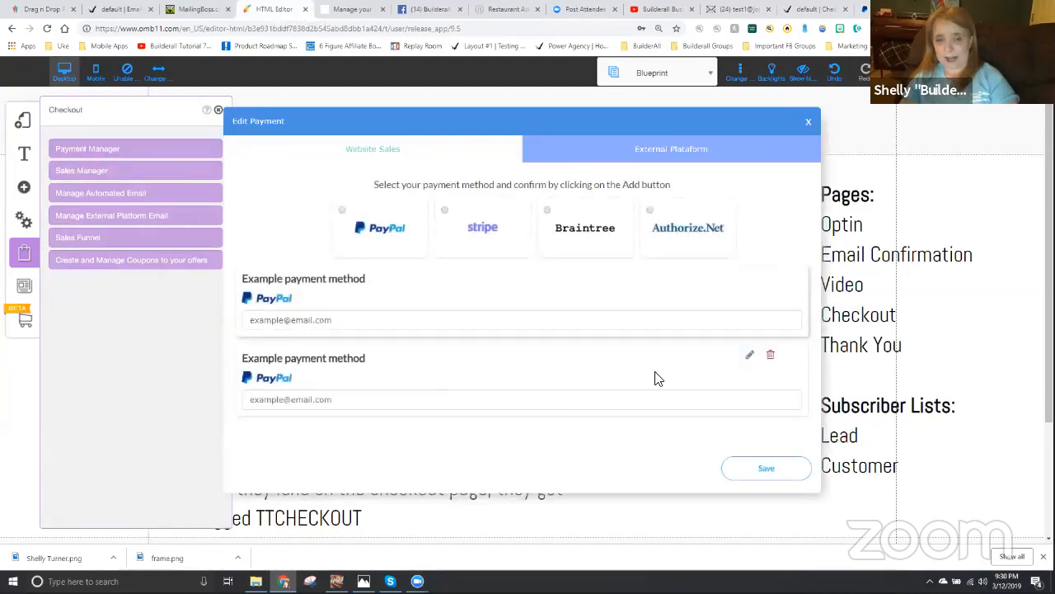
drag(335, 321, 236, 321)
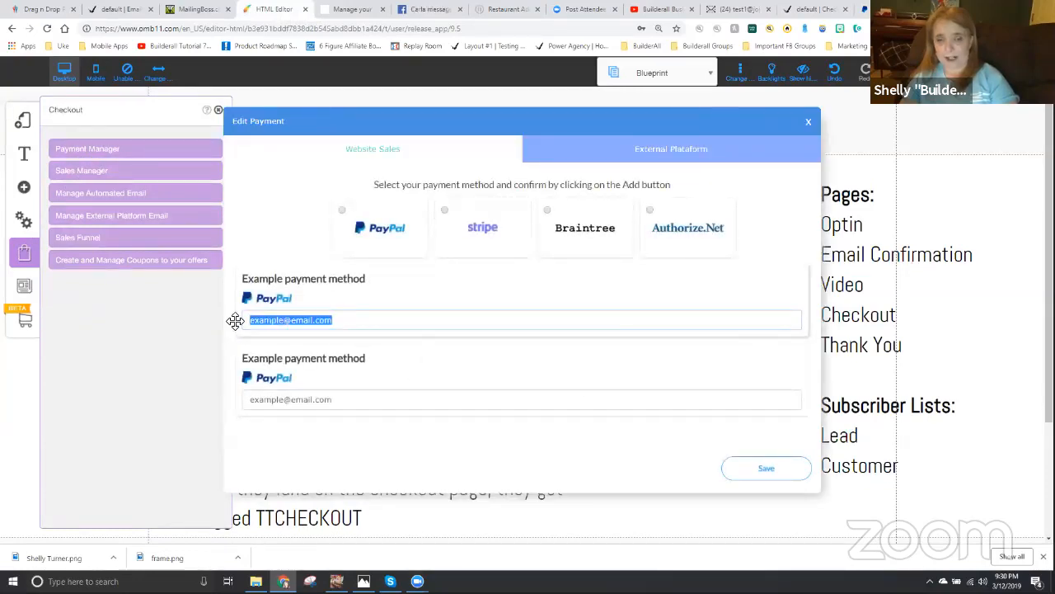
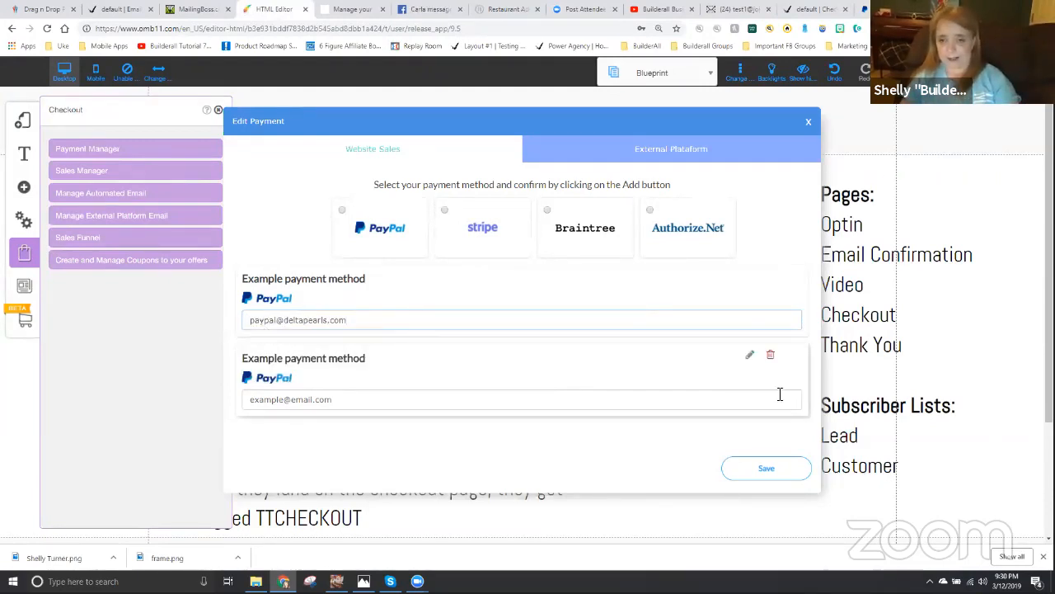
- Remove the second example PayPal payment method and save the payment configuration
click(769, 357)
click(567, 341)
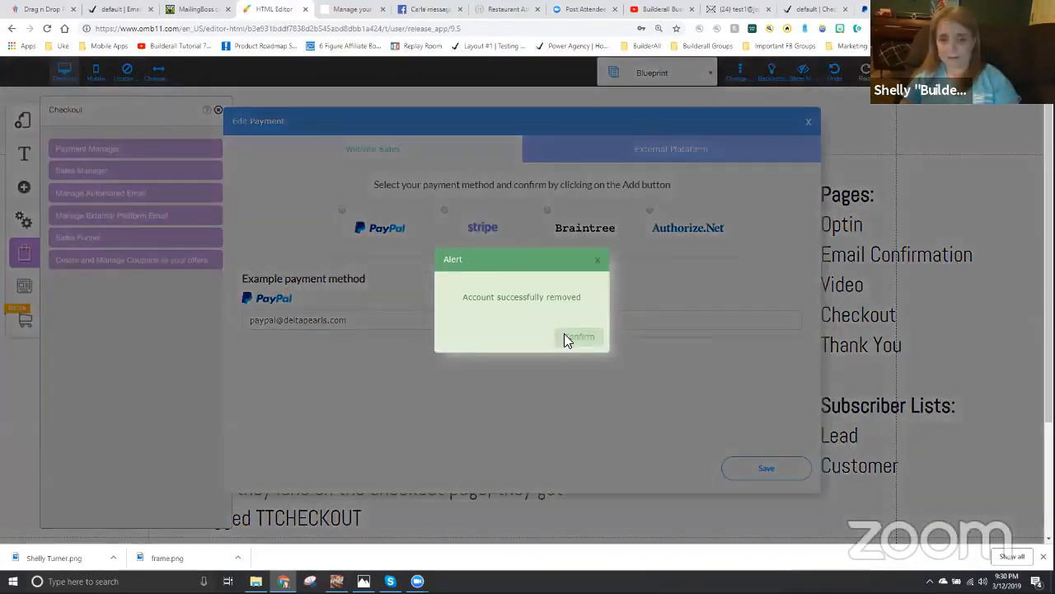
click(567, 341)
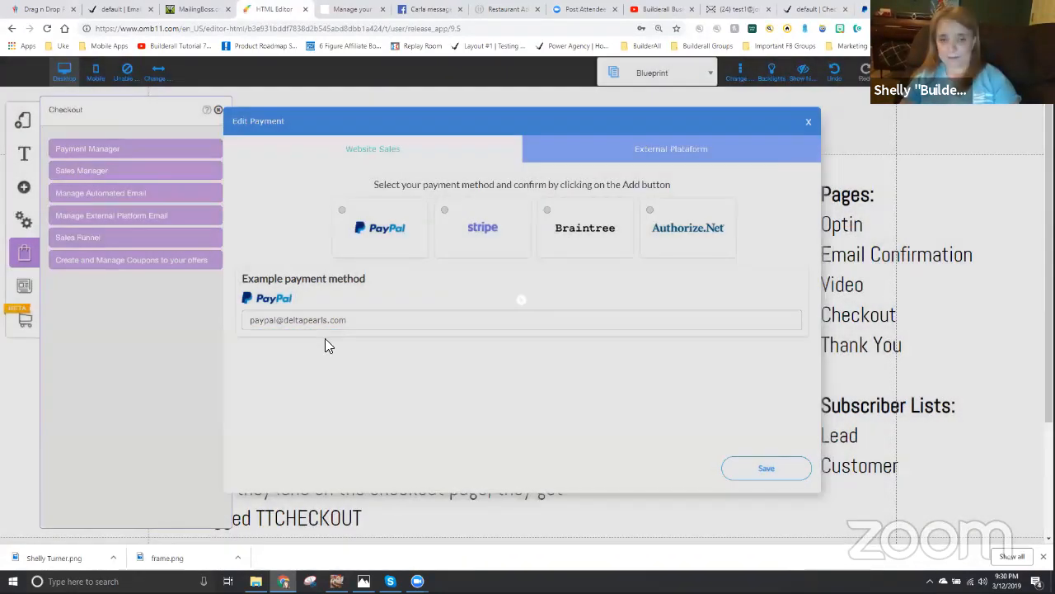
click(766, 468)
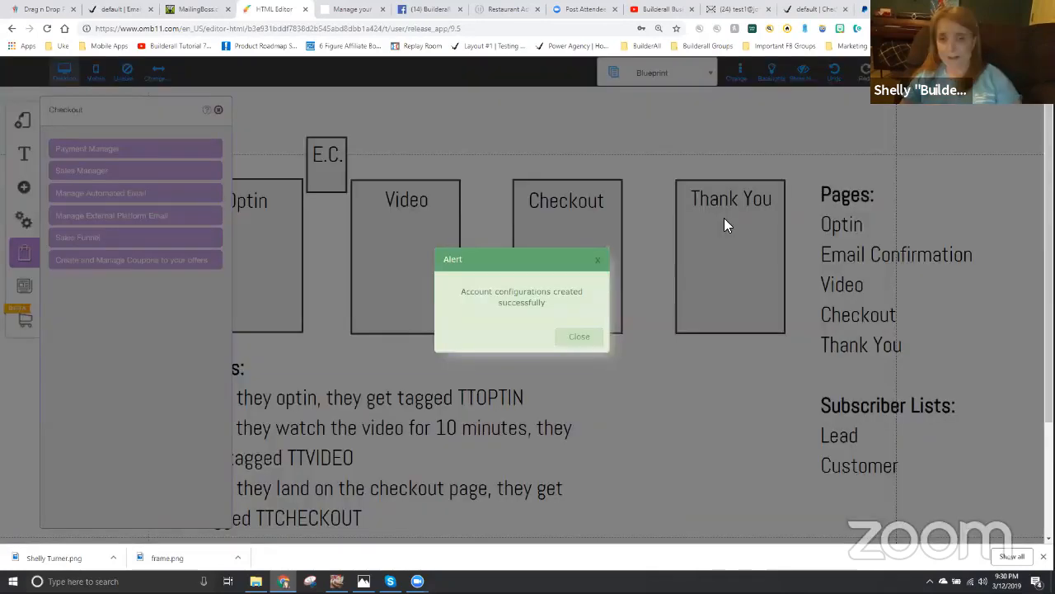
click(597, 346)
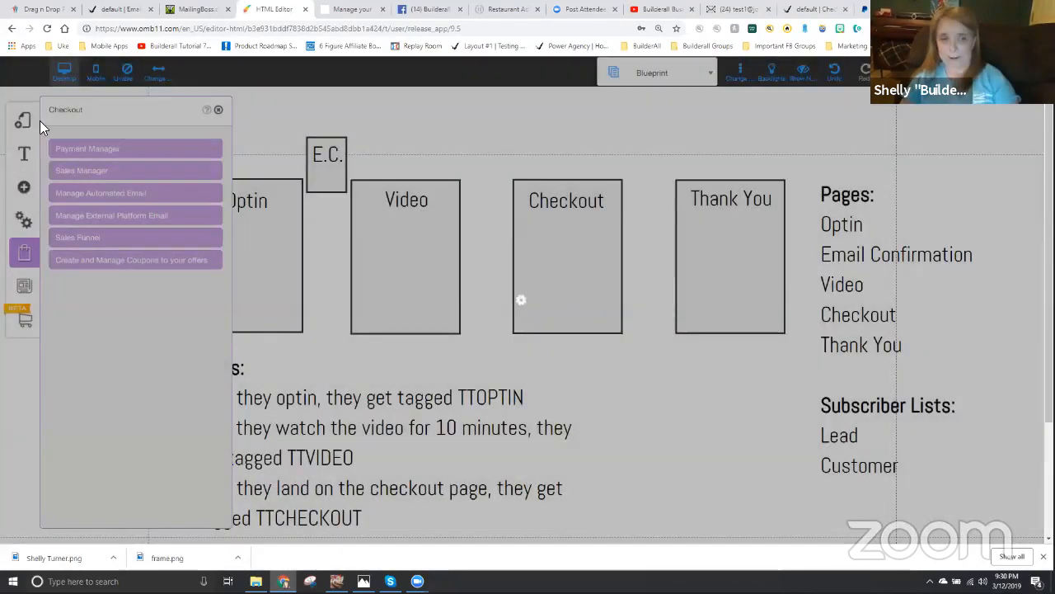
- Close the checkout settings and save the funnel site in the editor
click(220, 112)
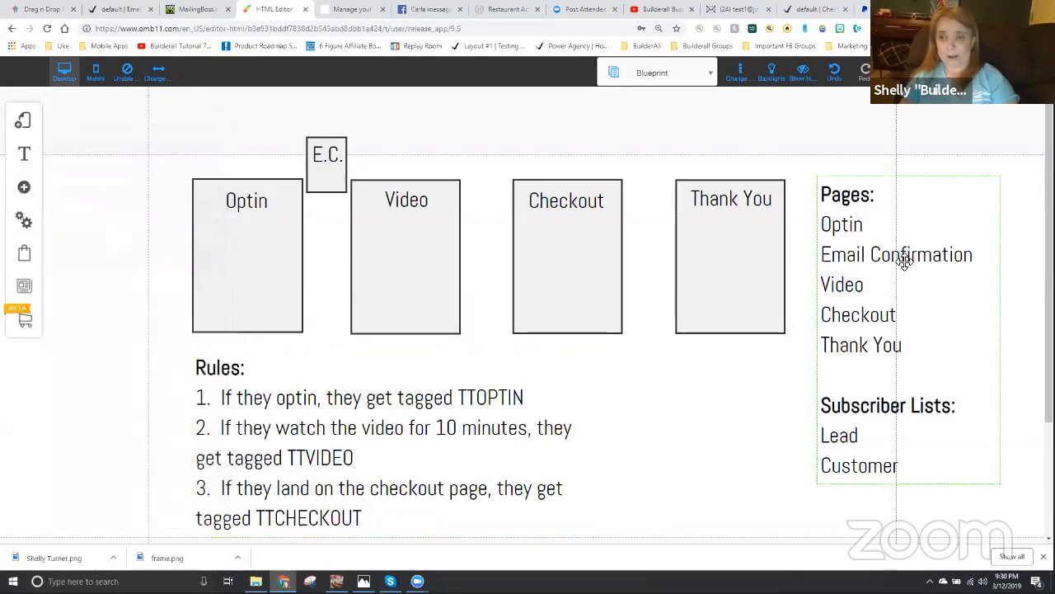
click(899, 72)
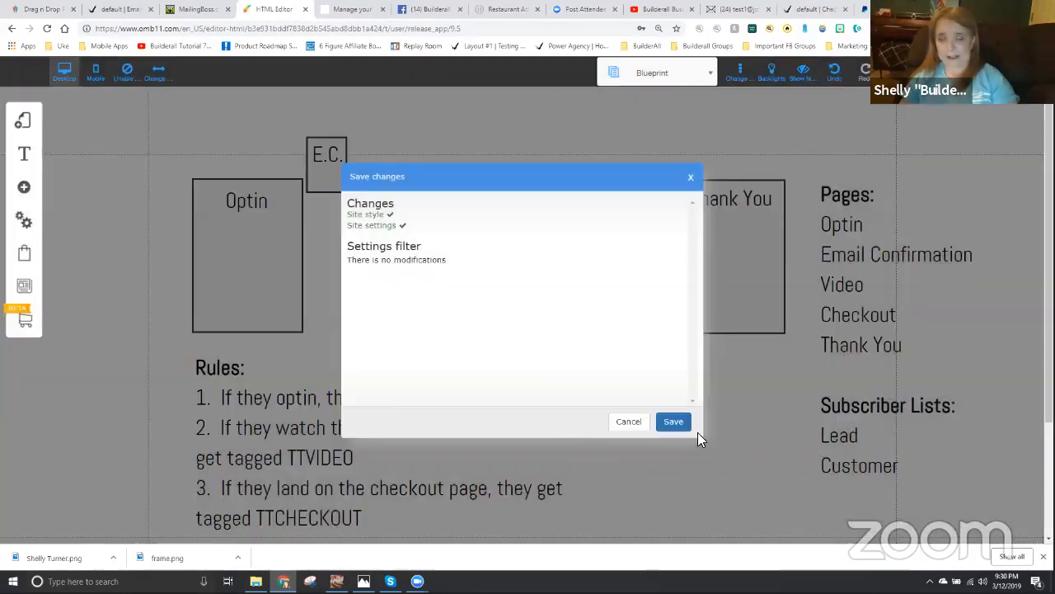
click(675, 422)
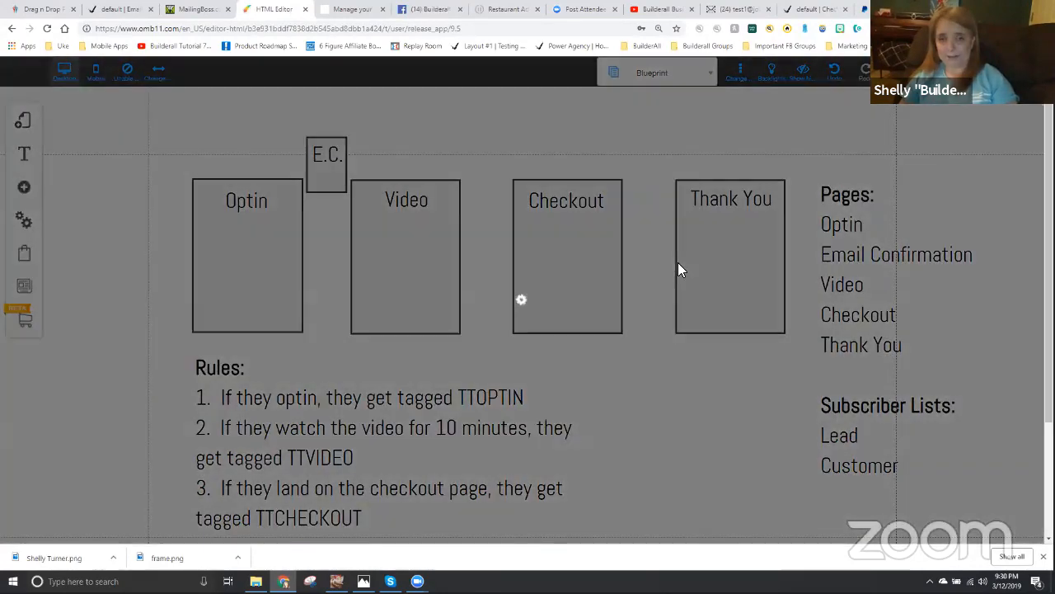
click(601, 273)
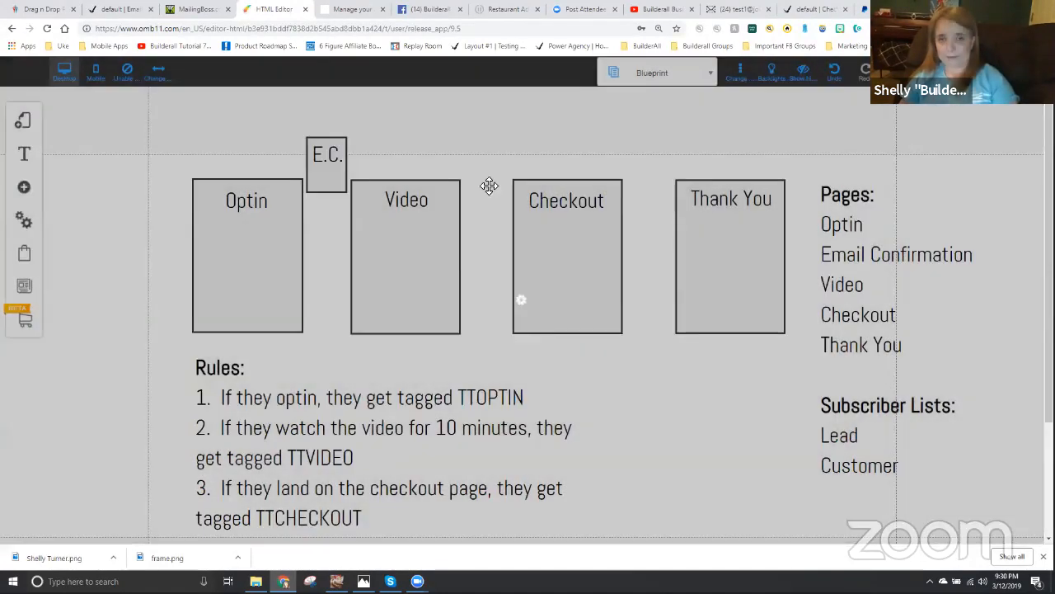
- Reload the published checkout page and submit the order for Shelly's Offer for Tags again
click(825, 9)
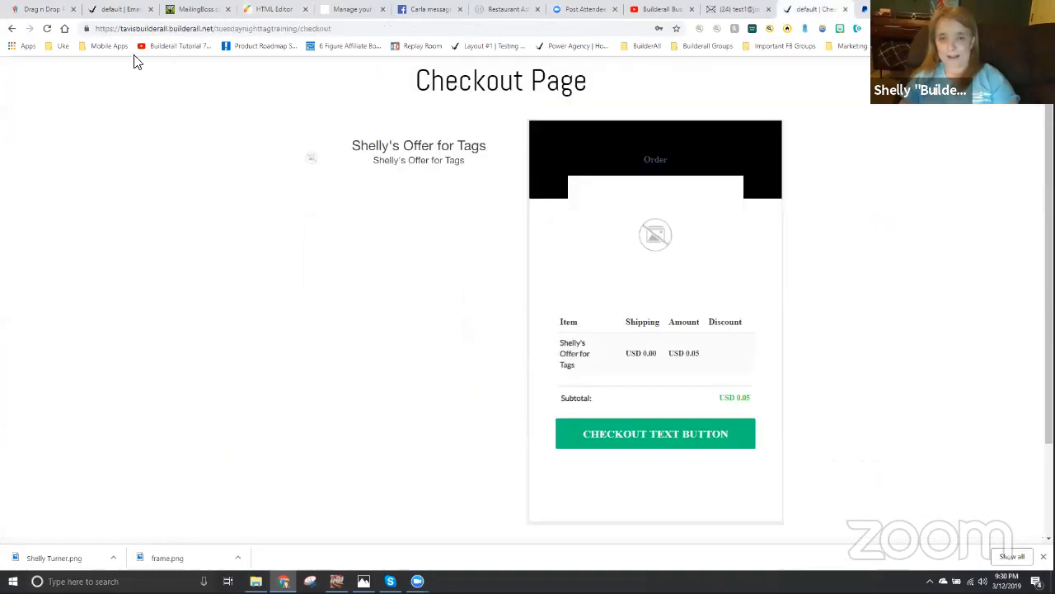
click(47, 28)
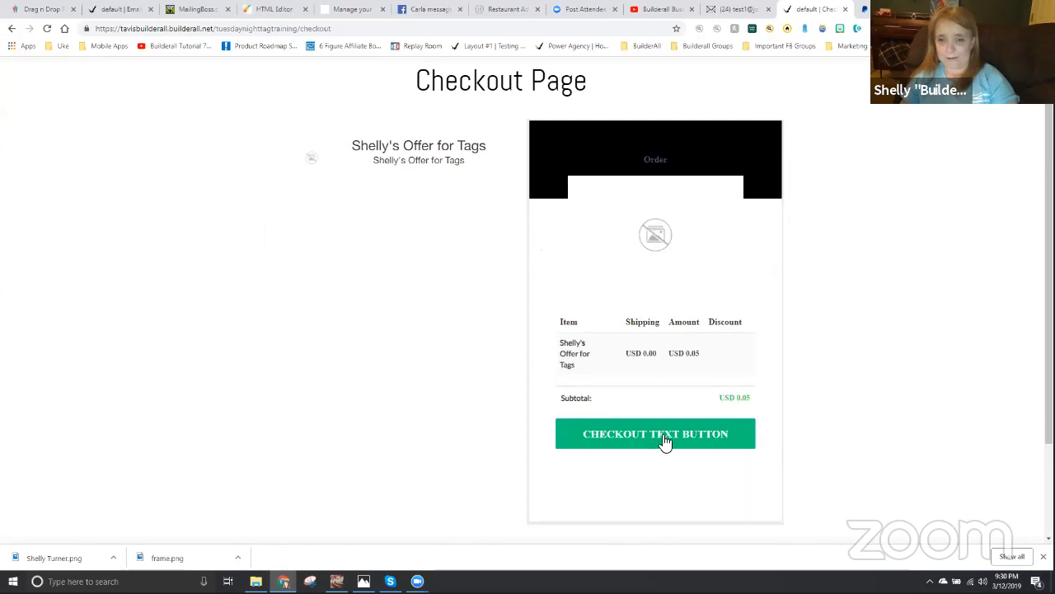
click(657, 431)
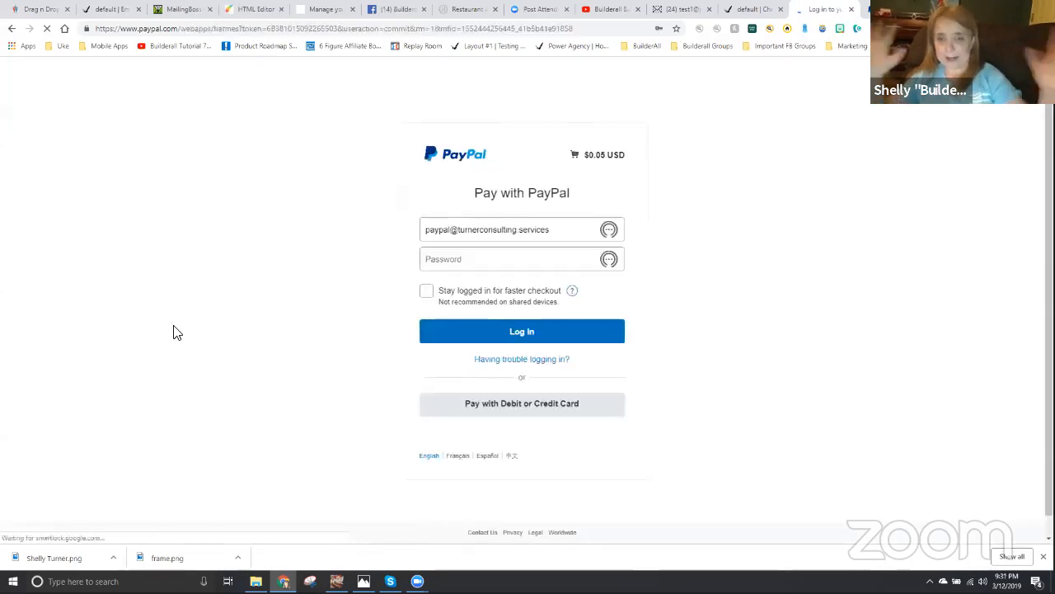
- Fill in the saved PayPal account password and log in to the payment page
click(456, 262)
click(459, 282)
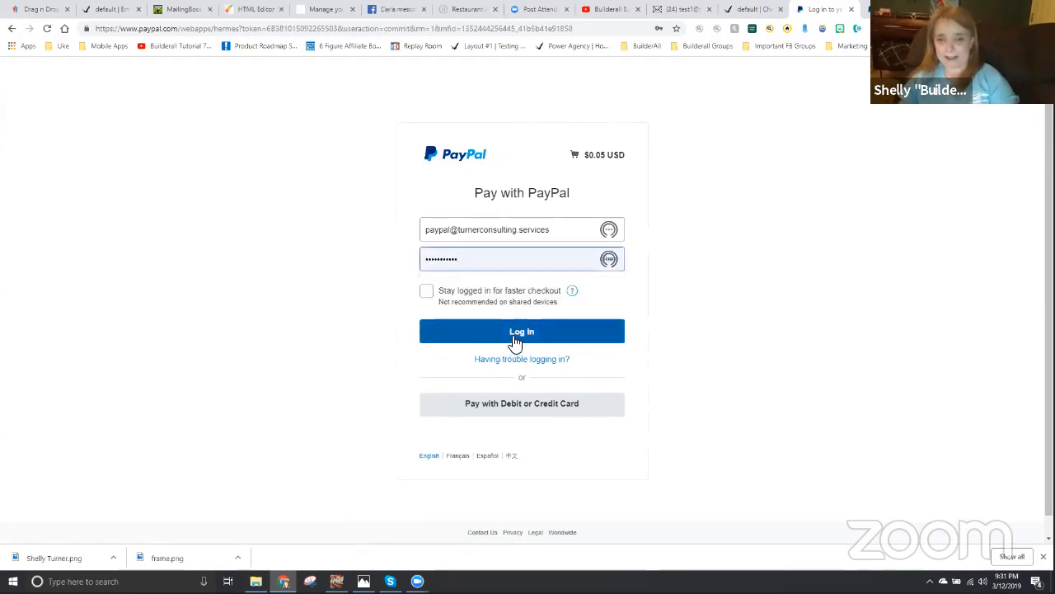
click(514, 340)
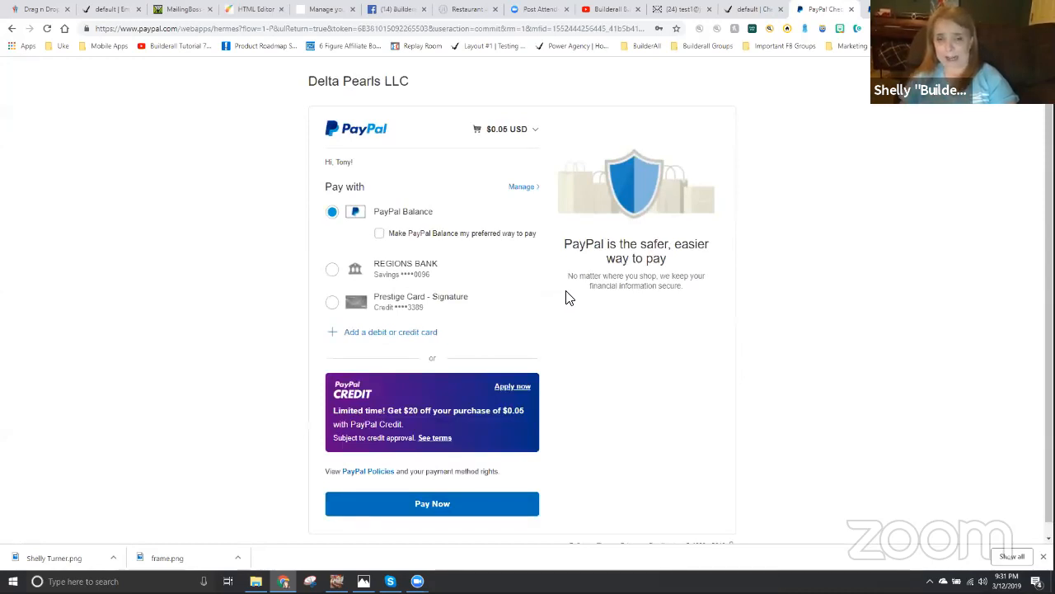
- Pay the $0.05 order to Delta Pearls LLC from the PayPal balance and return to the merchant's site
scroll(520, 388, down, 1)
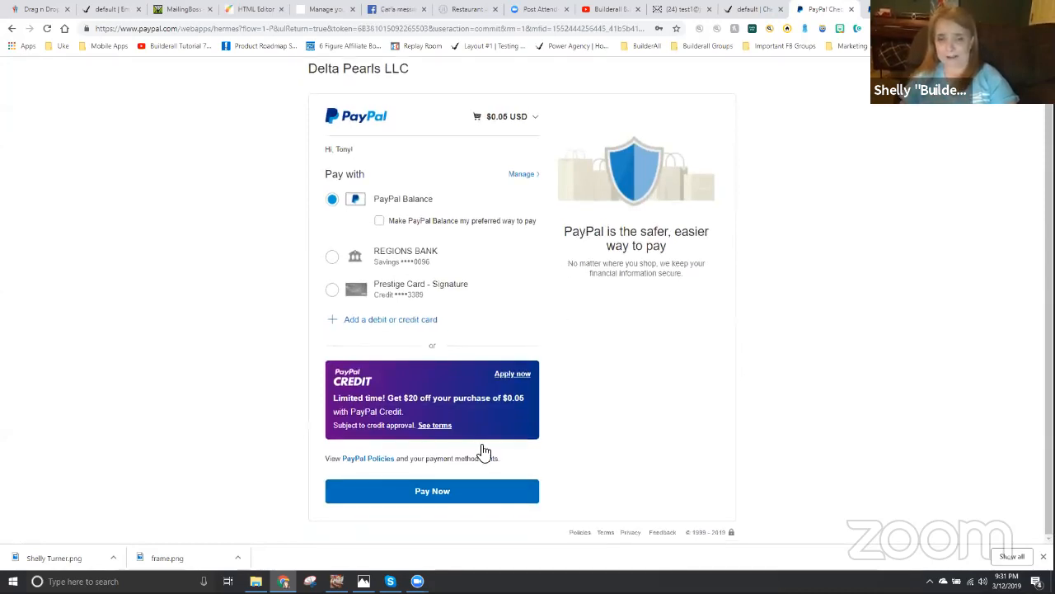
click(433, 493)
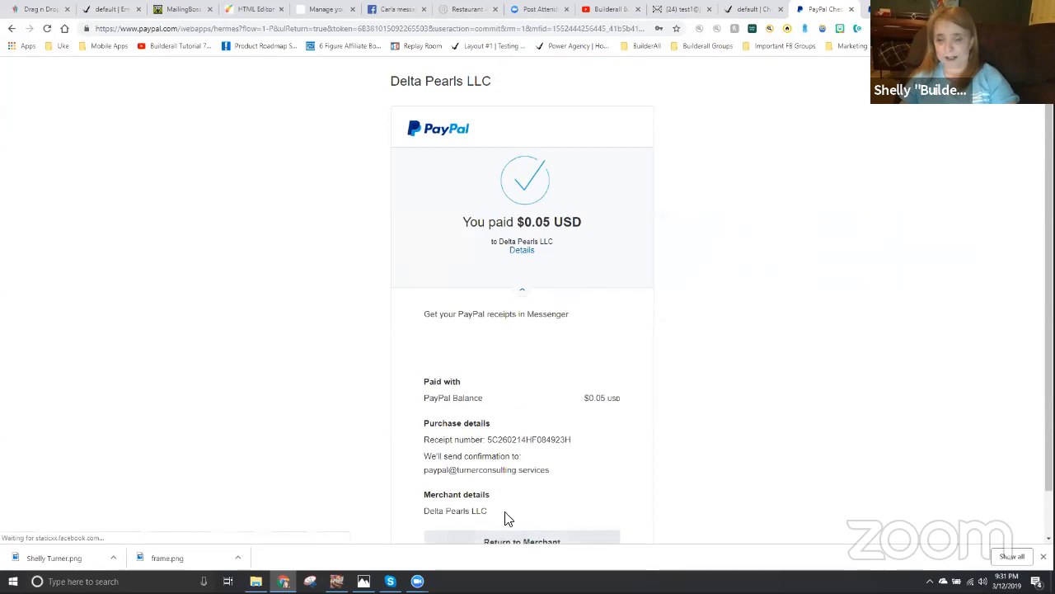
scroll(511, 513, down, 1)
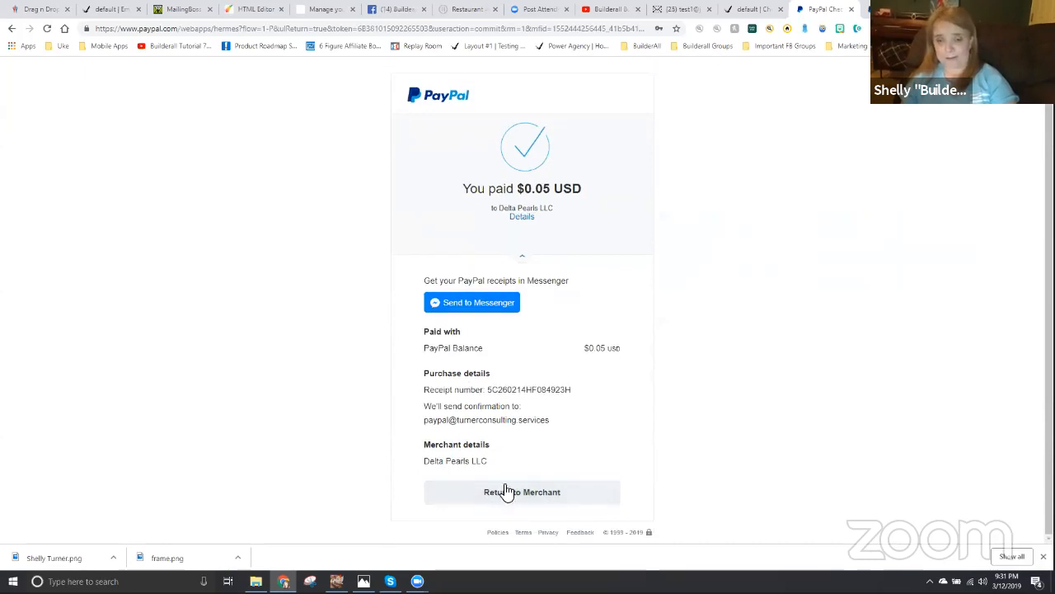
click(519, 492)
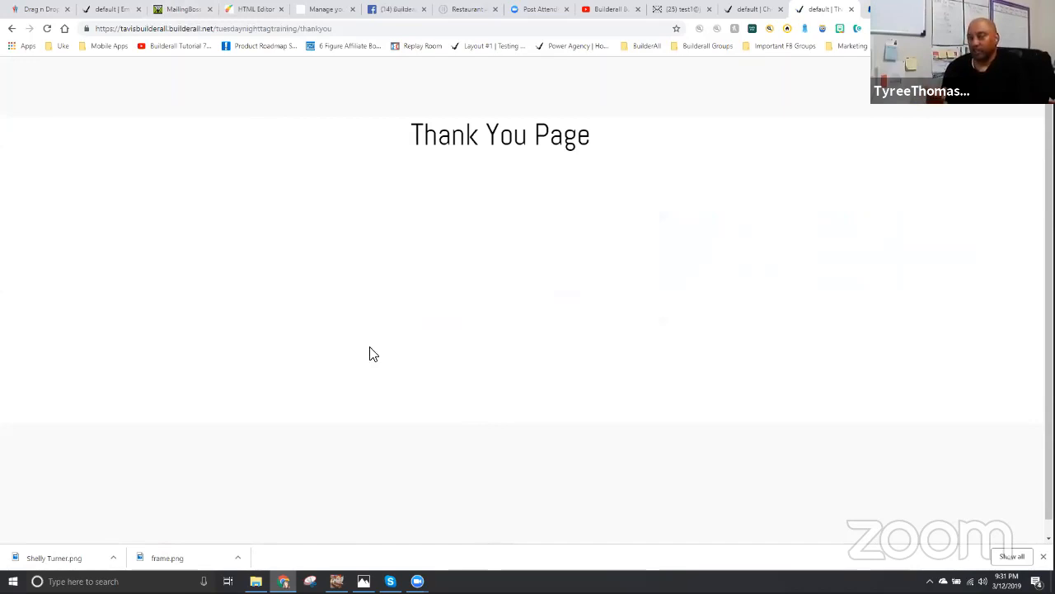
- Switch to MailingBoss, reload the test subscriber's overview and check the lists and tags after the purchase
click(181, 9)
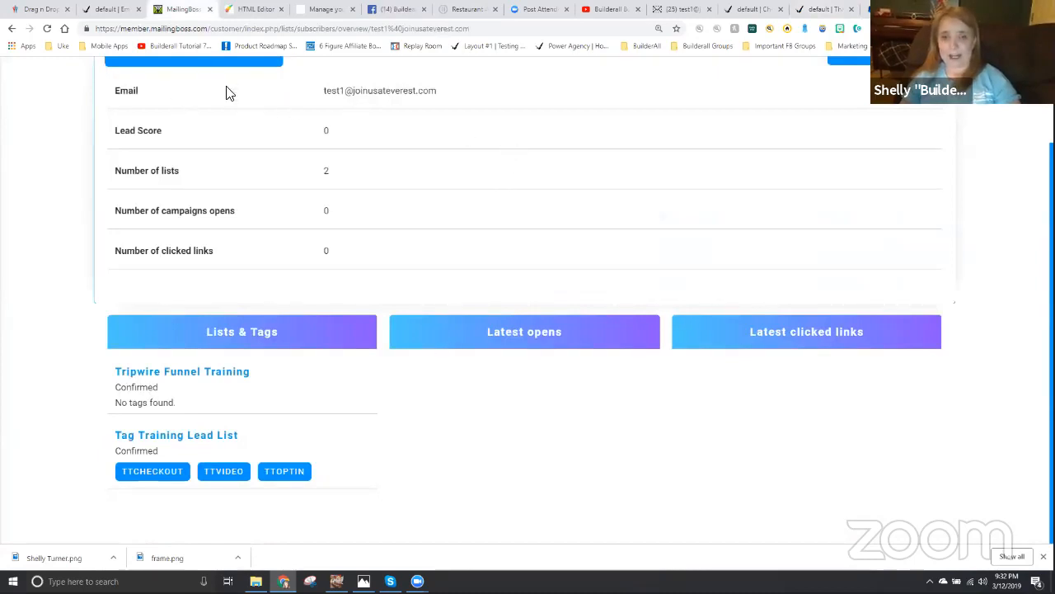
scroll(231, 103, up, 1)
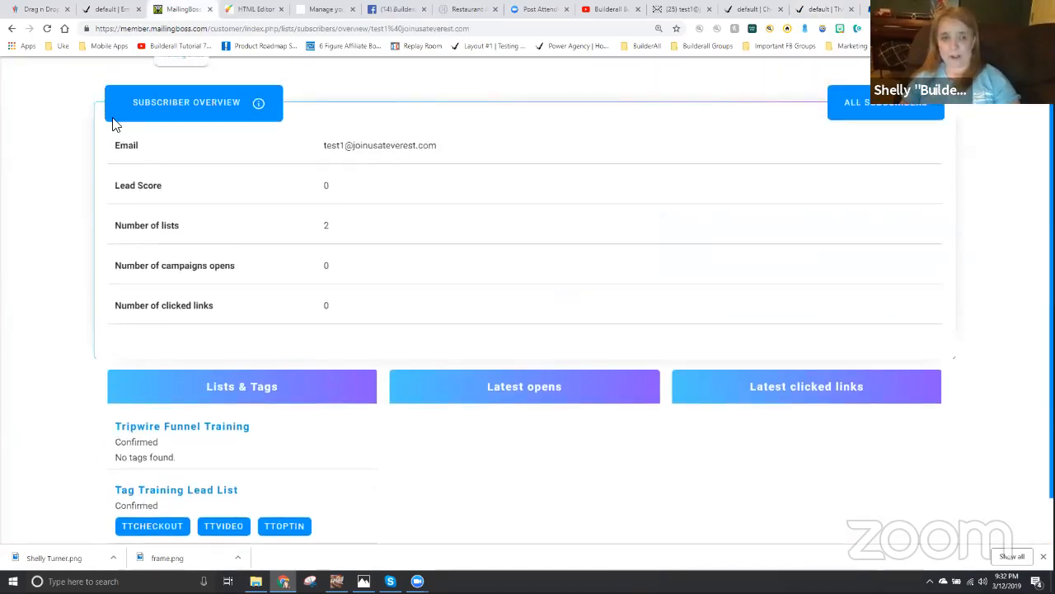
click(47, 28)
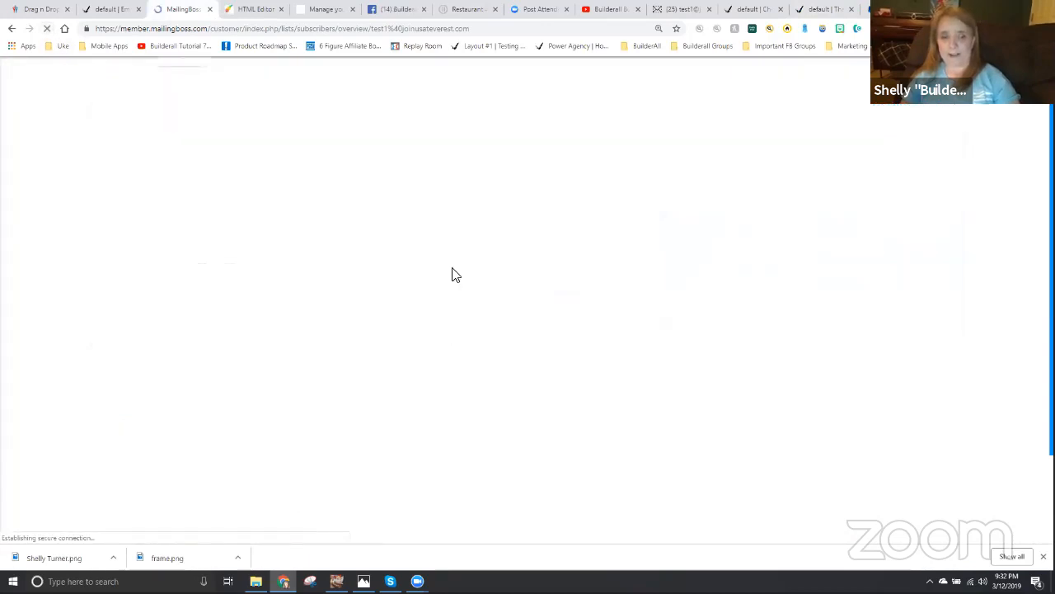
scroll(309, 437, down, 2)
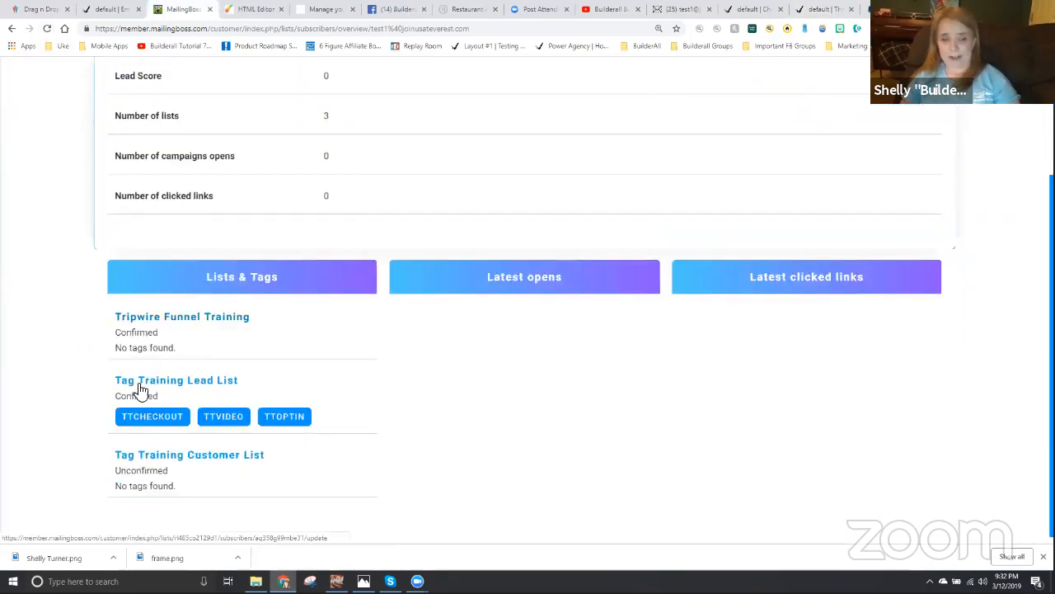
scroll(132, 371, down, 1)
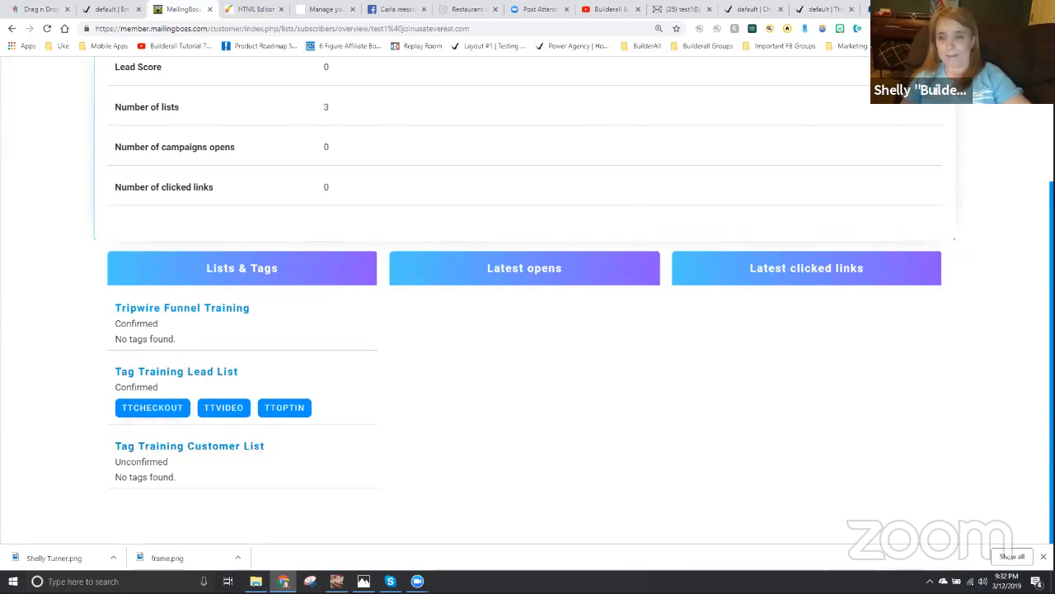
- In the test webmail inbox, open the newest Subscribe confirm email and confirm the subscription to Tag Training Customer List
click(676, 9)
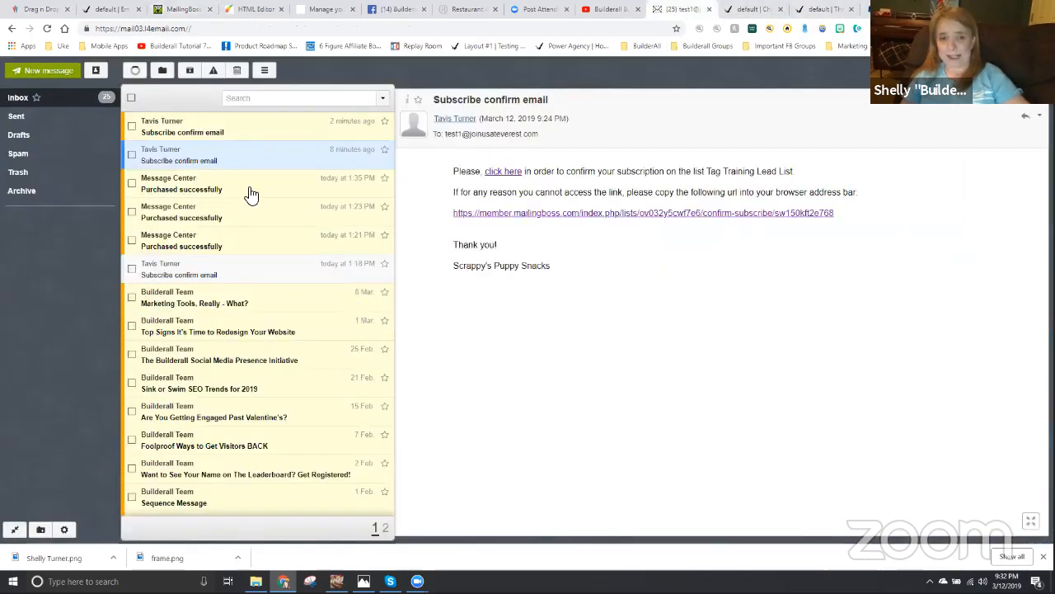
click(175, 132)
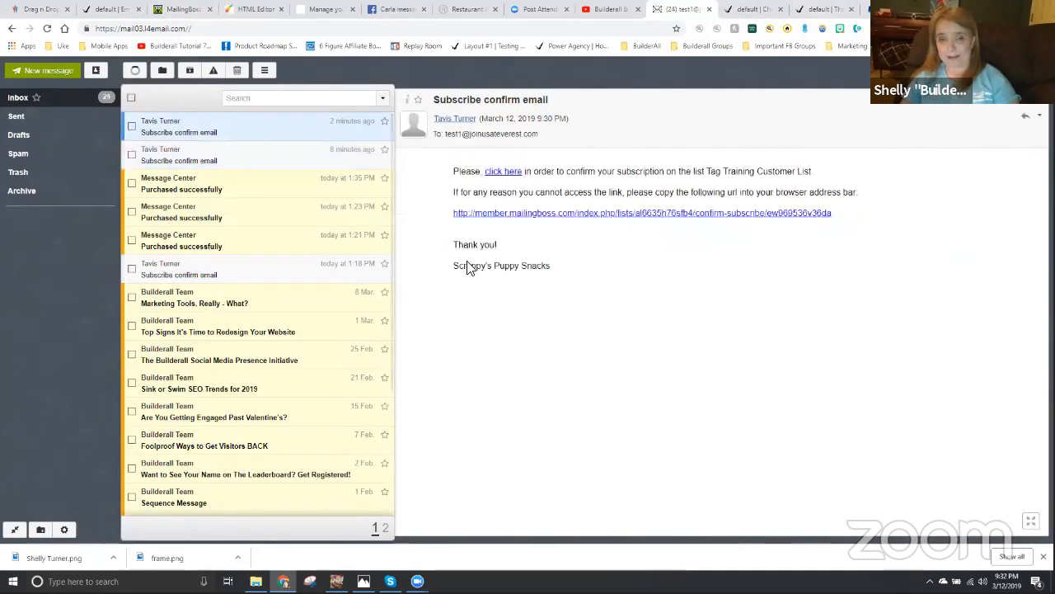
click(509, 173)
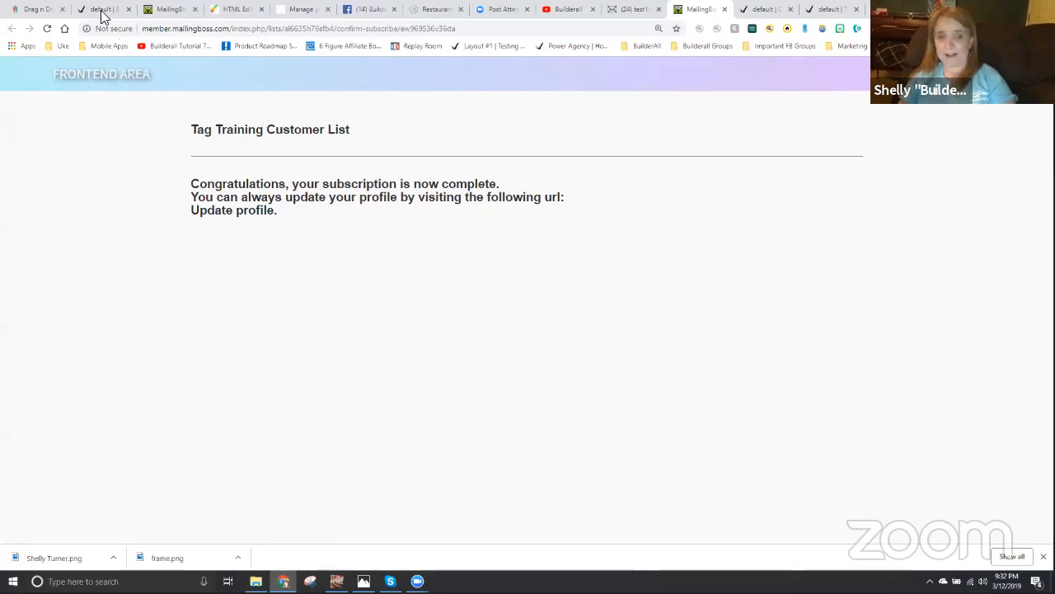
- Return to MailingBoss and reload the subscriber overview to check the Tag Training Customer List status and tags
click(173, 10)
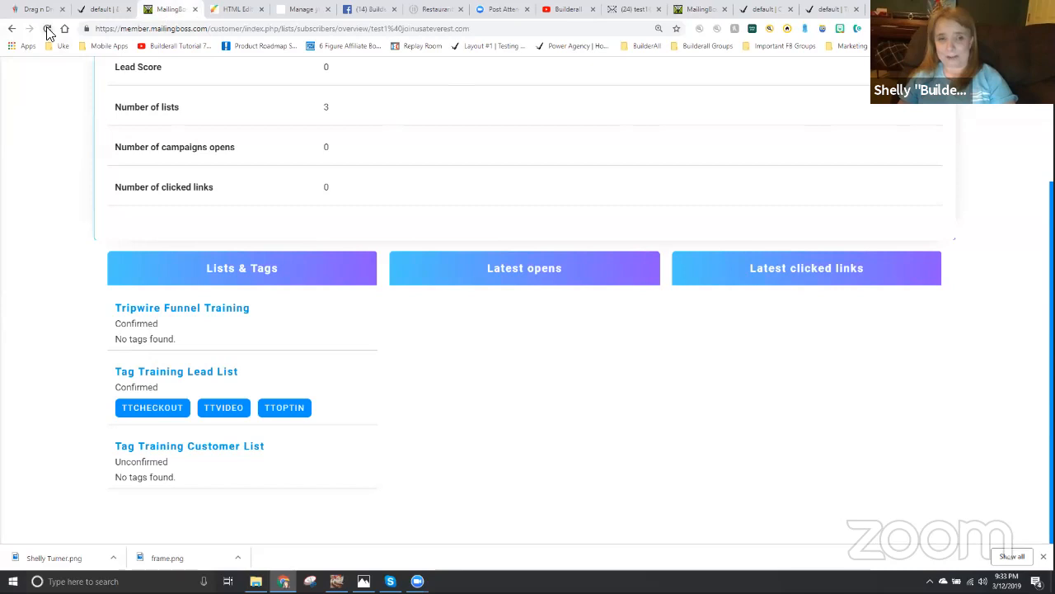
click(47, 28)
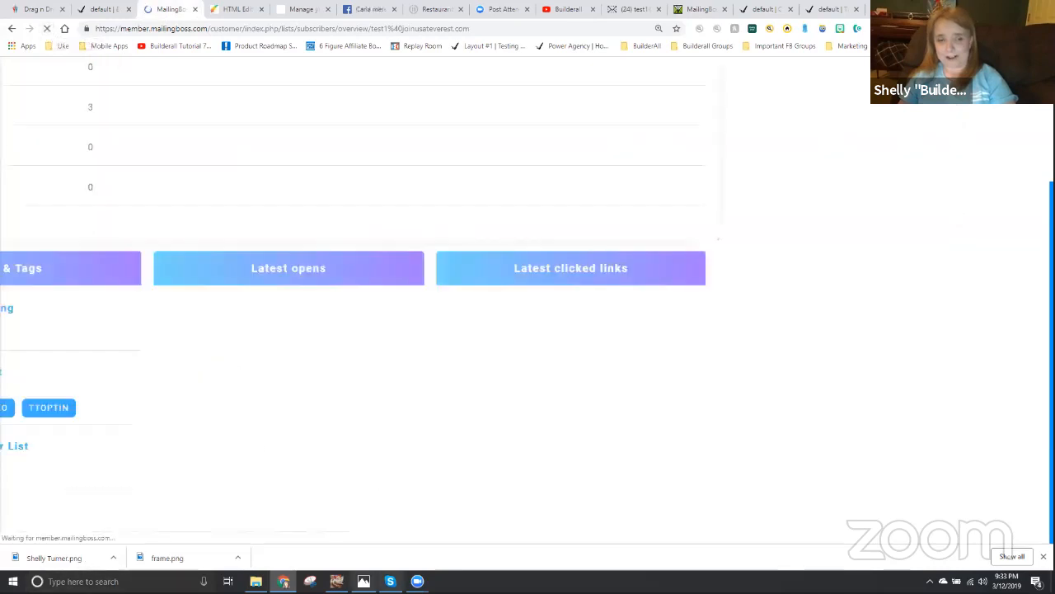
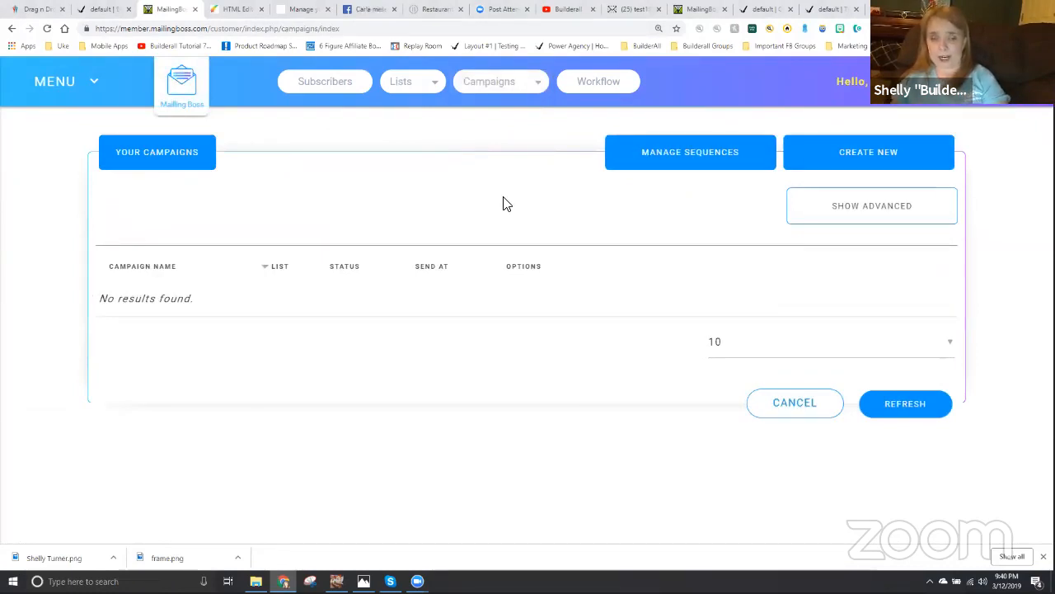
- Create a new campaign named "Tag Training Checkout Coupon" with the type set to Regular
click(884, 159)
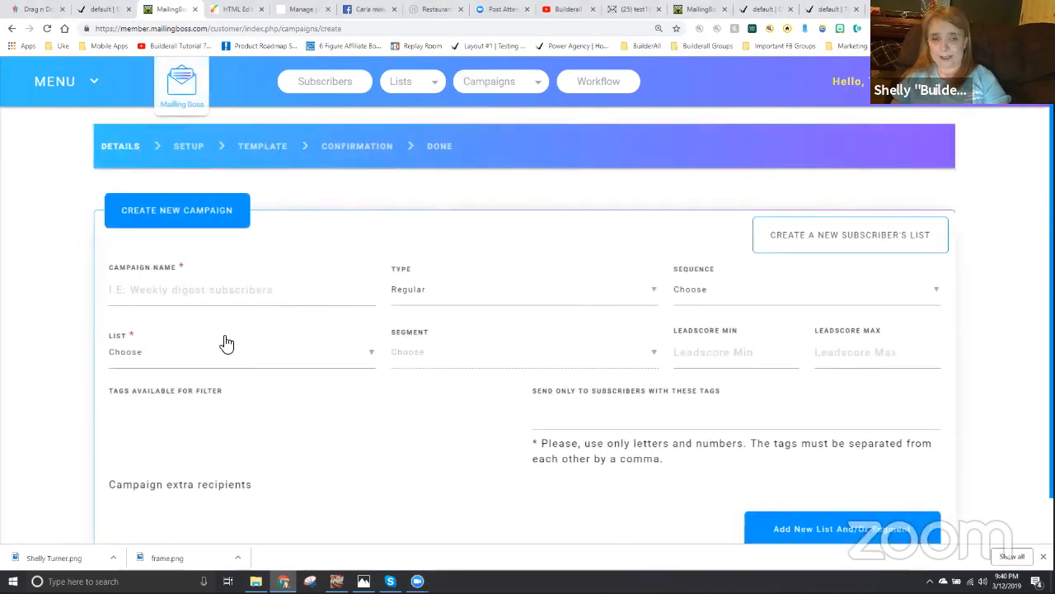
scroll(119, 267, down, 1)
click(122, 244)
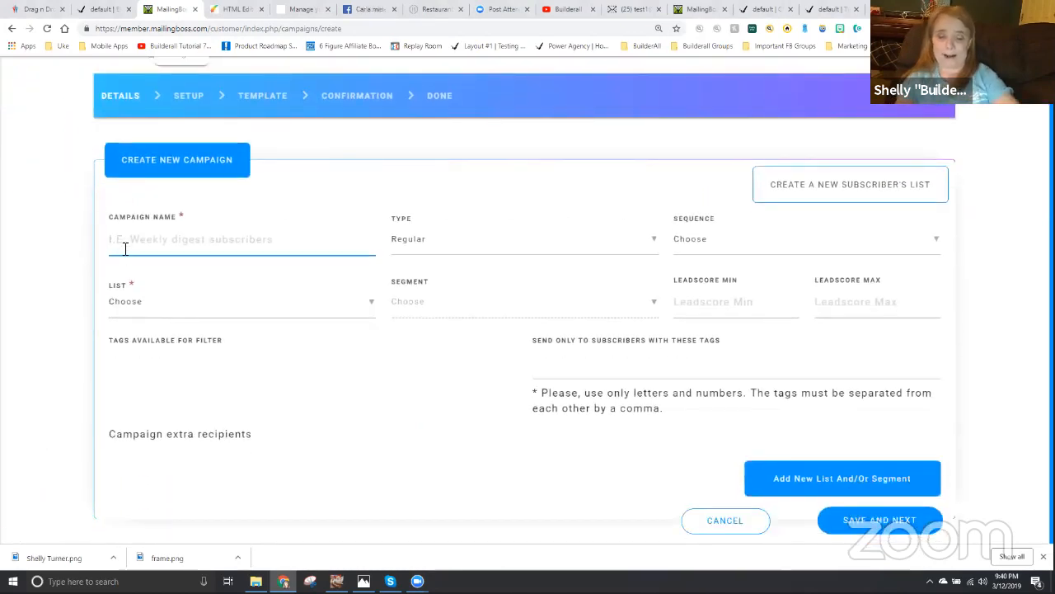
text(Tag Training Checkout)
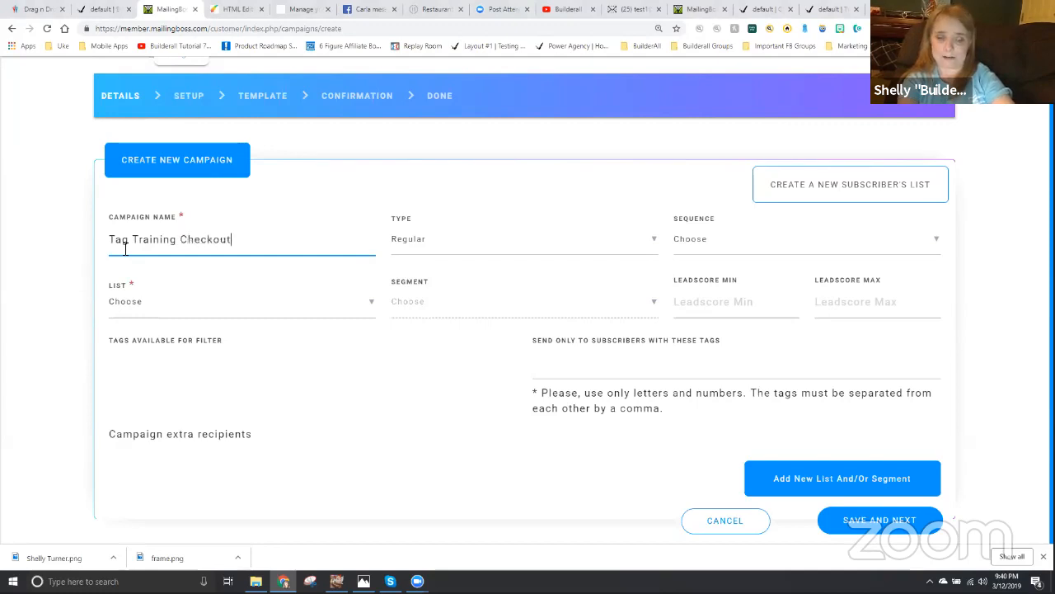
text( Coupon)
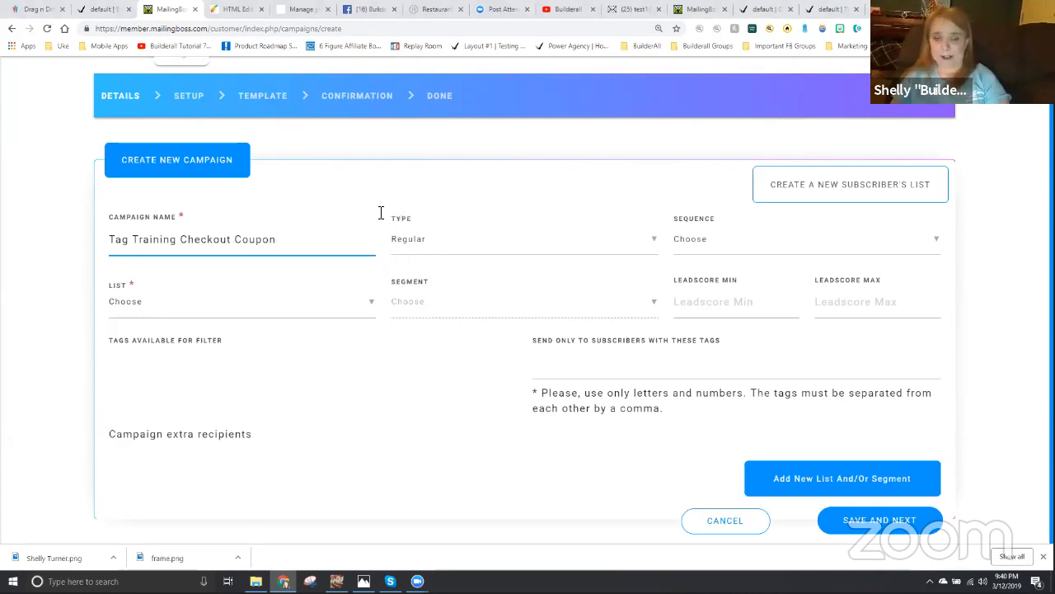
click(411, 241)
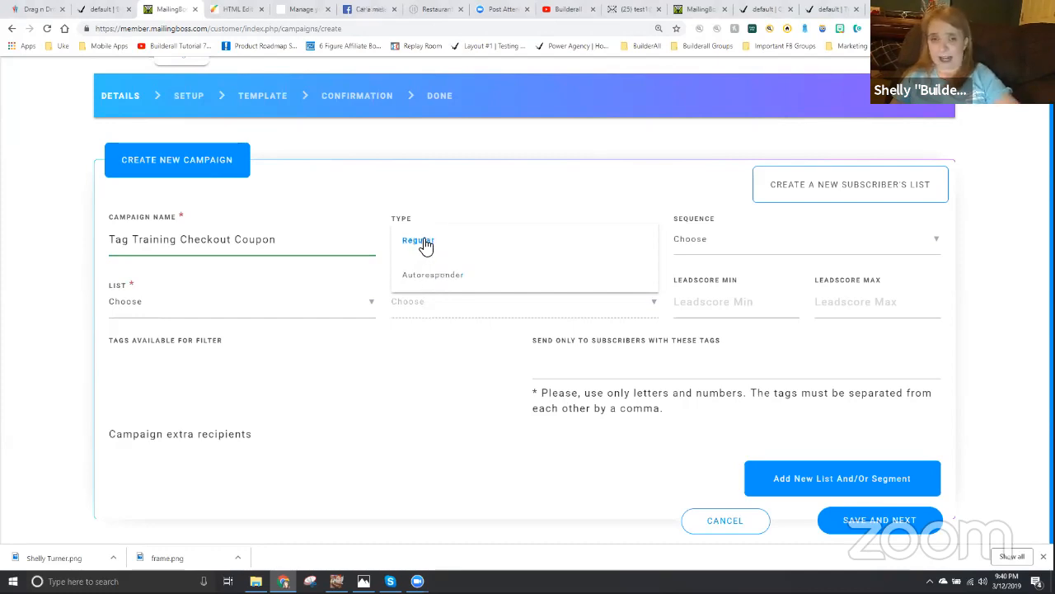
click(424, 244)
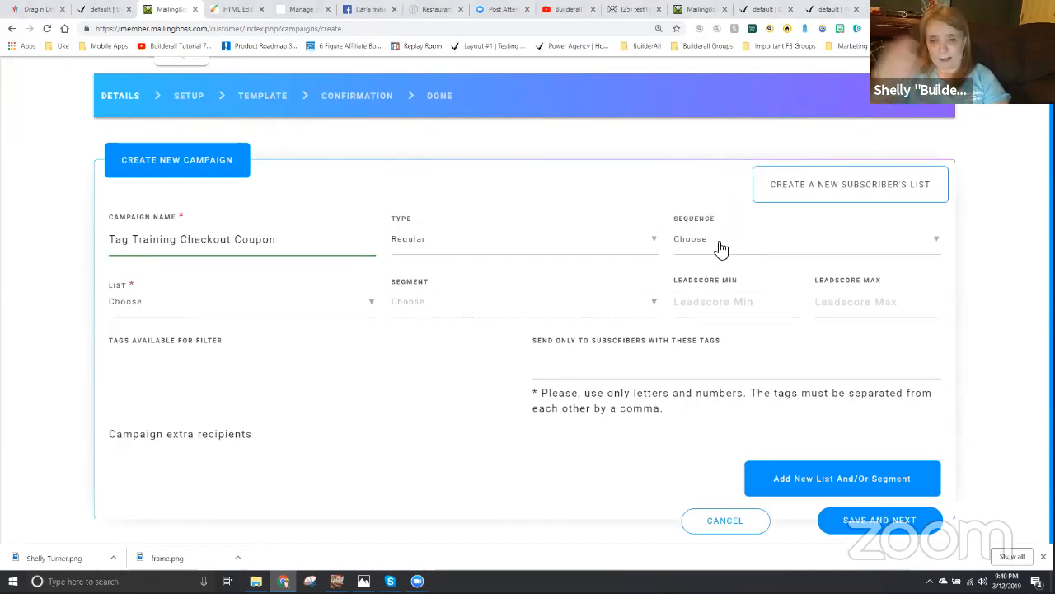
- Target the campaign at Tag Training Lead List, limit it to subscribers tagged TTCHECKOUT, and save the details
click(130, 303)
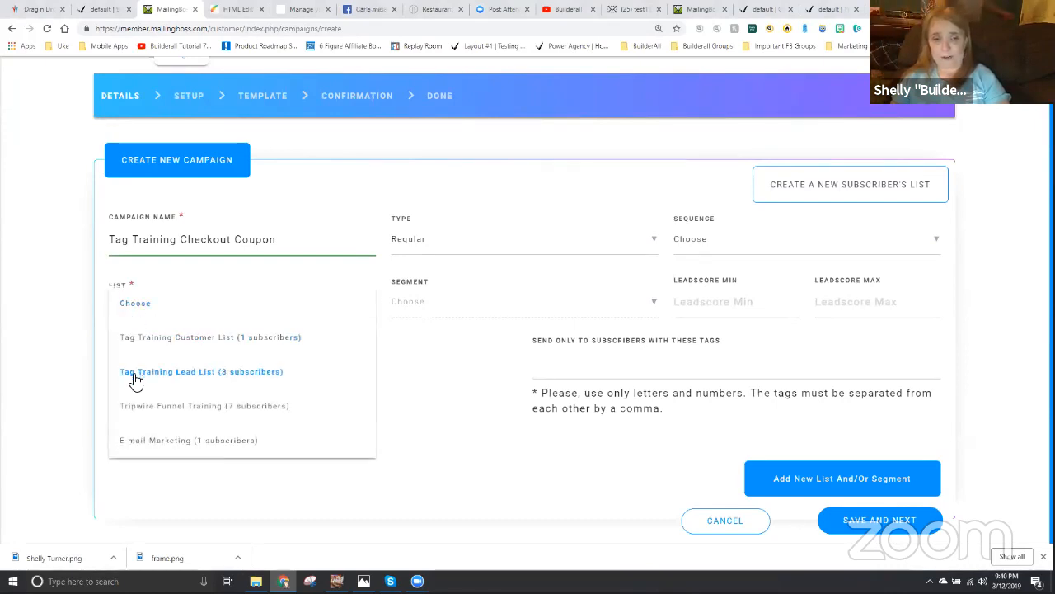
click(200, 374)
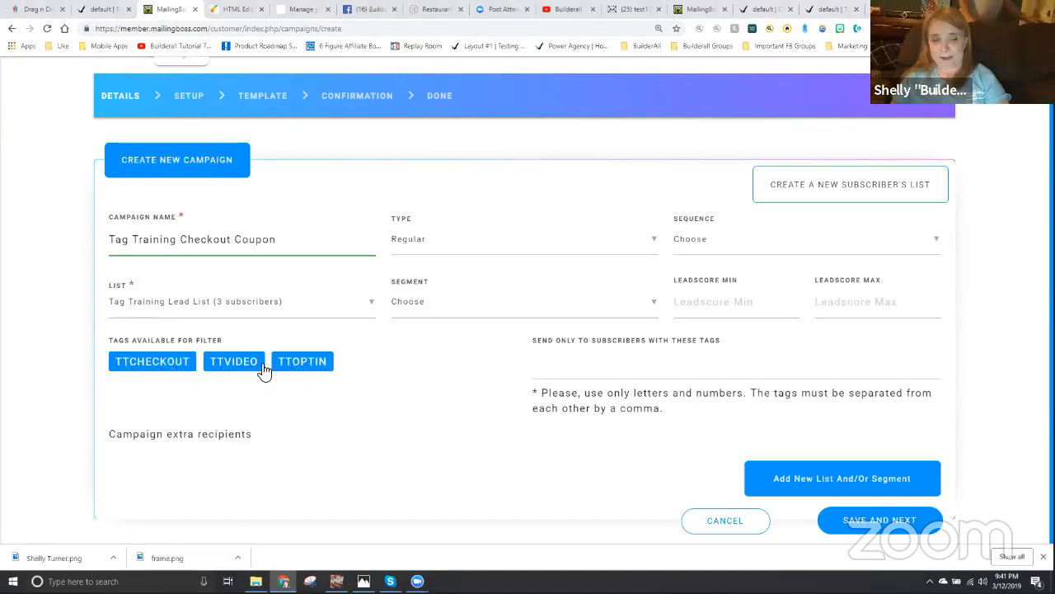
click(149, 365)
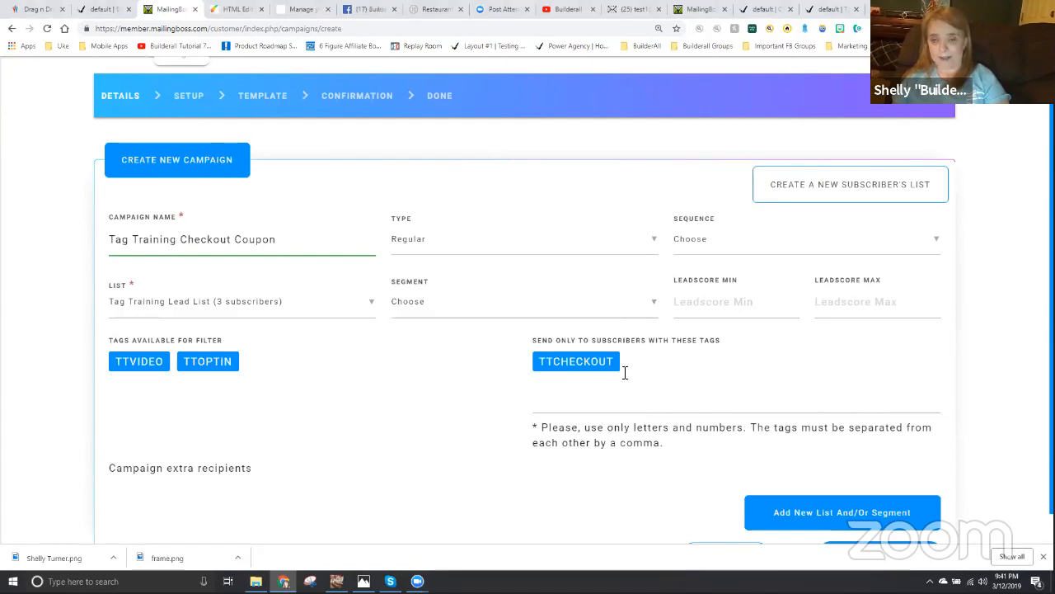
scroll(635, 384, down, 1)
click(853, 521)
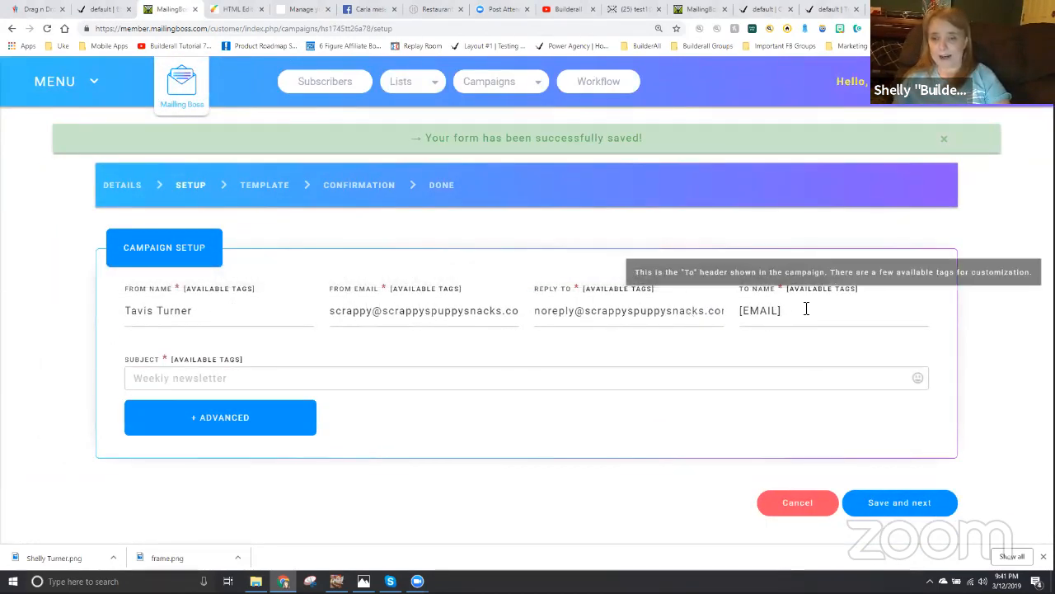
- Set the campaign subject to the sender's first name plus "is Sending You an Offer!!! Are you ready?" and save the setup
drag(789, 310, 738, 310)
click(198, 377)
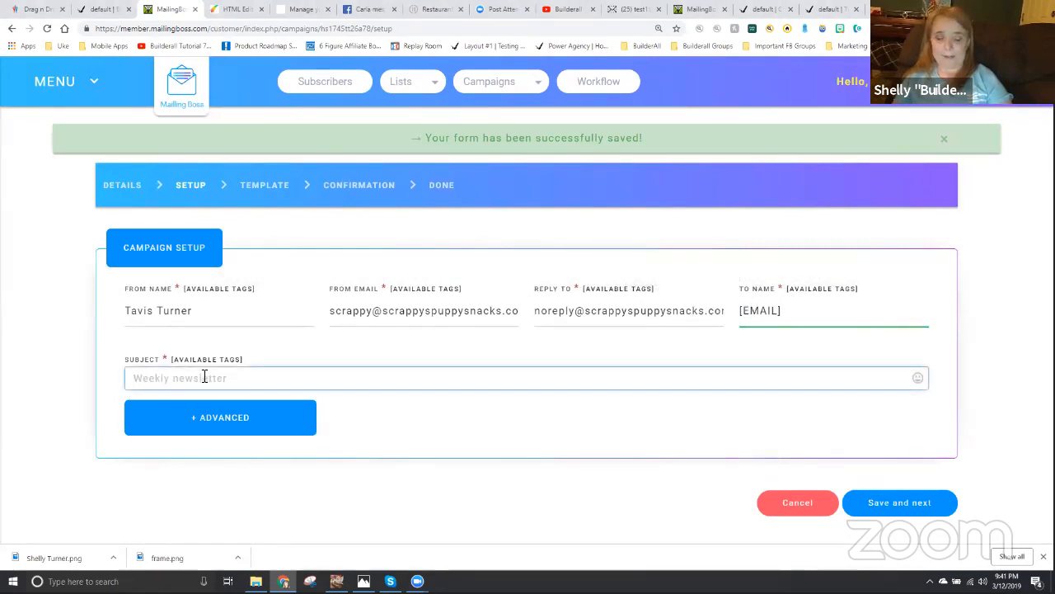
text(Shelly )
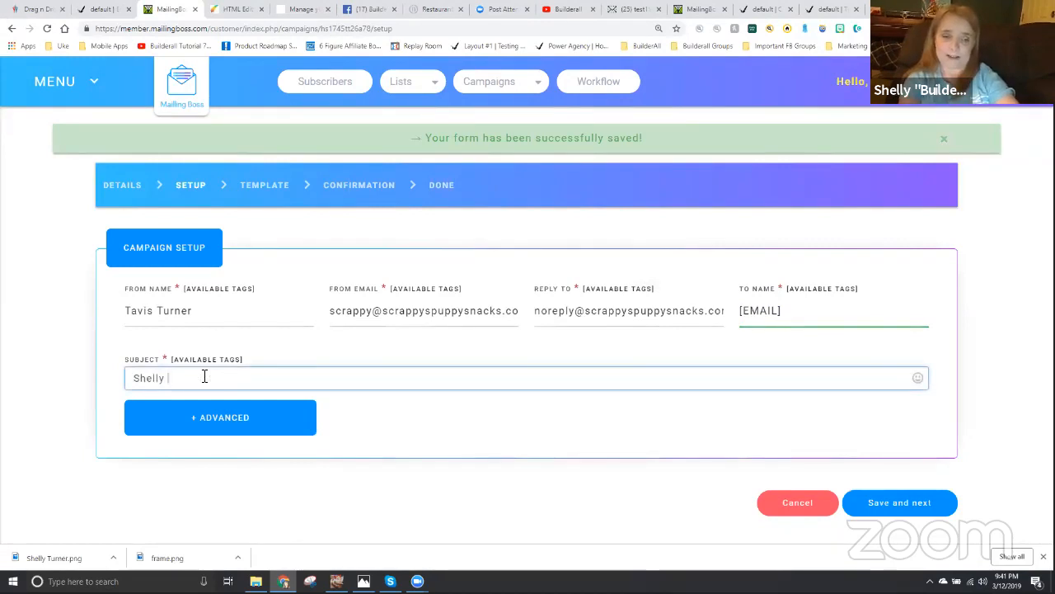
text(is givn)
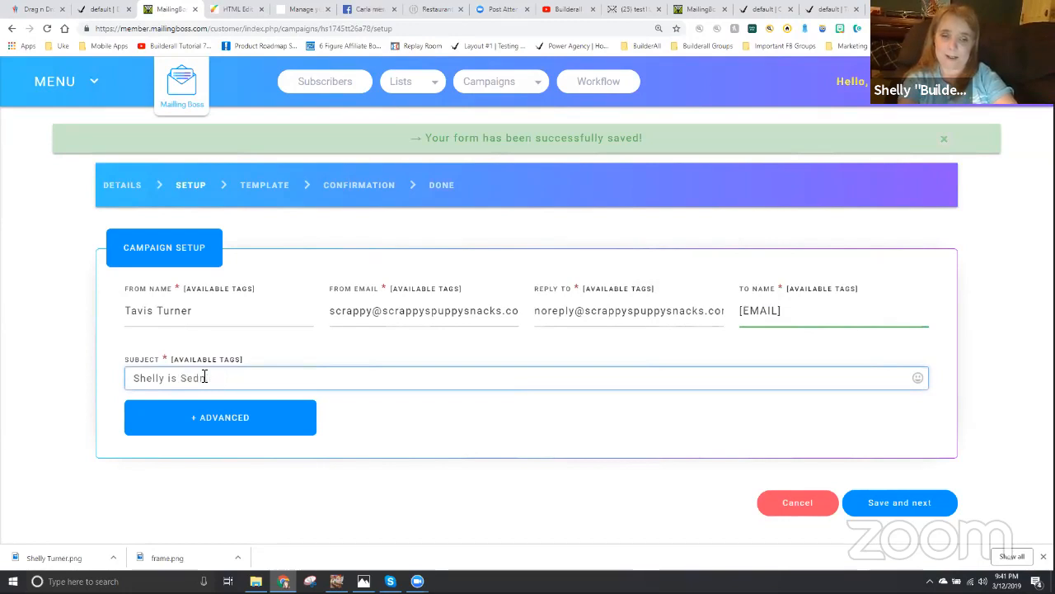
text(You an Offer!!!  Are you ready?)
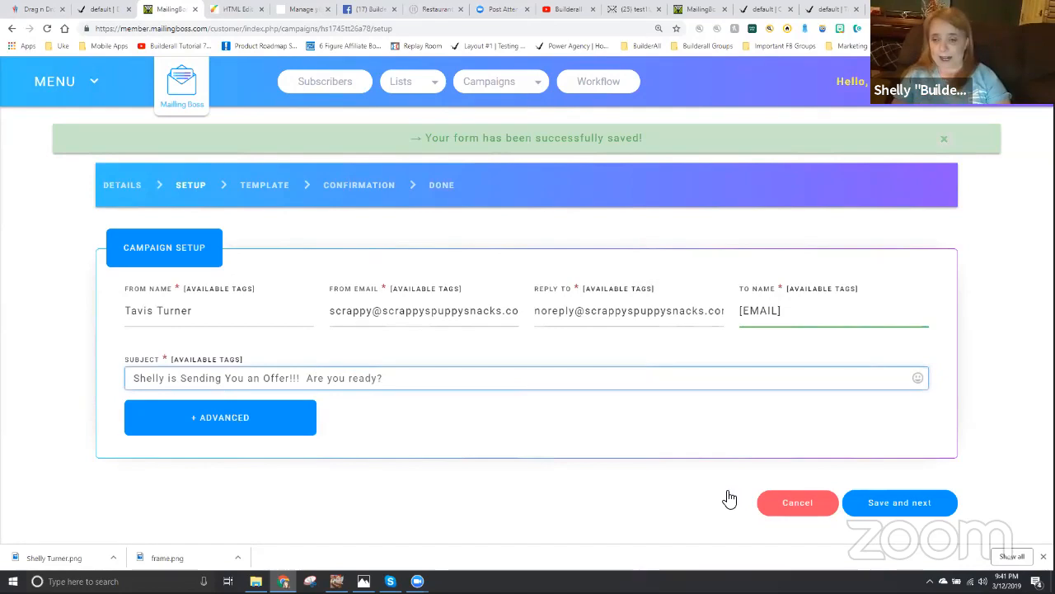
click(900, 502)
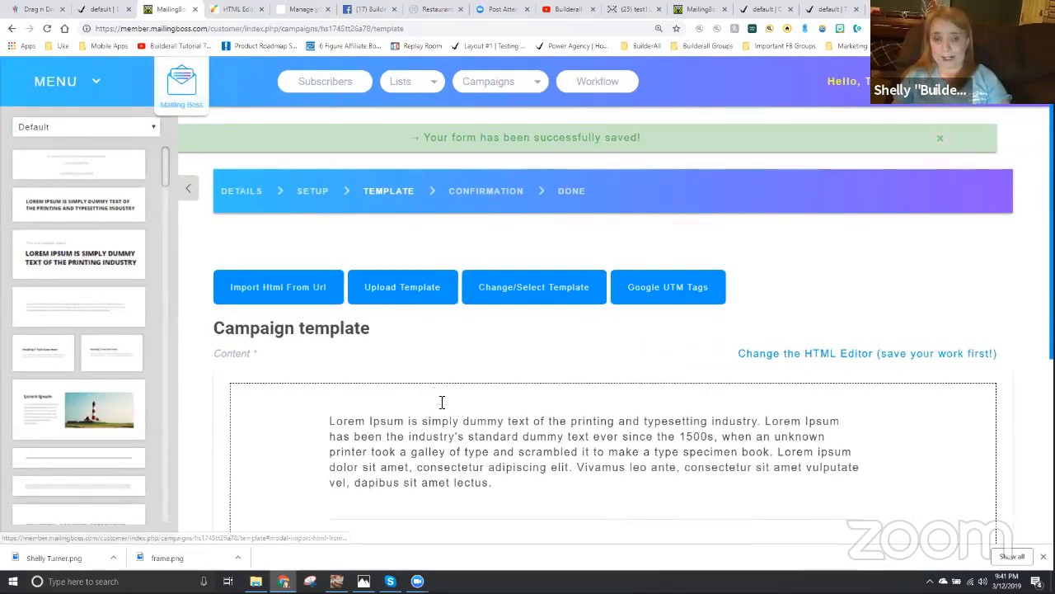
- Add the greeting line "Hello [FNAME]," above the email's placeholder paragraph, inserting the first-name tag from the available tags
scroll(440, 403, down, 3)
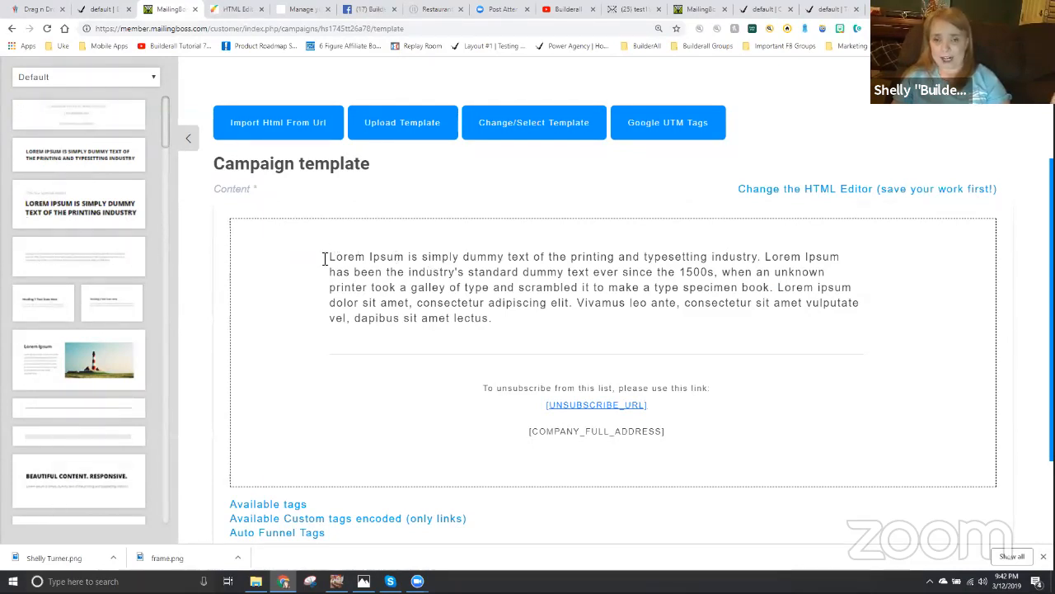
click(333, 259)
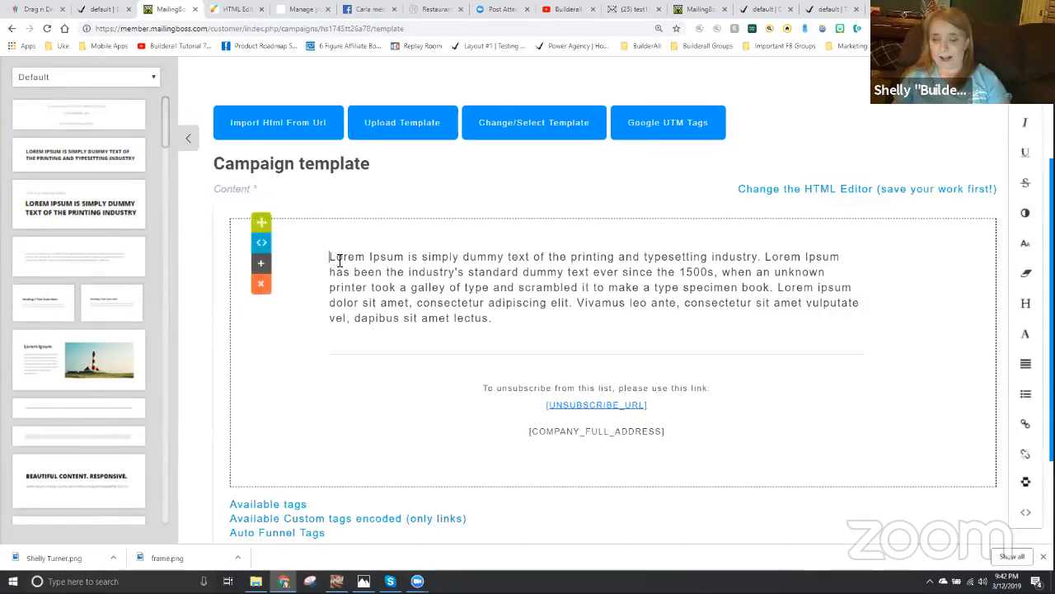
key(Return)
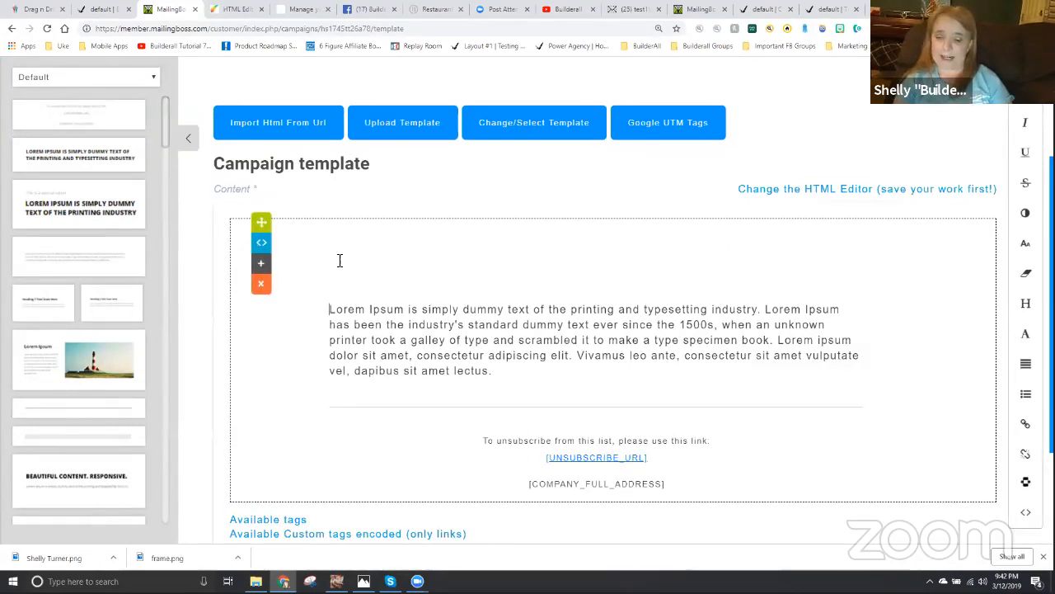
key(BackSpace)
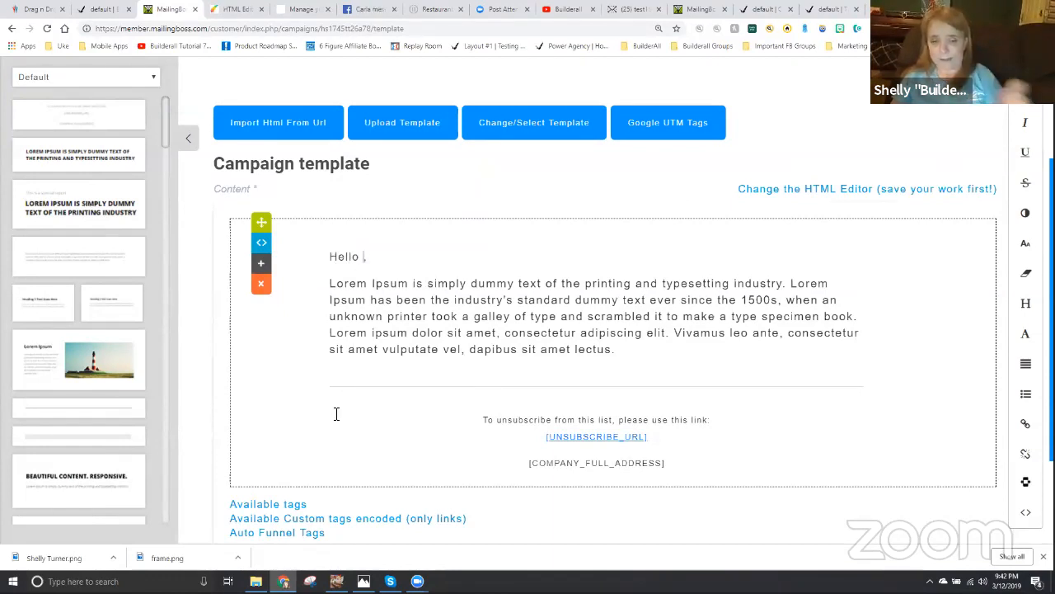
click(279, 505)
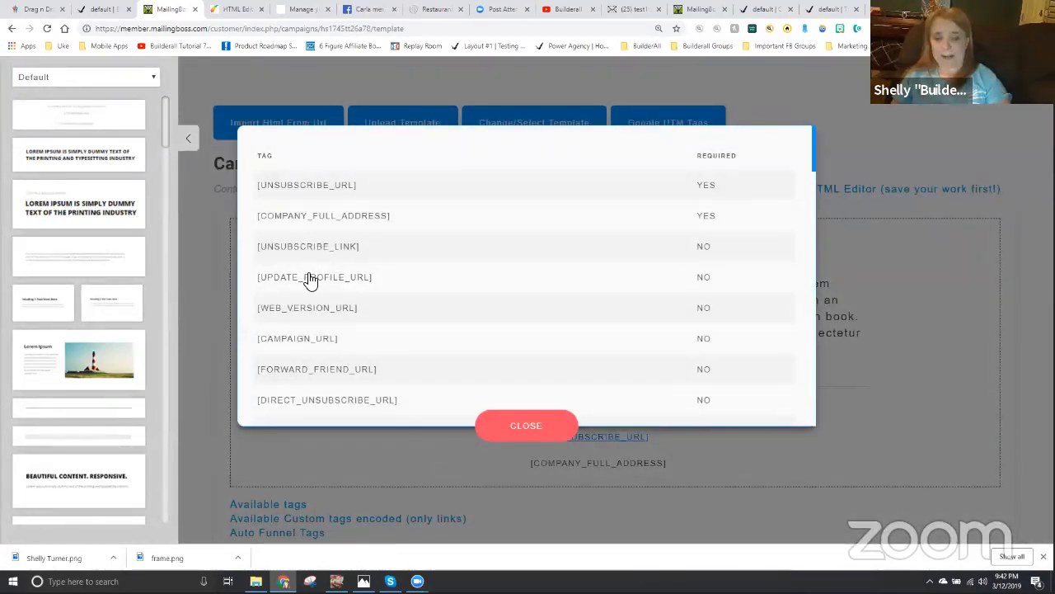
scroll(310, 280, down, 5)
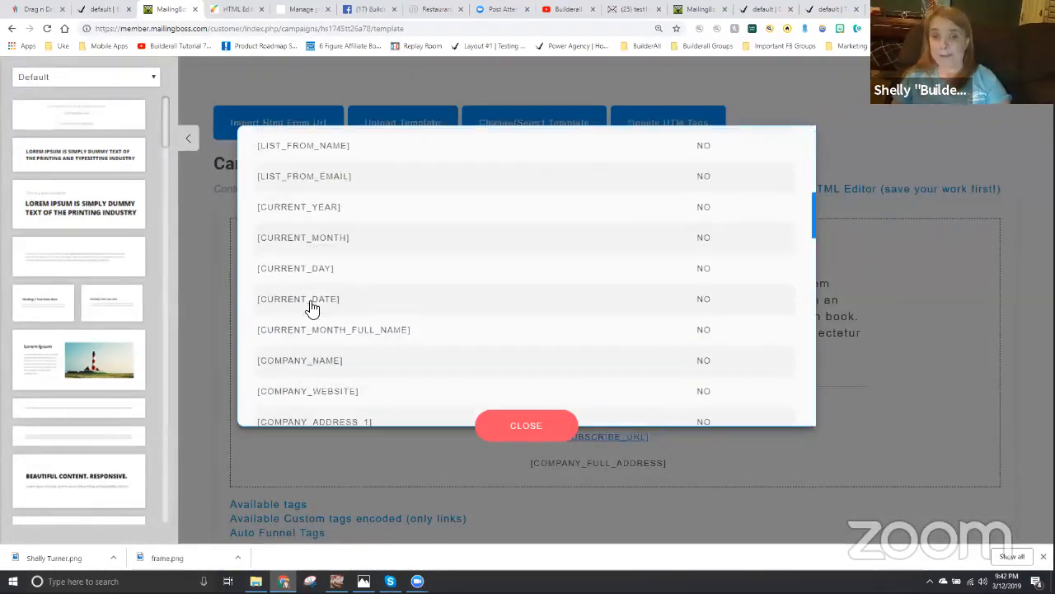
scroll(312, 308, down, 6)
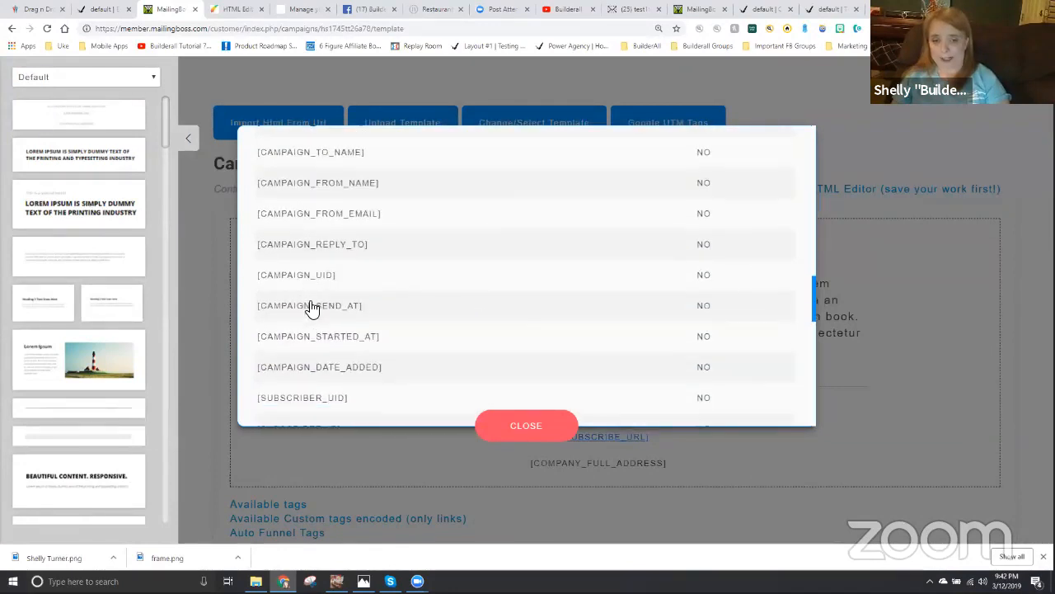
scroll(312, 309, down, 6)
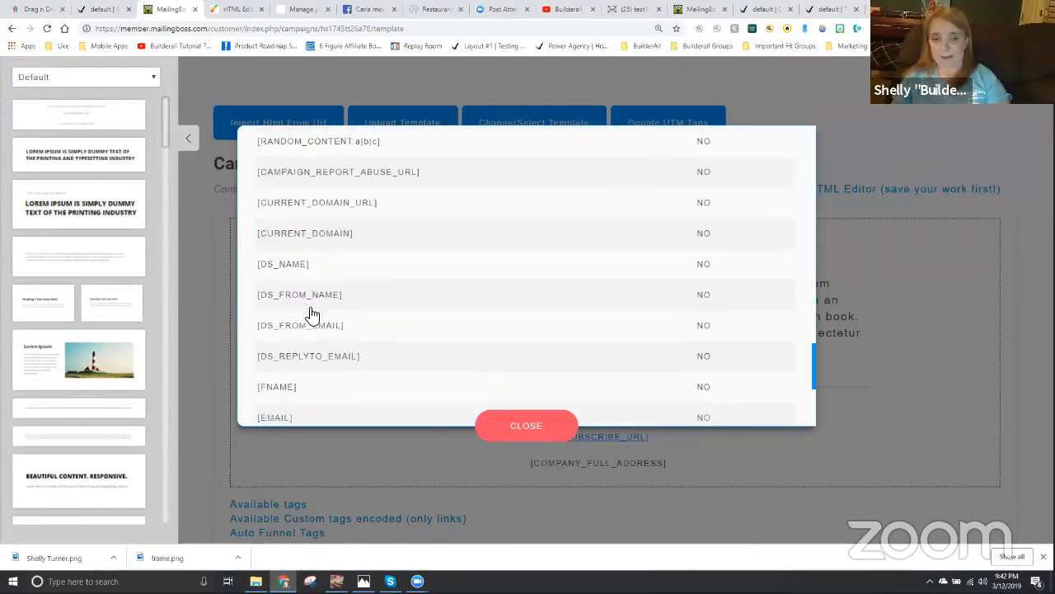
scroll(310, 312, down, 3)
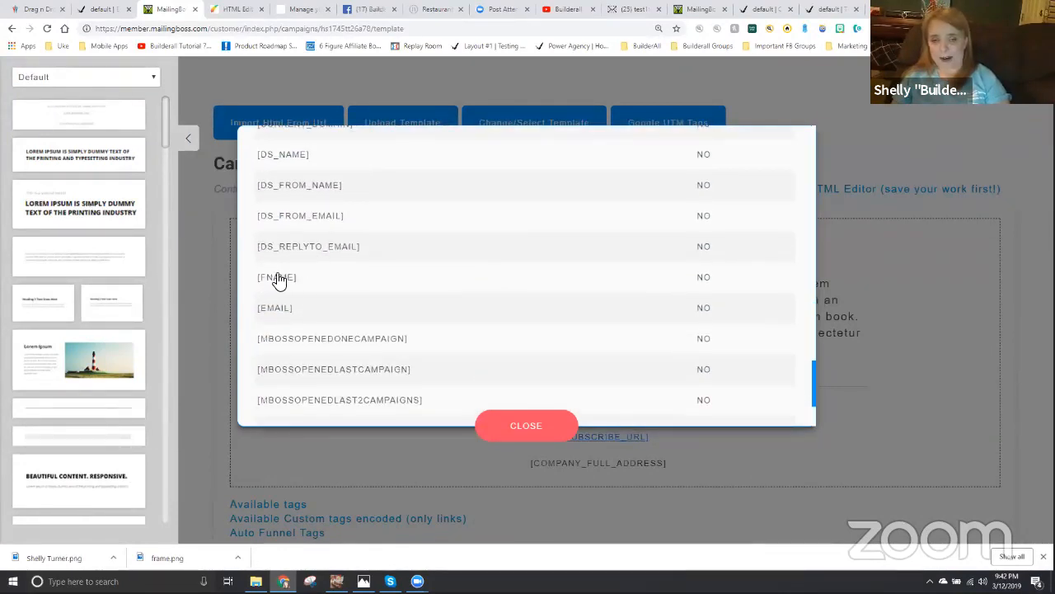
click(285, 280)
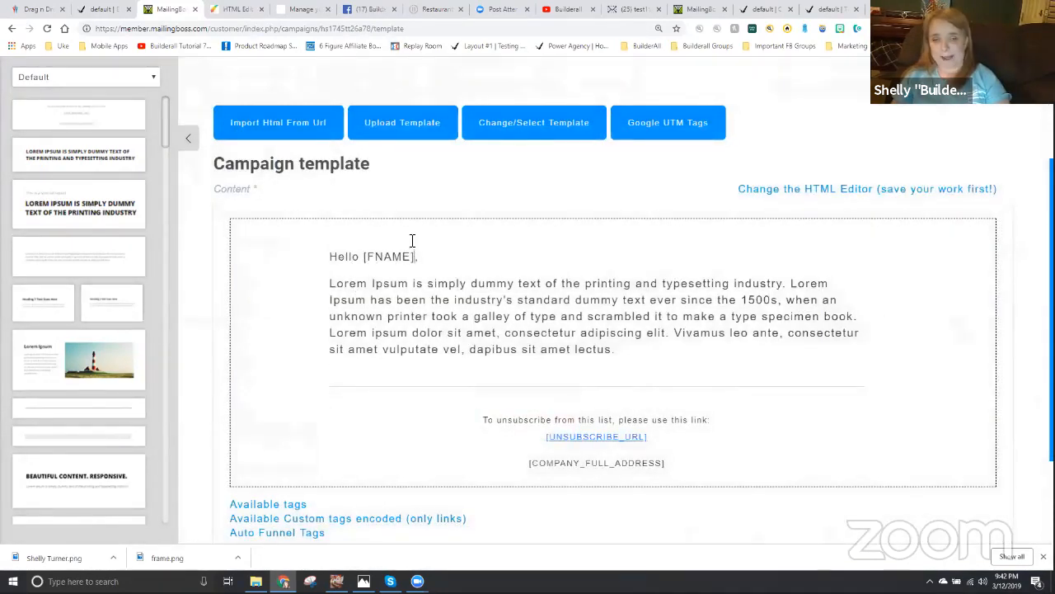
- Insert "I would like you to take a look at Social Media Explosion. It is AMAZING!!" before the Lorem Ipsum text
click(330, 282)
text(would)
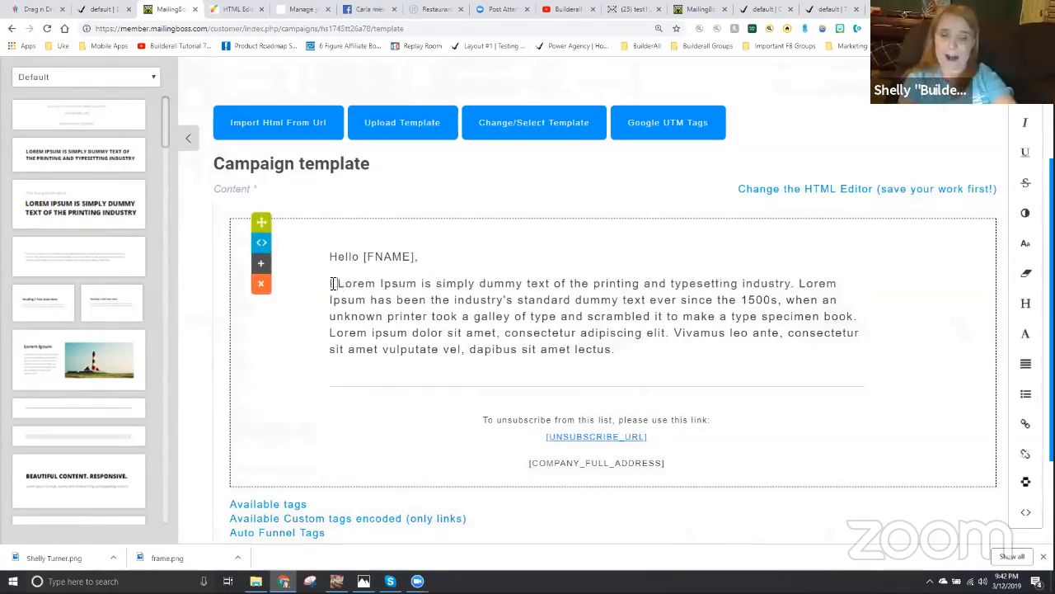
text( like you to ak)
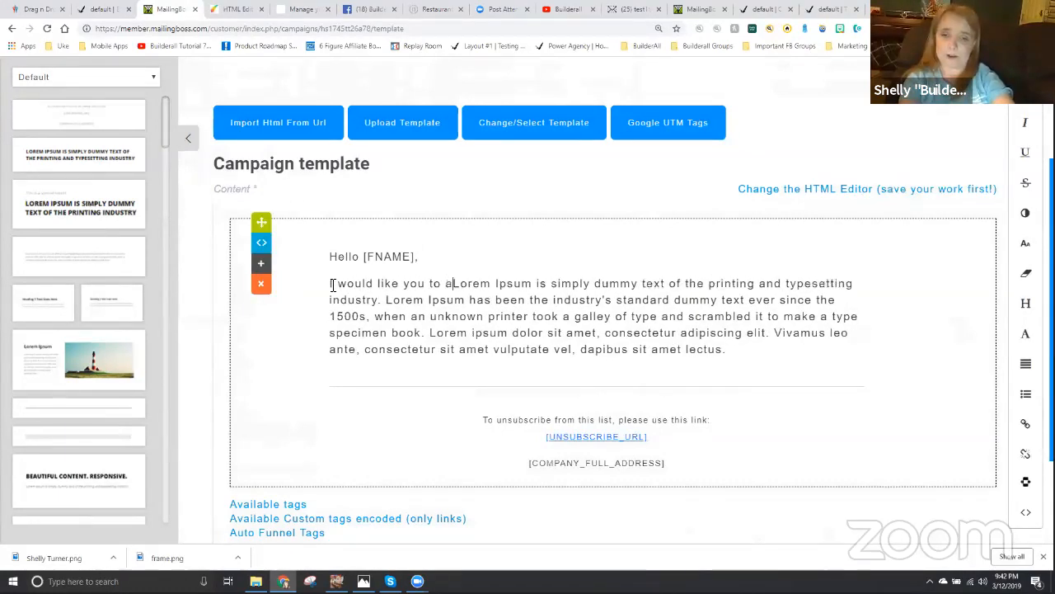
key(BackSpace)
key(BackSpace)
text(take a look at )
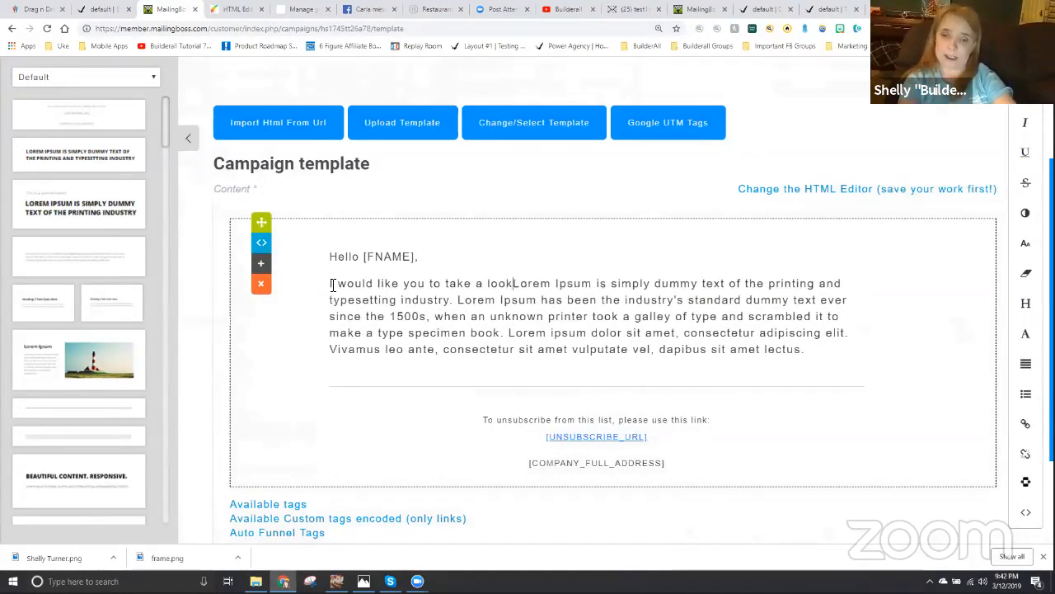
text(Social Media E)
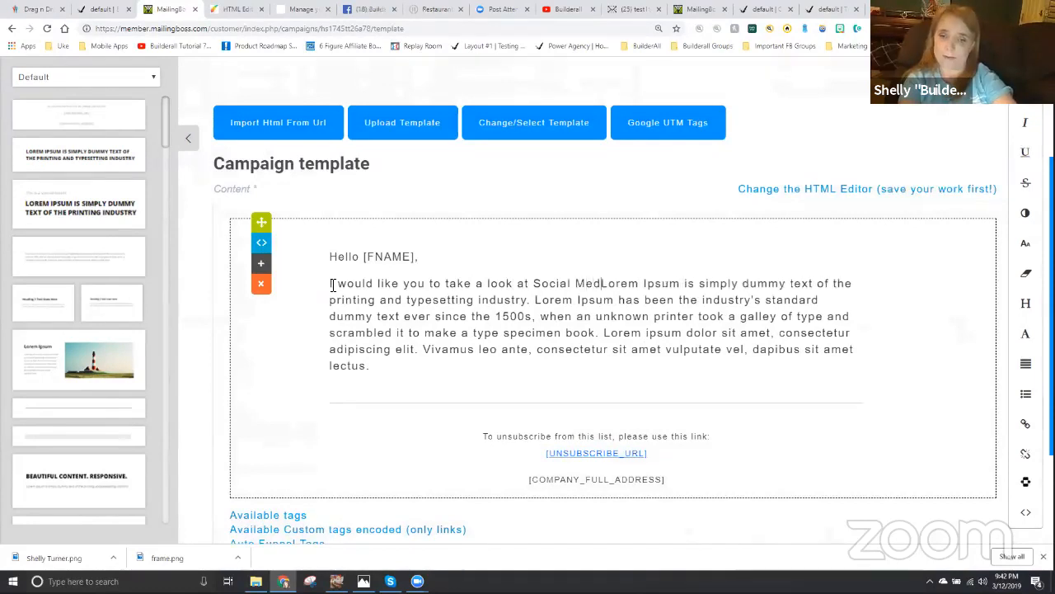
text(xplosion.)
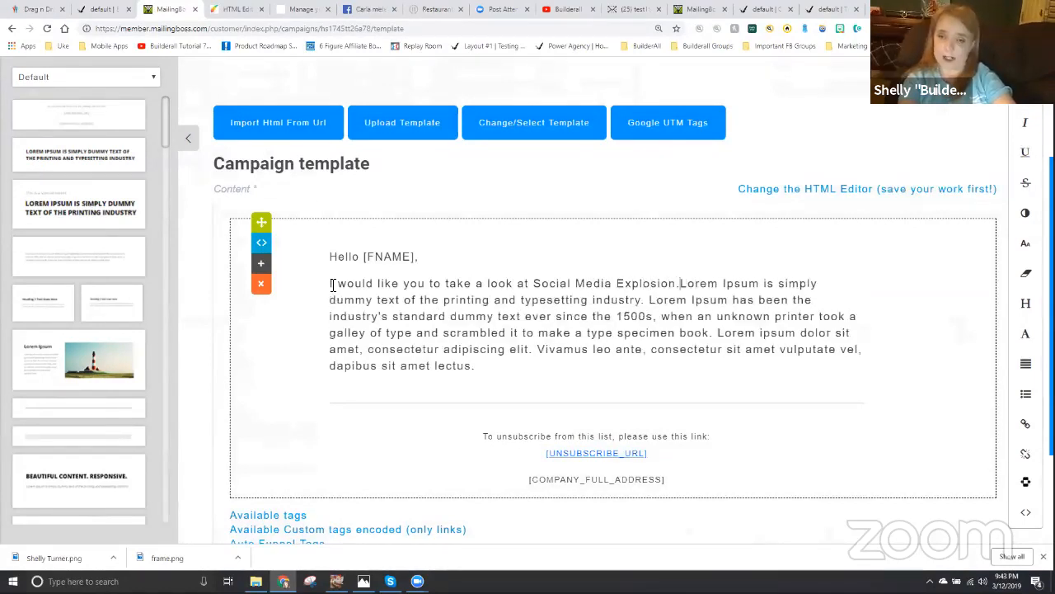
text(  It is AMA)
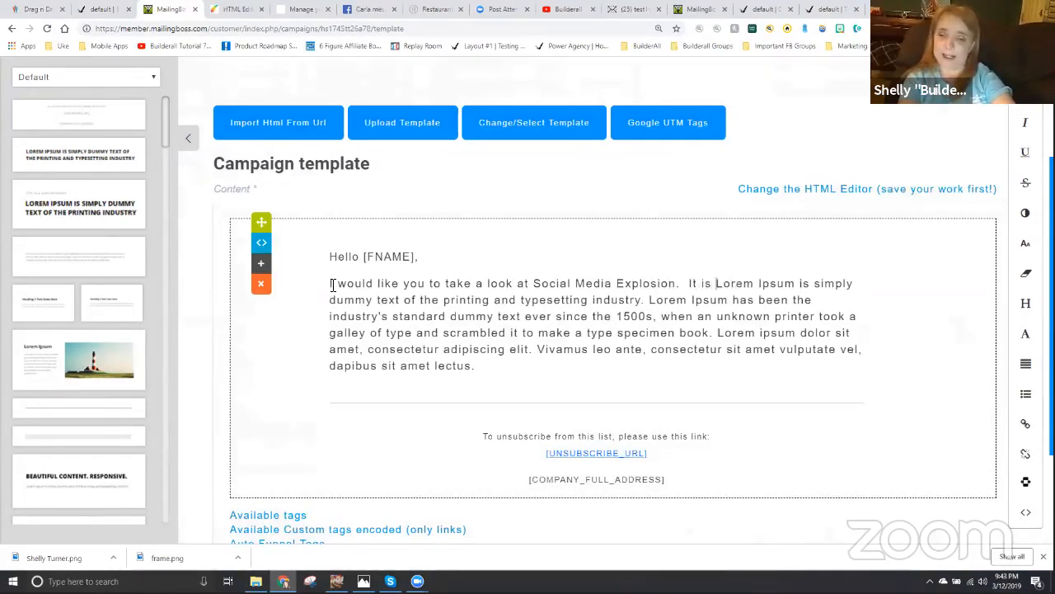
text(ZING!!)
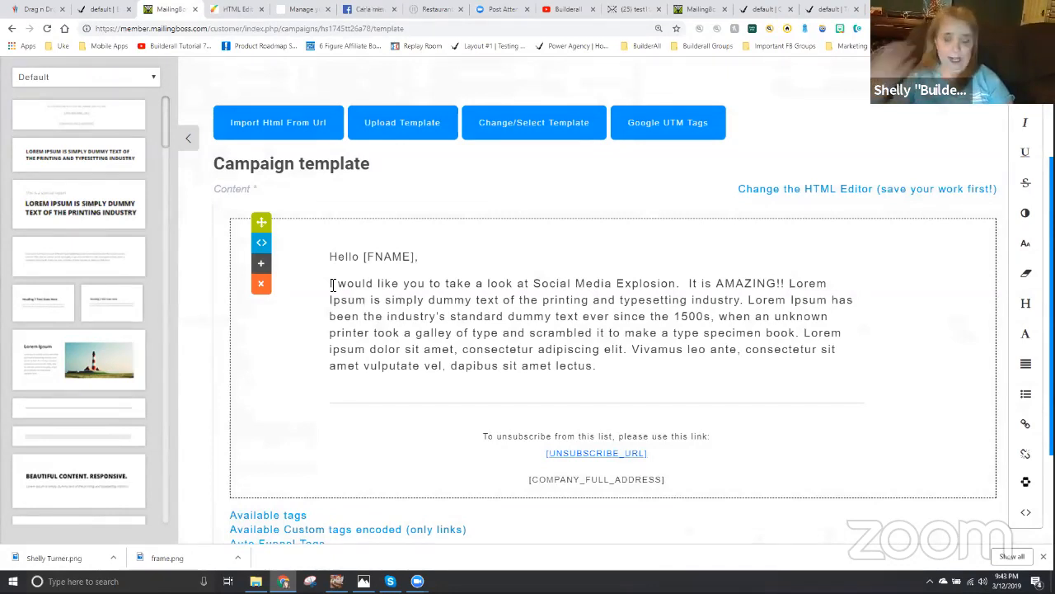
scroll(463, 295, down, 1)
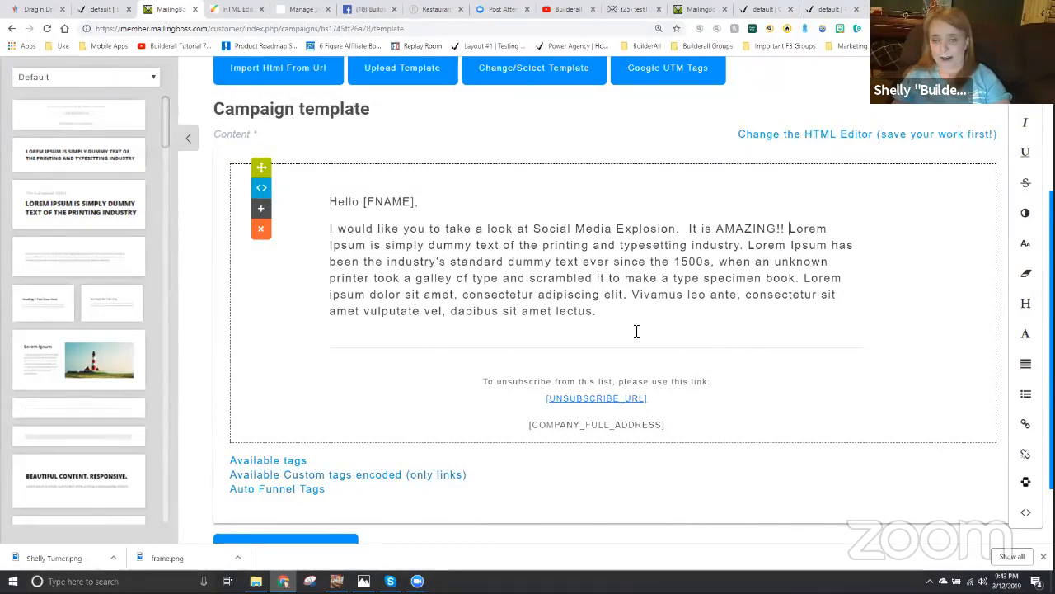
click(634, 399)
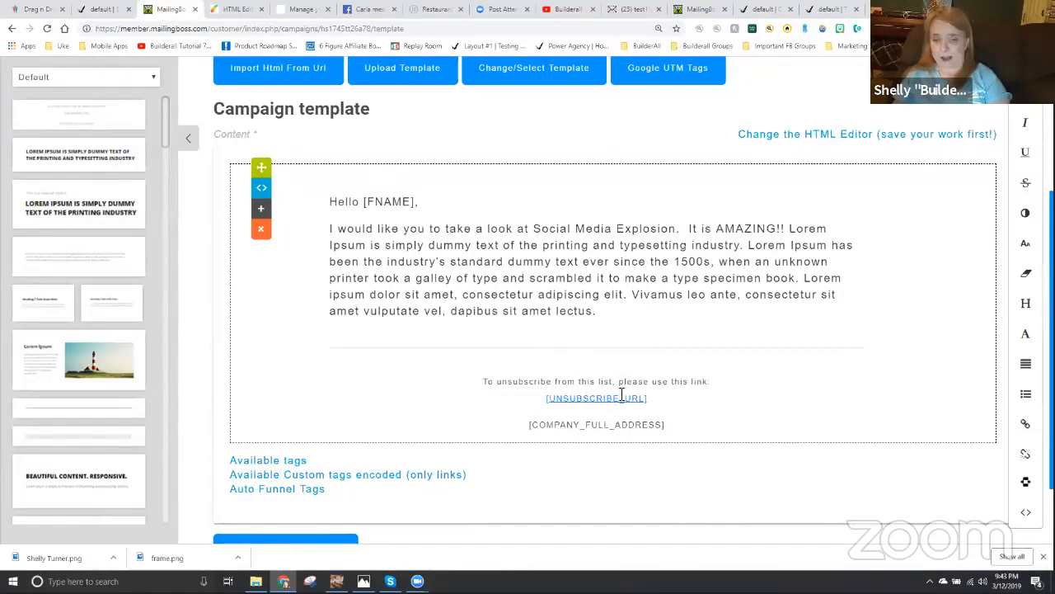
scroll(777, 398, down, 1)
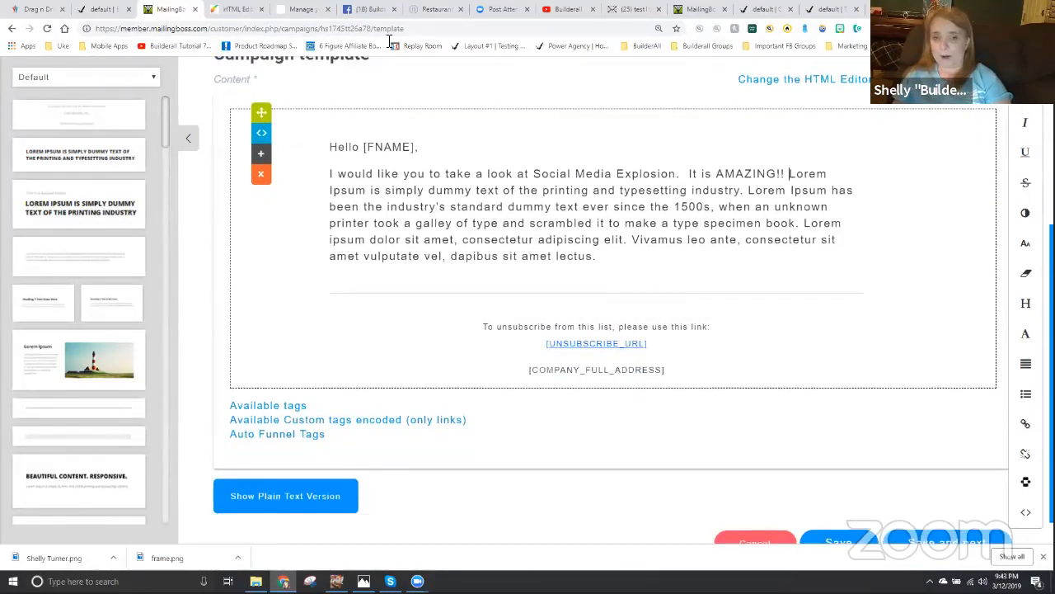
- Save the finished email template and continue to the campaign's confirmation stage
scroll(975, 424, down, 1)
scroll(975, 424, down, 1)
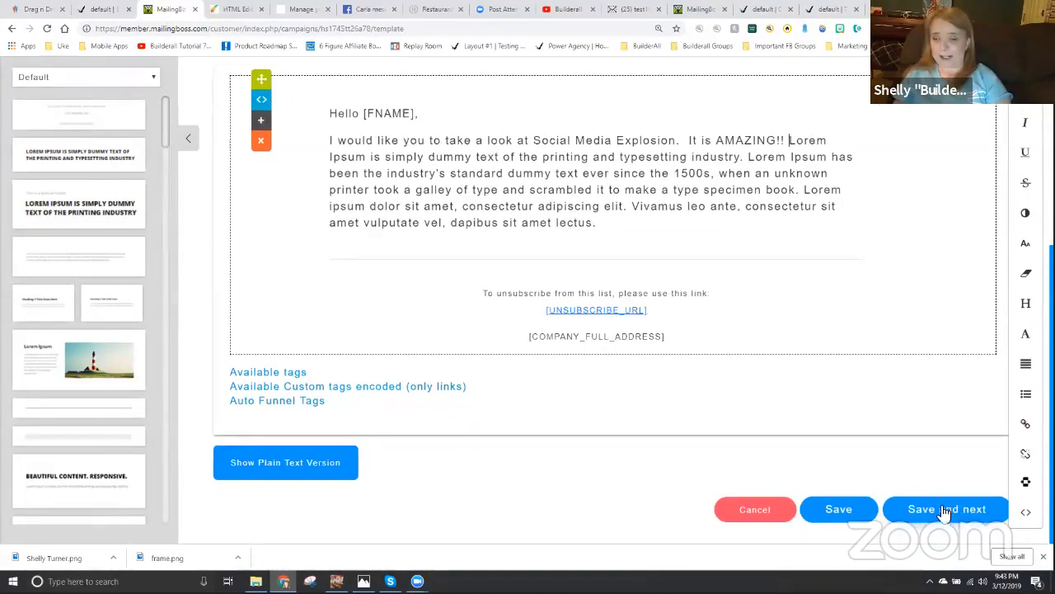
click(948, 509)
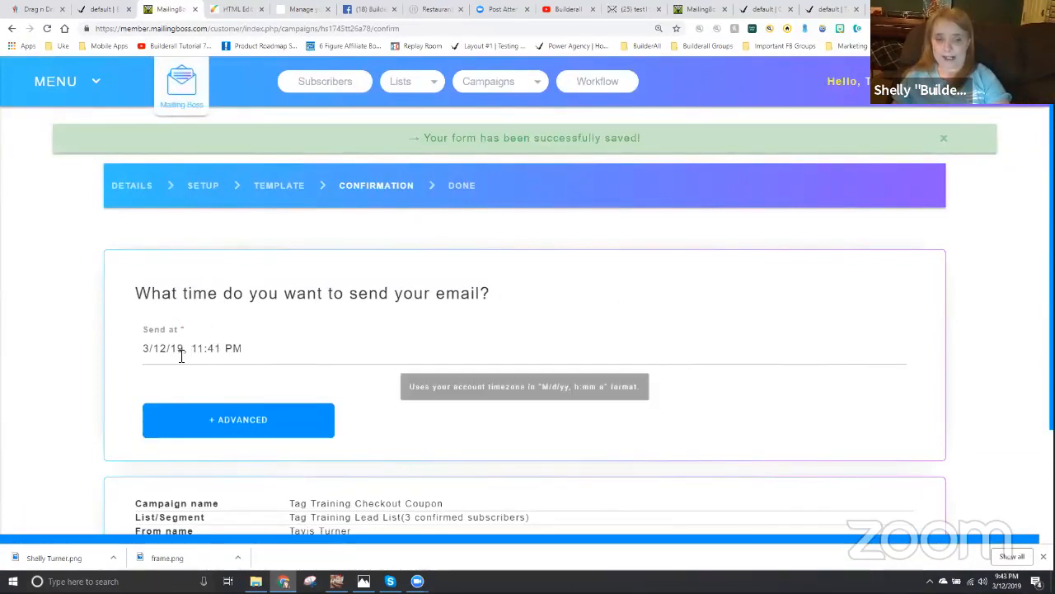
- Schedule the campaign email to send on 3/12/19 at 8:00 PM
scroll(189, 363, down, 1)
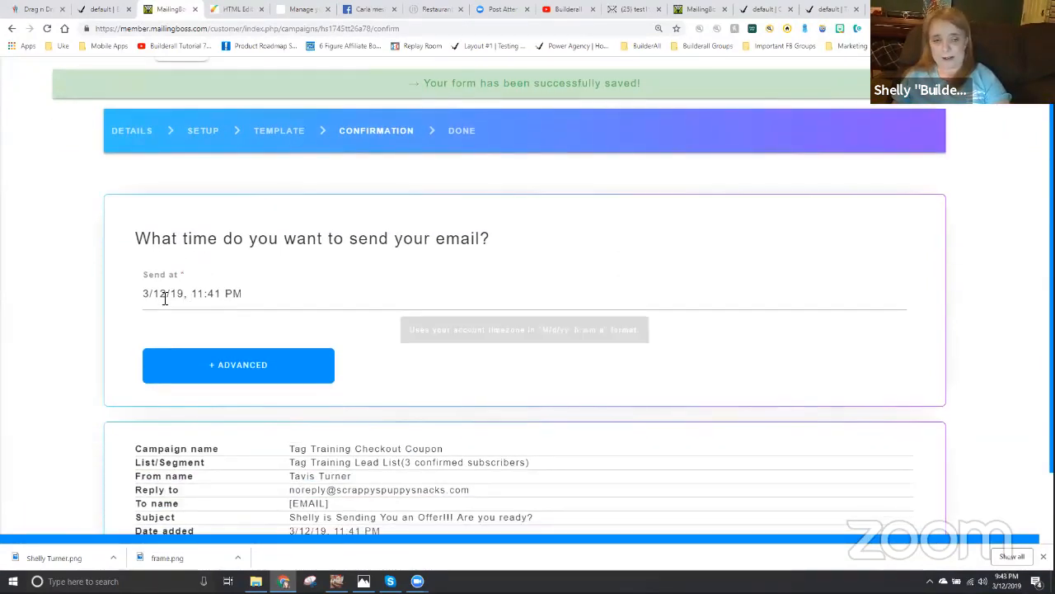
click(211, 296)
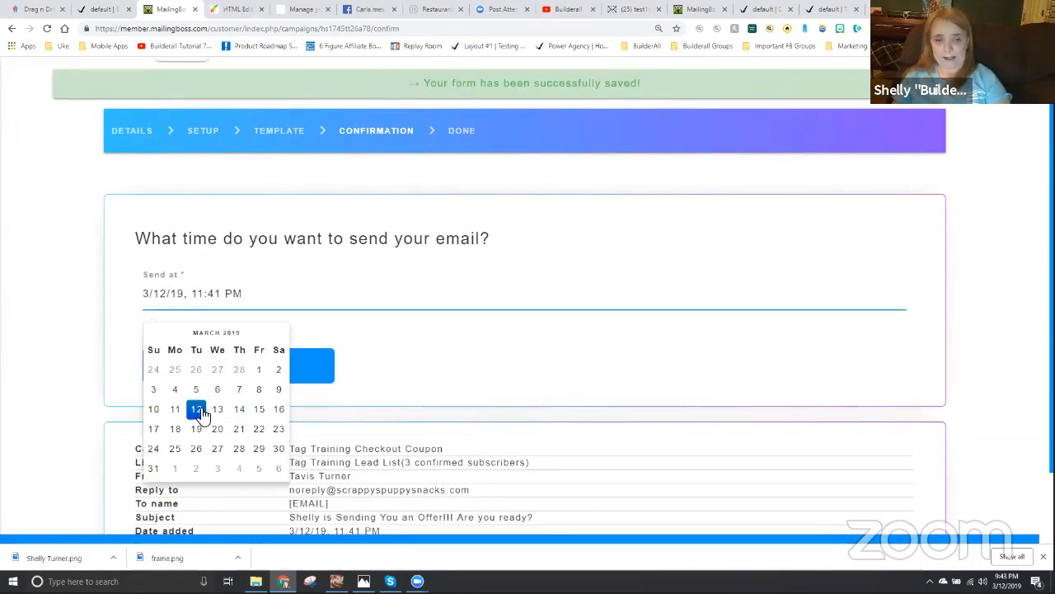
click(198, 409)
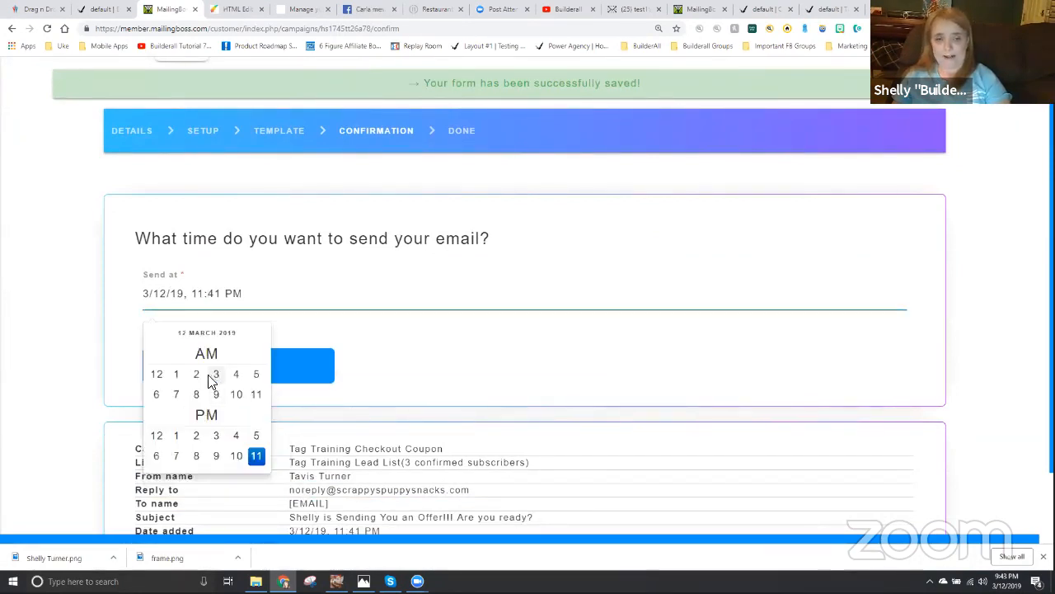
click(196, 456)
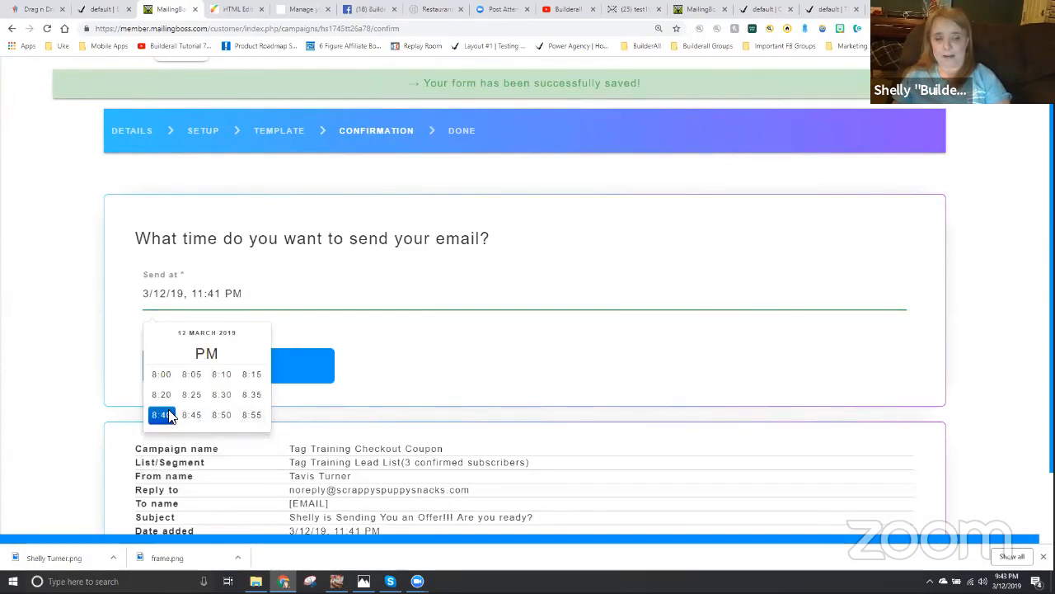
click(161, 375)
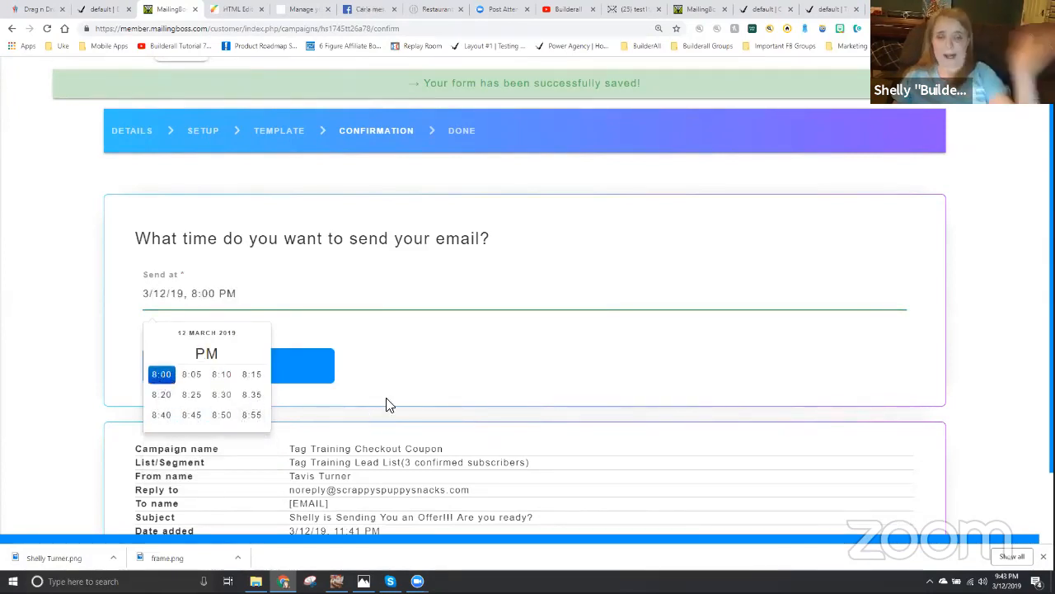
click(396, 368)
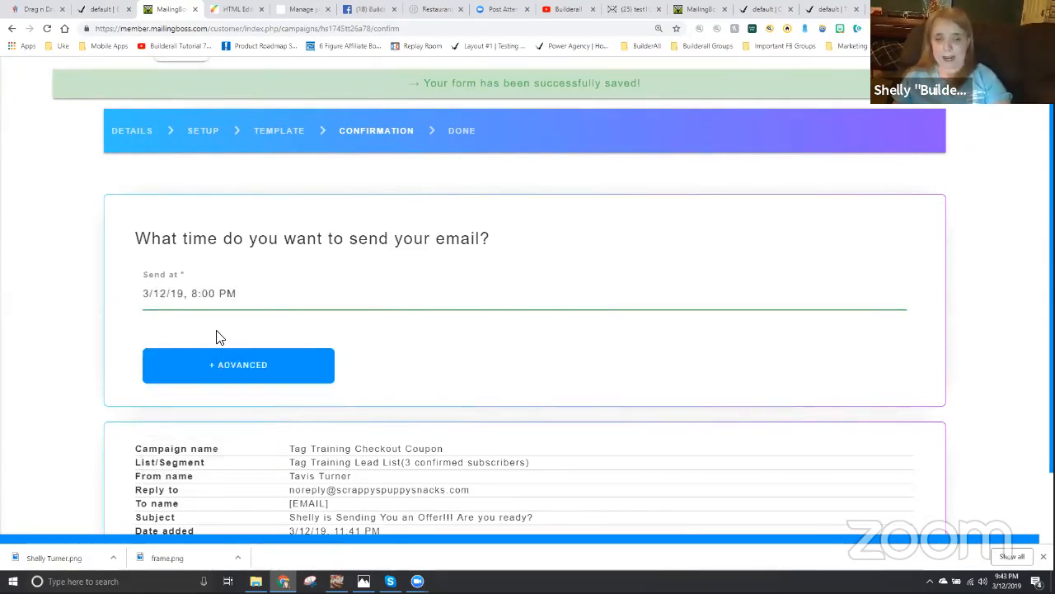
- Review the advanced open/unopen and repetition options without setting any, and save and activate the Tag Training Checkout Coupon campaign
click(228, 371)
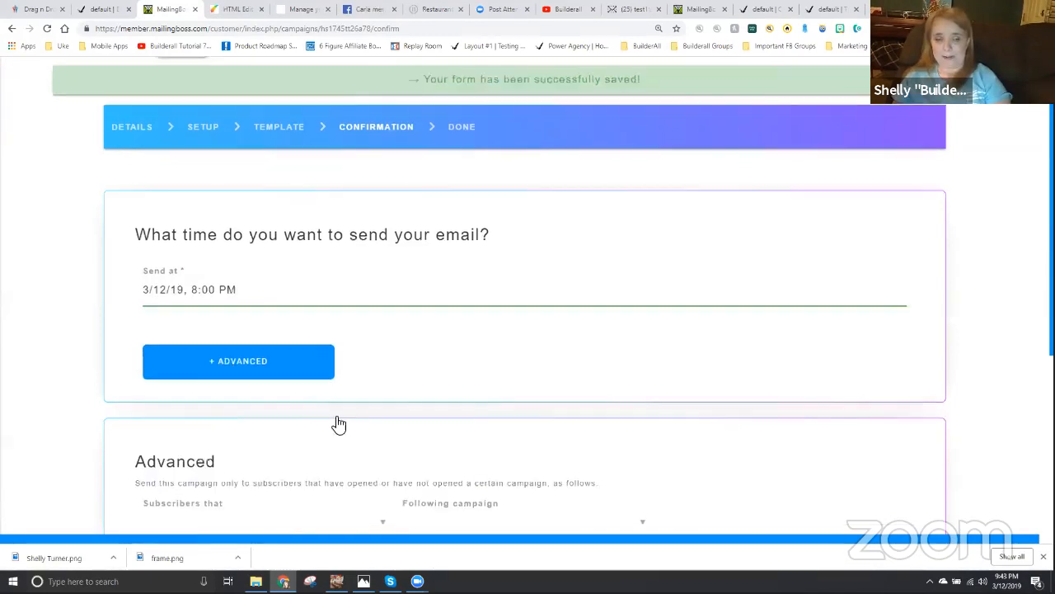
scroll(207, 372, down, 2)
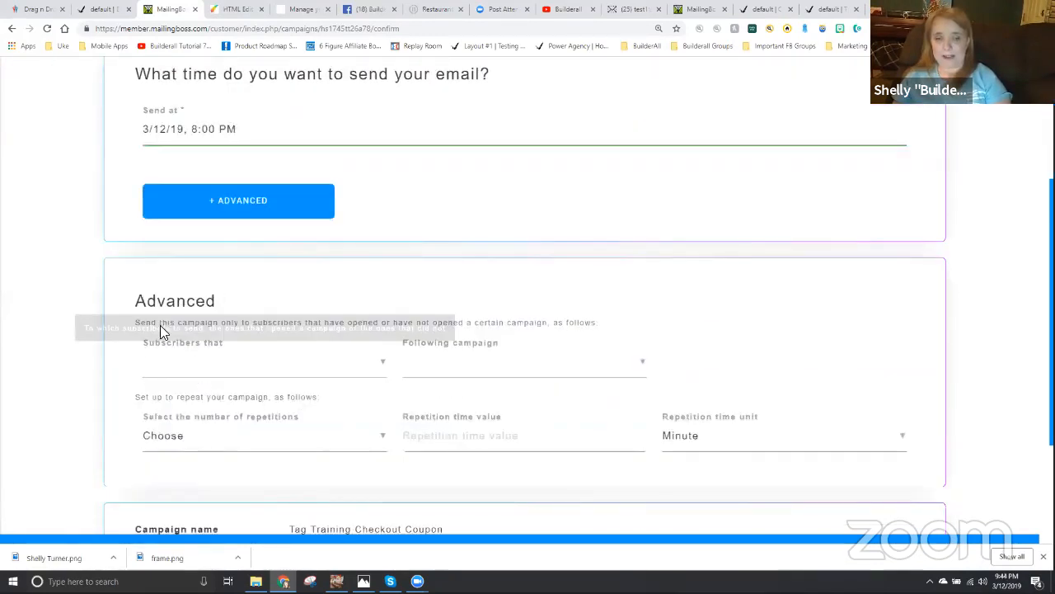
click(200, 370)
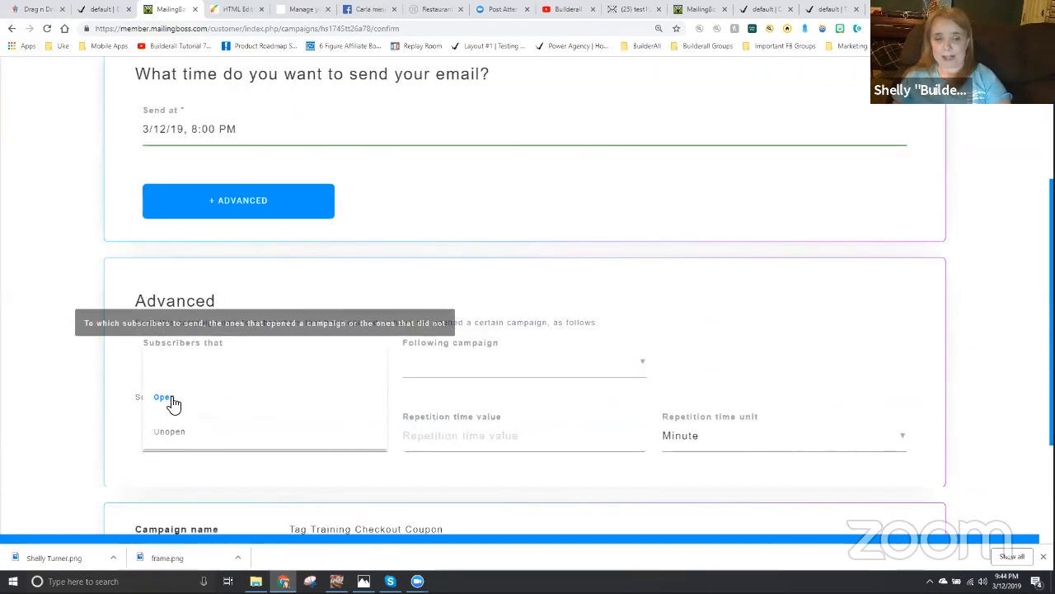
click(455, 260)
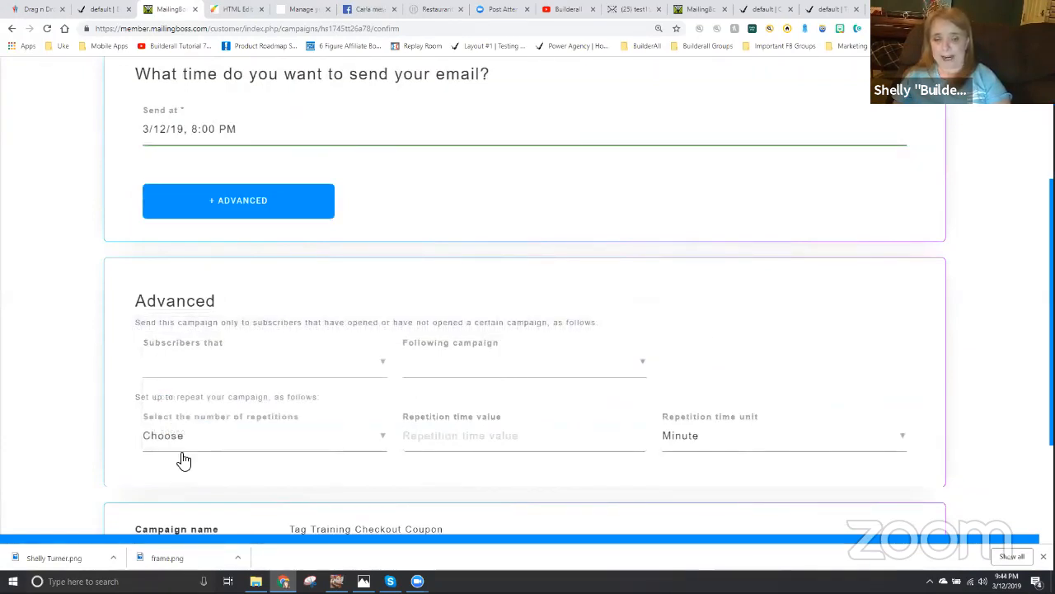
scroll(490, 464, down, 3)
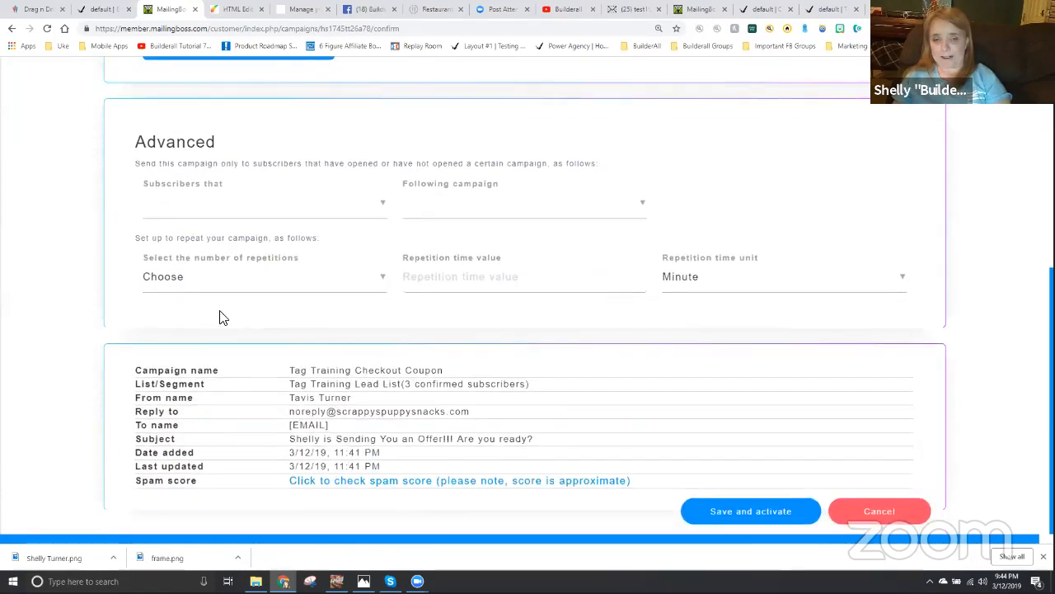
scroll(281, 275, up, 3)
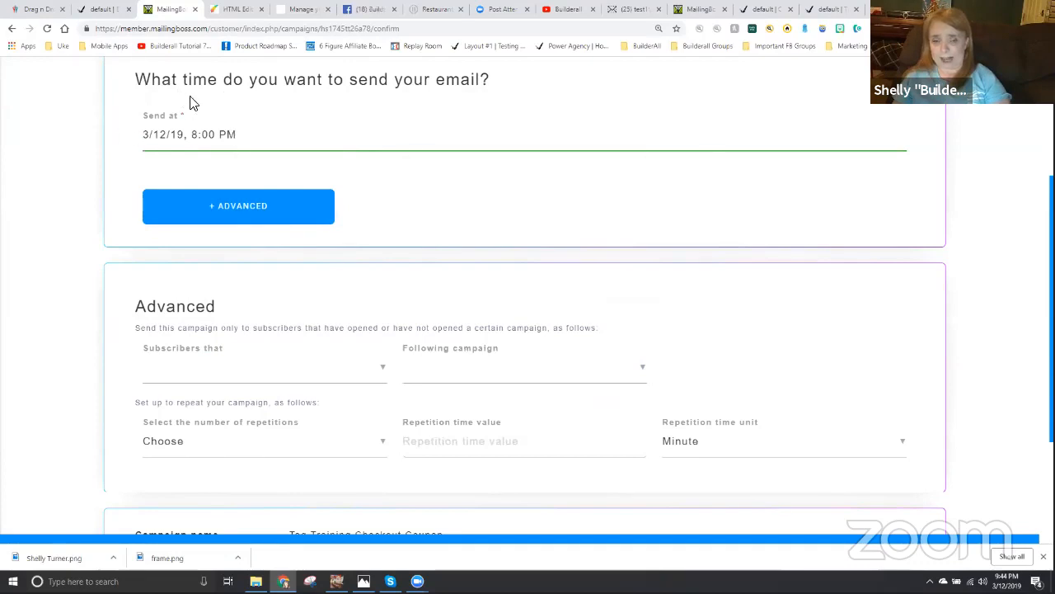
scroll(527, 470, down, 3)
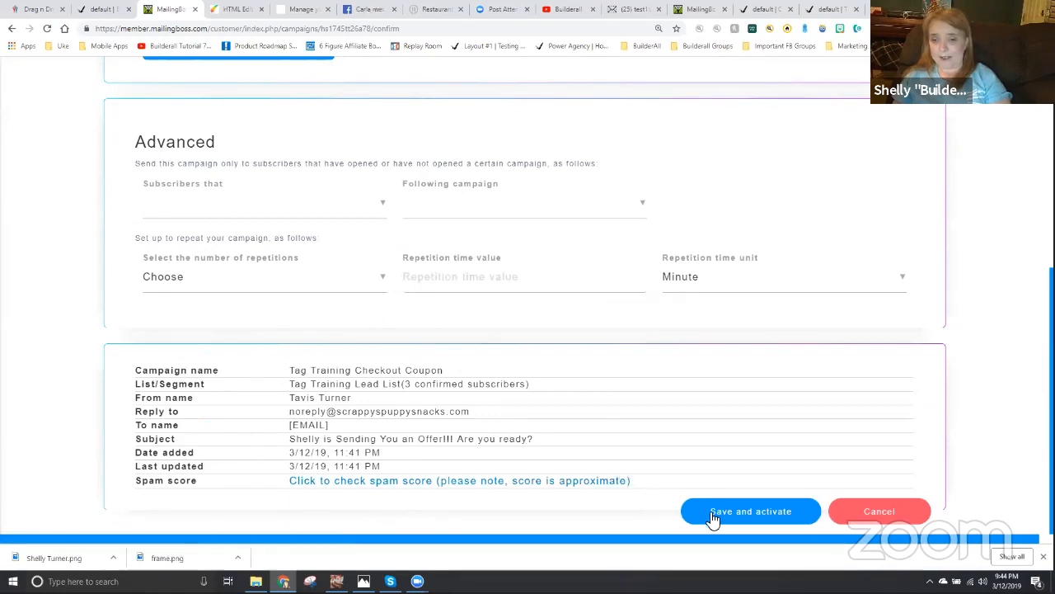
click(757, 514)
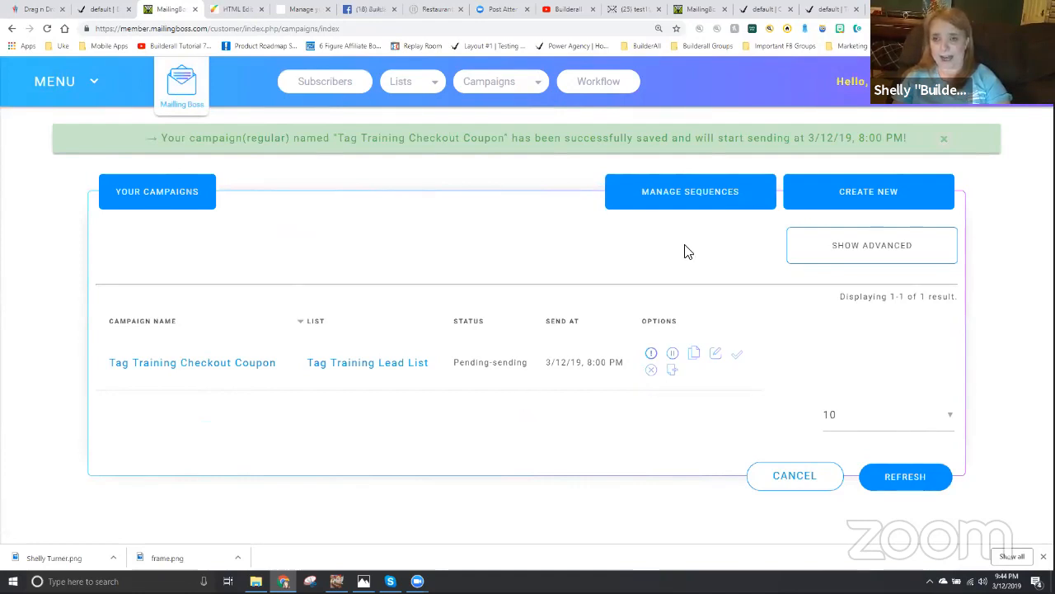
- Switch to the test webmail inbox, look at the latest purchase message, refresh the inbox, and open the campaign's offer email
click(620, 11)
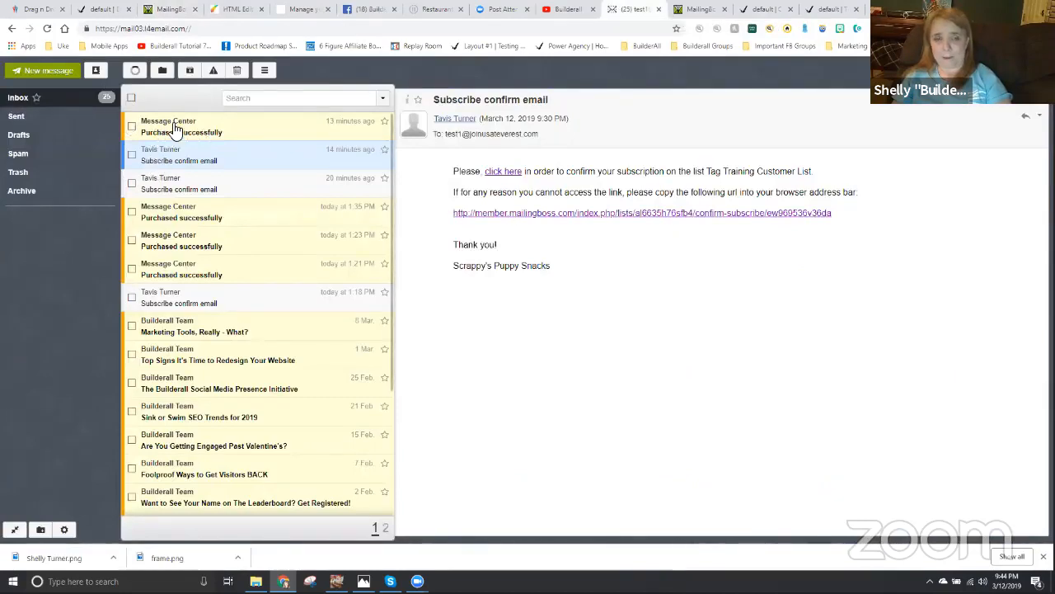
click(175, 128)
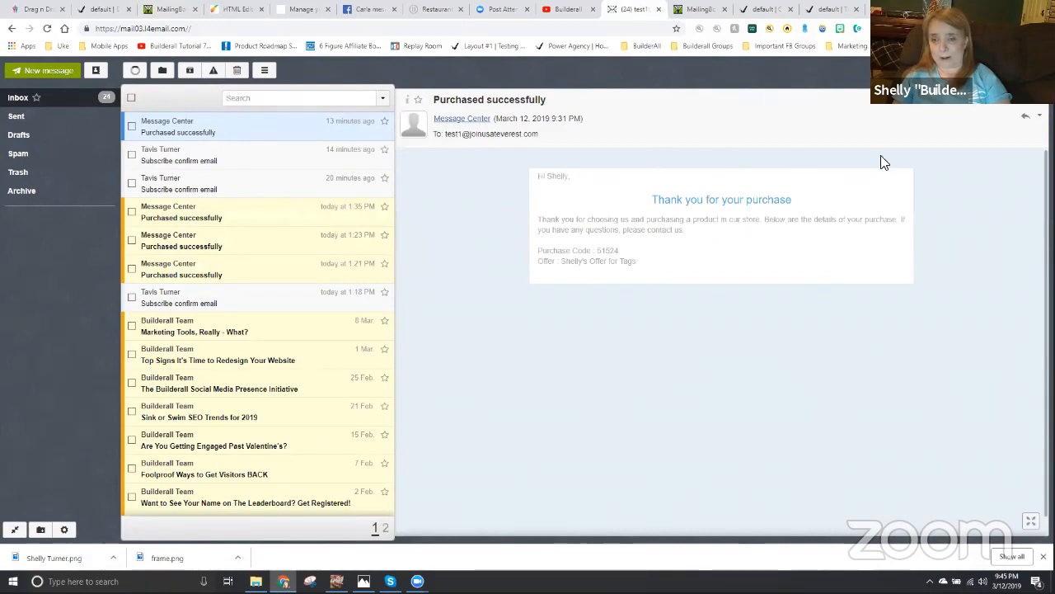
click(135, 72)
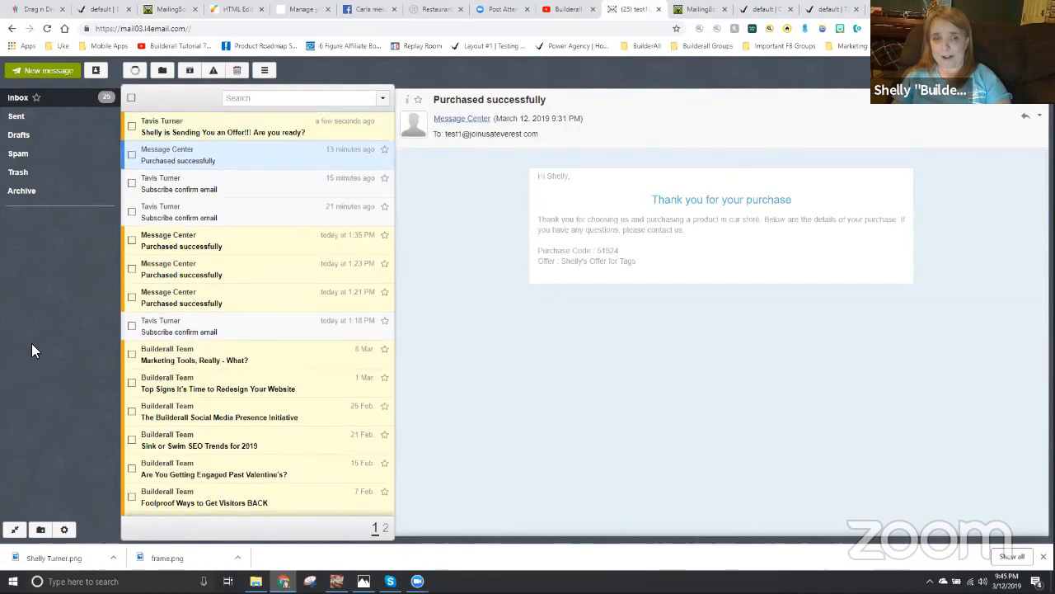
click(204, 132)
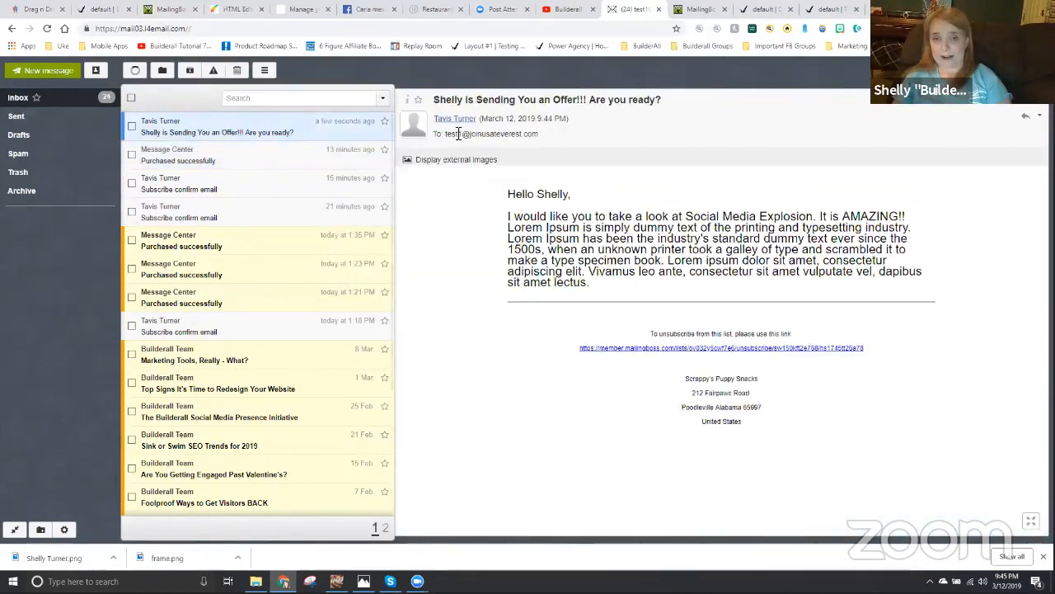